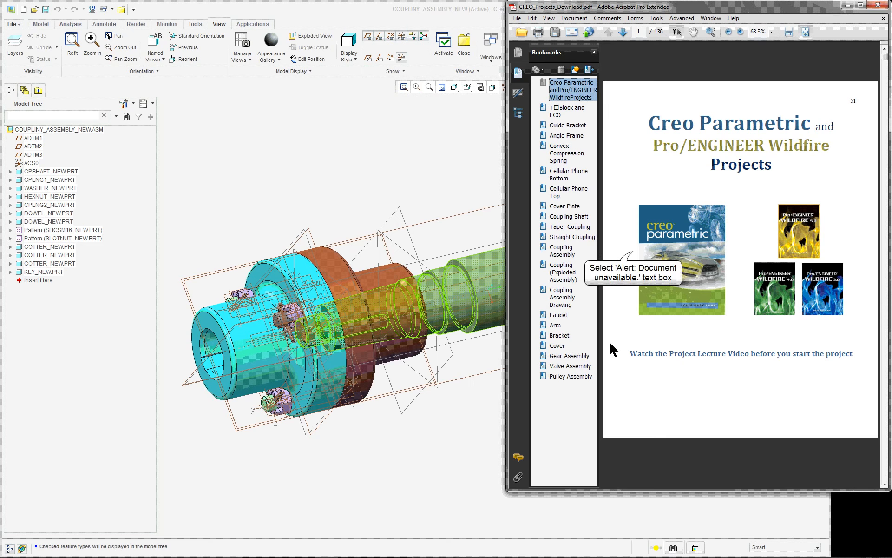
Look up the Coupling Assembly Drawing page in the CREO_Projects_Download PDF, hide its bookmarks, and return to Creo Parametric.
{"action": "left_click", "coordinate": [633, 252]}
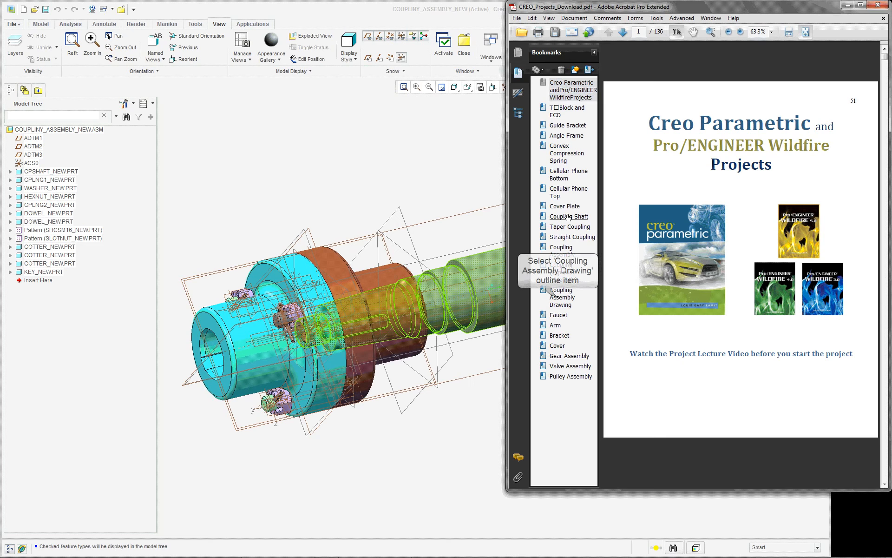
{"action": "left_click", "coordinate": [557, 305]}
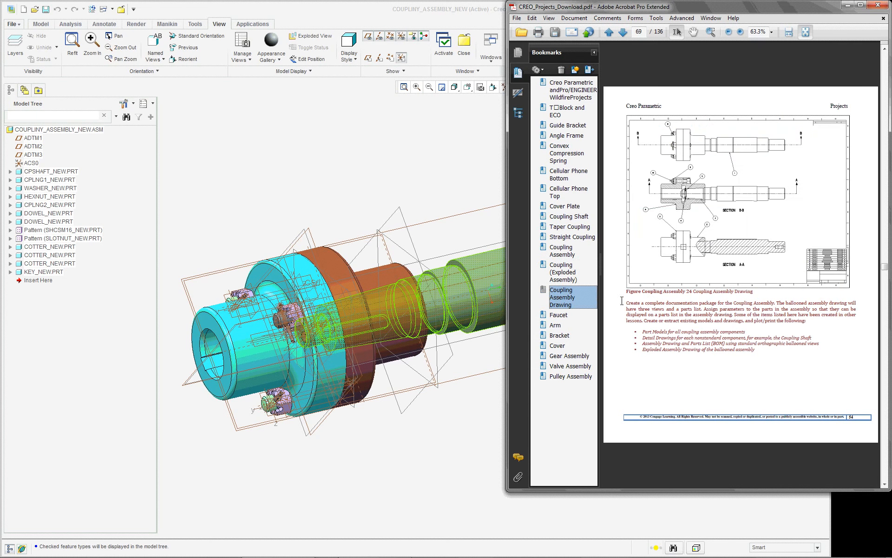
{"action": "left_click", "coordinate": [593, 52]}
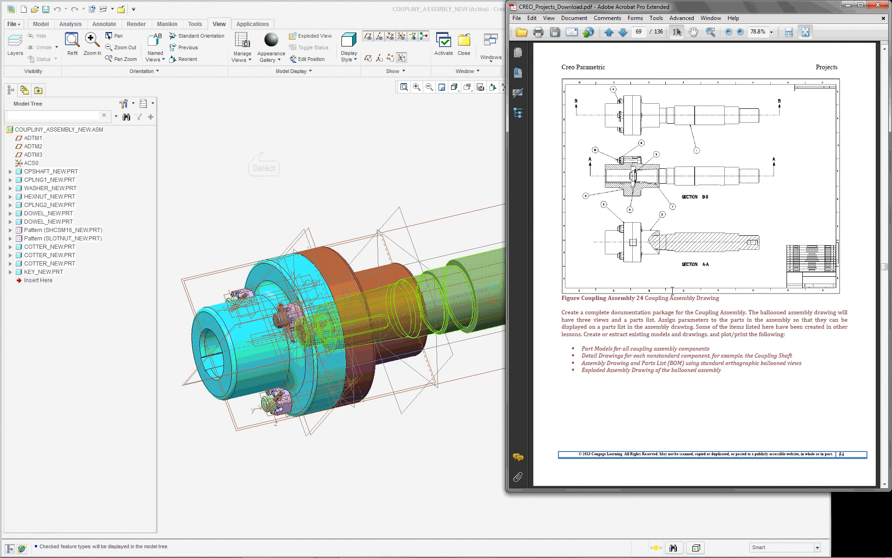
{"action": "left_click", "coordinate": [265, 153]}
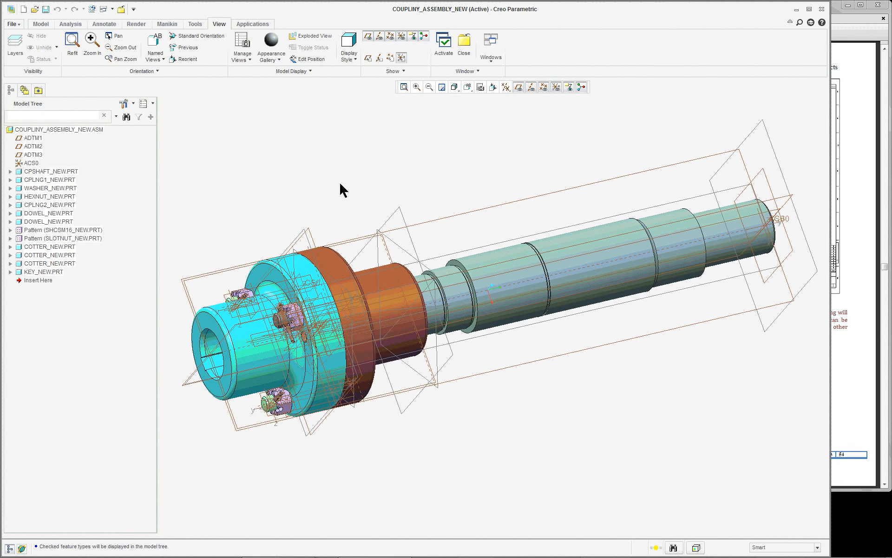
Check which display items and feature types are enabled in the assembly's model tree filters.
{"action": "left_click", "coordinate": [129, 104]}
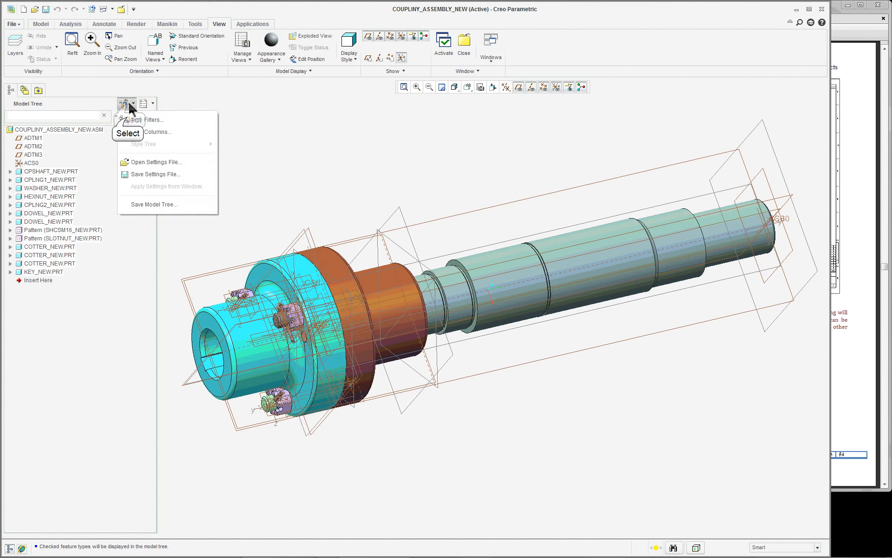
{"action": "left_click", "coordinate": [145, 119]}
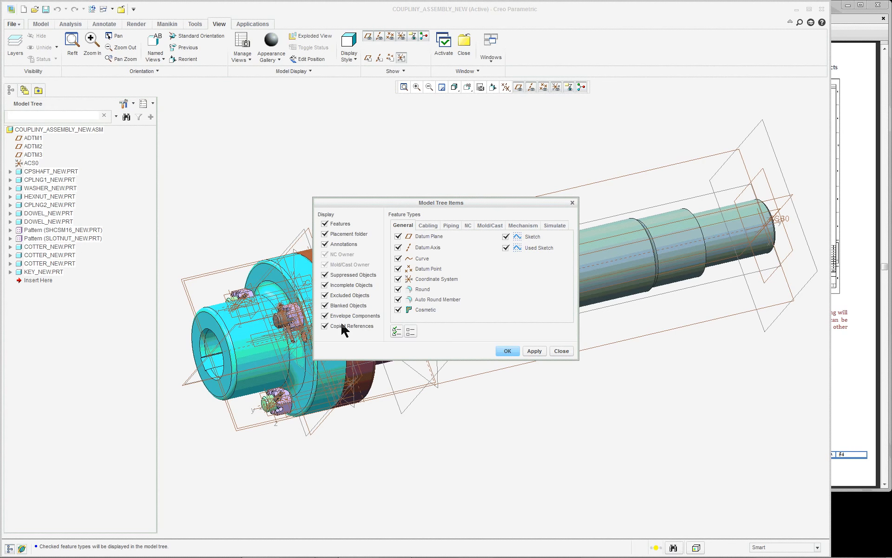
{"action": "left_click", "coordinate": [514, 352]}
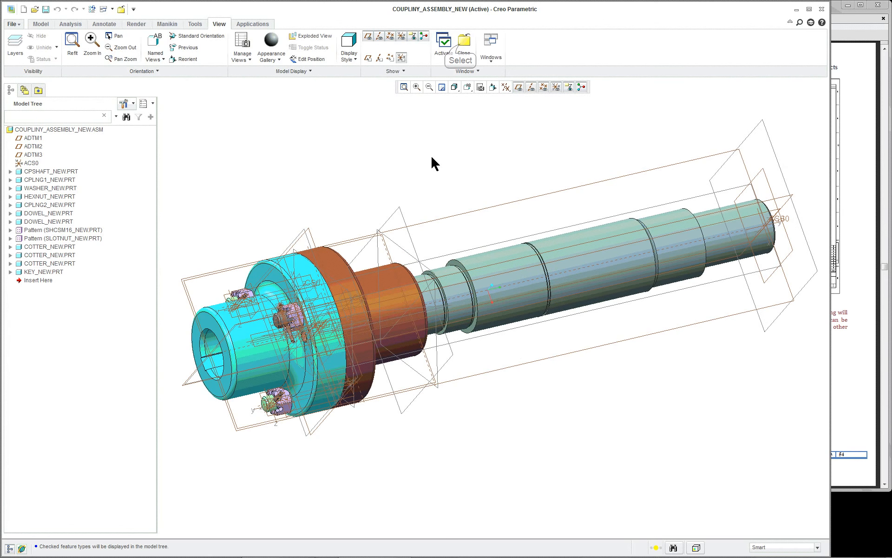
Close the coupling assembly window and start a new drawing named cpl-lgl without the default template.
{"action": "left_click", "coordinate": [463, 44]}
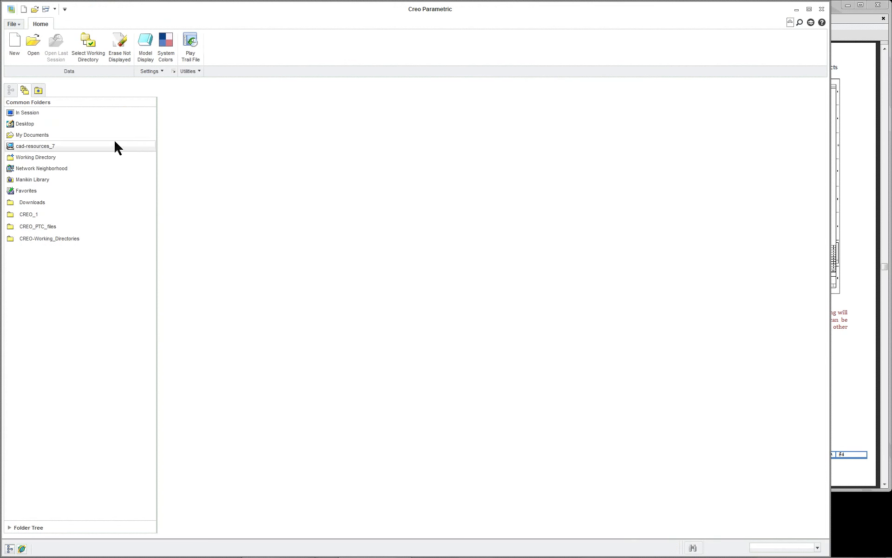
{"action": "left_click", "coordinate": [37, 50]}
{"action": "left_click", "coordinate": [14, 45]}
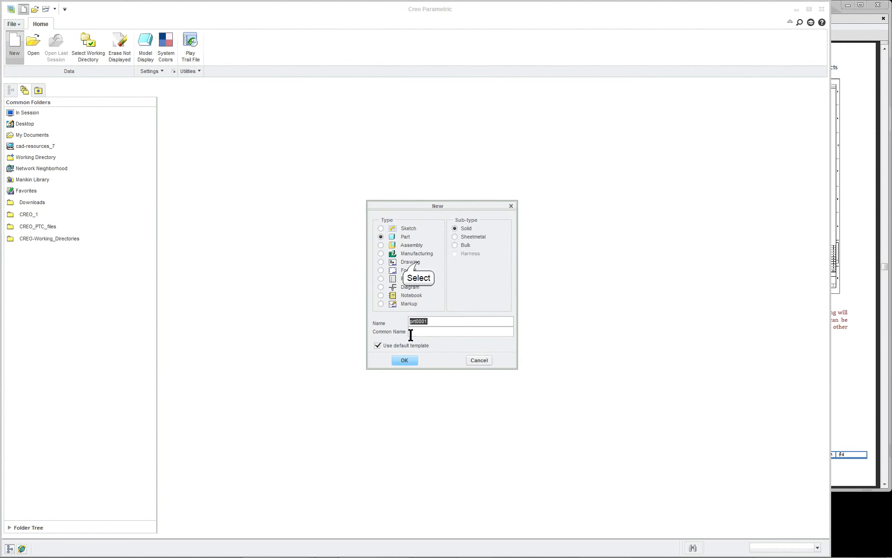
{"action": "left_click", "coordinate": [411, 262]}
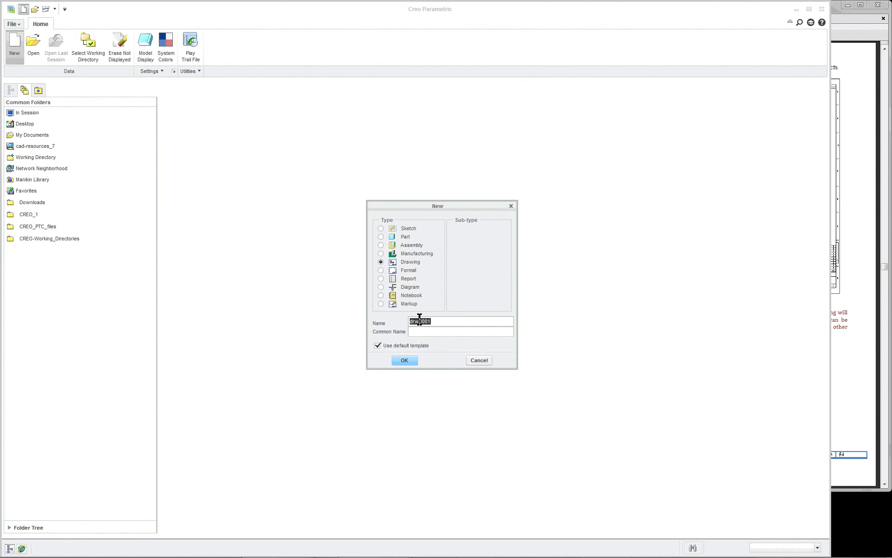
{"action": "type", "text": "cpl-lg"}
{"action": "left_click", "coordinate": [377, 346]}
{"action": "left_click", "coordinate": [404, 360]}
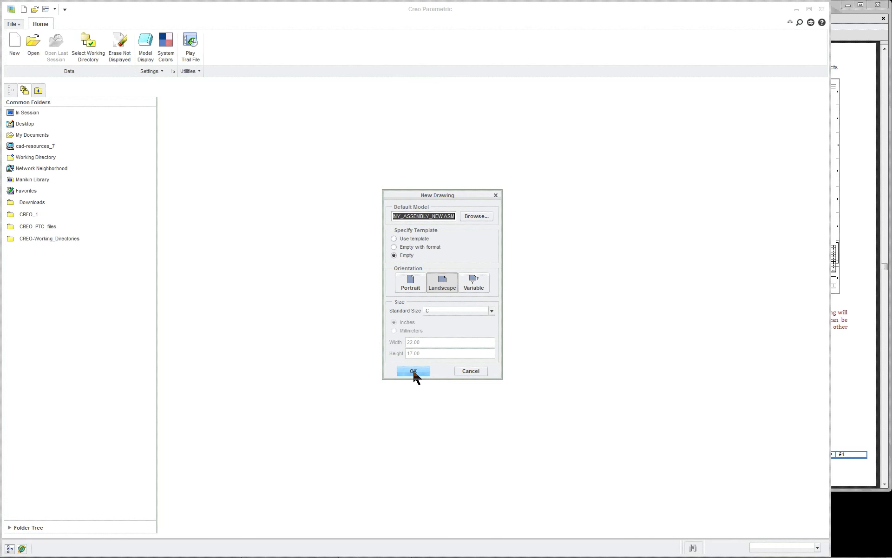
Create the drawing as an empty landscape sheet of standard size D for the coupling assembly.
{"action": "left_click", "coordinate": [469, 311]}
{"action": "left_click", "coordinate": [442, 371]}
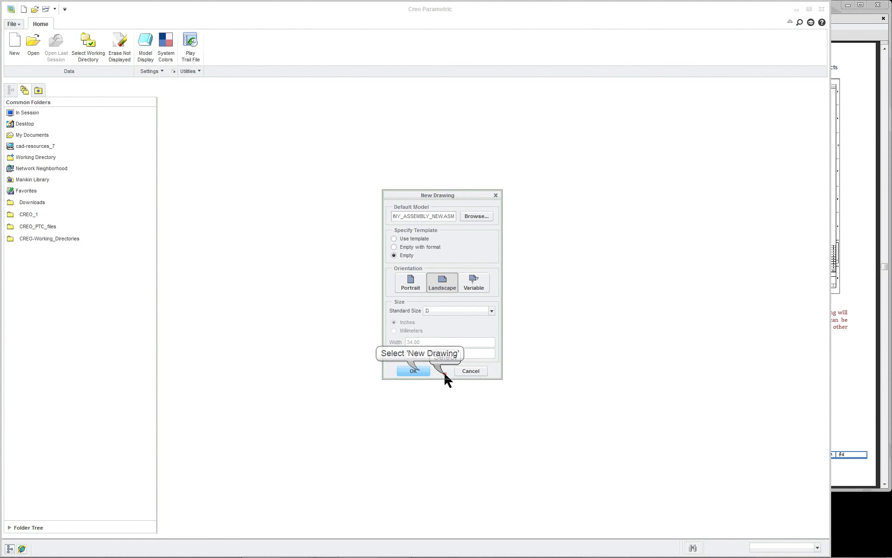
{"action": "left_click", "coordinate": [421, 371]}
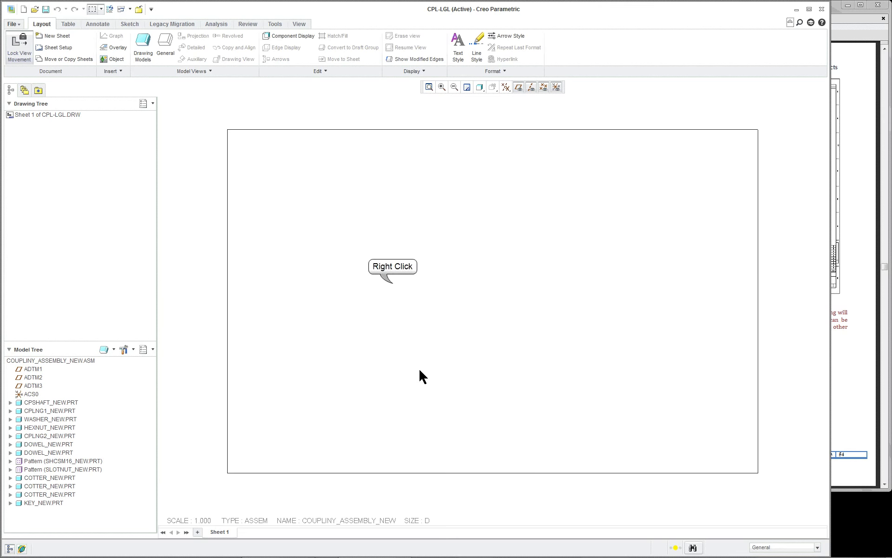
Insert a general view of the assembly with No Combined State in the upper-left area of the sheet.
{"action": "right_click", "coordinate": [393, 282]}
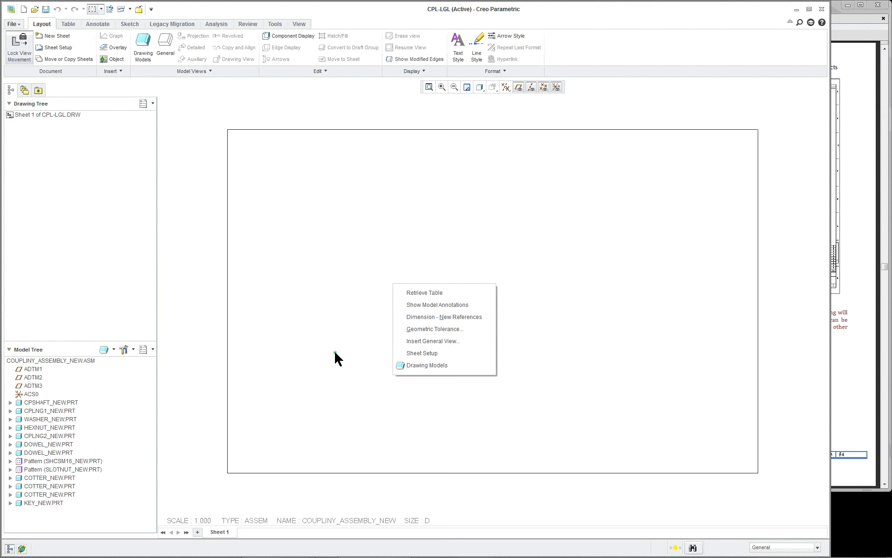
{"action": "left_click", "coordinate": [462, 345]}
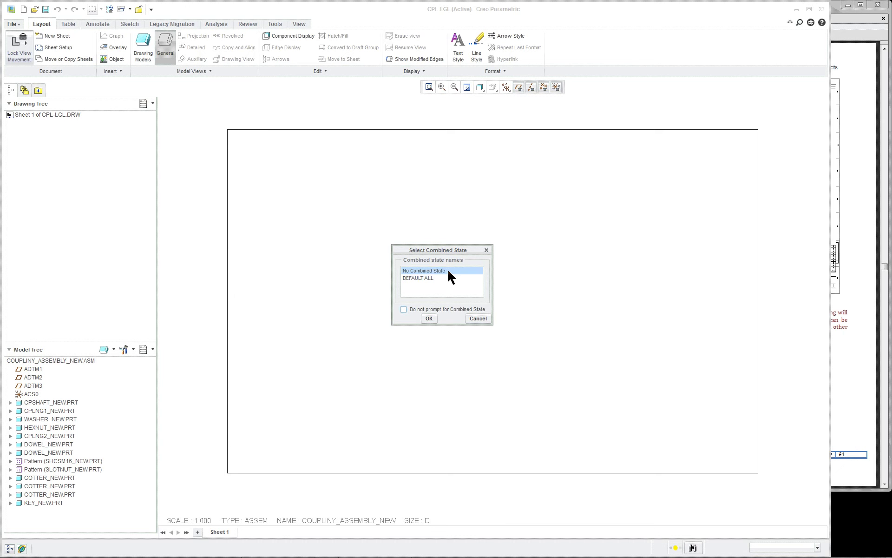
{"action": "left_click", "coordinate": [428, 319]}
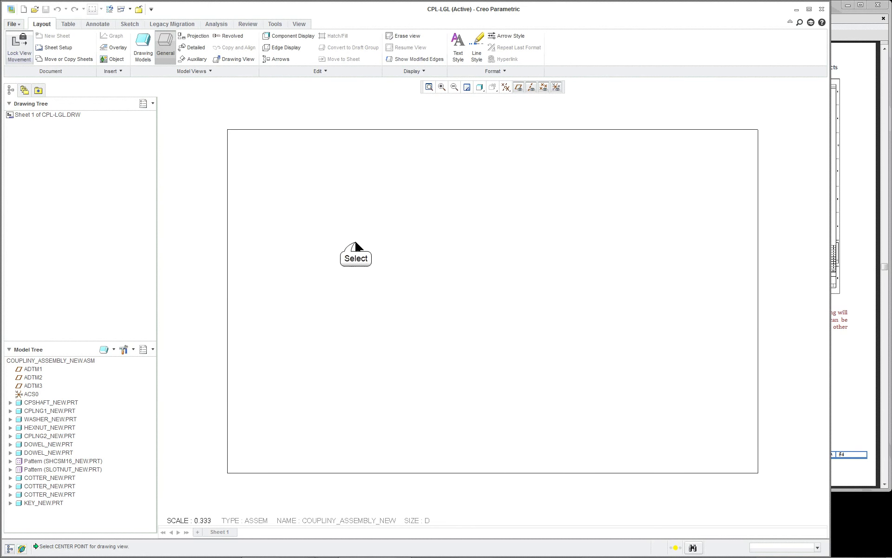
{"action": "left_click", "coordinate": [356, 242]}
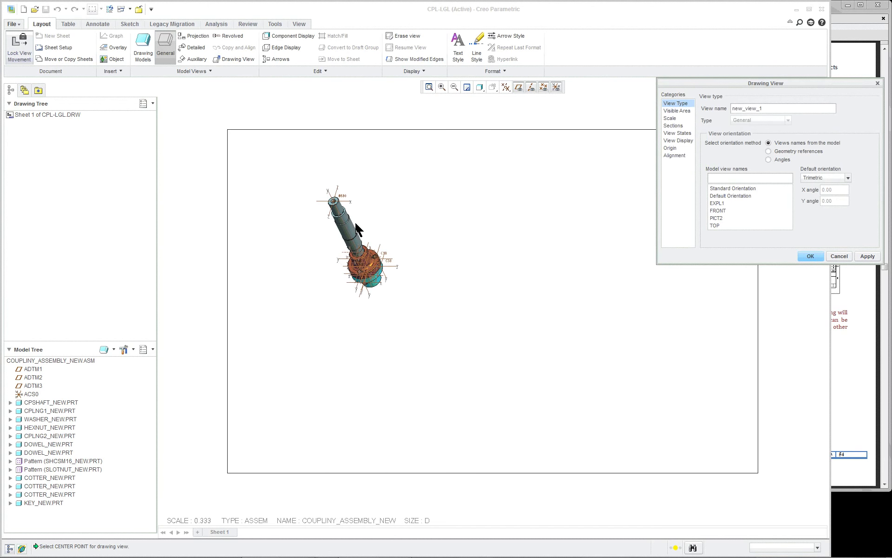
Orient the view by geometry references, with datum plane ADTM3 as Front and ADTM1 as Top, and accept it.
{"action": "scroll", "coordinate": [370, 204], "scroll_direction": "up", "scroll_amount": 1}
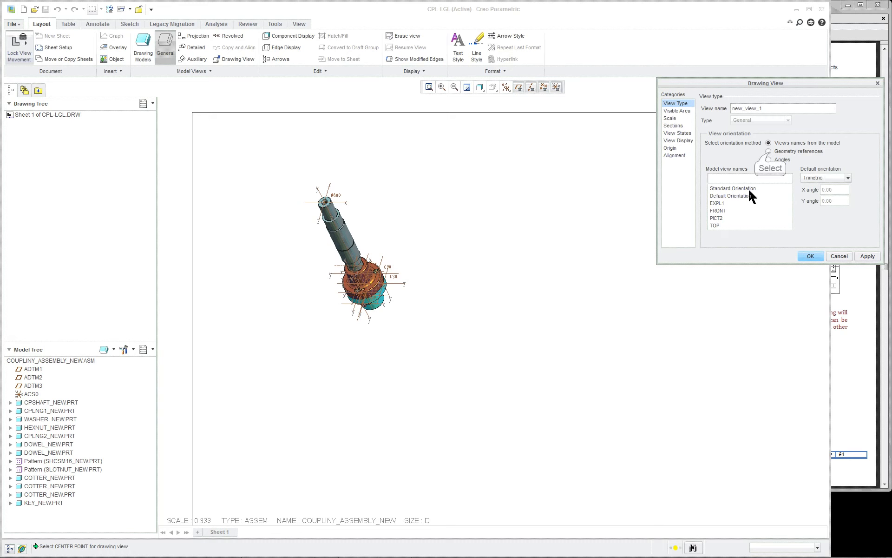
{"action": "left_click", "coordinate": [768, 152]}
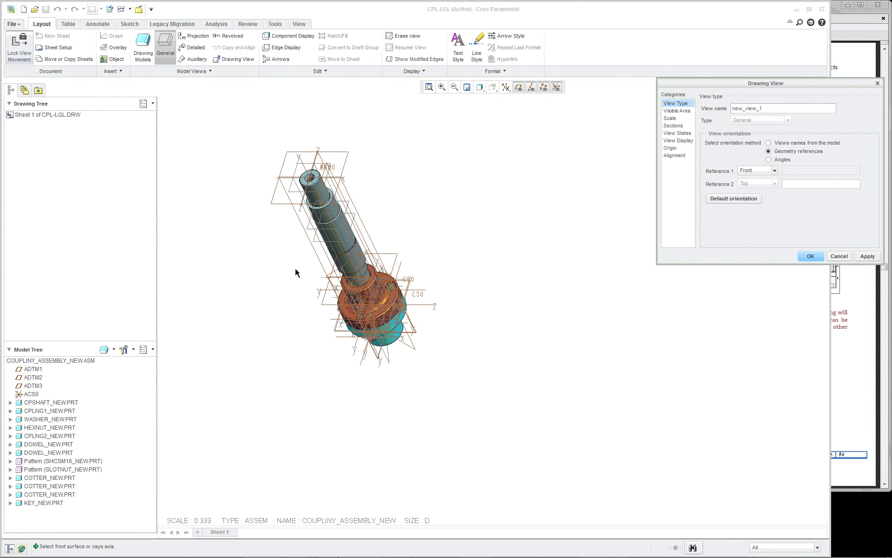
{"action": "scroll", "coordinate": [296, 270], "scroll_direction": "down", "scroll_amount": 1}
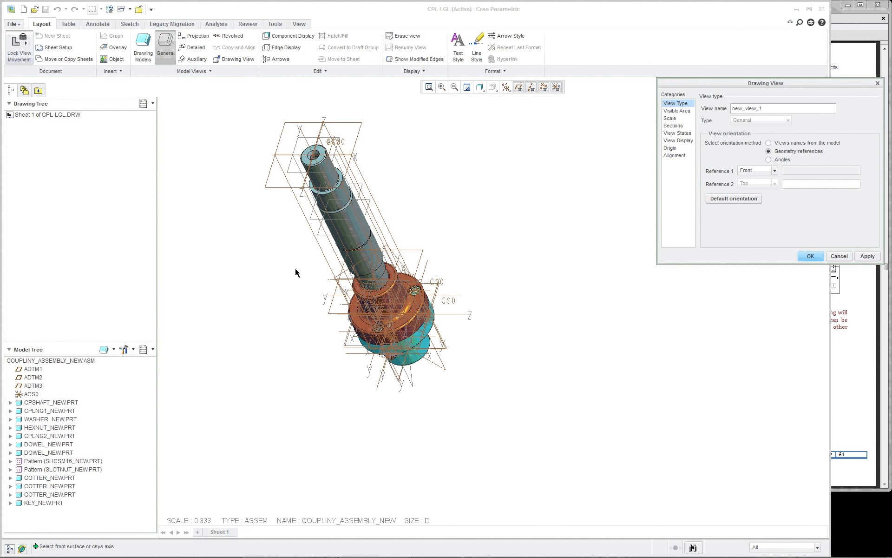
{"action": "left_click", "coordinate": [377, 209]}
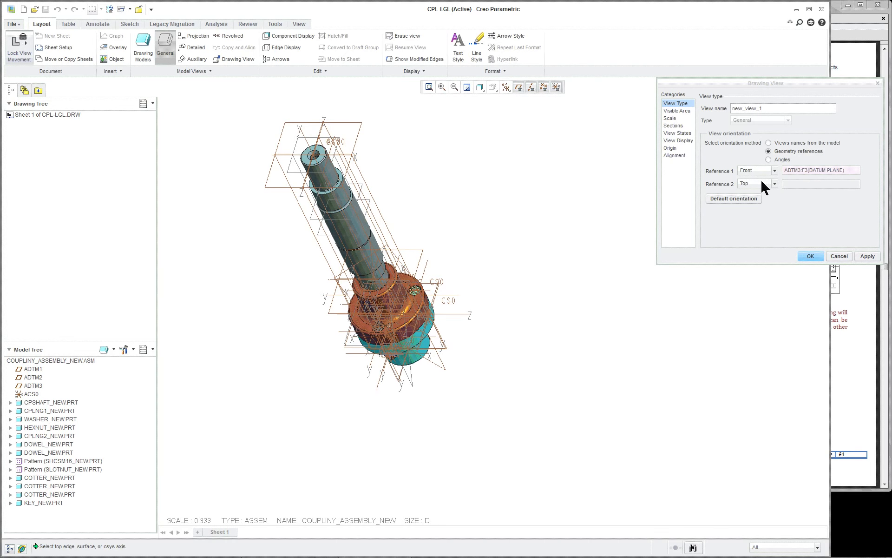
{"action": "left_click", "coordinate": [327, 132]}
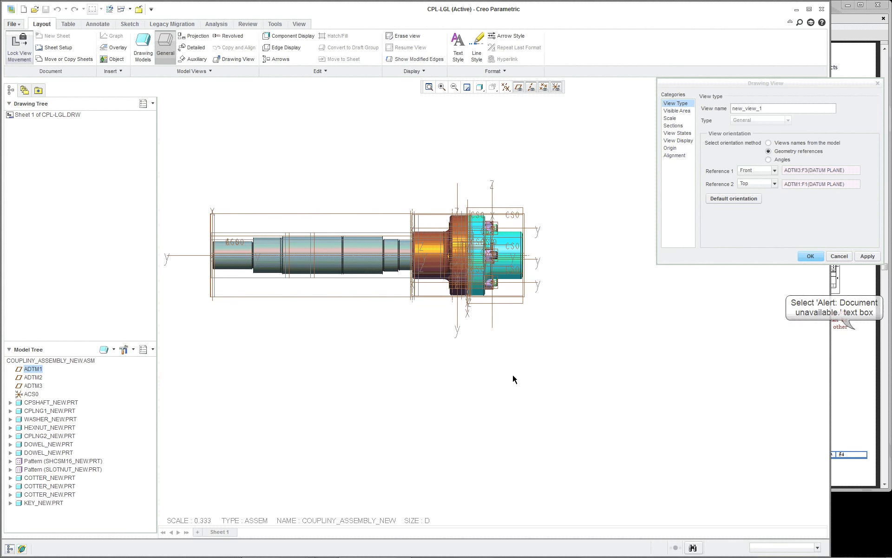
{"action": "left_click", "coordinate": [852, 330]}
{"action": "left_click", "coordinate": [391, 401]}
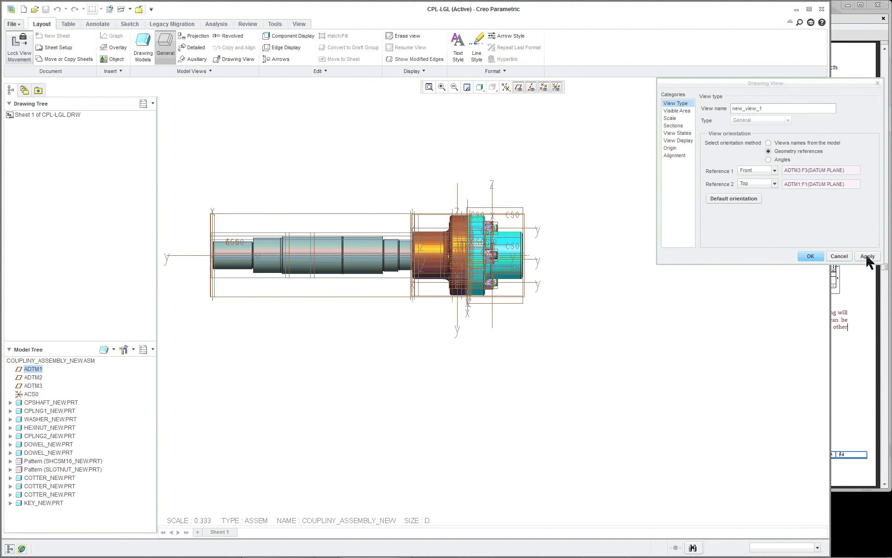
{"action": "left_click", "coordinate": [810, 256]}
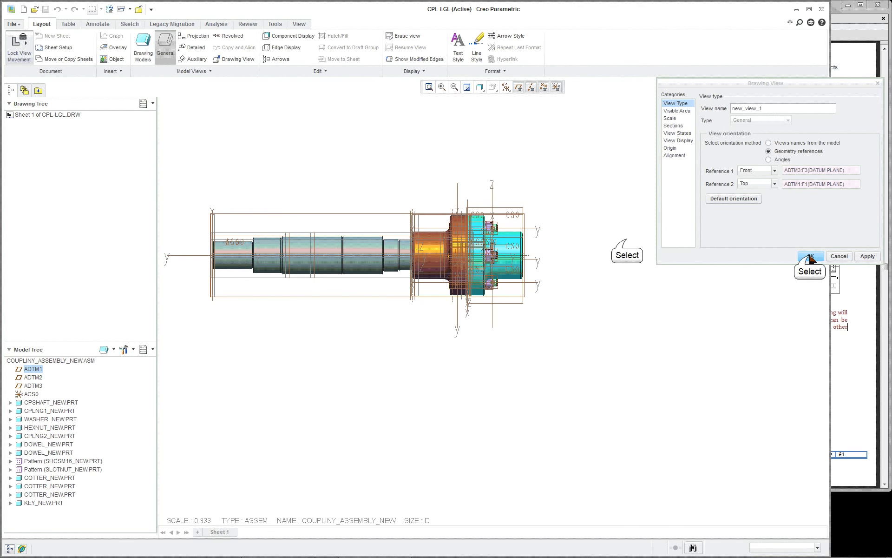
Unlock view movement and move the assembly view down to about mid-height in the left half of the sheet.
{"action": "scroll", "coordinate": [627, 237], "scroll_direction": "down", "scroll_amount": 3}
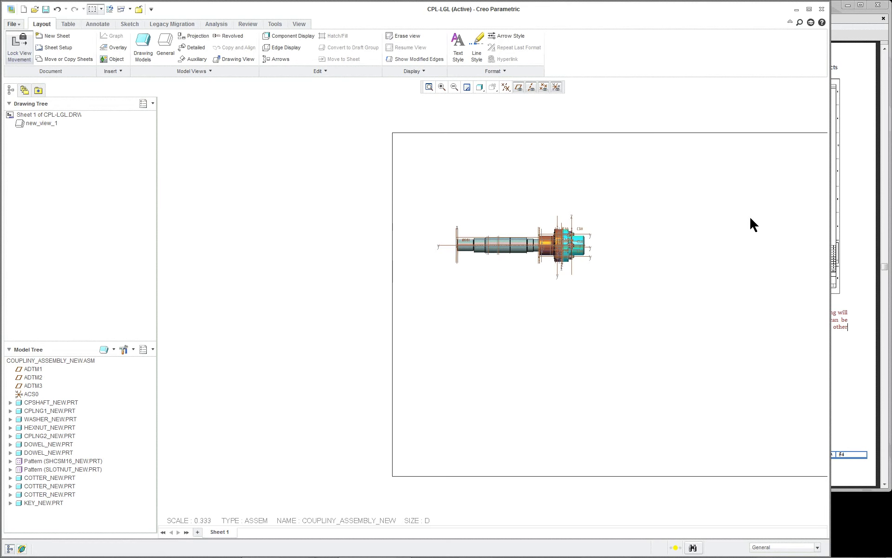
{"action": "scroll", "coordinate": [746, 221], "scroll_direction": "up", "scroll_amount": 3}
{"action": "left_click", "coordinate": [395, 242]}
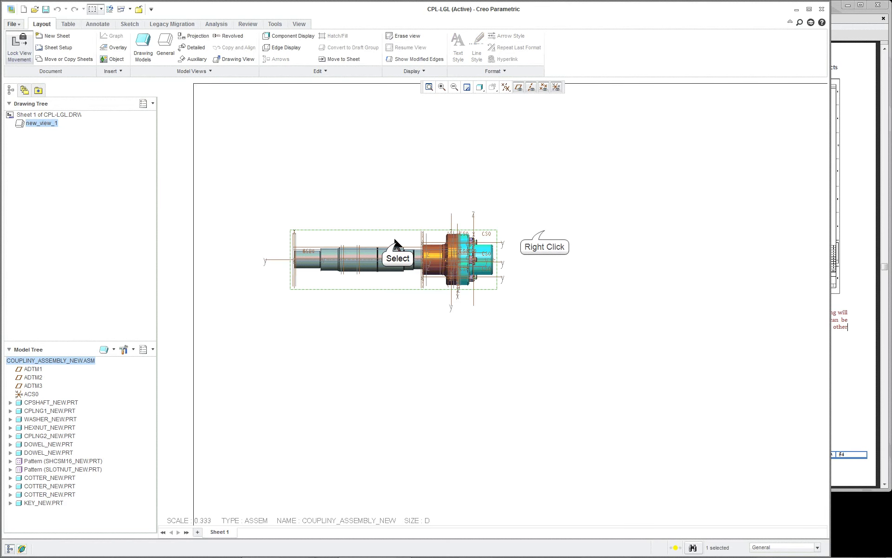
{"action": "right_click", "coordinate": [546, 238]}
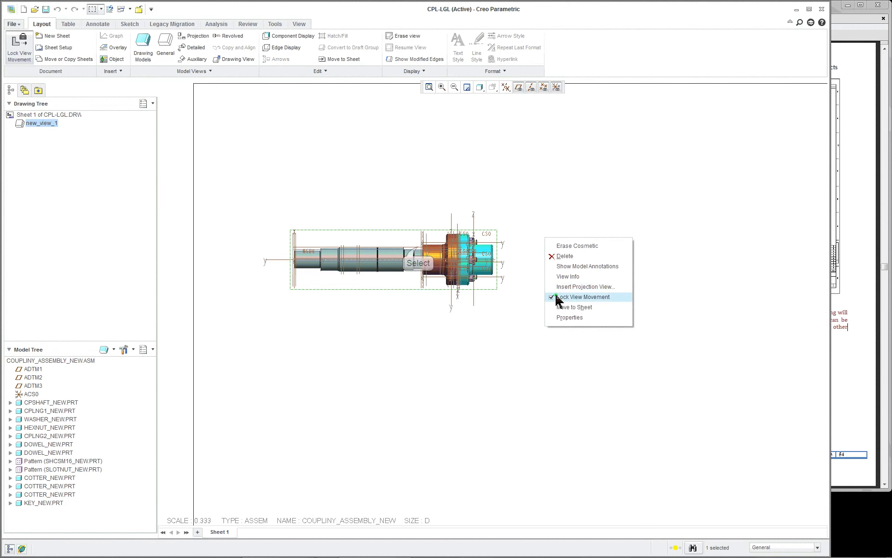
{"action": "left_click", "coordinate": [560, 297]}
{"action": "left_click_drag", "start_coordinate": [414, 259], "coordinate": [437, 335]}
{"action": "scroll", "coordinate": [565, 346], "scroll_direction": "down", "scroll_amount": 3}
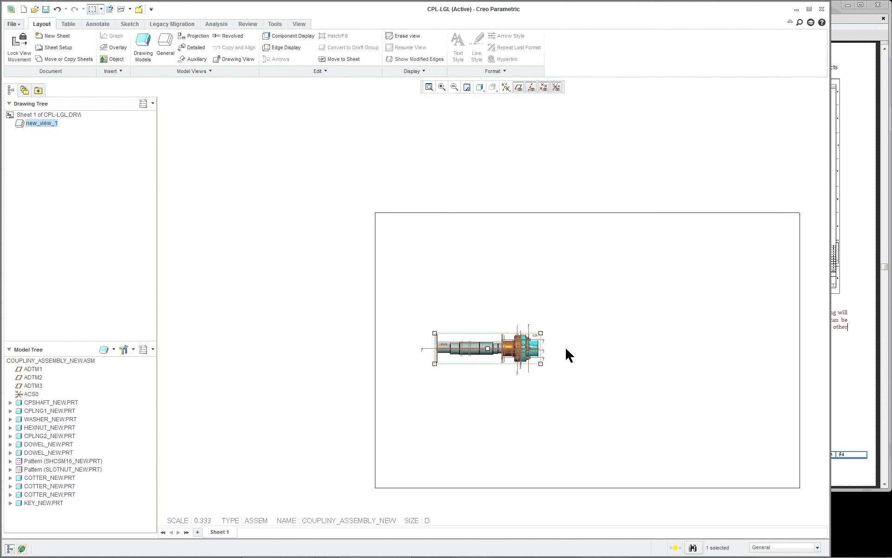
{"action": "scroll", "coordinate": [565, 346], "scroll_direction": "down", "scroll_amount": 1}
{"action": "scroll", "coordinate": [674, 419], "scroll_direction": "up", "scroll_amount": 2}
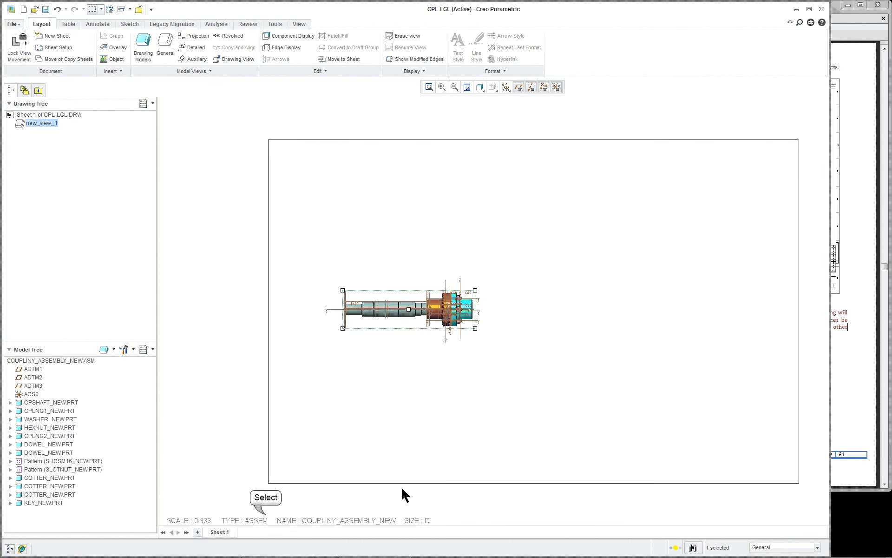
Set the drawing scale to 0.5.
{"action": "double_click", "coordinate": [201, 520]}
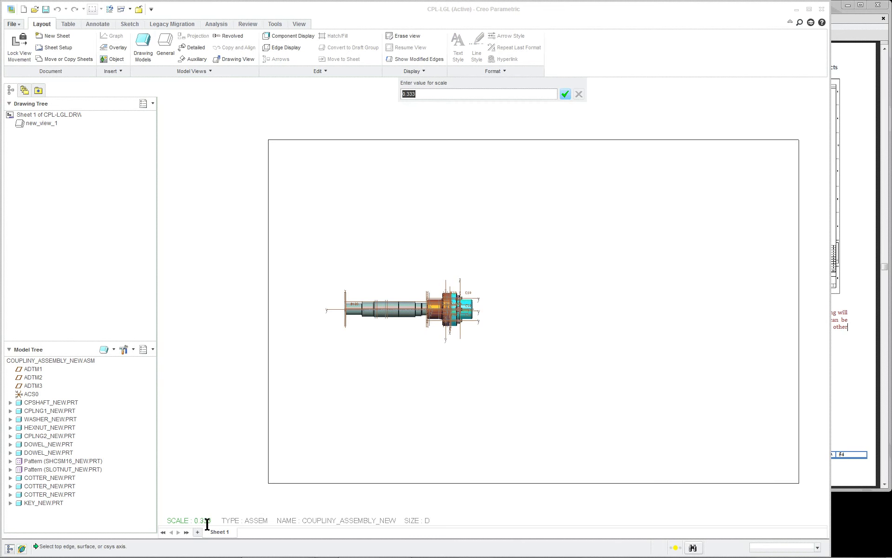
{"action": "type", "text": ".5"}
{"action": "key", "text": "Return"}
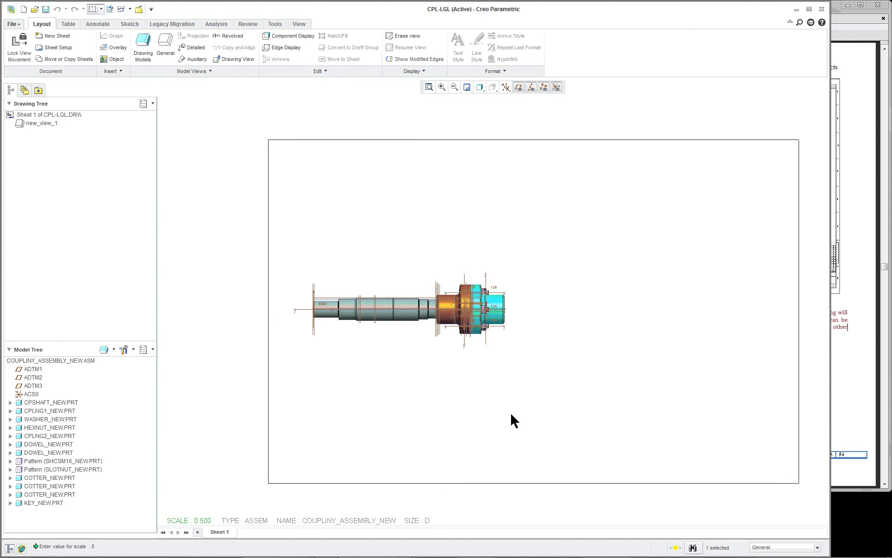
Set the drawing scale to 0.75 and move the view to the right, fully inside the sheet border.
{"action": "double_click", "coordinate": [200, 519]}
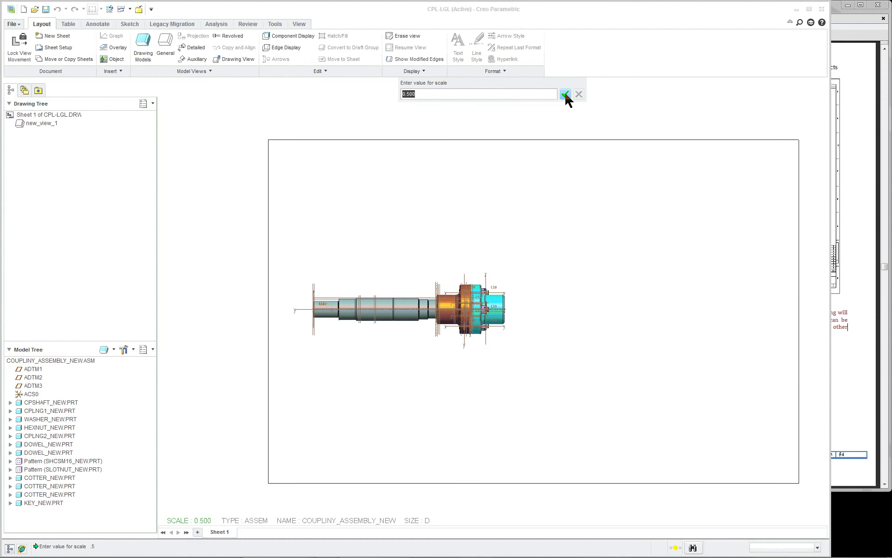
{"action": "left_click", "coordinate": [565, 94]}
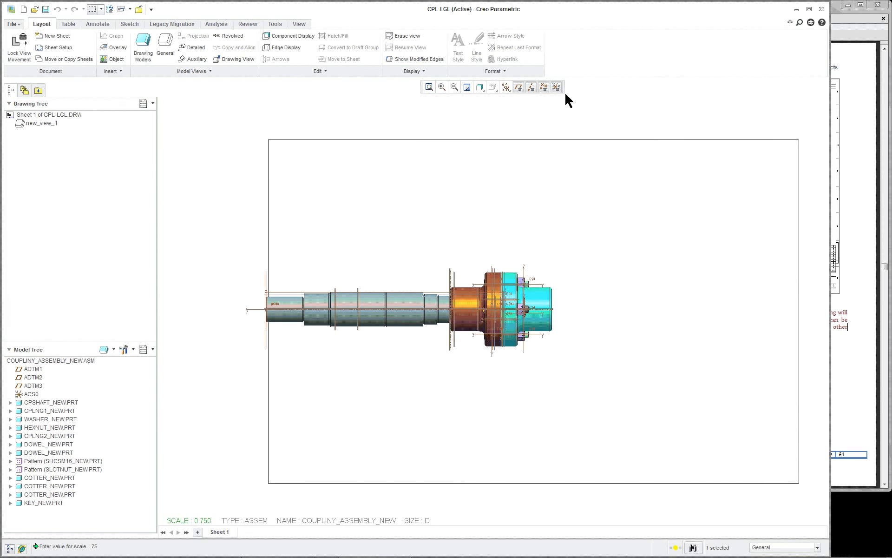
{"action": "left_click", "coordinate": [425, 279]}
{"action": "left_click_drag", "start_coordinate": [468, 277], "coordinate": [469, 277]}
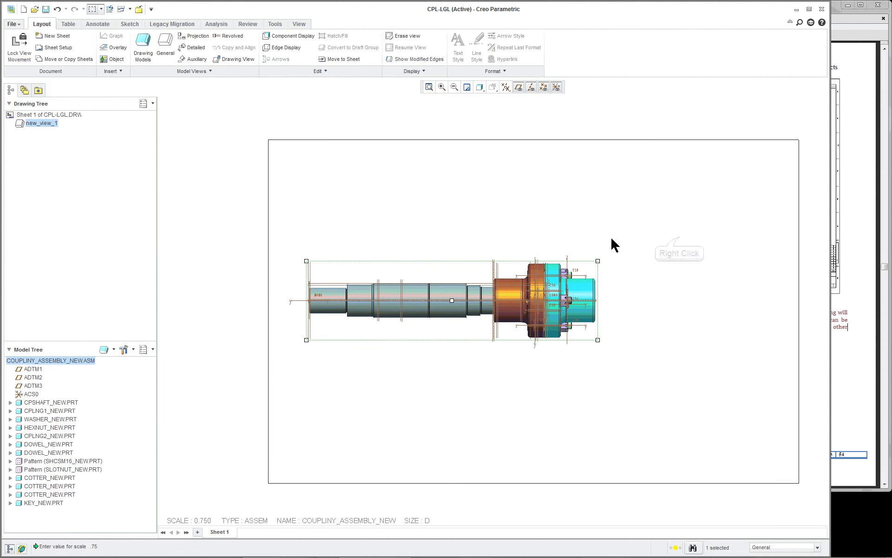
Insert a projection view of the main assembly view to its right, near the sheet's right border.
{"action": "right_click", "coordinate": [690, 266]}
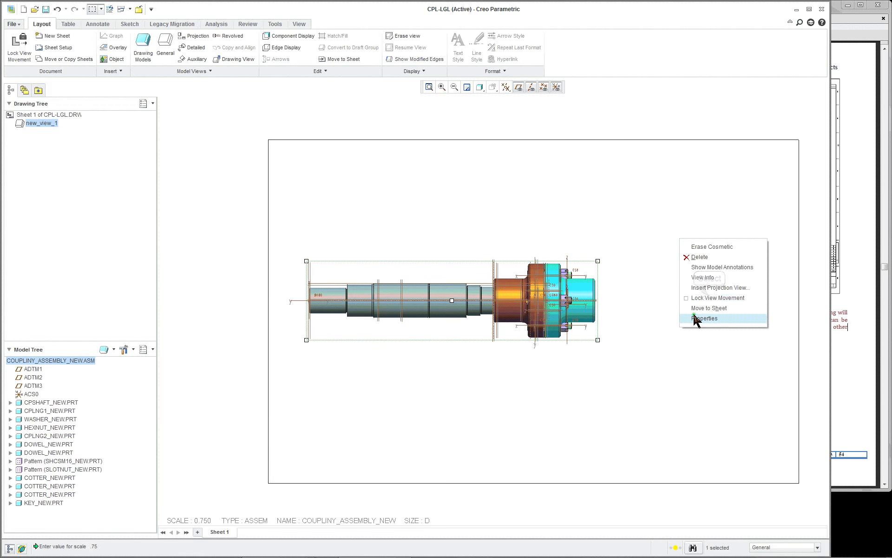
{"action": "left_click", "coordinate": [719, 285]}
{"action": "left_click", "coordinate": [712, 301]}
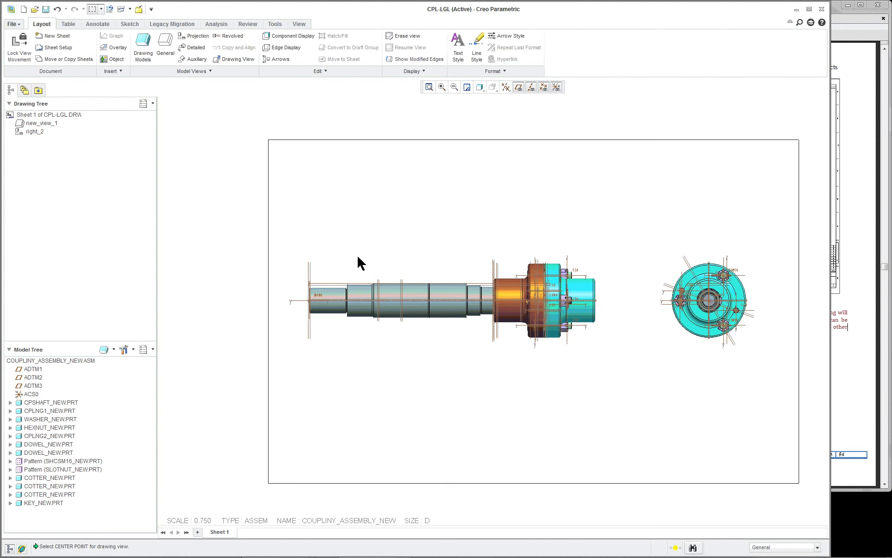
Set the drawing scale to 0.5.
{"action": "double_click", "coordinate": [202, 520]}
{"action": "type", "text": ".5"}
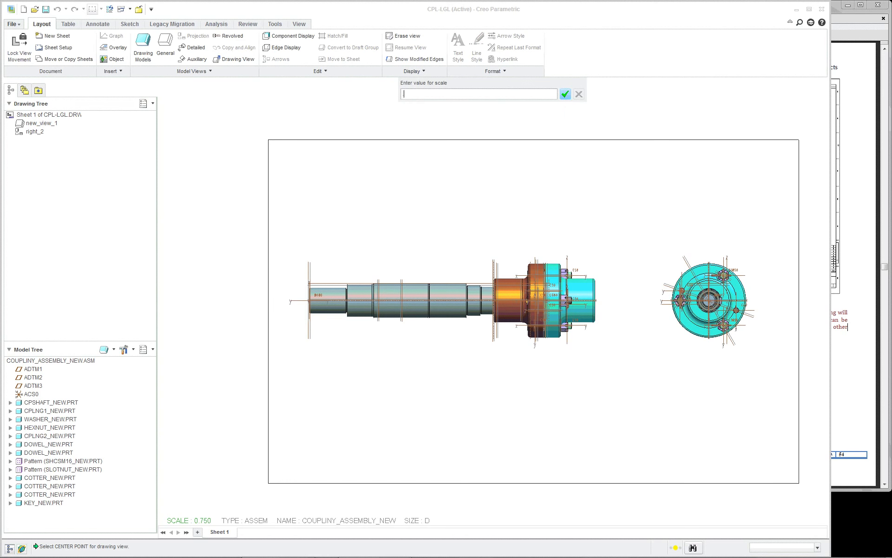
{"action": "left_click", "coordinate": [565, 94]}
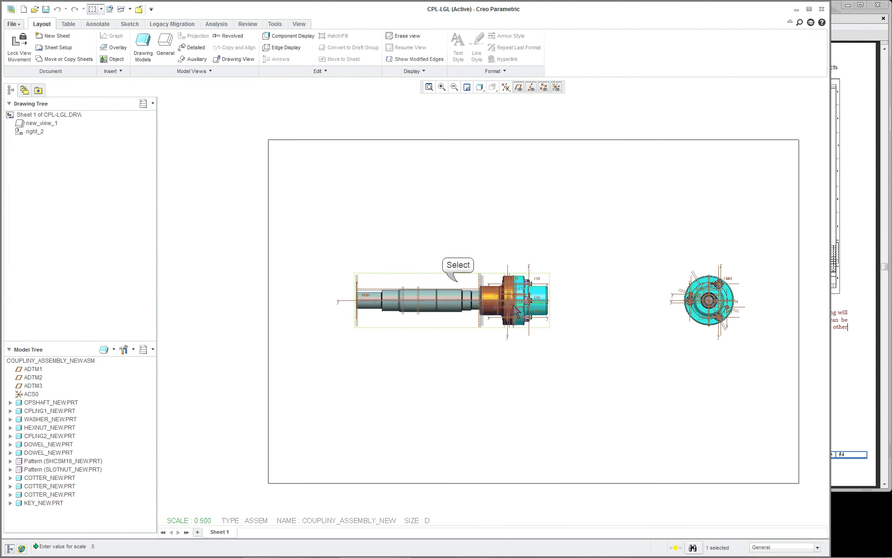
Insert two more projection views from the main assembly view, one directly above it and one directly below it.
{"action": "left_click", "coordinate": [466, 278]}
{"action": "right_click", "coordinate": [604, 228]}
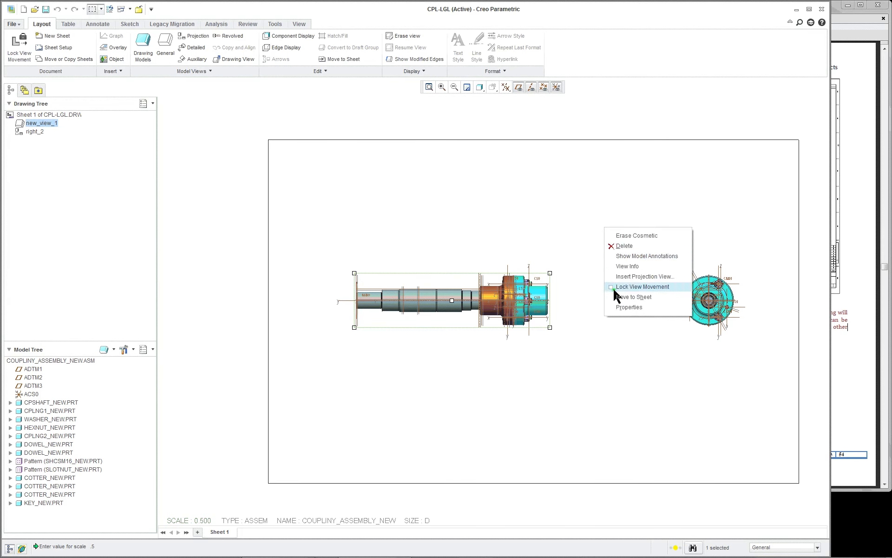
{"action": "left_click", "coordinate": [635, 279]}
{"action": "left_click", "coordinate": [465, 206]}
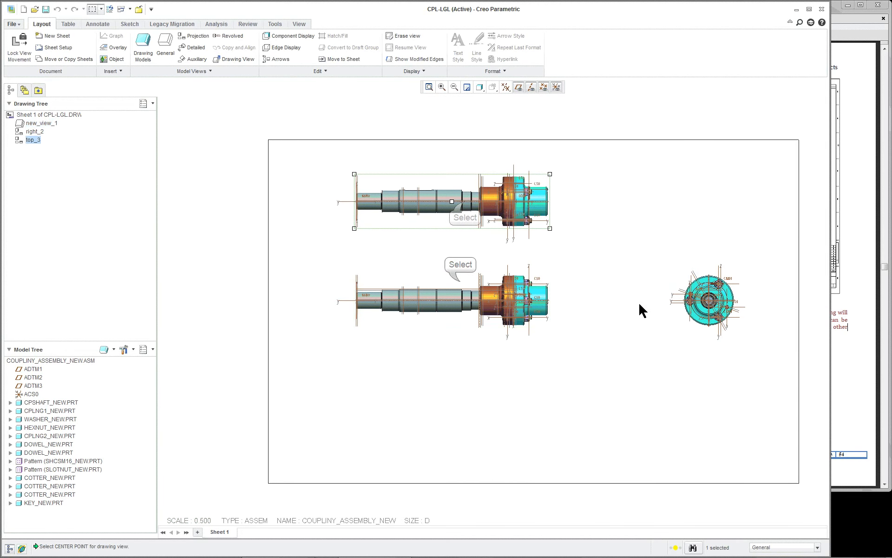
{"action": "right_click", "coordinate": [615, 293]}
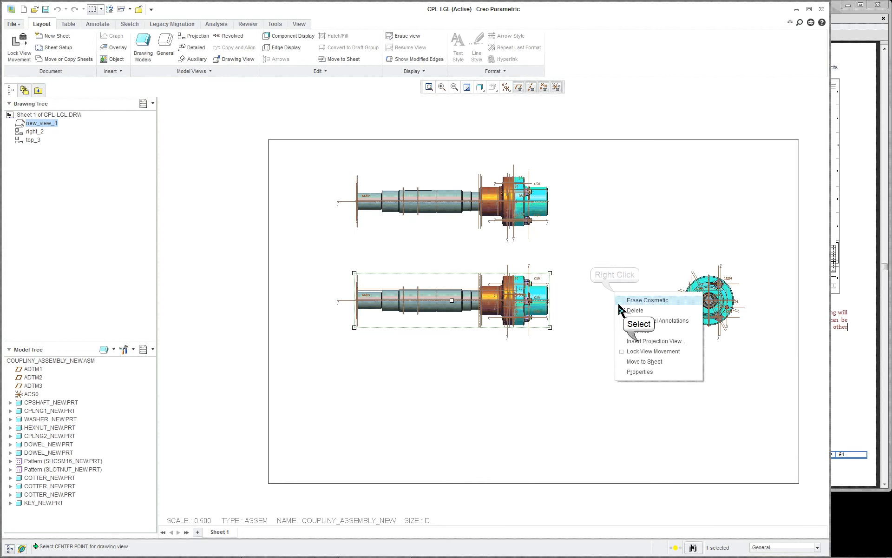
{"action": "left_click", "coordinate": [637, 338]}
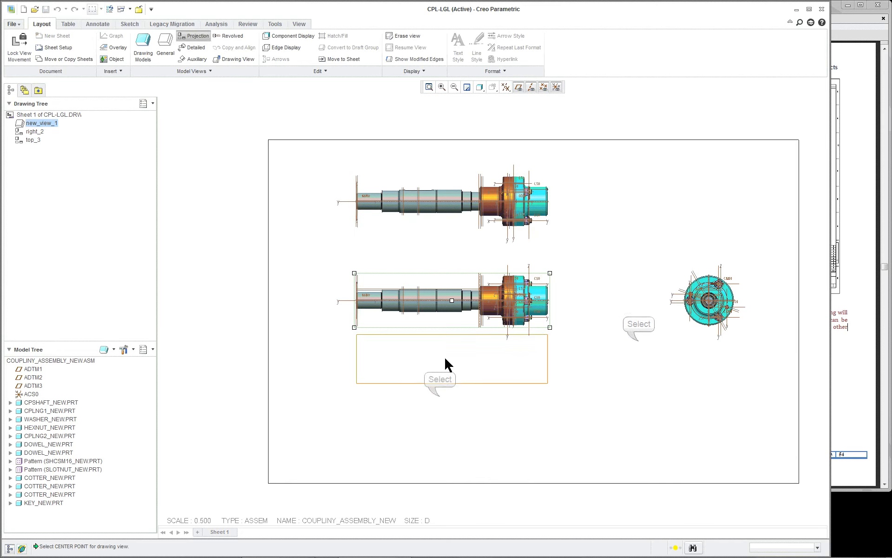
{"action": "left_click", "coordinate": [440, 394]}
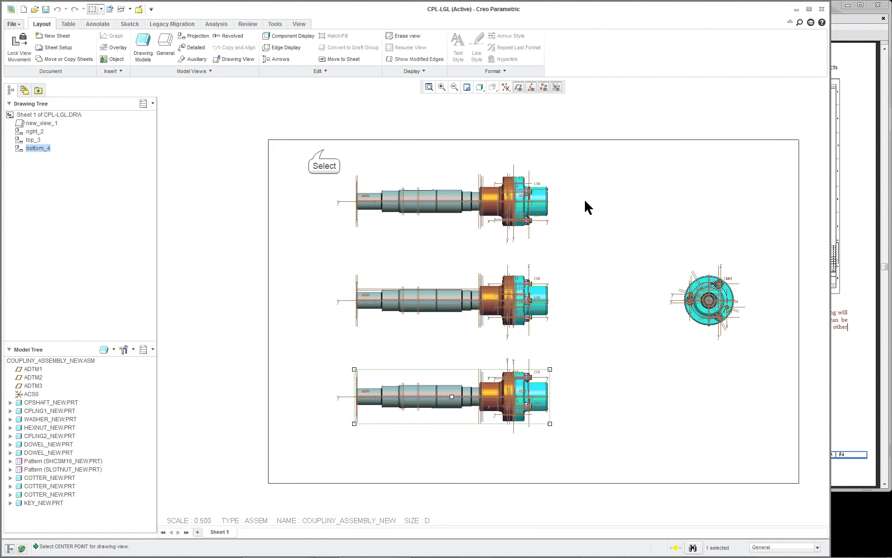
Select all four views on the sheet and switch the environment display style to Hidden Line.
{"action": "mouse_move", "coordinate": [323, 150]}
{"action": "left_mouse_down"}
{"action": "mouse_move", "coordinate": [400, 265]}
{"action": "mouse_move", "coordinate": [742, 467]}
{"action": "mouse_move", "coordinate": [774, 460]}
{"action": "left_mouse_up"}
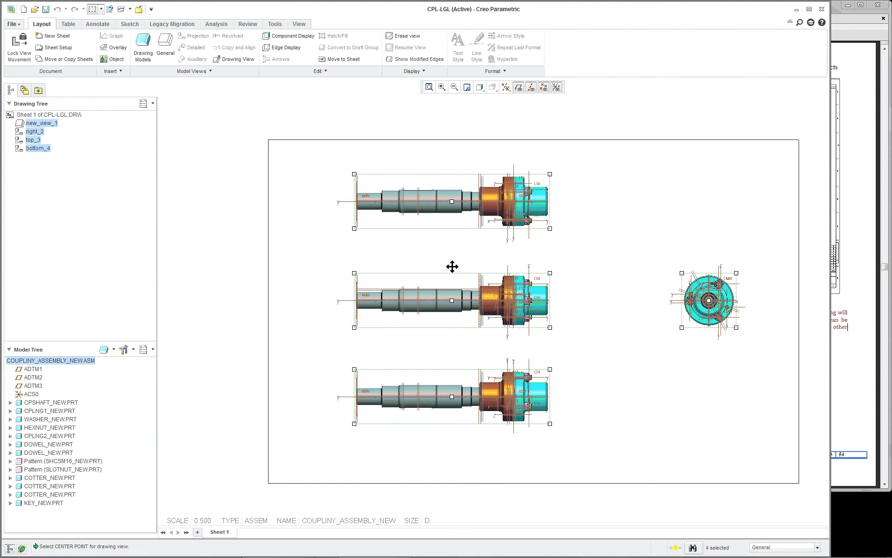
{"action": "left_click", "coordinate": [300, 24]}
{"action": "left_click", "coordinate": [481, 89]}
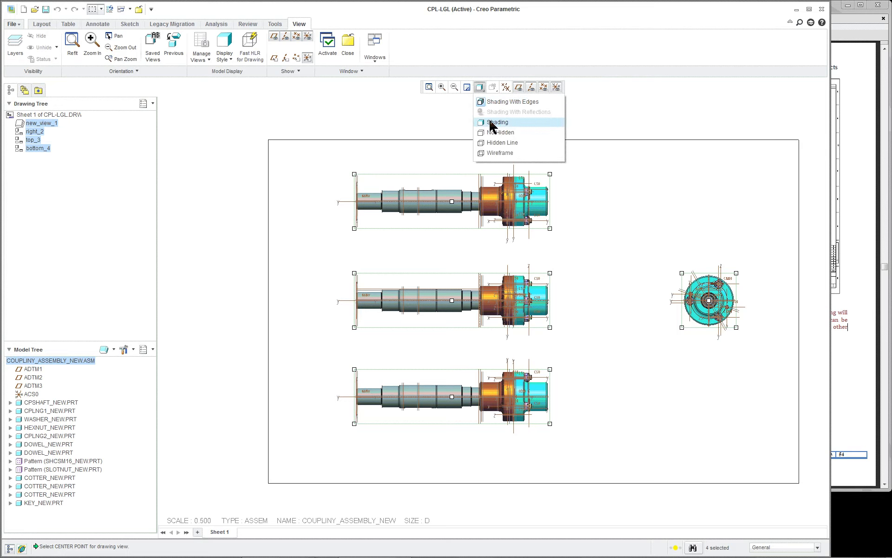
{"action": "left_click", "coordinate": [512, 144]}
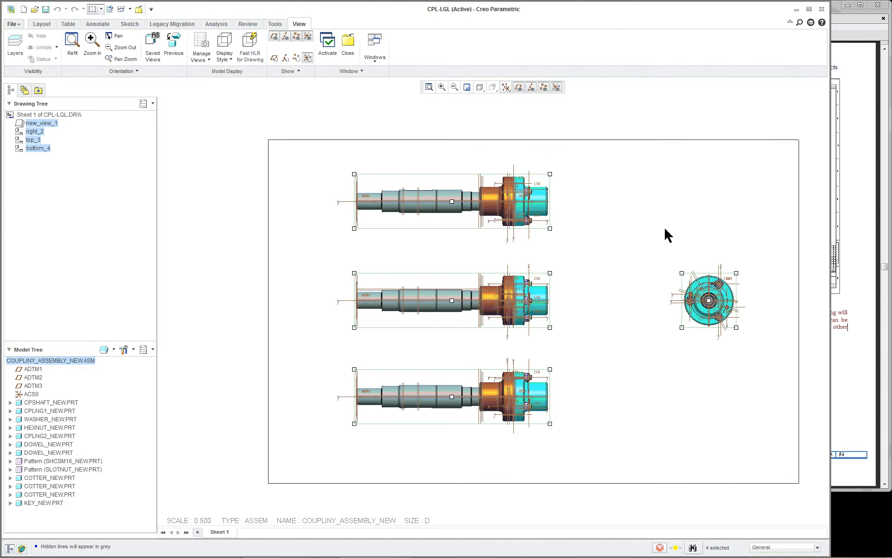
{"action": "scroll", "coordinate": [664, 228], "scroll_direction": "up", "scroll_amount": 2}
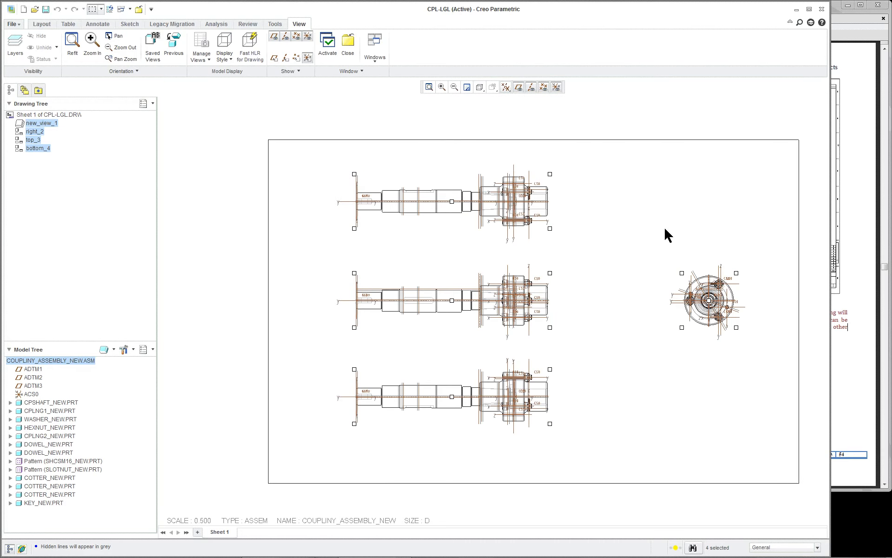
Review the display style options in the top view's View Display properties, keeping Follow Environment, and close the dialog.
{"action": "double_click", "coordinate": [466, 223]}
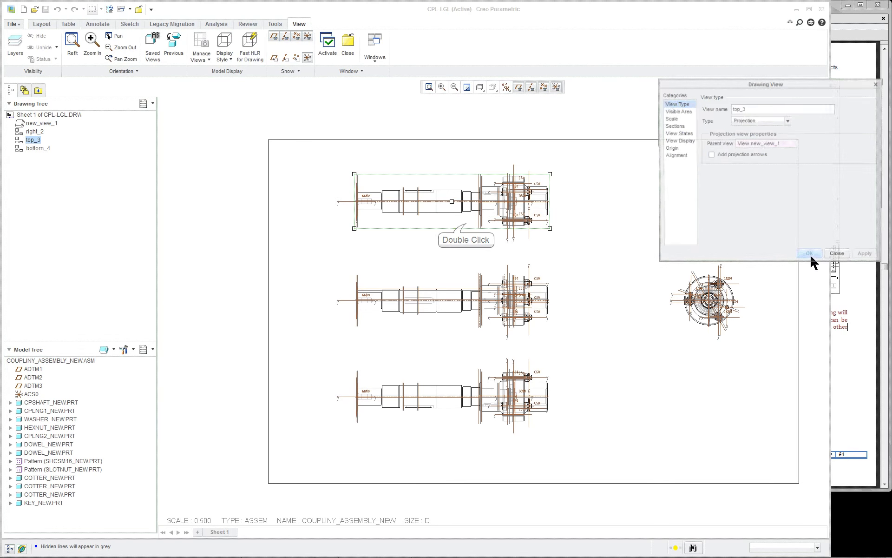
{"action": "left_click", "coordinate": [679, 140]}
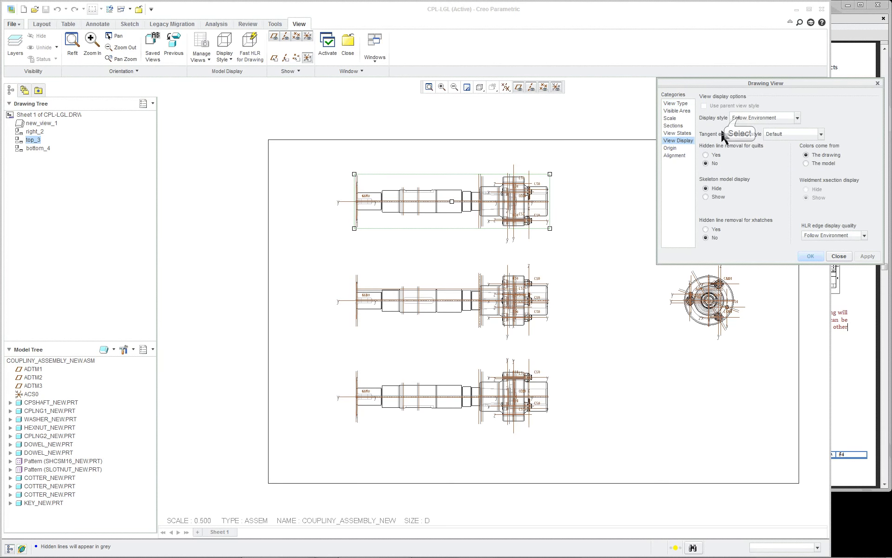
{"action": "left_click", "coordinate": [740, 118]}
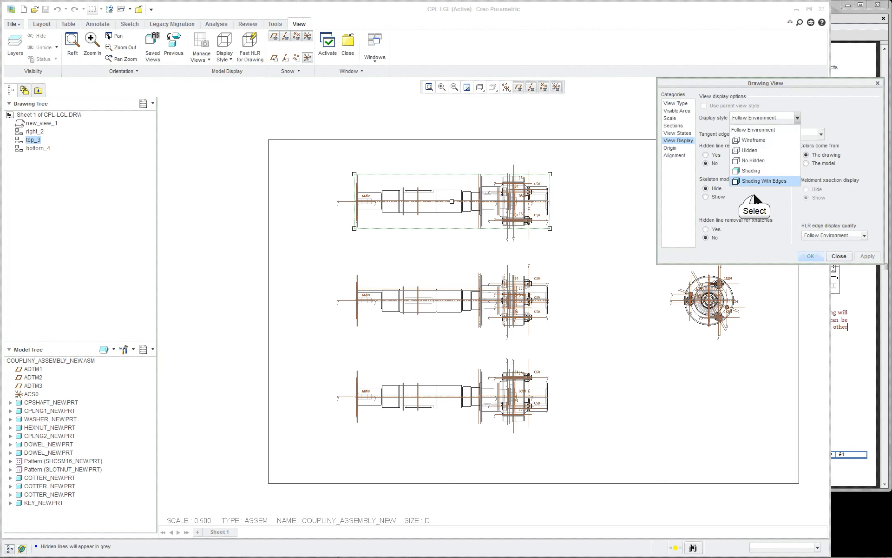
{"action": "left_click", "coordinate": [755, 130]}
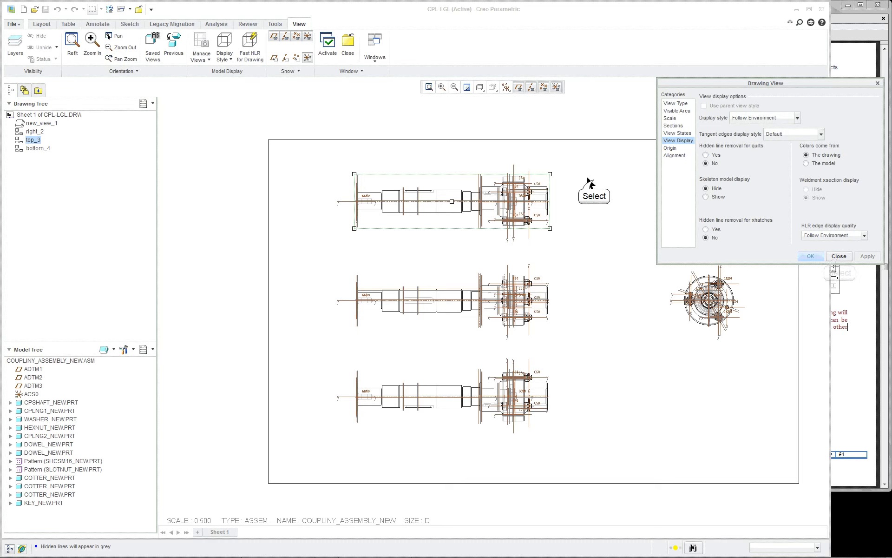
{"action": "left_click", "coordinate": [838, 256]}
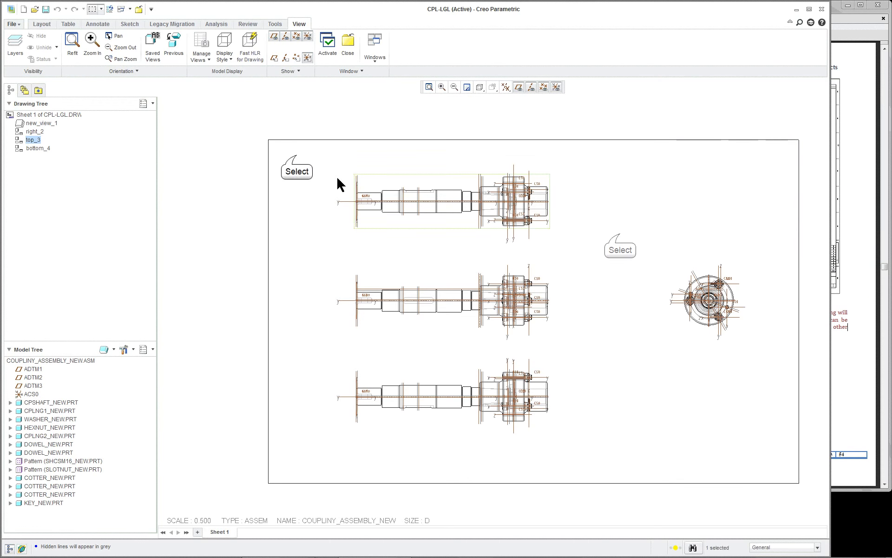
{"action": "left_click_drag", "start_coordinate": [296, 155], "coordinate": [766, 474]}
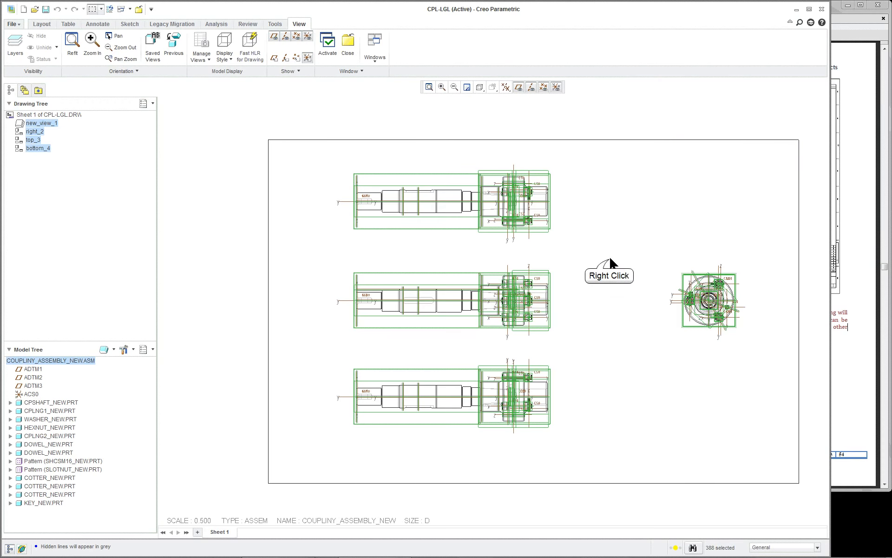
{"action": "double_click", "coordinate": [601, 302]}
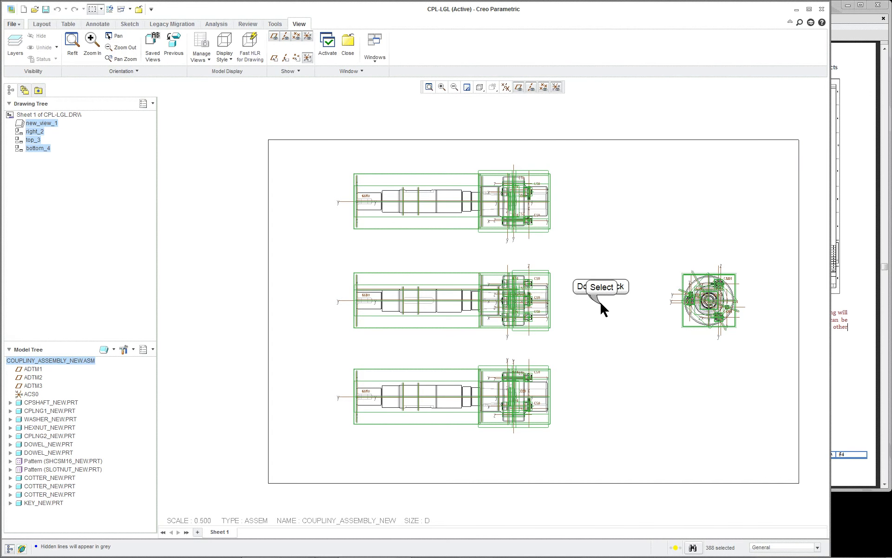
{"action": "left_click", "coordinate": [601, 302]}
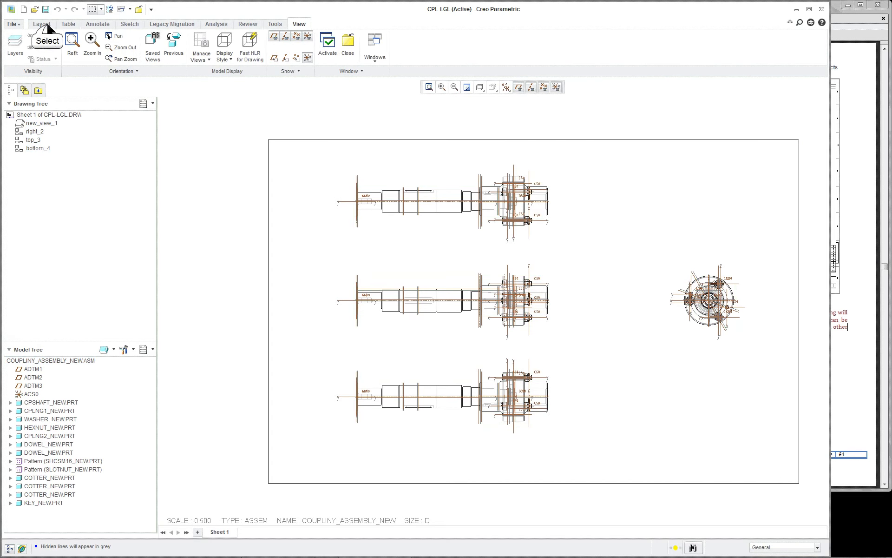
Set the display style of all four views to Hidden and their tangent edges to Dimmed, apply it and deselect the views.
{"action": "left_click", "coordinate": [41, 23]}
{"action": "left_click_drag", "start_coordinate": [312, 141], "coordinate": [769, 447]}
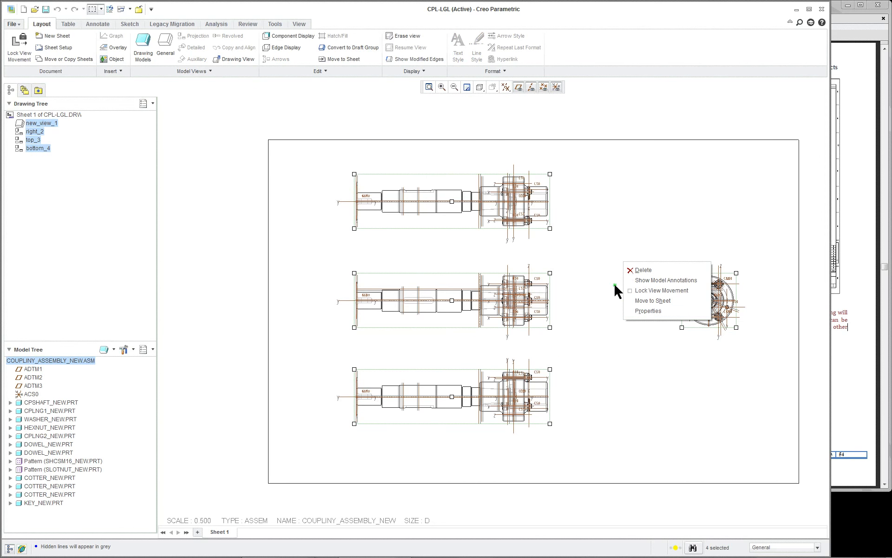
{"action": "left_click", "coordinate": [628, 310]}
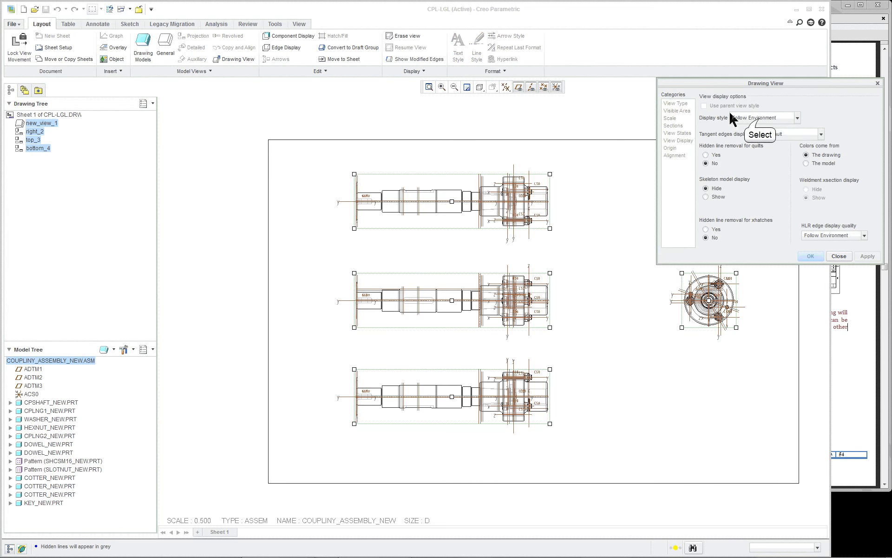
{"action": "left_click", "coordinate": [760, 119]}
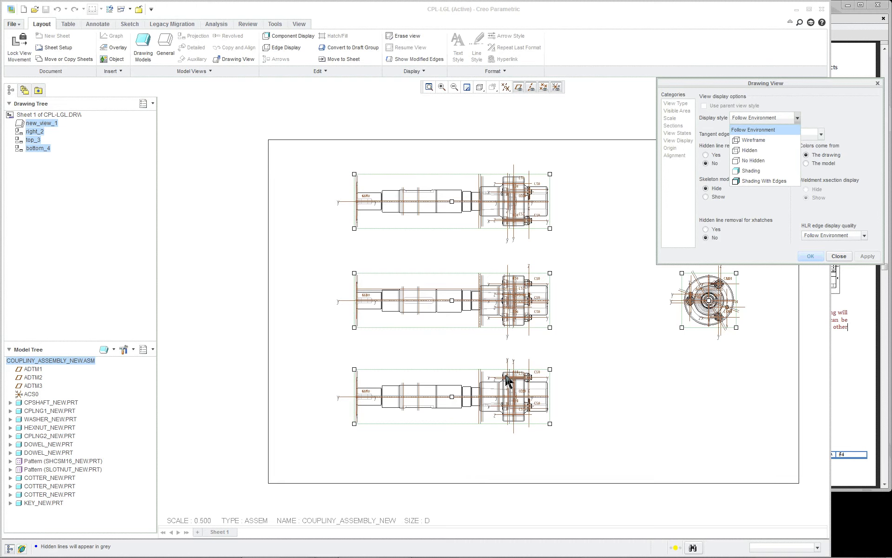
{"action": "left_click", "coordinate": [753, 154]}
{"action": "left_click", "coordinate": [776, 134]}
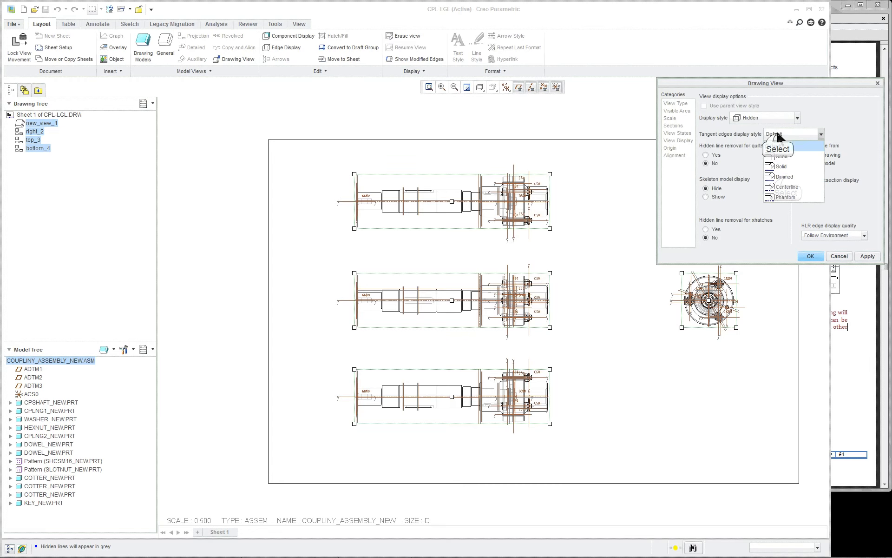
{"action": "left_click", "coordinate": [784, 177]}
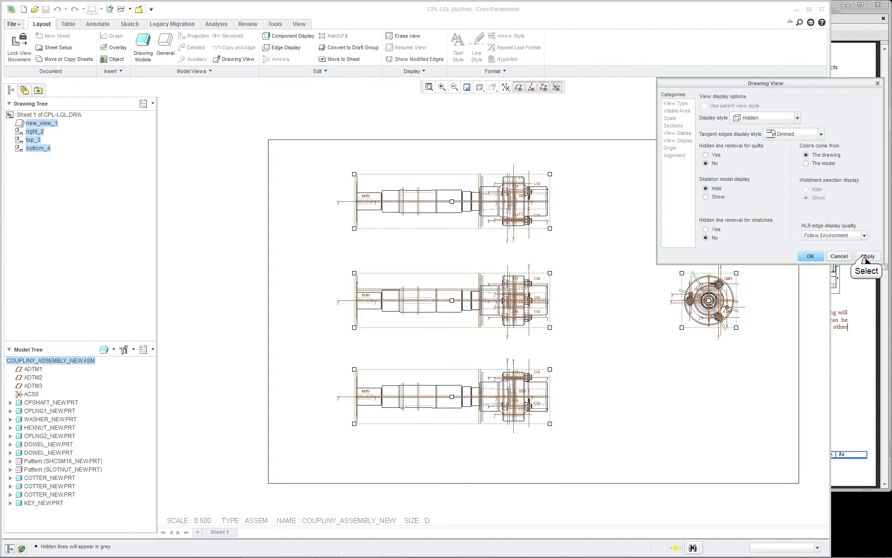
{"action": "left_click", "coordinate": [867, 257]}
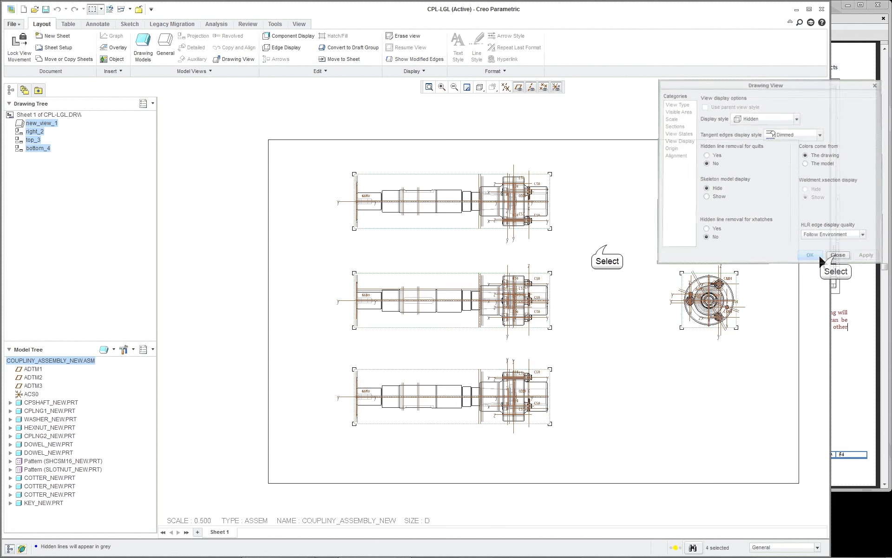
{"action": "middle_click", "coordinate": [606, 248]}
{"action": "left_click", "coordinate": [606, 247]}
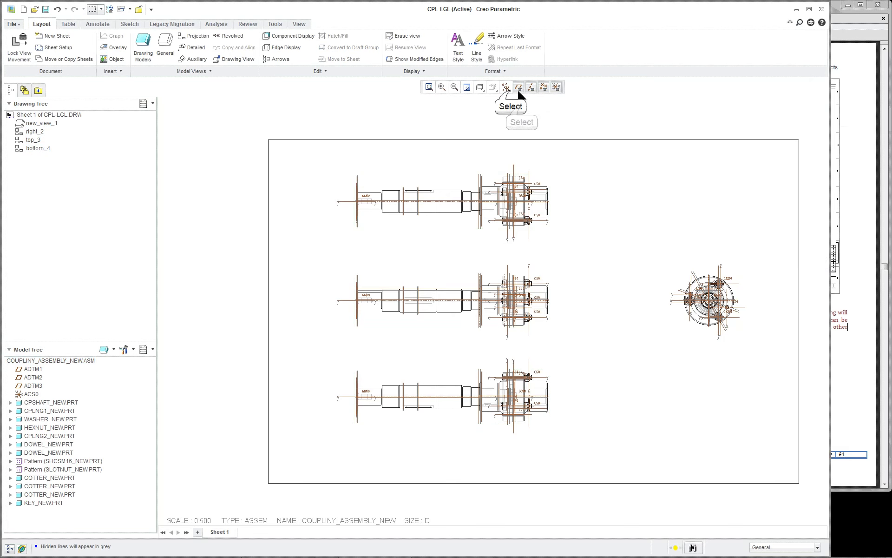
Turn off the display of all datum axes, points, coordinate systems and planes in the drawing.
{"action": "left_click", "coordinate": [508, 88]}
{"action": "left_click", "coordinate": [558, 152]}
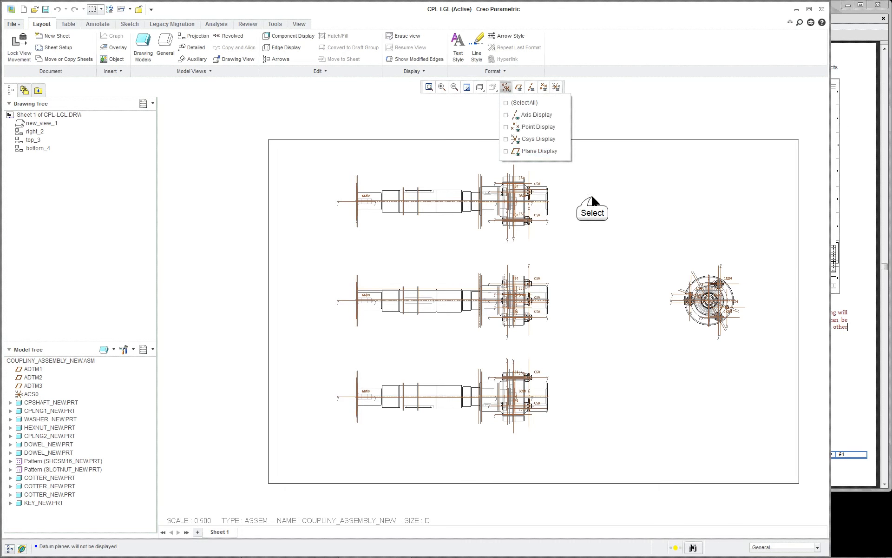
{"action": "scroll", "coordinate": [592, 197], "scroll_direction": "down", "scroll_amount": 2}
{"action": "scroll", "coordinate": [704, 199], "scroll_direction": "up", "scroll_amount": 2}
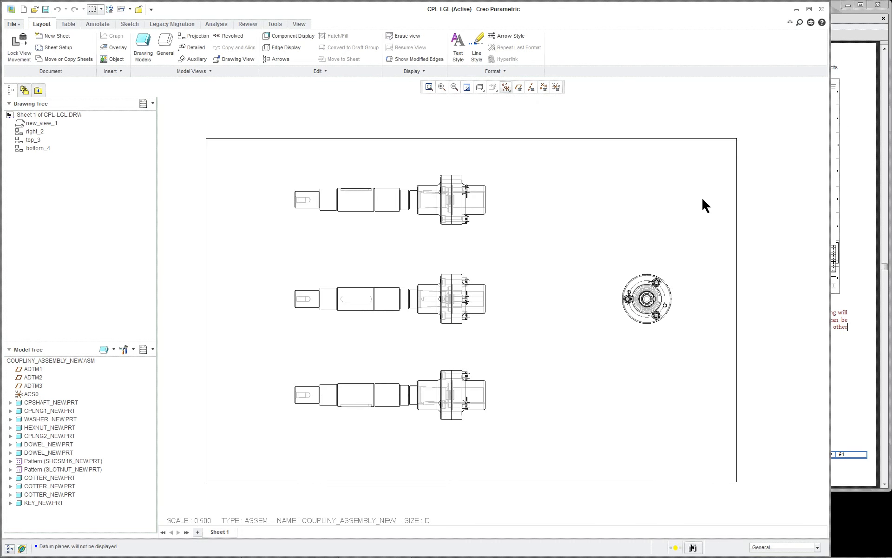
Narrow the drawing and model tree pane to widen the drawing area, and bring the whole sheet into view.
{"action": "scroll", "coordinate": [691, 203], "scroll_direction": "up", "scroll_amount": 1}
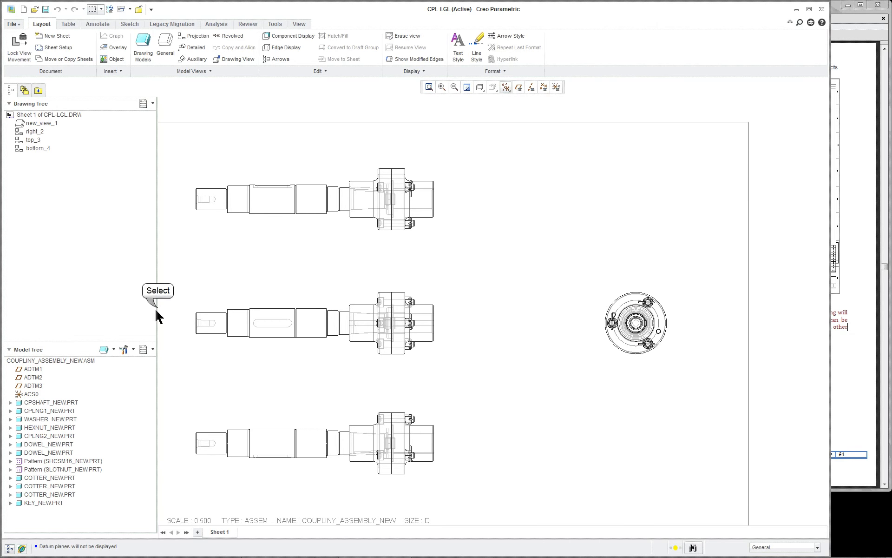
{"action": "left_click_drag", "start_coordinate": [158, 307], "coordinate": [111, 306]}
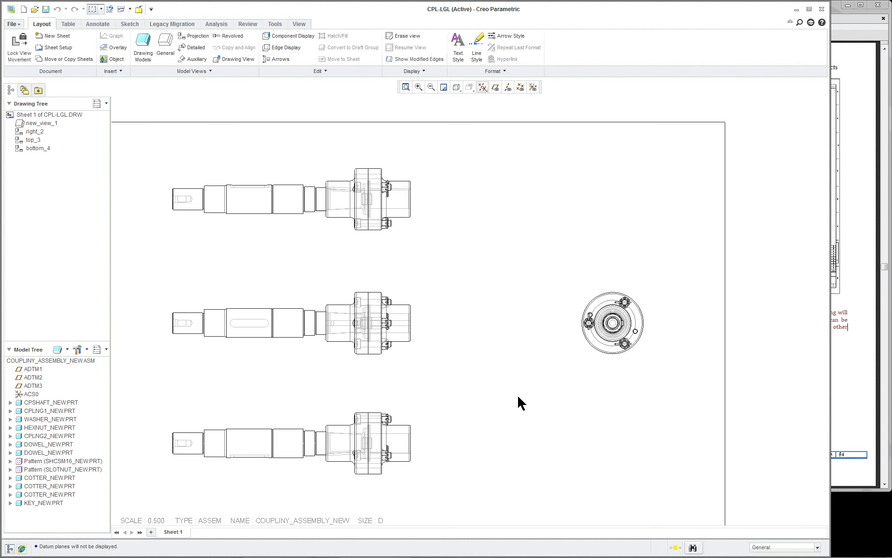
{"action": "scroll", "coordinate": [475, 351], "scroll_direction": "up", "scroll_amount": 1}
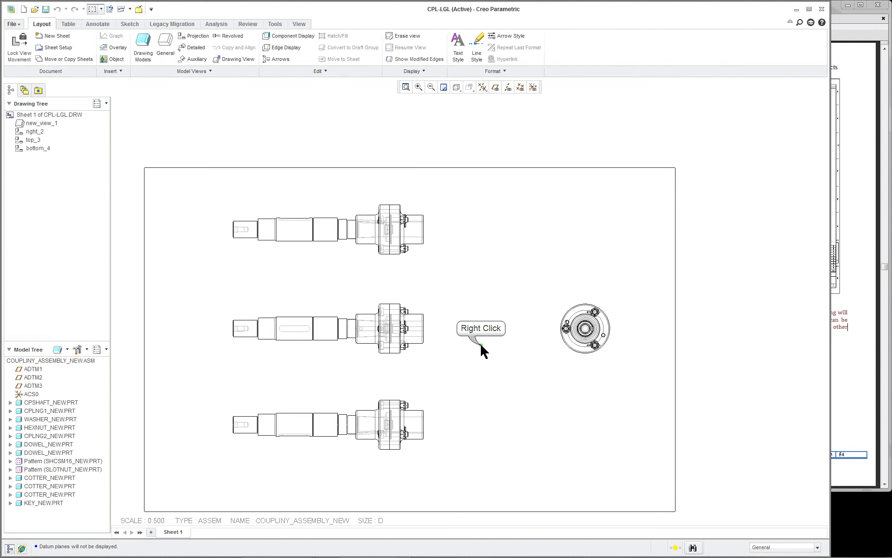
{"action": "right_click", "coordinate": [481, 344]}
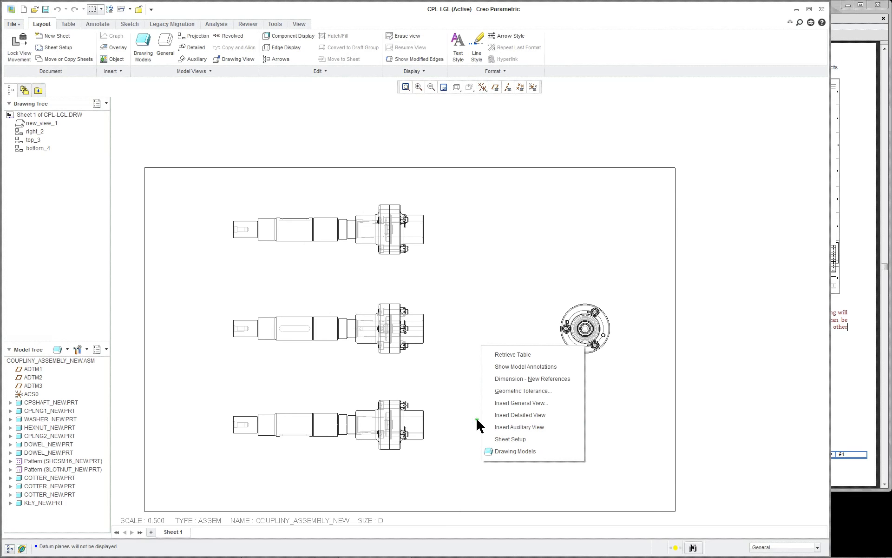
{"action": "left_click", "coordinate": [460, 395]}
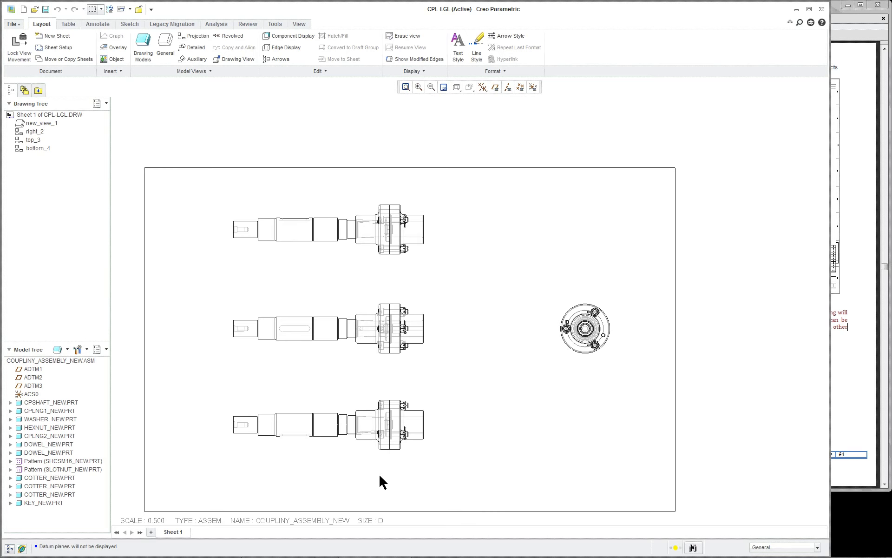
Move the right side view horizontally closer to the front view and deselect it.
{"action": "left_click", "coordinate": [582, 326]}
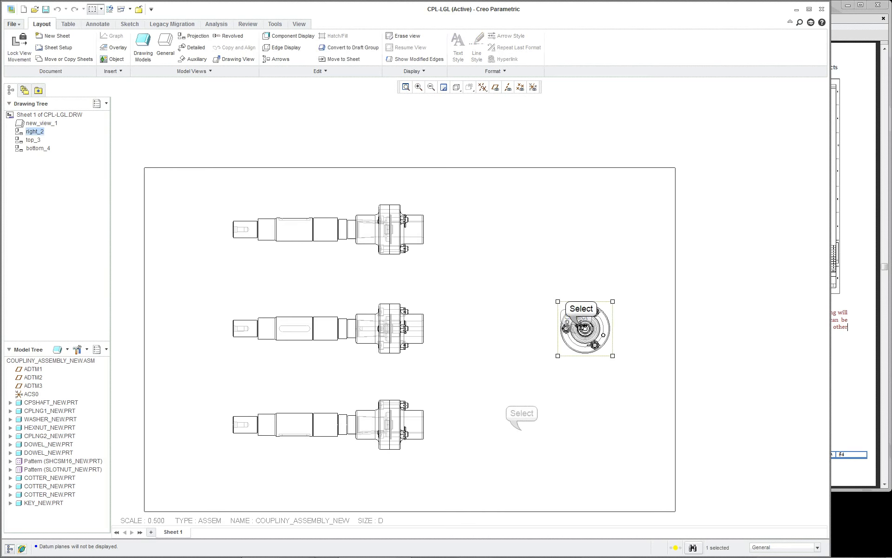
{"action": "left_click_drag", "start_coordinate": [582, 326], "coordinate": [513, 326]}
{"action": "left_click", "coordinate": [521, 431]}
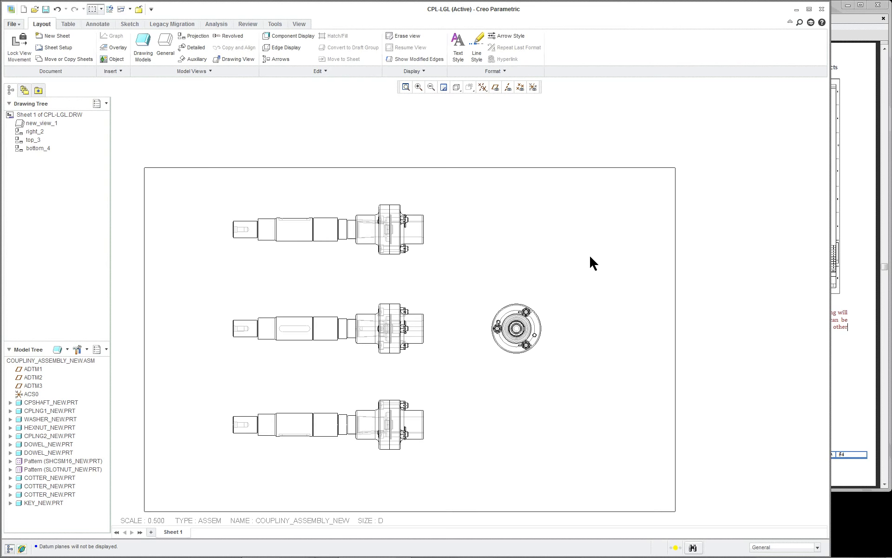
{"action": "scroll", "coordinate": [587, 326], "scroll_direction": "down", "scroll_amount": 2}
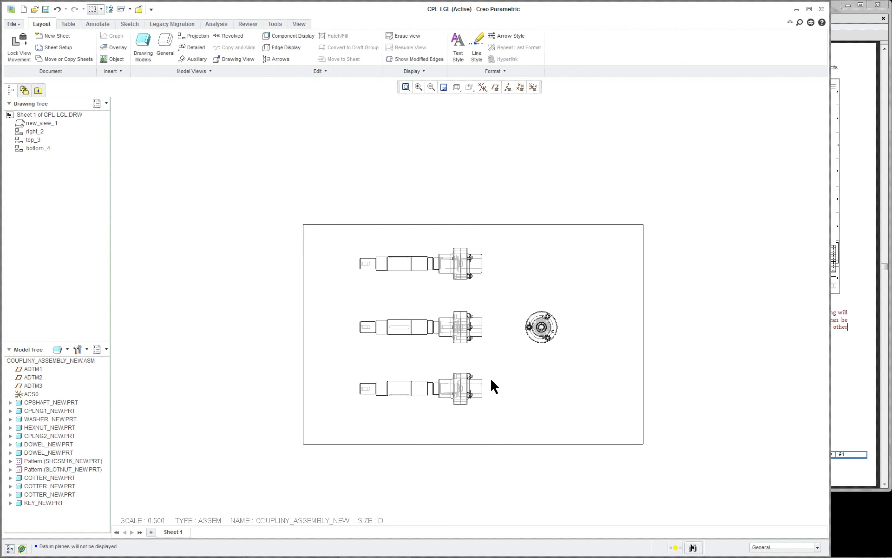
{"action": "scroll", "coordinate": [489, 374], "scroll_direction": "up", "scroll_amount": 1}
{"action": "scroll", "coordinate": [503, 357], "scroll_direction": "up", "scroll_amount": 1}
{"action": "scroll", "coordinate": [515, 291], "scroll_direction": "up", "scroll_amount": 1}
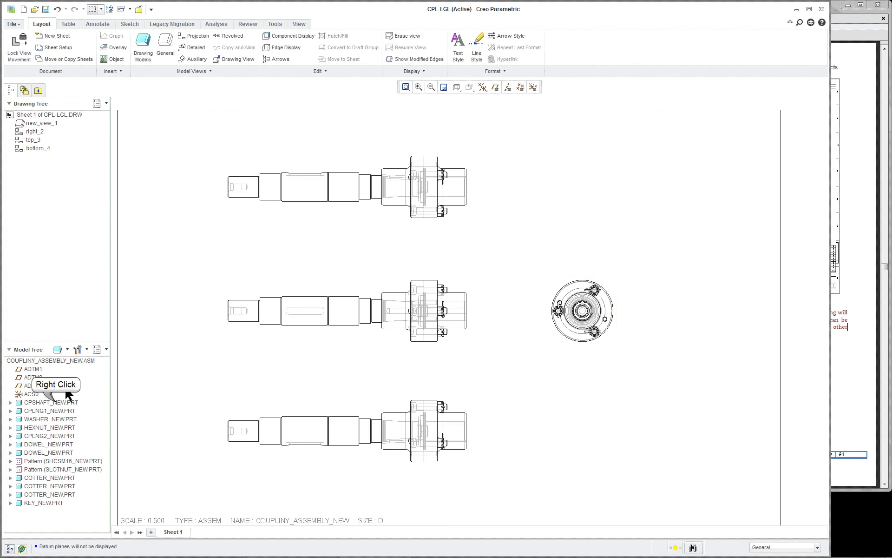
Open the CPSHAFT_NEW part from the drawing's assembly model and display it as Shading With Edges.
{"action": "right_click", "coordinate": [55, 402]}
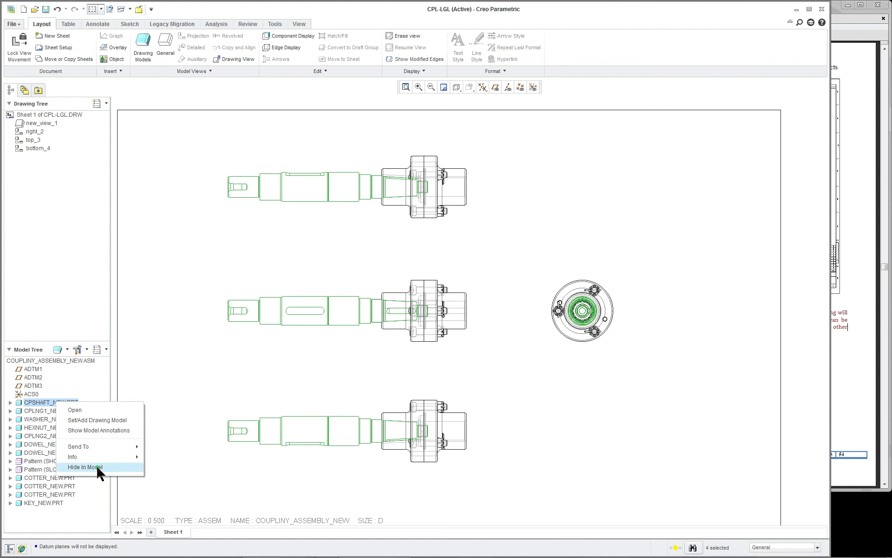
{"action": "left_click", "coordinate": [101, 410]}
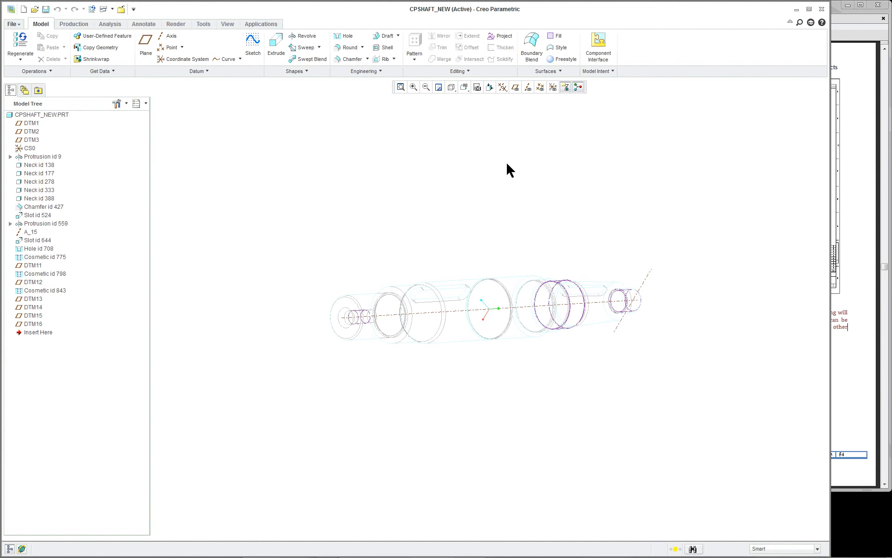
{"action": "left_click", "coordinate": [451, 88]}
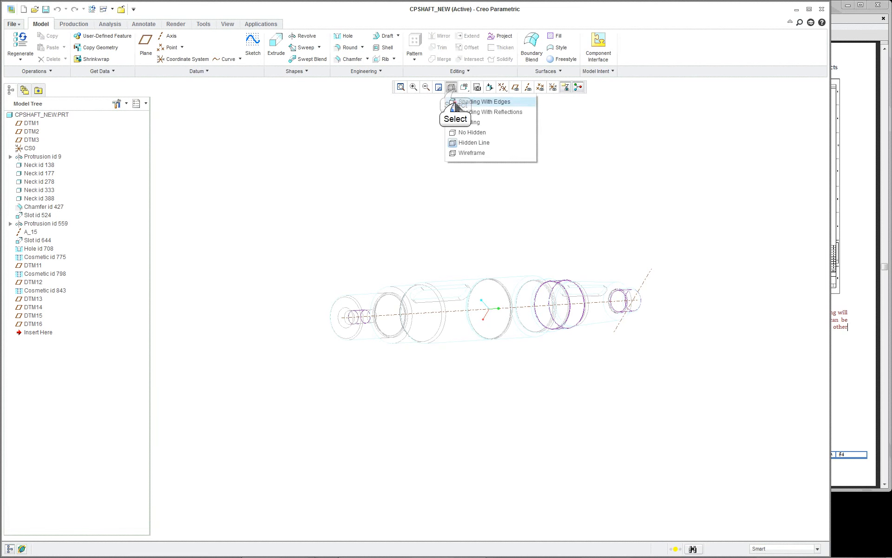
{"action": "left_click", "coordinate": [458, 103]}
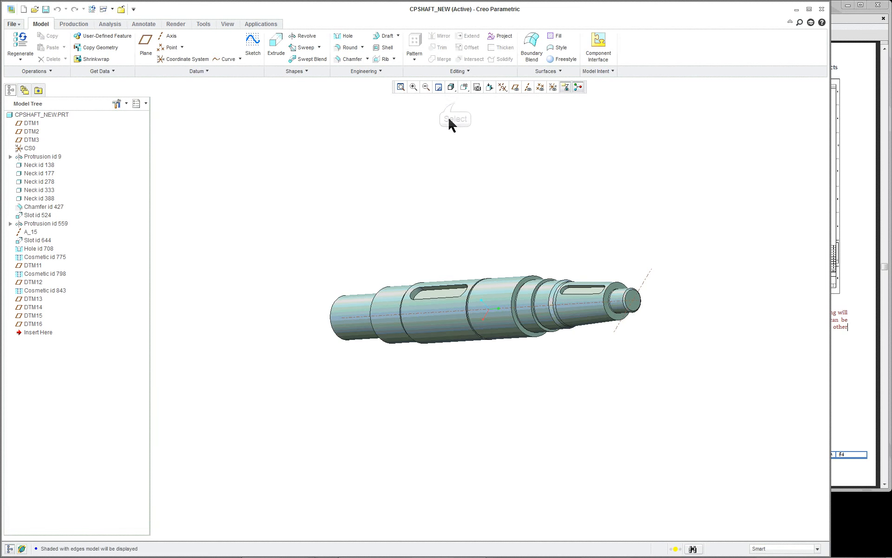
Review the DSC, MAT and PRTNO parameter values of the shaft part in a resized Parameters dialog, then close it and return to the drawing.
{"action": "left_click", "coordinate": [205, 25]}
{"action": "left_click", "coordinate": [264, 36]}
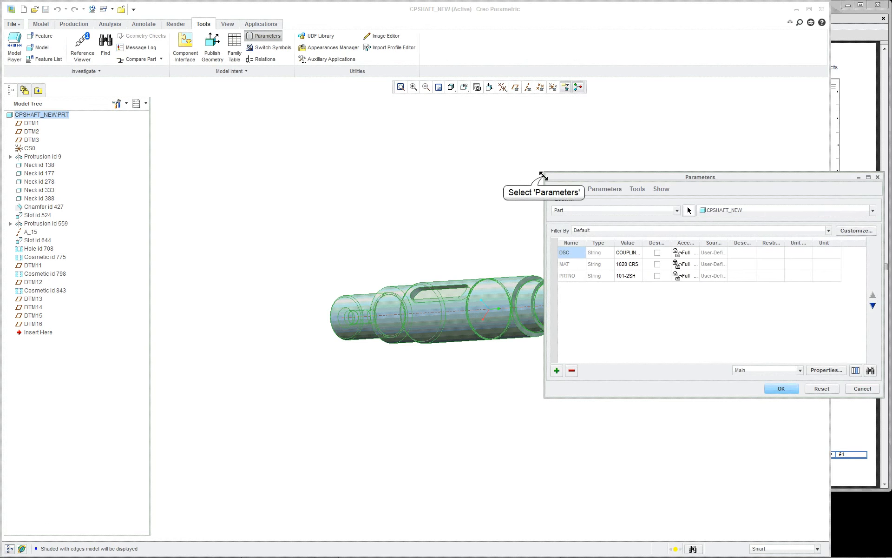
{"action": "left_click_drag", "start_coordinate": [544, 176], "coordinate": [338, 142]}
{"action": "left_click_drag", "start_coordinate": [438, 210], "coordinate": [512, 210]}
{"action": "mouse_move", "coordinate": [409, 213]}
{"action": "left_mouse_down"}
{"action": "mouse_move", "coordinate": [422, 213]}
{"action": "mouse_move", "coordinate": [406, 212]}
{"action": "left_mouse_up"}
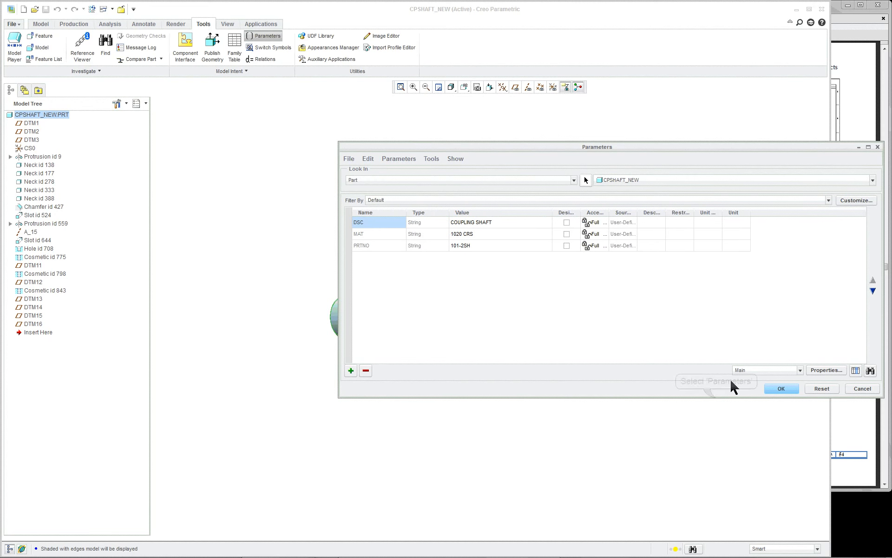
{"action": "left_click_drag", "start_coordinate": [715, 397], "coordinate": [715, 320]}
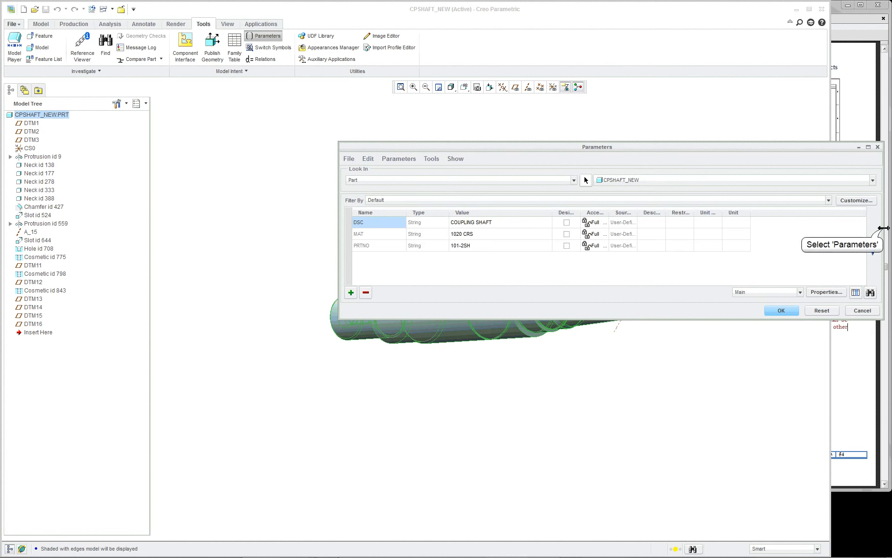
{"action": "left_click_drag", "start_coordinate": [883, 228], "coordinate": [784, 229]}
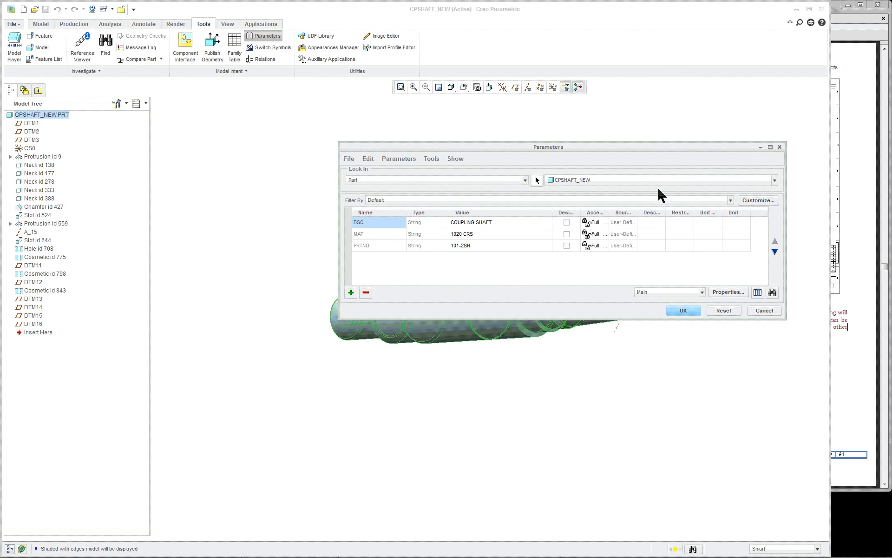
{"action": "left_click", "coordinate": [780, 147]}
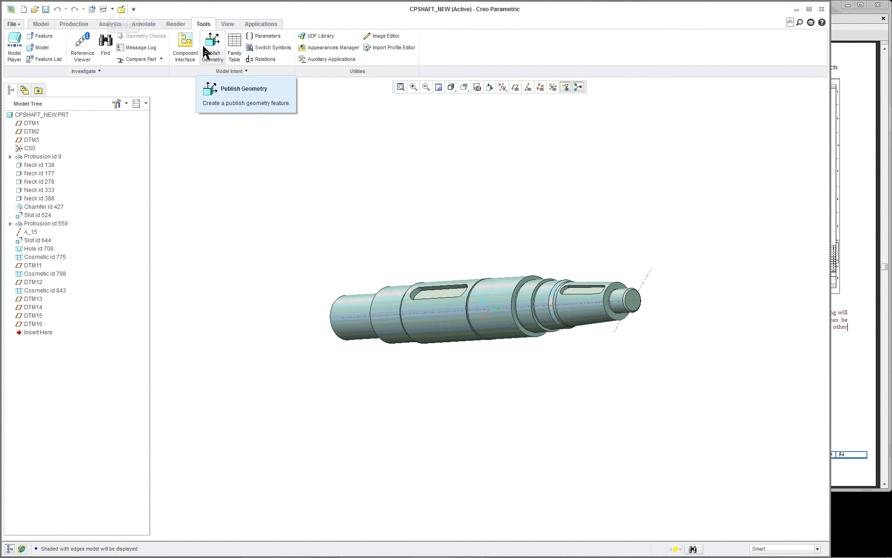
{"action": "left_click", "coordinate": [122, 10]}
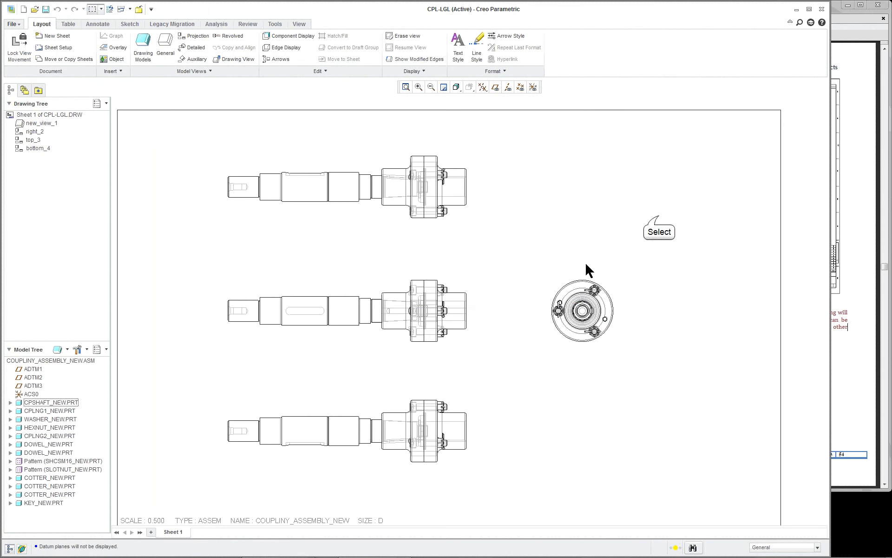
Replace Sheet 1's format with asm_format_e.frm from the Lesson_6_7_8_9_10_12_CREO folder in the sheet setup.
{"action": "right_click", "coordinate": [598, 221]}
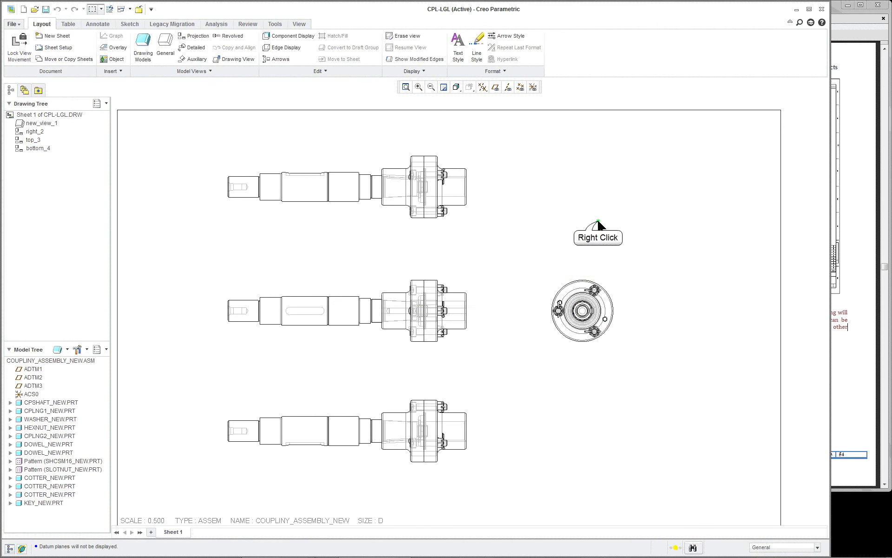
{"action": "left_click", "coordinate": [627, 314]}
{"action": "left_click", "coordinate": [412, 260]}
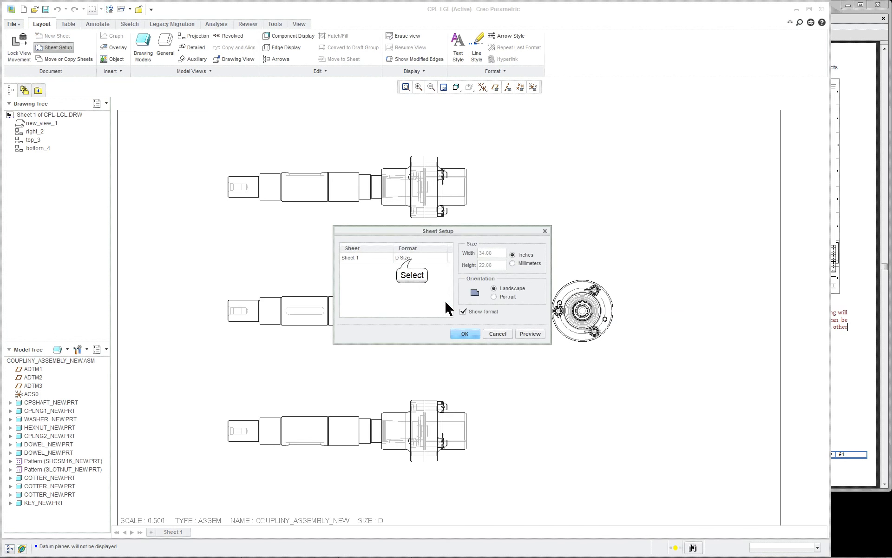
{"action": "left_click", "coordinate": [444, 257]}
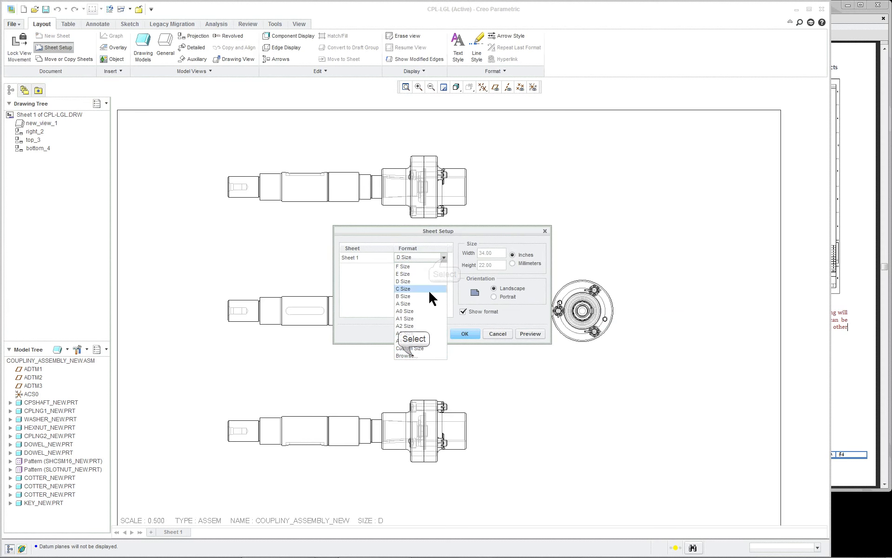
{"action": "left_click", "coordinate": [412, 356]}
{"action": "left_click", "coordinate": [300, 262]}
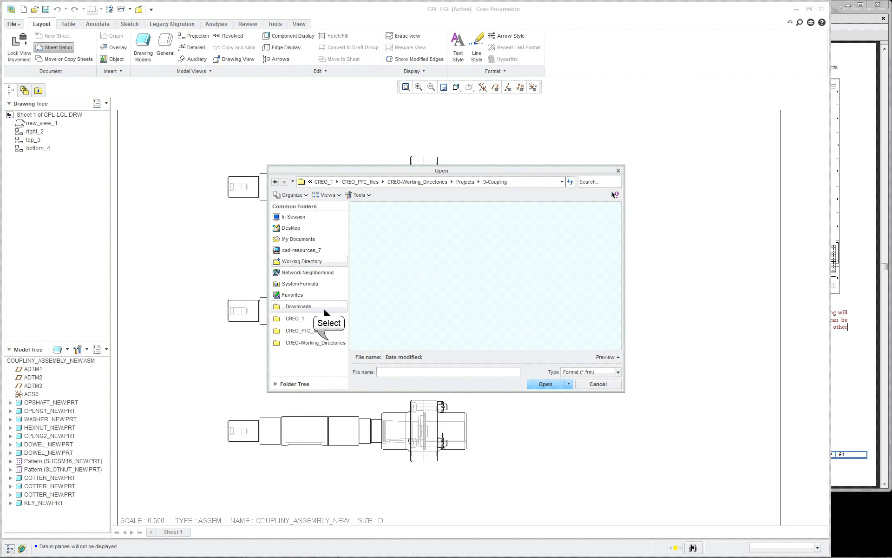
{"action": "left_click", "coordinate": [326, 342]}
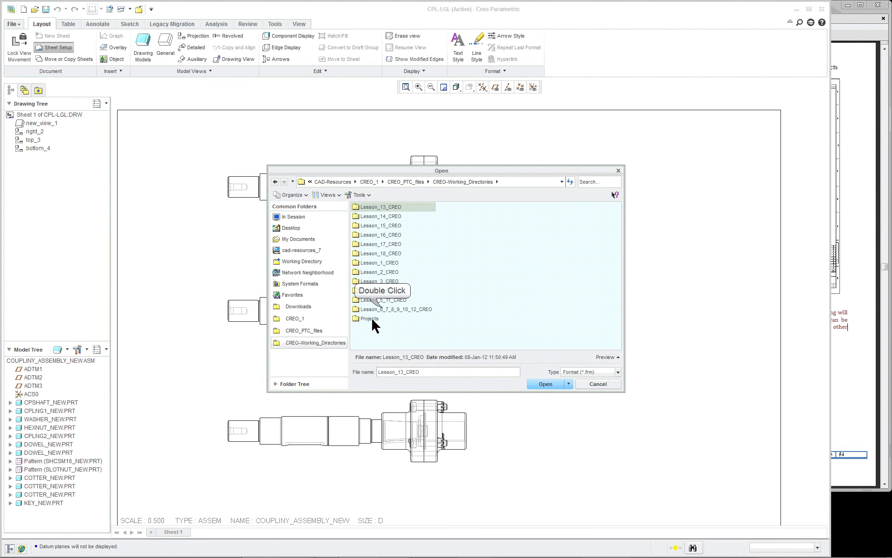
{"action": "double_click", "coordinate": [382, 309]}
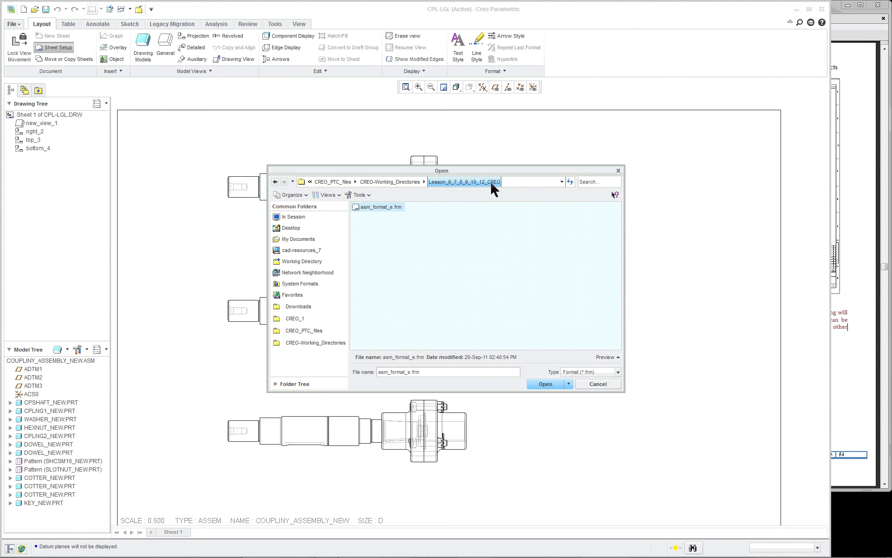
{"action": "double_click", "coordinate": [400, 207]}
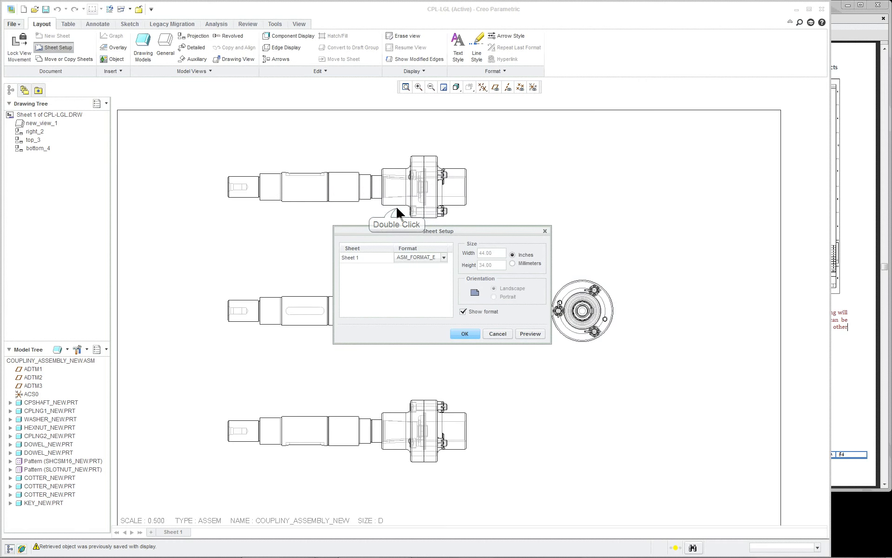
{"action": "left_click", "coordinate": [467, 335]}
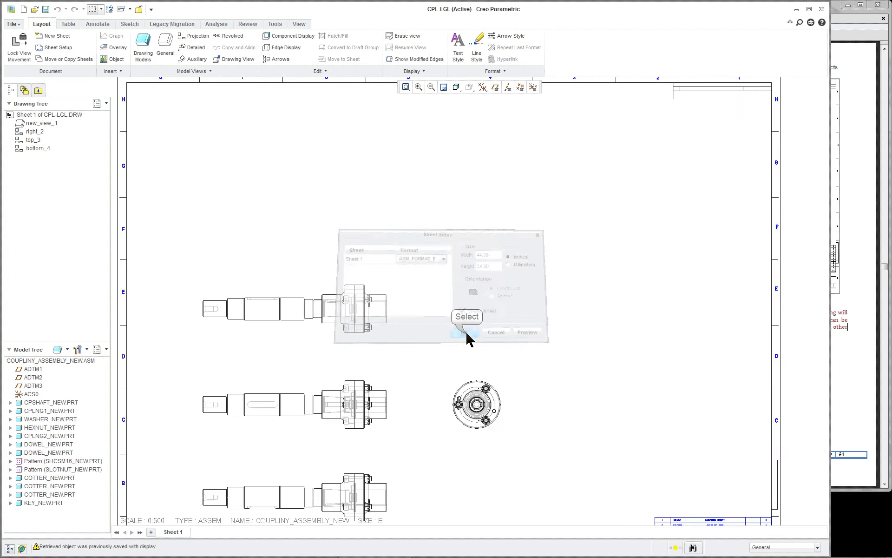
Move the bill of materials table up so that it sits directly above the title block.
{"action": "scroll", "coordinate": [508, 467], "scroll_direction": "down", "scroll_amount": 6}
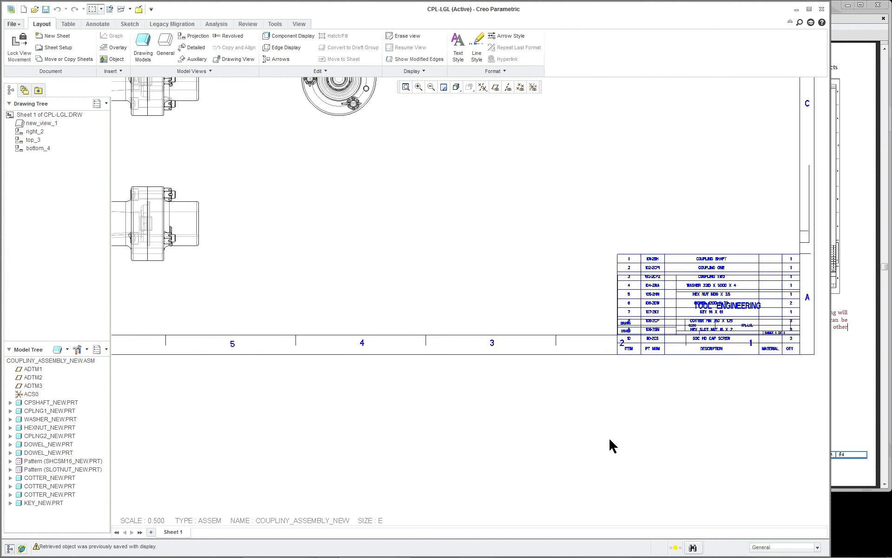
{"action": "scroll", "coordinate": [748, 415], "scroll_direction": "up", "scroll_amount": 3}
{"action": "scroll", "coordinate": [802, 410], "scroll_direction": "down", "scroll_amount": 3}
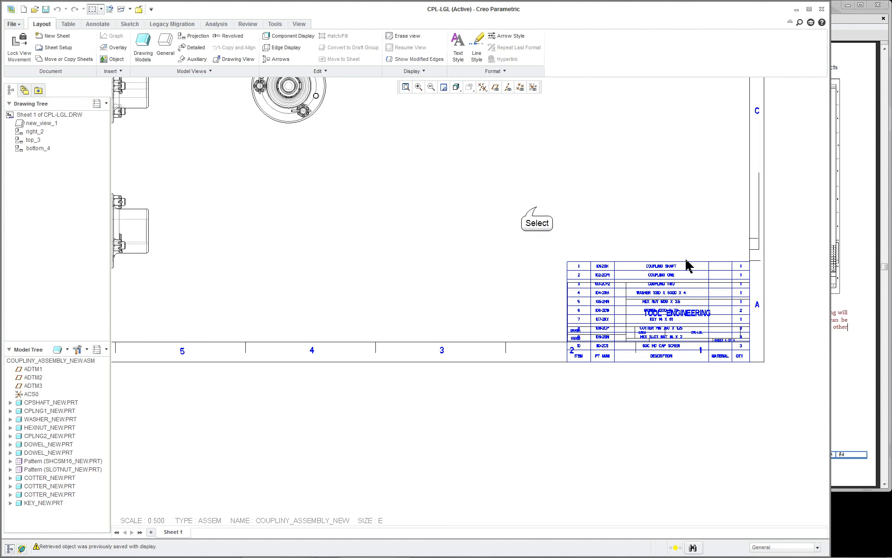
{"action": "left_click_drag", "start_coordinate": [535, 205], "coordinate": [781, 407]}
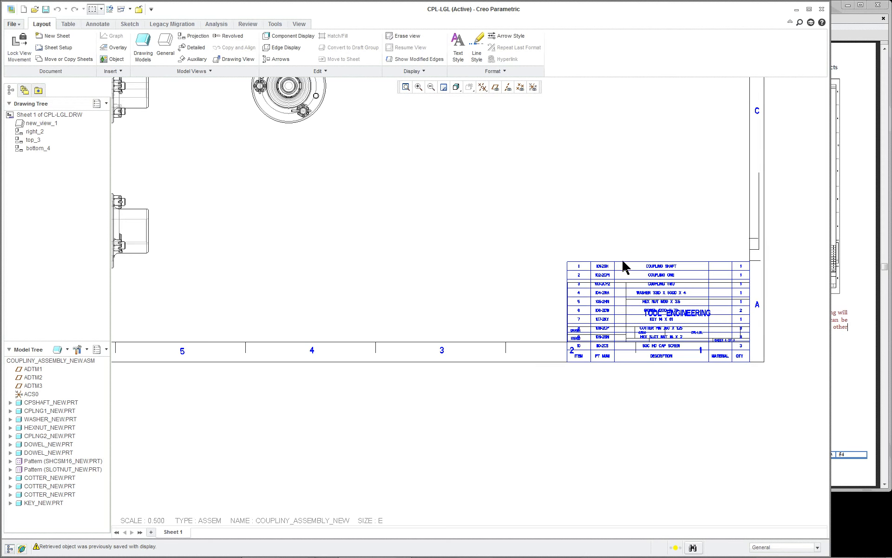
{"action": "left_click", "coordinate": [65, 27]}
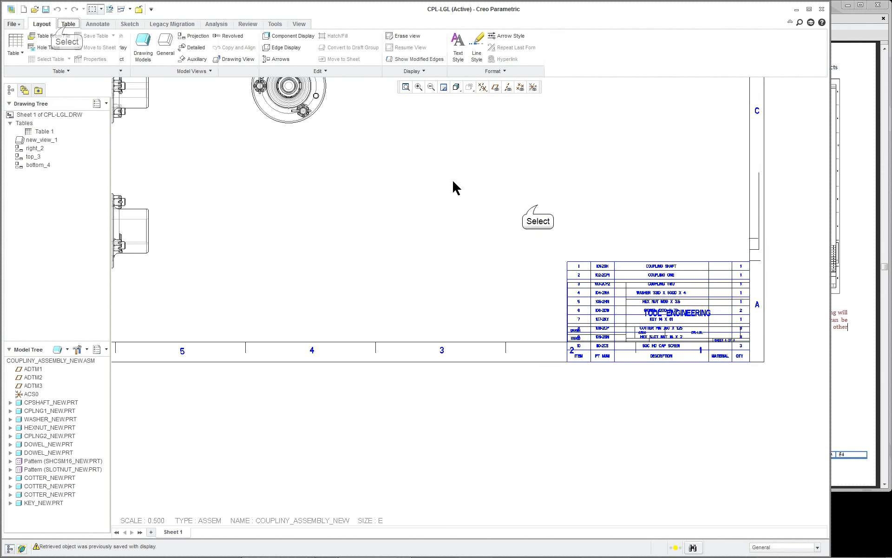
{"action": "left_click_drag", "start_coordinate": [522, 204], "coordinate": [785, 418]}
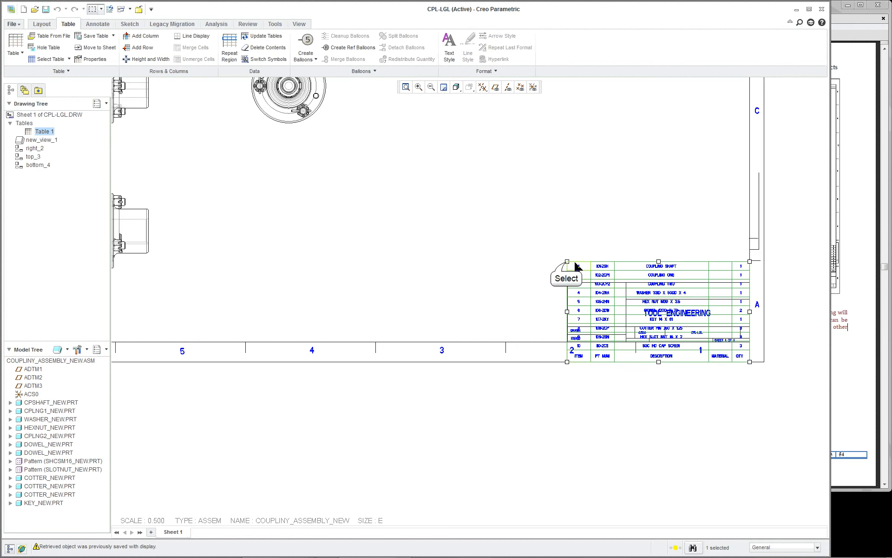
{"action": "left_click_drag", "start_coordinate": [566, 260], "coordinate": [566, 180]}
{"action": "left_click", "coordinate": [469, 220]}
{"action": "scroll", "coordinate": [500, 236], "scroll_direction": "up", "scroll_amount": 2}
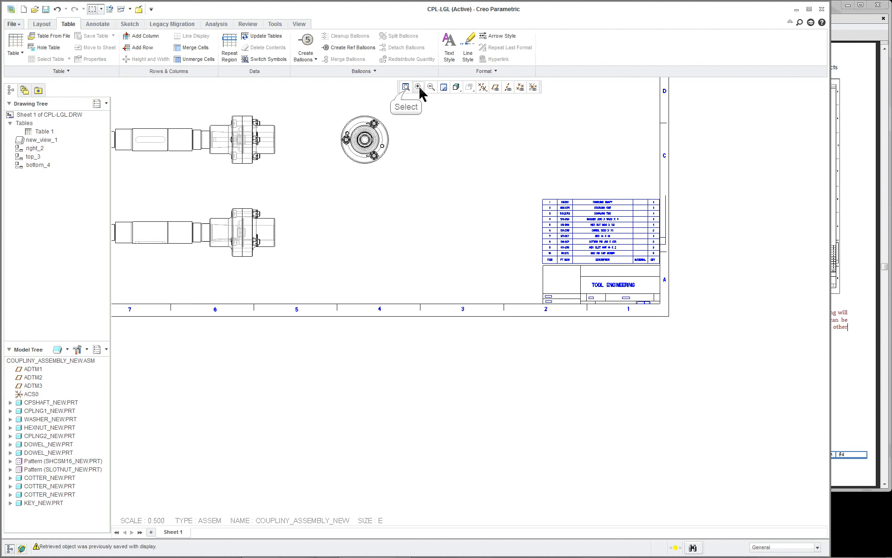
Set the drawing scale to 1 with the whole sheet in view.
{"action": "left_click", "coordinate": [406, 88]}
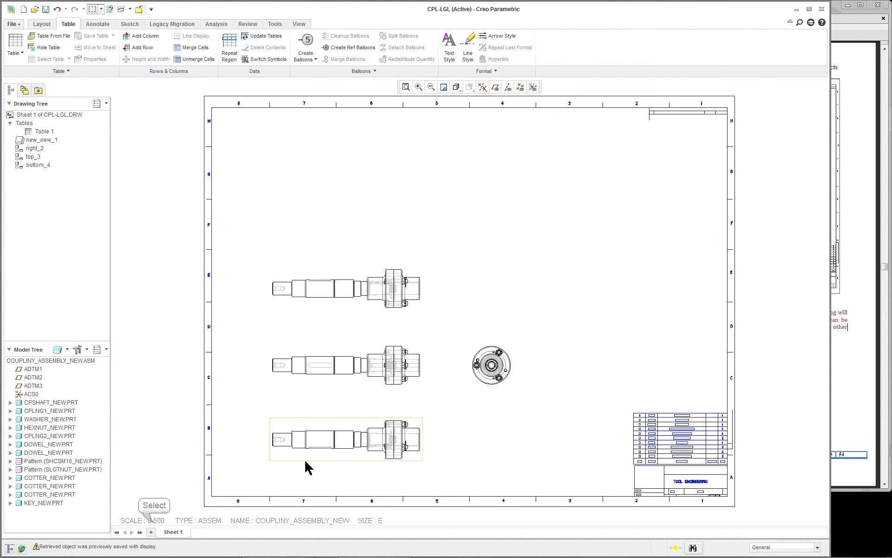
{"action": "double_click", "coordinate": [160, 520]}
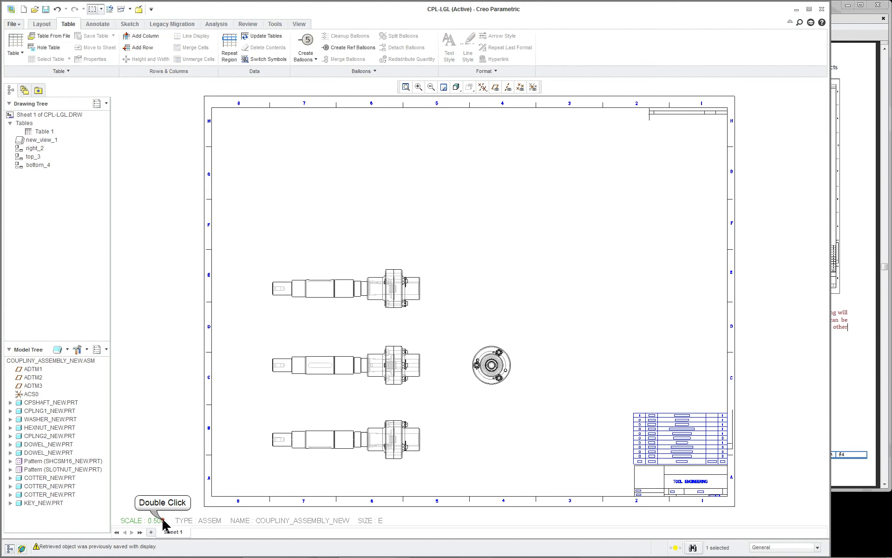
{"action": "type", "text": "1"}
{"action": "key", "text": "Return"}
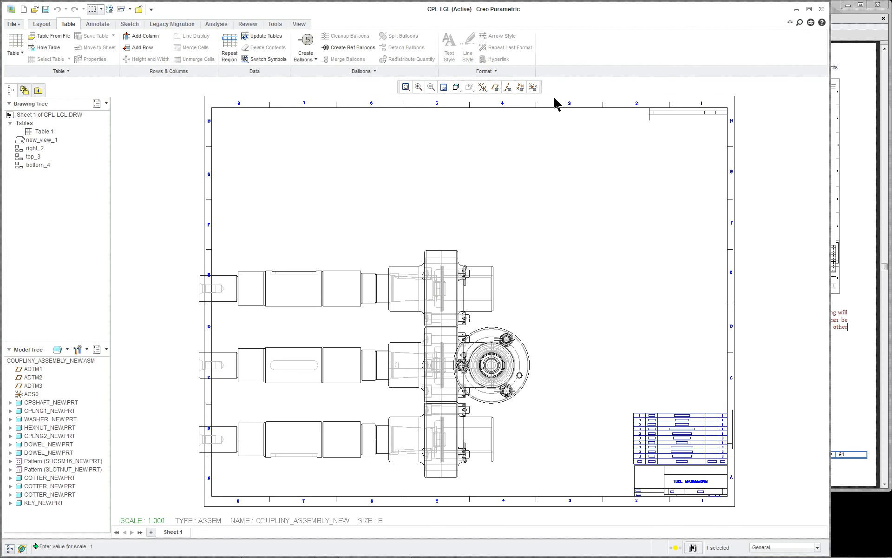
Move the top projection view up into the upper part of the sheet, well clear of the front view.
{"action": "left_click", "coordinate": [353, 300]}
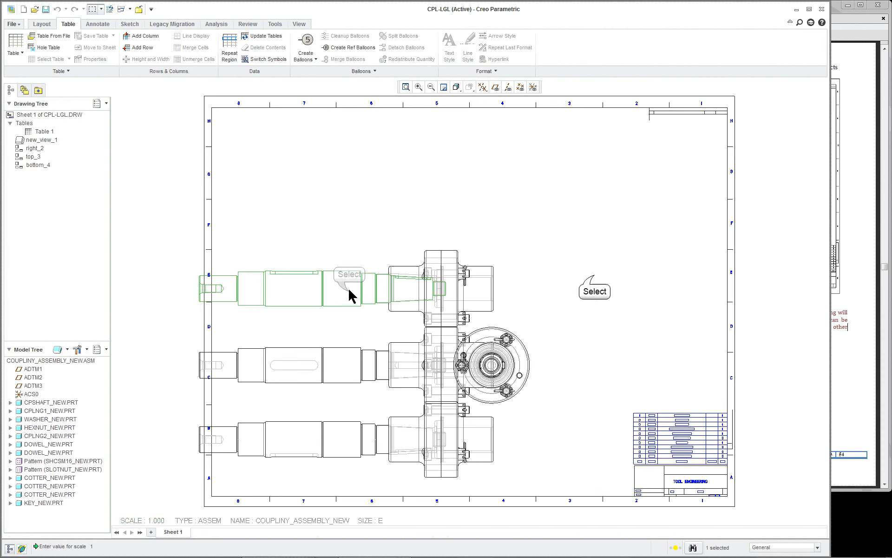
{"action": "left_click", "coordinate": [41, 25]}
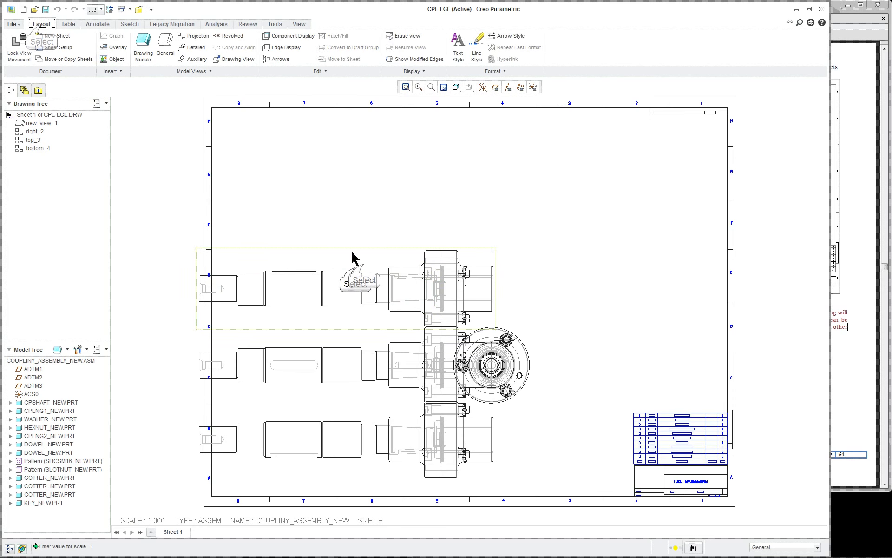
{"action": "left_click", "coordinate": [357, 265]}
{"action": "left_click_drag", "start_coordinate": [364, 267], "coordinate": [416, 163]}
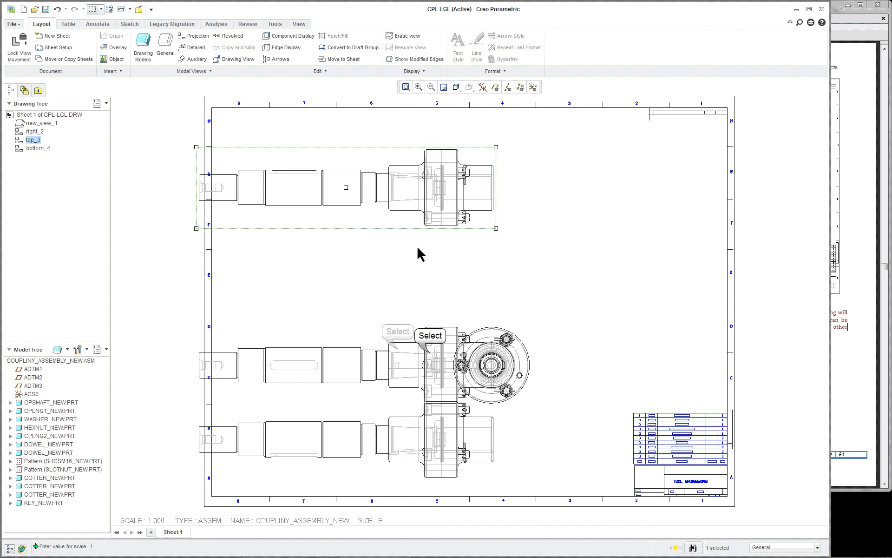
Reposition the front view midway between the top and bottom views, and the right side view clear of it towards the sheet's right border.
{"action": "left_click", "coordinate": [398, 349]}
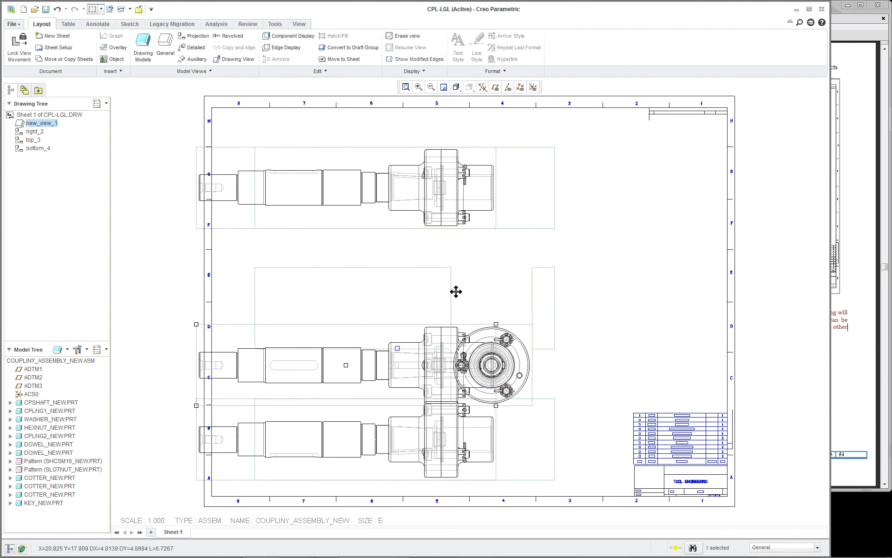
{"action": "left_click_drag", "start_coordinate": [456, 292], "coordinate": [460, 293]}
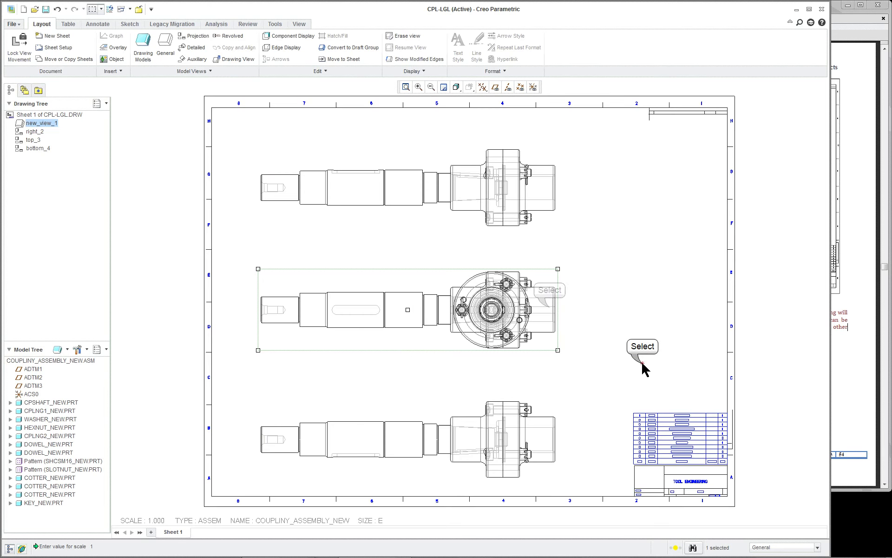
{"action": "left_click", "coordinate": [549, 292]}
{"action": "left_click_drag", "start_coordinate": [550, 292], "coordinate": [609, 286]}
{"action": "left_click", "coordinate": [516, 286]}
{"action": "left_click", "coordinate": [396, 295]}
{"action": "left_click_drag", "start_coordinate": [396, 295], "coordinate": [458, 291]}
{"action": "left_click", "coordinate": [580, 286]}
{"action": "left_click_drag", "start_coordinate": [581, 286], "coordinate": [623, 293]}
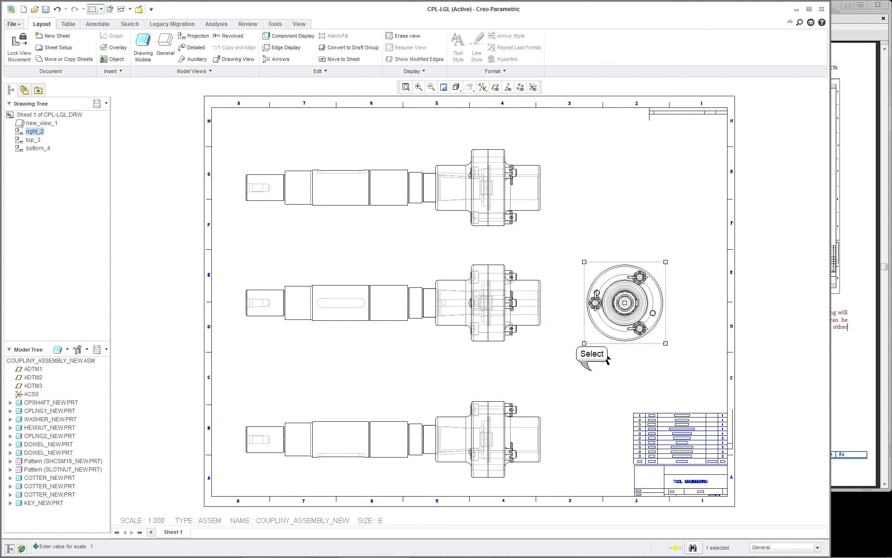
Move the bottom projection view slightly up, closer to the front view and away from the lower border.
{"action": "left_click", "coordinate": [580, 400]}
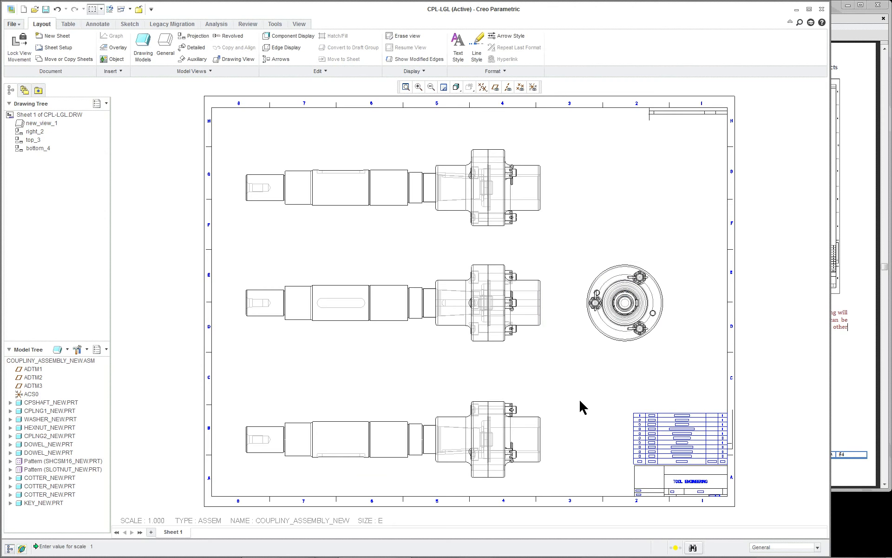
{"action": "left_click", "coordinate": [420, 410]}
{"action": "left_click_drag", "start_coordinate": [420, 410], "coordinate": [418, 398]}
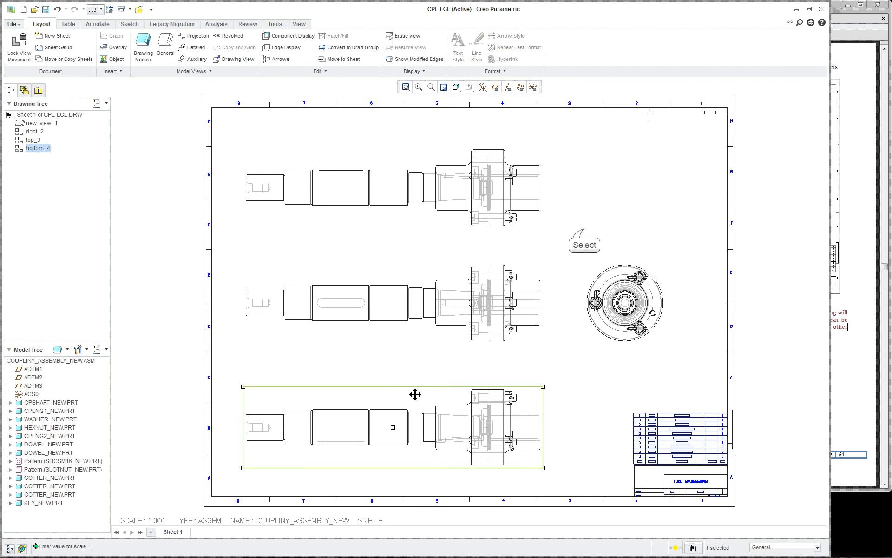
{"action": "left_click", "coordinate": [586, 229]}
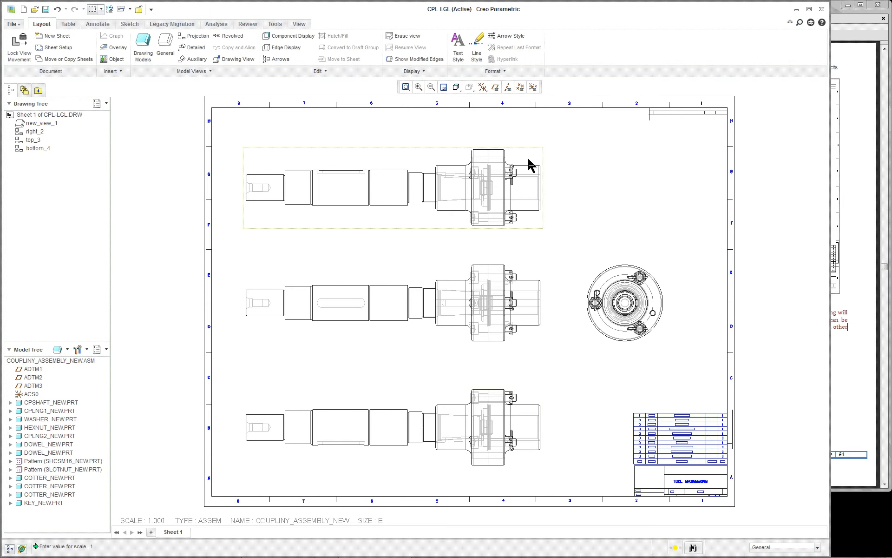
Apply the full 2D cross-section B to the bottom projection view.
{"action": "double_click", "coordinate": [408, 404]}
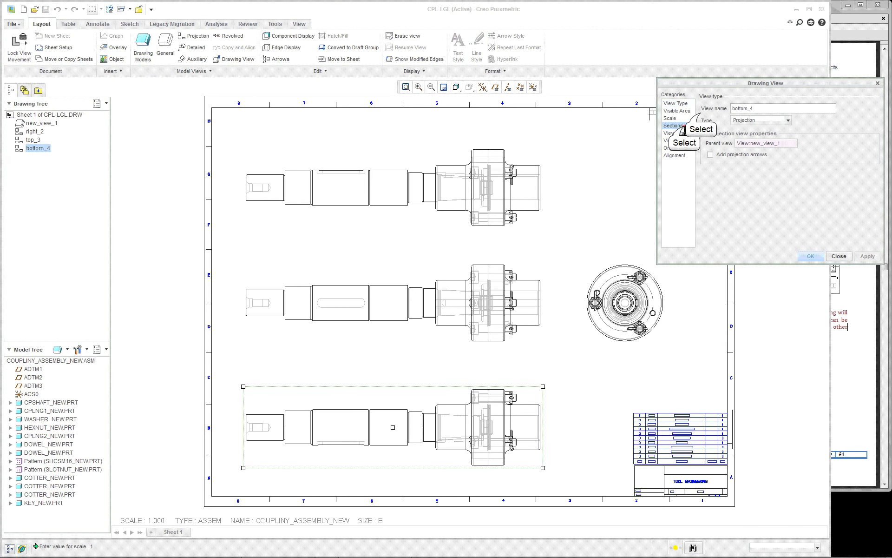
{"action": "left_click", "coordinate": [673, 125]}
{"action": "left_click", "coordinate": [703, 114]}
{"action": "left_click", "coordinate": [707, 148]}
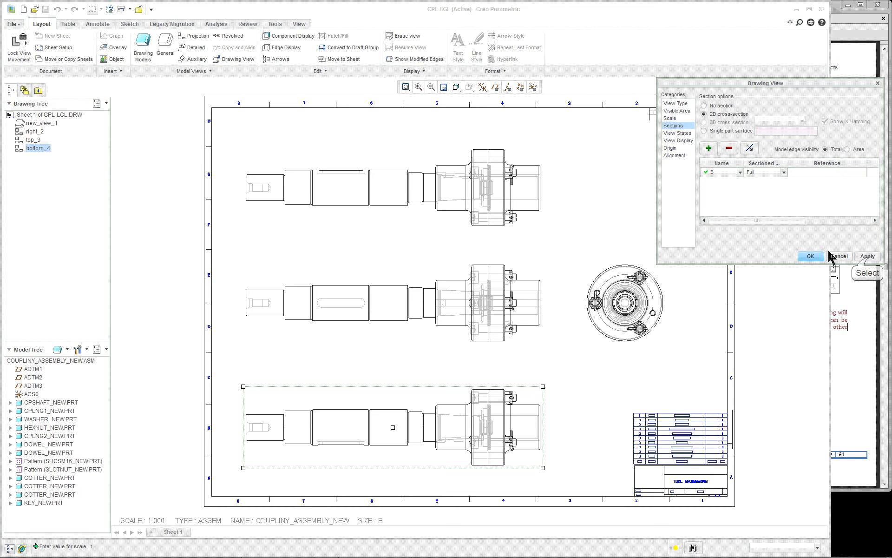
{"action": "left_click", "coordinate": [868, 257]}
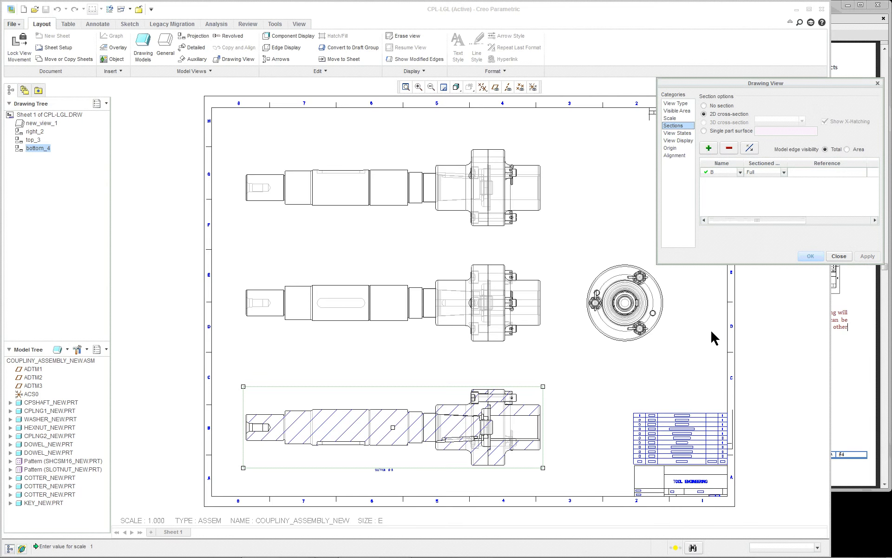
Assign the front view as the arrow display for section B in the widened view properties, then close them.
{"action": "left_click", "coordinate": [664, 393]}
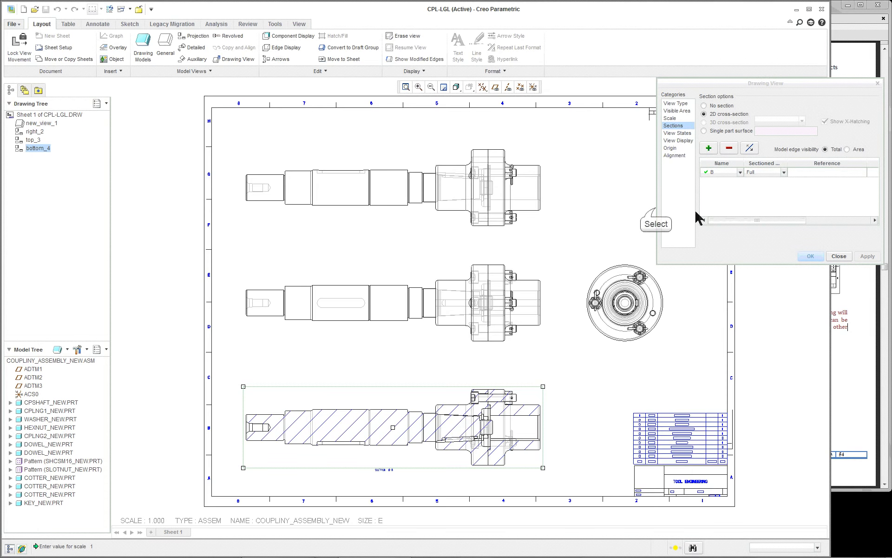
{"action": "left_click", "coordinate": [656, 208]}
{"action": "left_click_drag", "start_coordinate": [658, 207], "coordinate": [305, 206]}
{"action": "left_click", "coordinate": [781, 173]}
{"action": "left_click", "coordinate": [384, 309]}
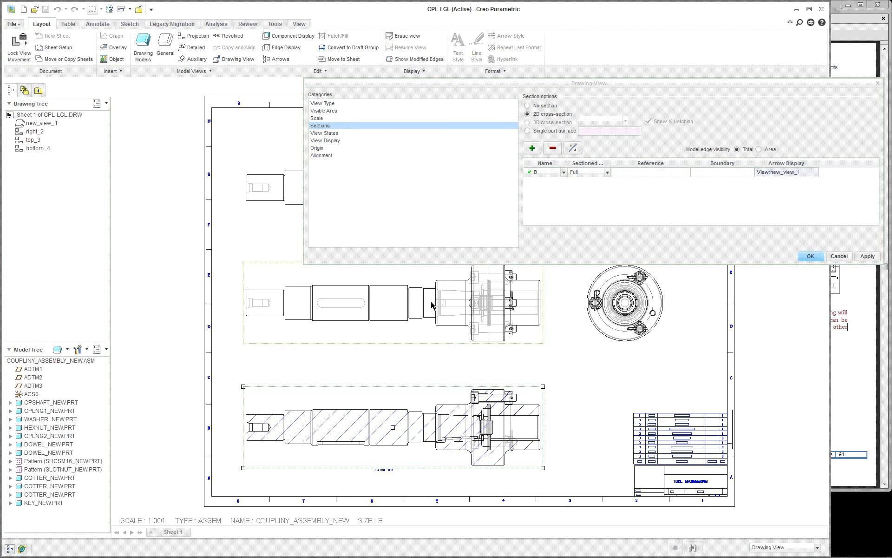
{"action": "left_click", "coordinate": [867, 256]}
{"action": "left_click", "coordinate": [839, 257]}
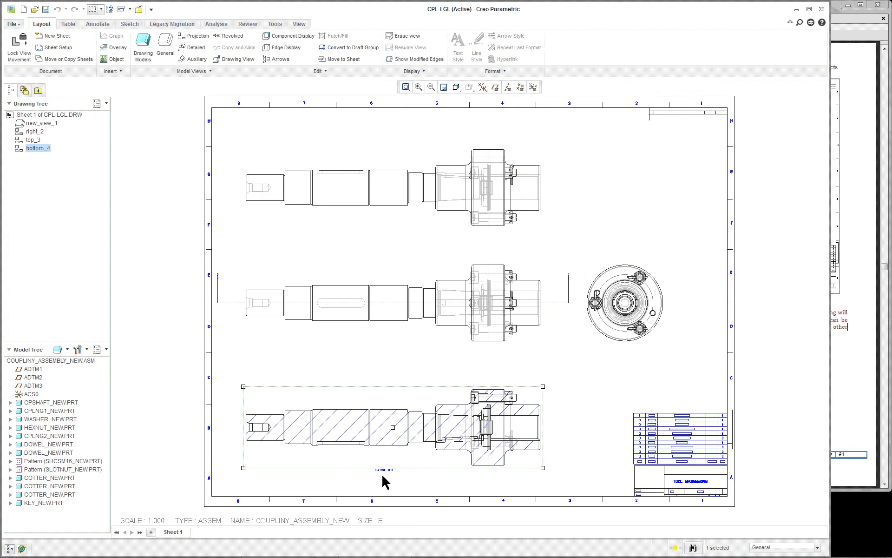
{"action": "scroll", "coordinate": [541, 298], "scroll_direction": "up", "scroll_amount": 1}
{"action": "scroll", "coordinate": [547, 309], "scroll_direction": "down", "scroll_amount": 5}
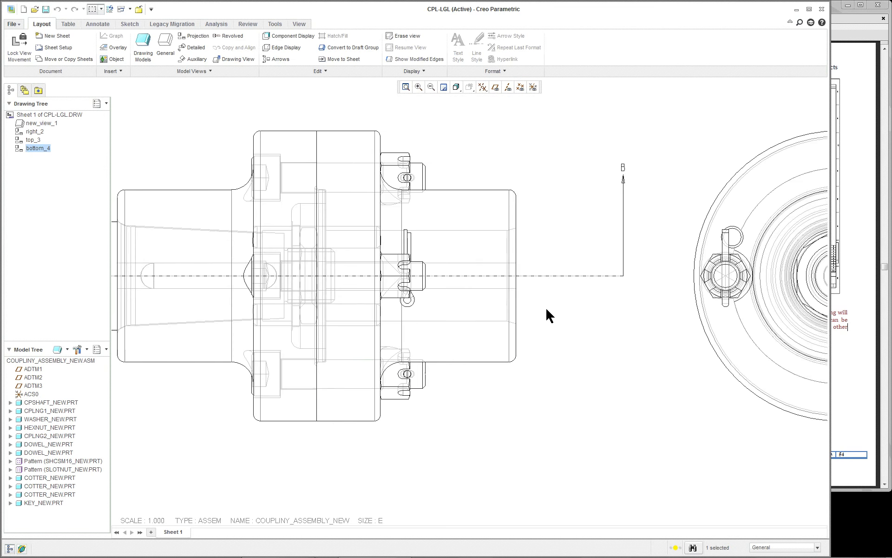
{"action": "scroll", "coordinate": [547, 309], "scroll_direction": "up", "scroll_amount": 4}
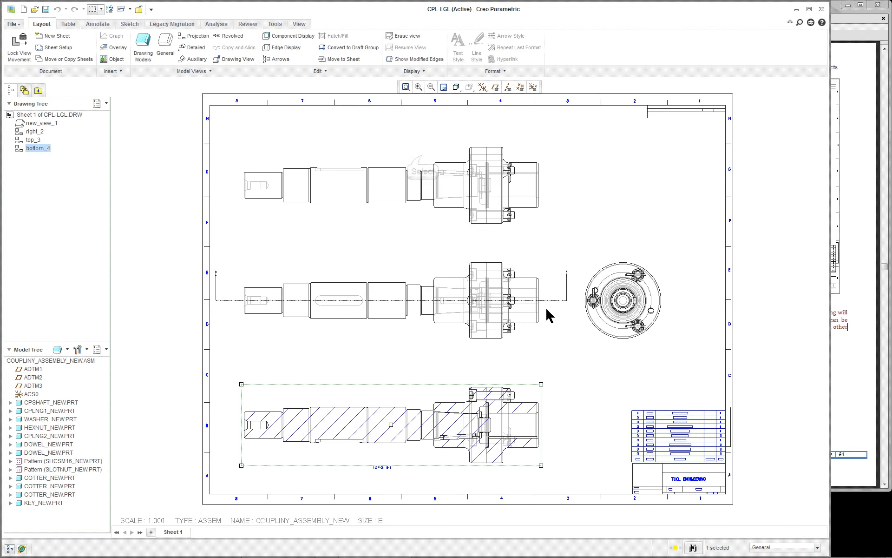
{"action": "left_click", "coordinate": [478, 159]}
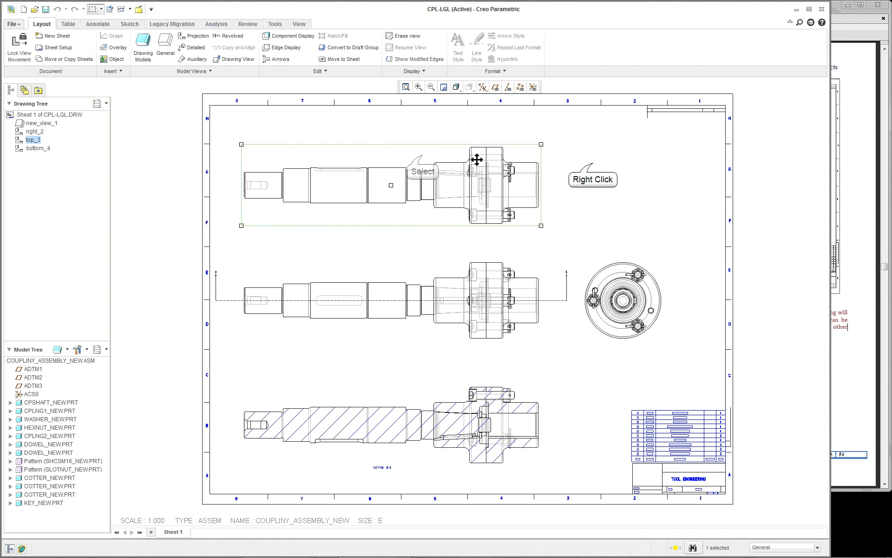
{"action": "right_click", "coordinate": [594, 170]}
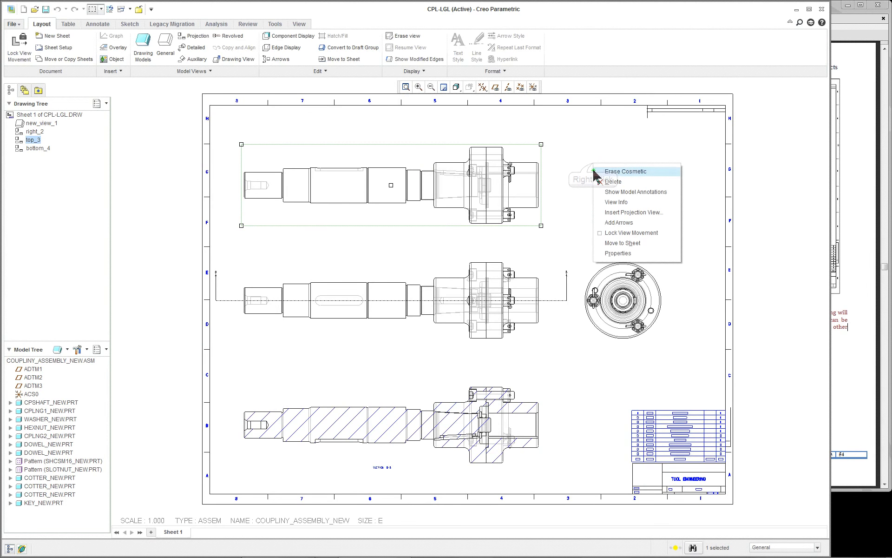
{"action": "left_click", "coordinate": [618, 253]}
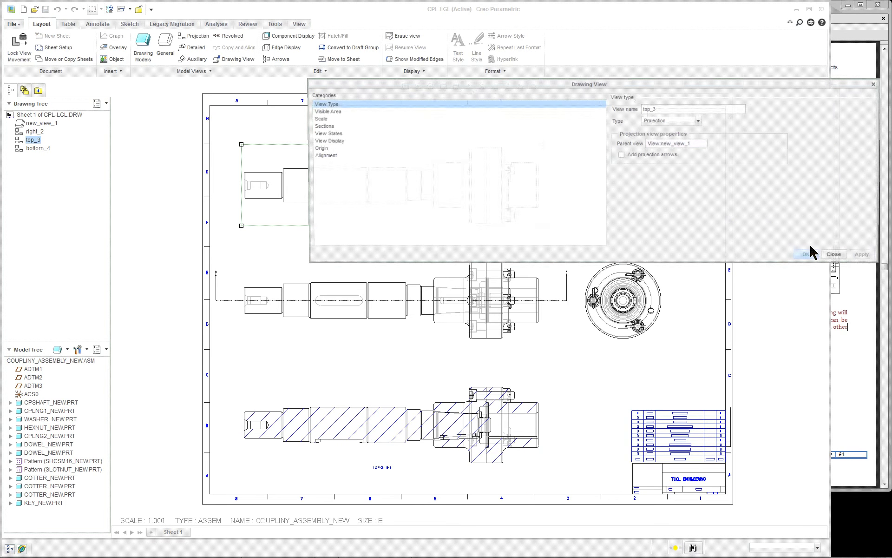
{"action": "left_click", "coordinate": [320, 125]}
{"action": "left_click", "coordinate": [634, 114]}
{"action": "left_click", "coordinate": [621, 148]}
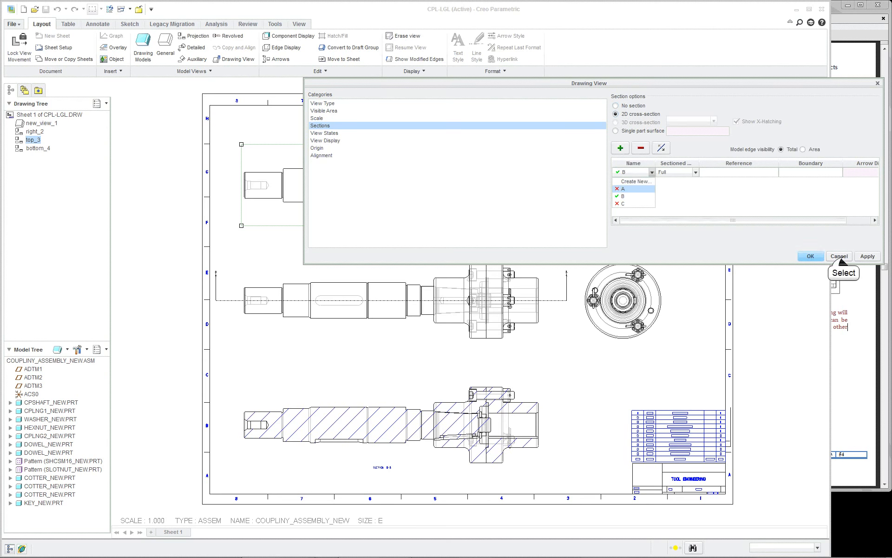
{"action": "left_click", "coordinate": [841, 258]}
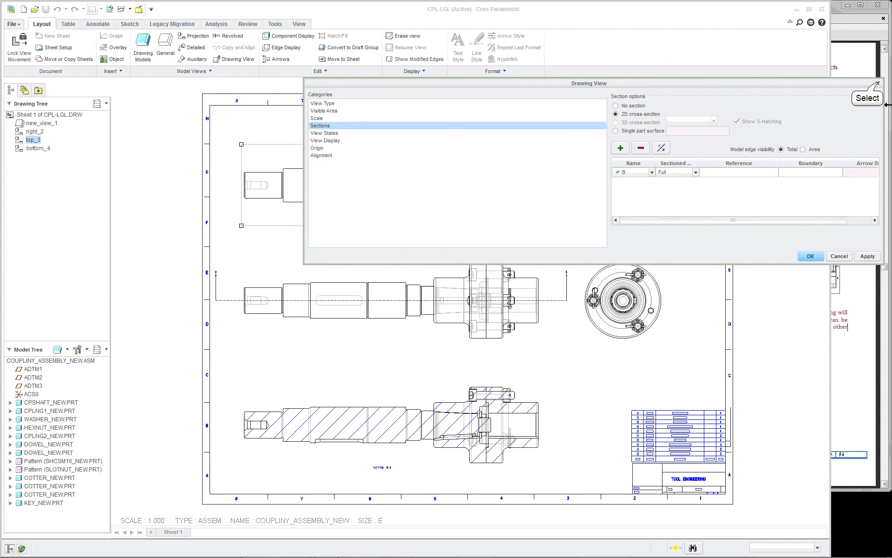
{"action": "left_click", "coordinate": [878, 84]}
Apply the full 2D cross-section A to the front view and close its view properties.
{"action": "double_click", "coordinate": [423, 279]}
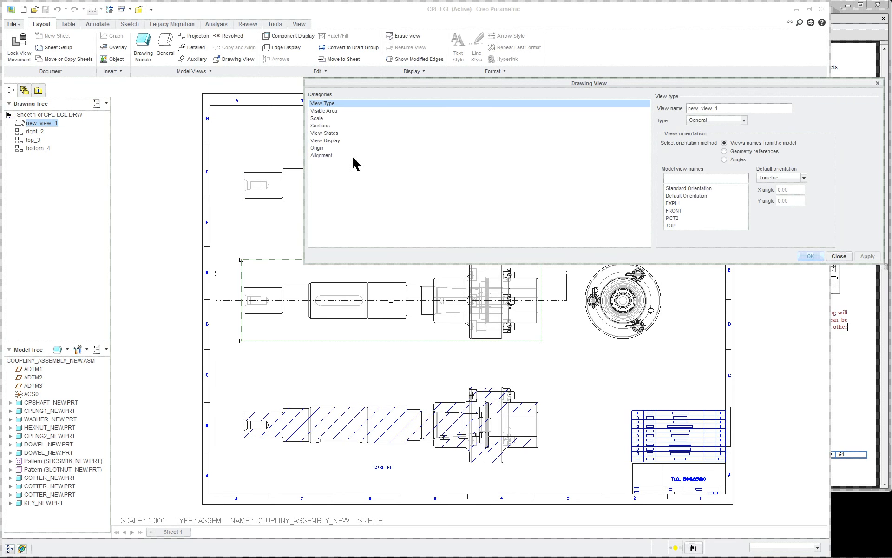
{"action": "left_click_drag", "start_coordinate": [305, 177], "coordinate": [591, 170]}
{"action": "left_click", "coordinate": [607, 125]}
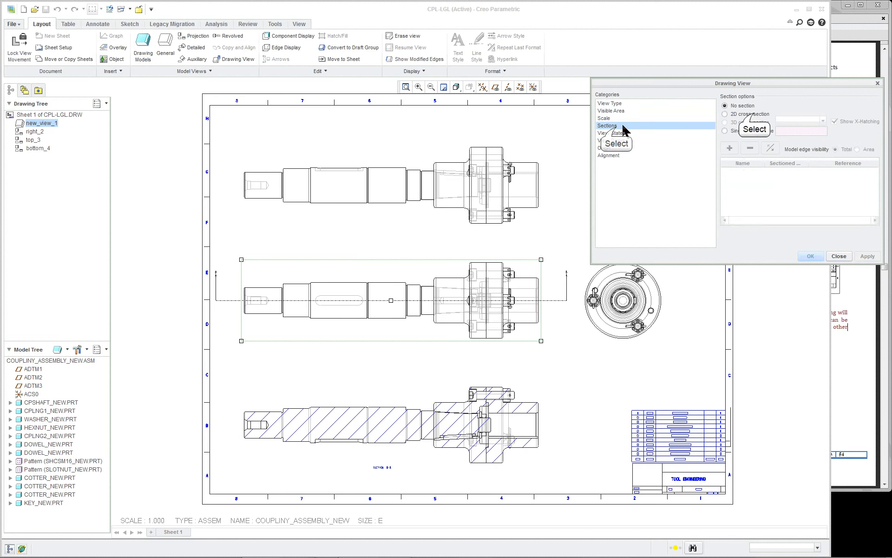
{"action": "left_click", "coordinate": [754, 115]}
{"action": "left_click", "coordinate": [729, 148]}
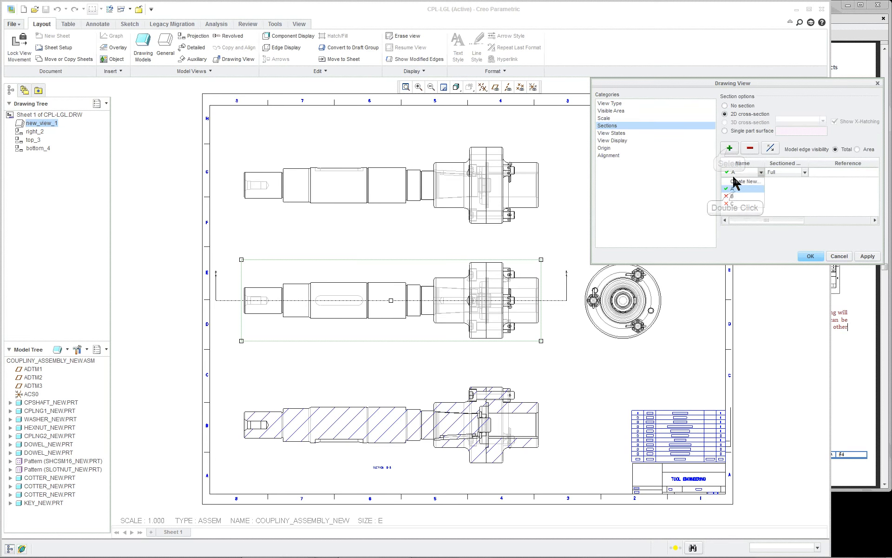
{"action": "double_click", "coordinate": [734, 189]}
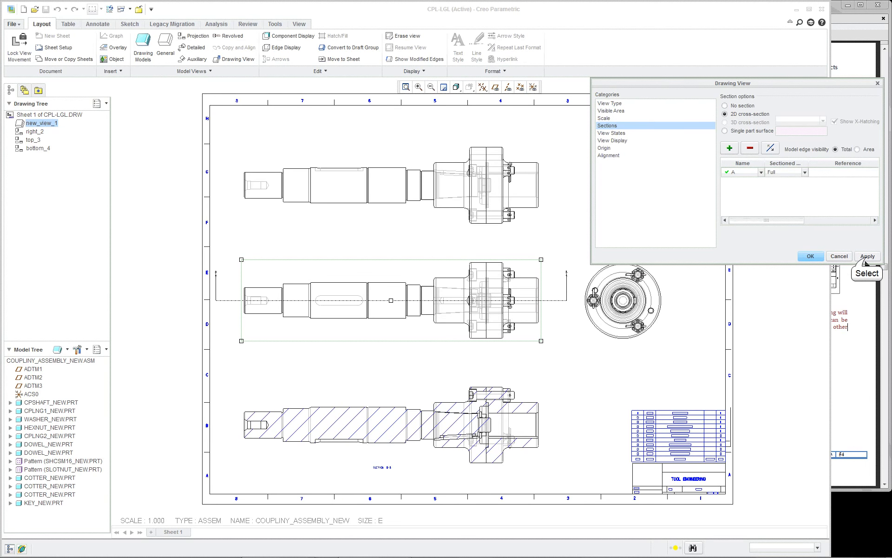
{"action": "left_click", "coordinate": [867, 256]}
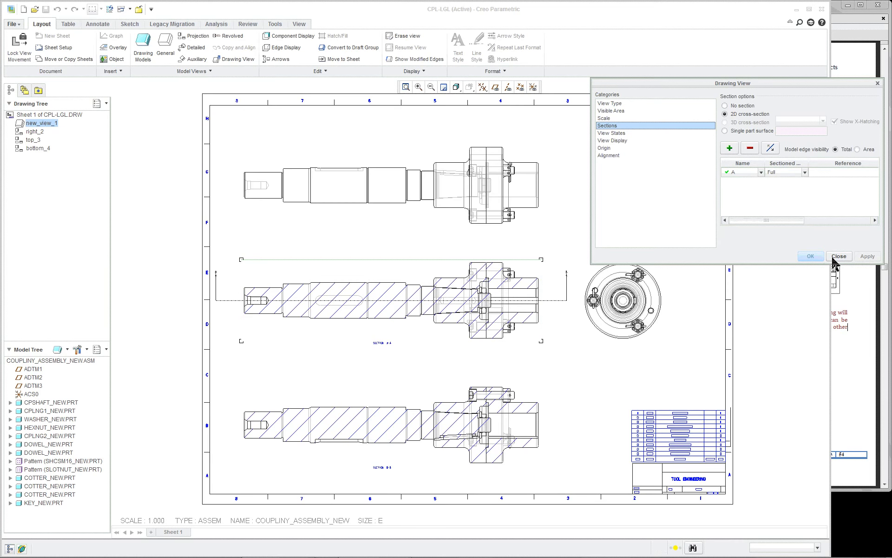
{"action": "left_click", "coordinate": [839, 256]}
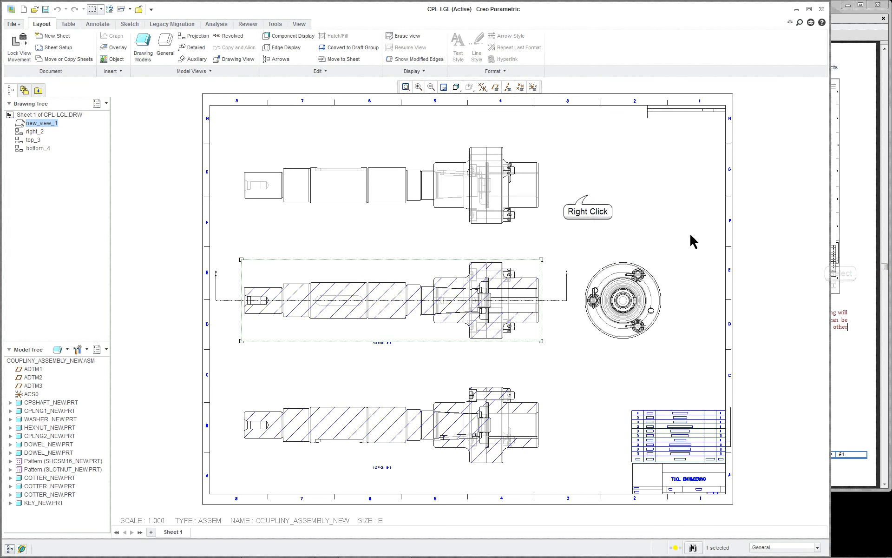
Add the section A arrows of the front view to the top projection view.
{"action": "right_click", "coordinate": [586, 263]}
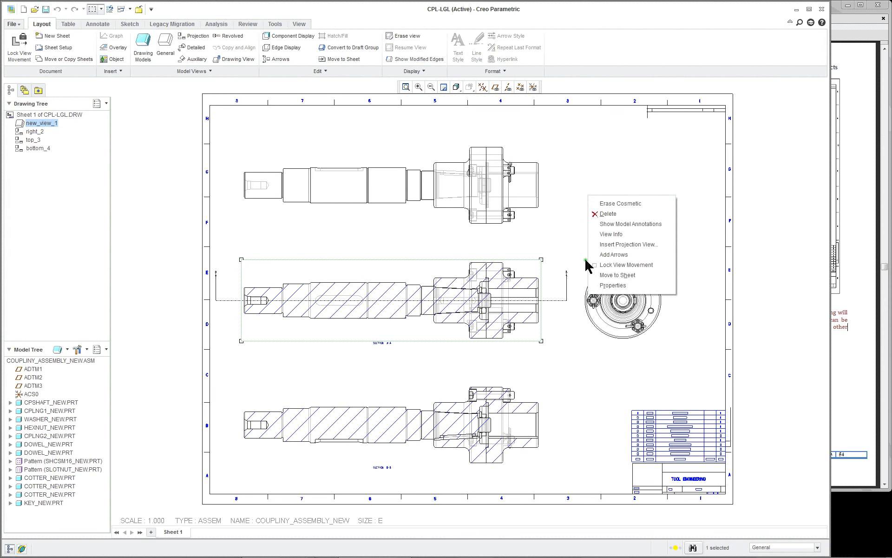
{"action": "left_click", "coordinate": [641, 255]}
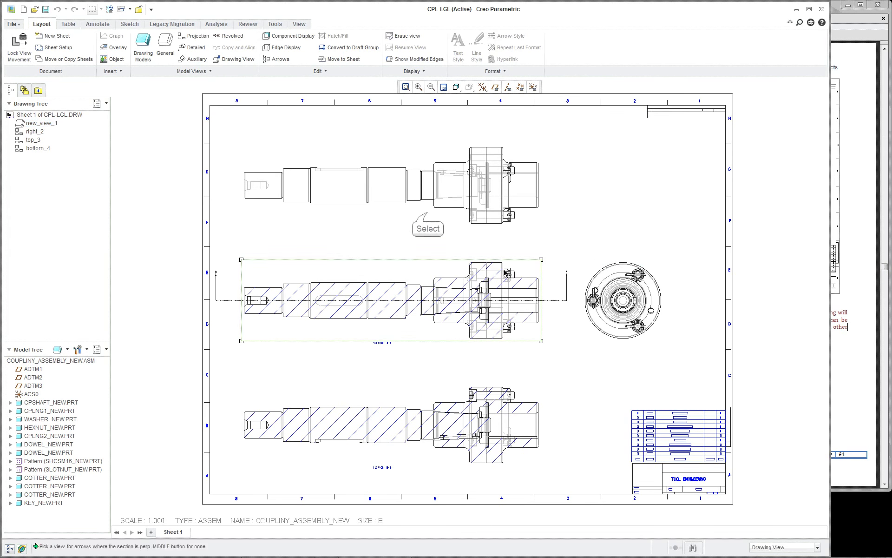
{"action": "left_click", "coordinate": [428, 215]}
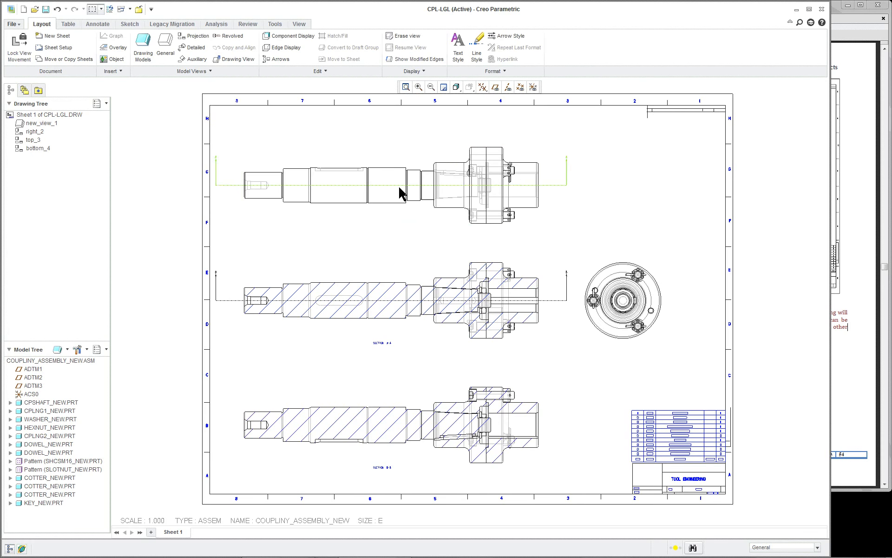
Set the display style of the top projection view to No Hidden and close its view properties.
{"action": "scroll", "coordinate": [427, 191], "scroll_direction": "up", "scroll_amount": 2}
{"action": "scroll", "coordinate": [618, 188], "scroll_direction": "down", "scroll_amount": 1}
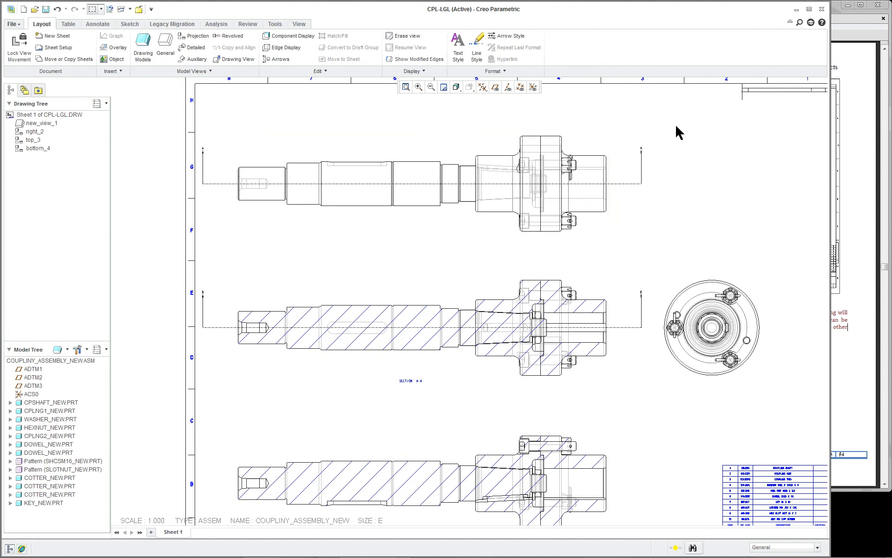
{"action": "scroll", "coordinate": [632, 148], "scroll_direction": "up", "scroll_amount": 2}
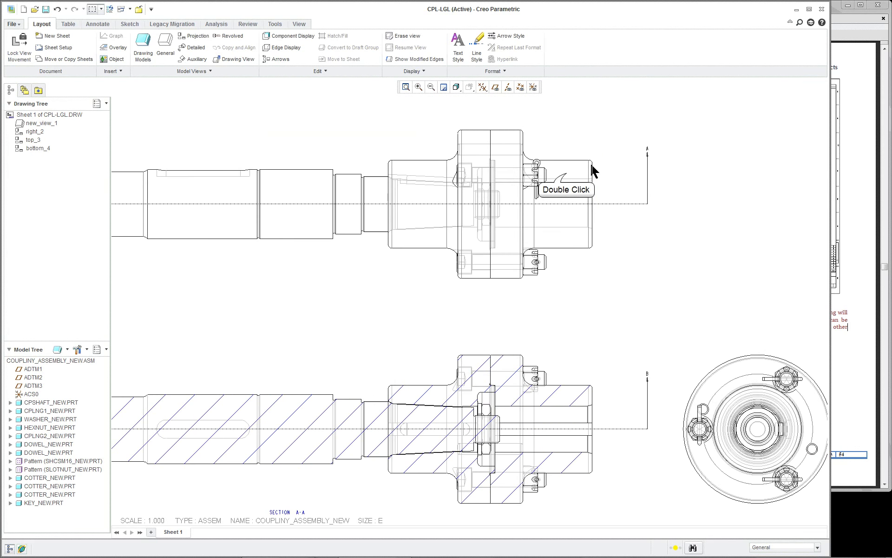
{"action": "double_click", "coordinate": [567, 177]}
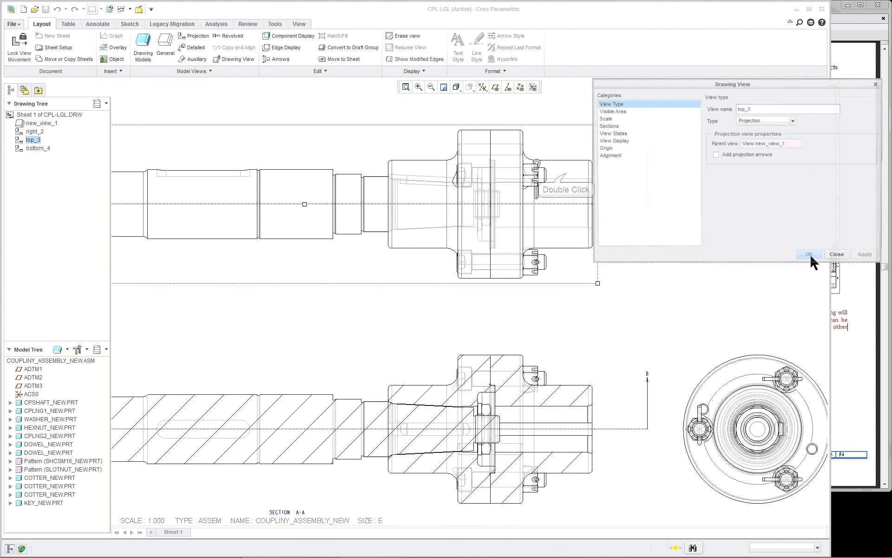
{"action": "left_click", "coordinate": [612, 140]}
{"action": "left_click", "coordinate": [762, 118]}
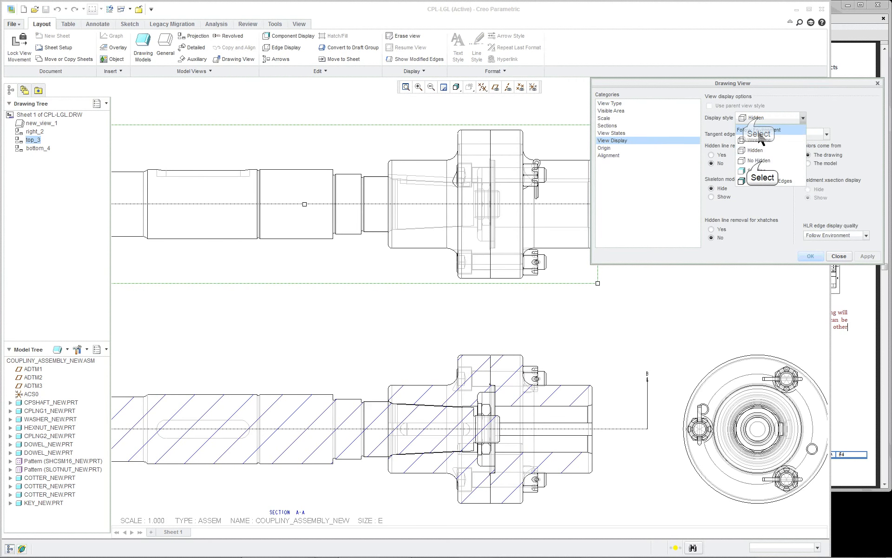
{"action": "left_click", "coordinate": [772, 163]}
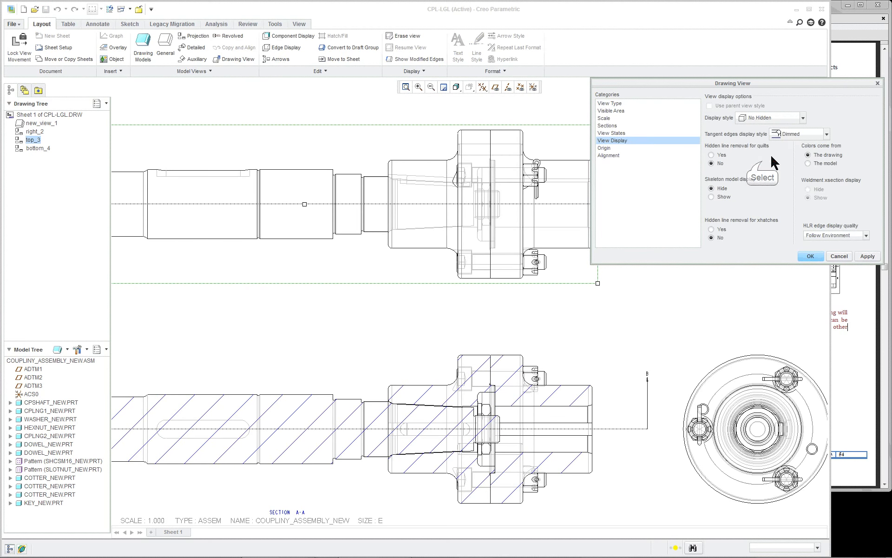
{"action": "left_click", "coordinate": [873, 257]}
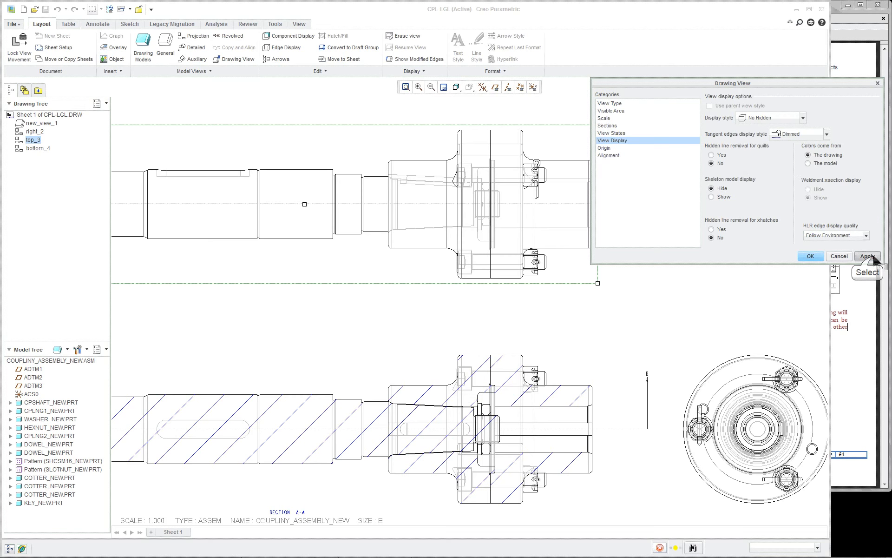
{"action": "left_click", "coordinate": [839, 256]}
{"action": "scroll", "coordinate": [689, 298], "scroll_direction": "down", "scroll_amount": 3}
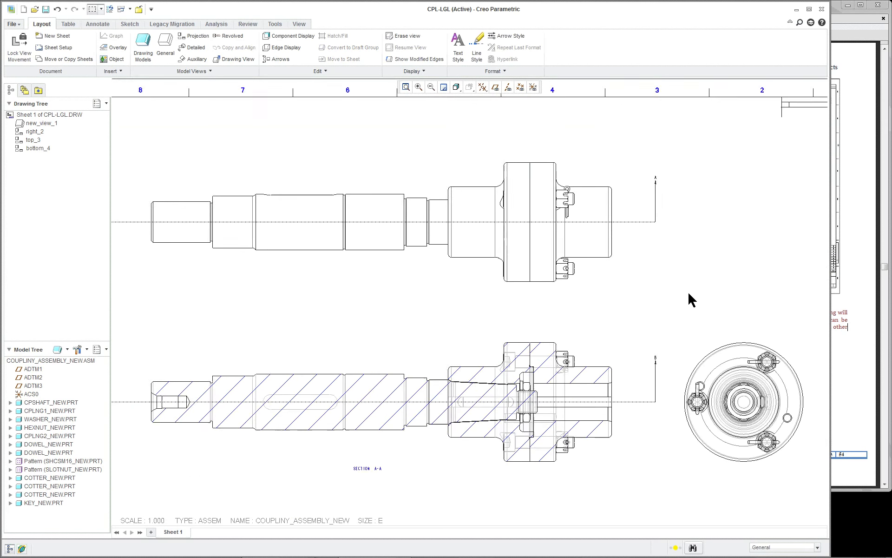
Set the tangent edges display style of the top projection view to None.
{"action": "double_click", "coordinate": [518, 244]}
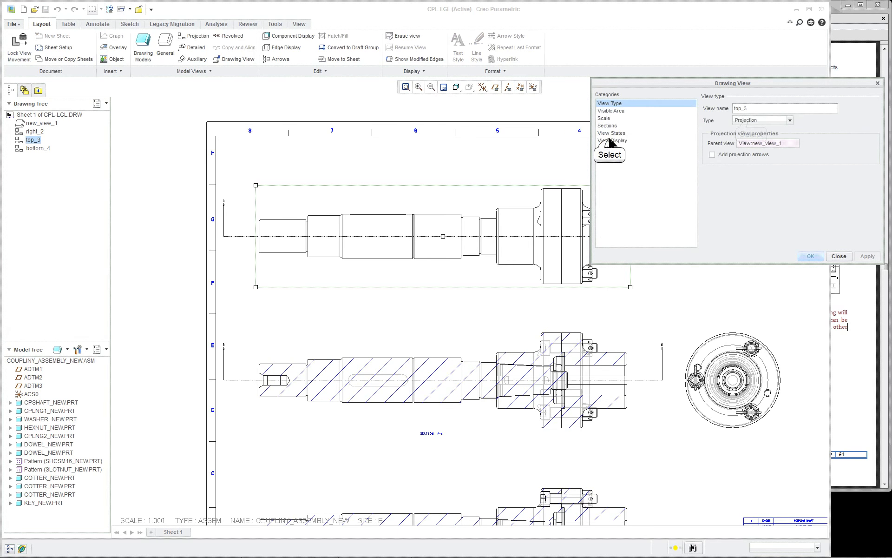
{"action": "left_click", "coordinate": [612, 140]}
{"action": "left_click", "coordinate": [748, 119]}
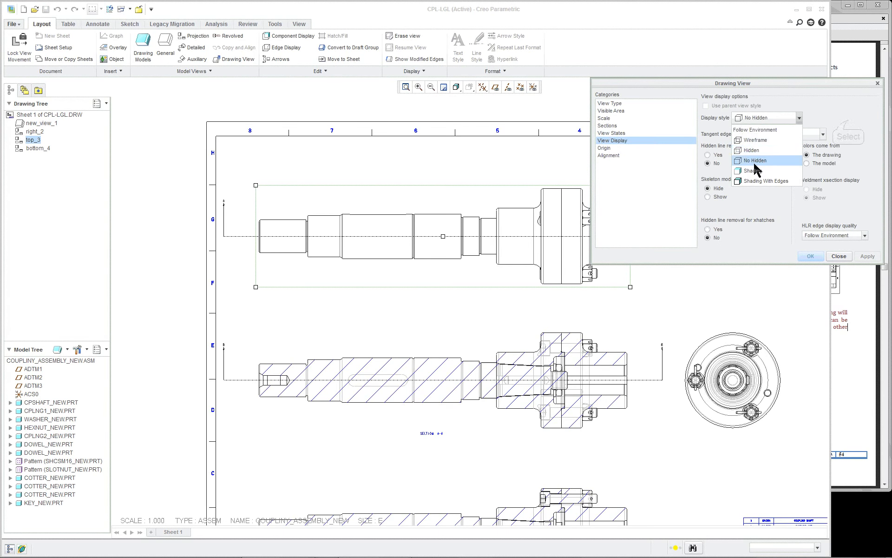
{"action": "left_click", "coordinate": [848, 120]}
{"action": "left_click", "coordinate": [793, 131]}
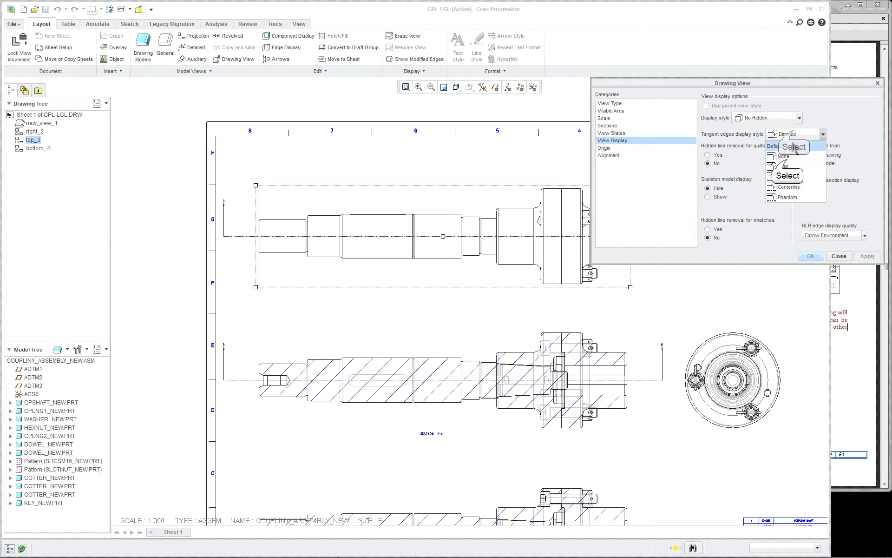
{"action": "left_click", "coordinate": [787, 159]}
{"action": "double_click", "coordinate": [810, 256]}
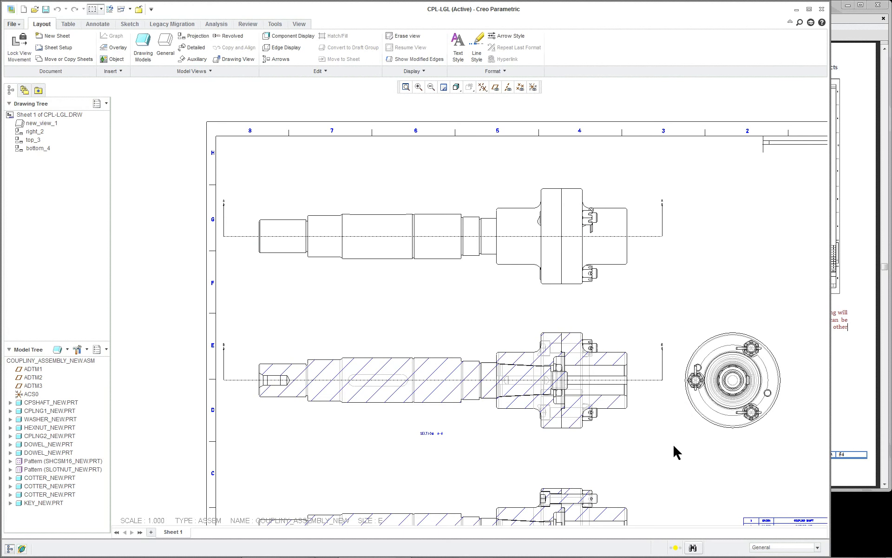
Examine the sheet layout and the hatched shaft and coupling areas in sections A-A and B-B.
{"action": "scroll", "coordinate": [617, 308], "scroll_direction": "down", "scroll_amount": 5}
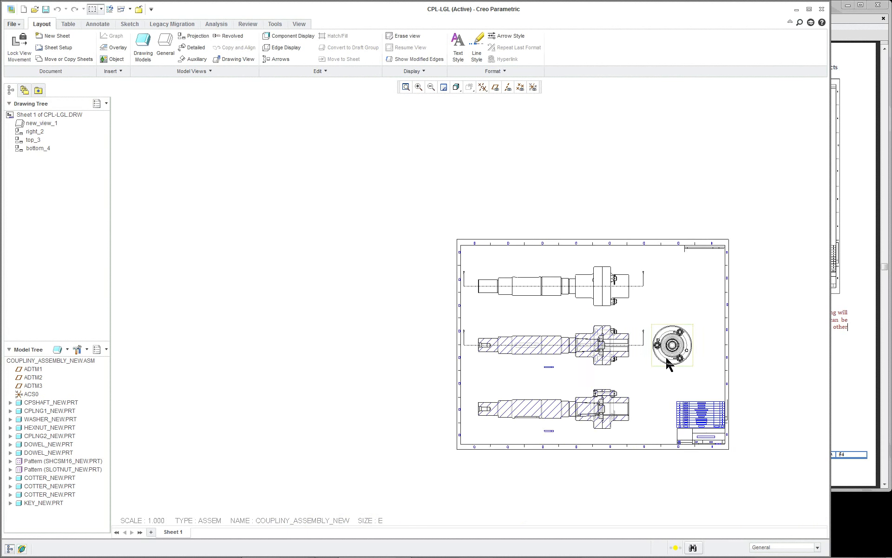
{"action": "scroll", "coordinate": [669, 360], "scroll_direction": "up", "scroll_amount": 1}
{"action": "scroll", "coordinate": [615, 467], "scroll_direction": "up", "scroll_amount": 3}
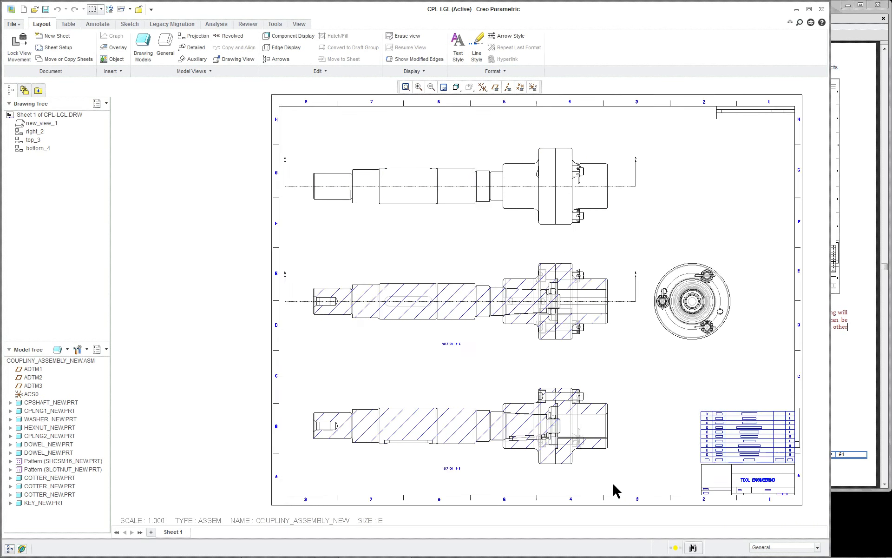
{"action": "scroll", "coordinate": [267, 258], "scroll_direction": "up", "scroll_amount": 1}
{"action": "scroll", "coordinate": [271, 245], "scroll_direction": "down", "scroll_amount": 3}
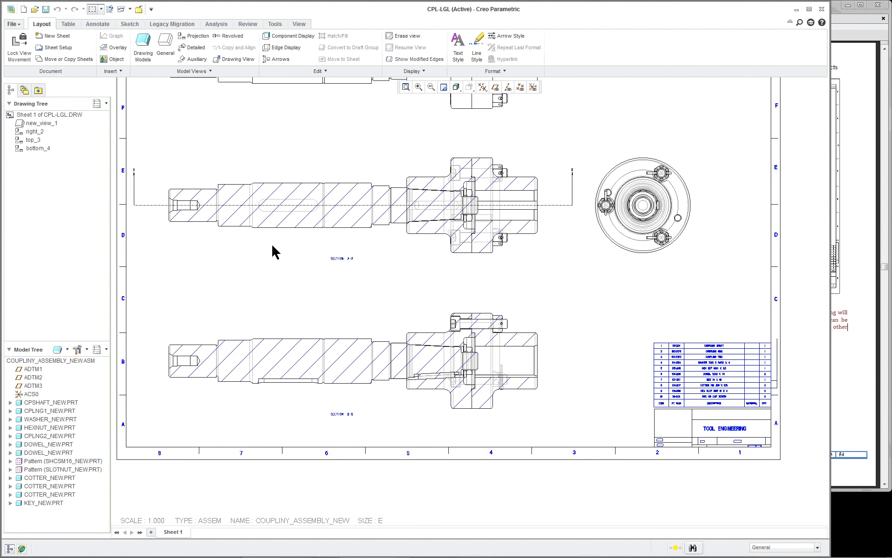
{"action": "scroll", "coordinate": [182, 181], "scroll_direction": "down", "scroll_amount": 1}
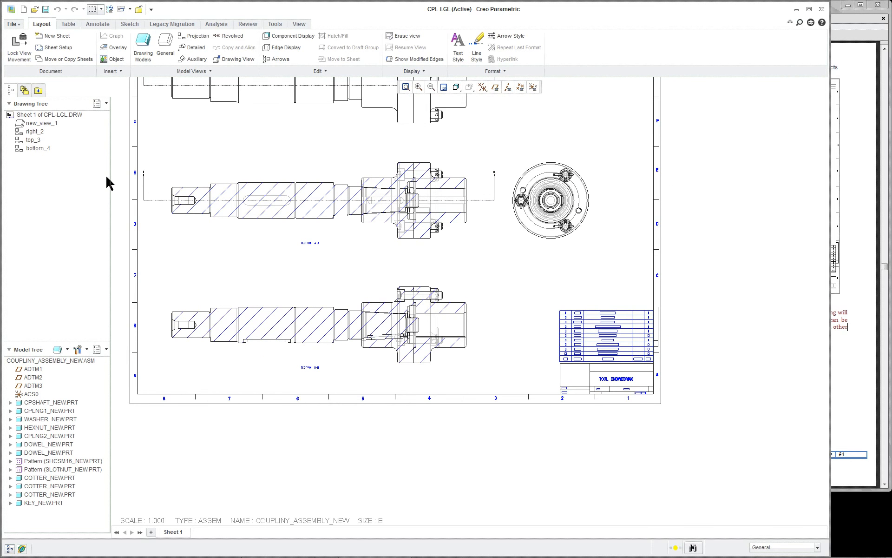
{"action": "scroll", "coordinate": [149, 145], "scroll_direction": "up", "scroll_amount": 1}
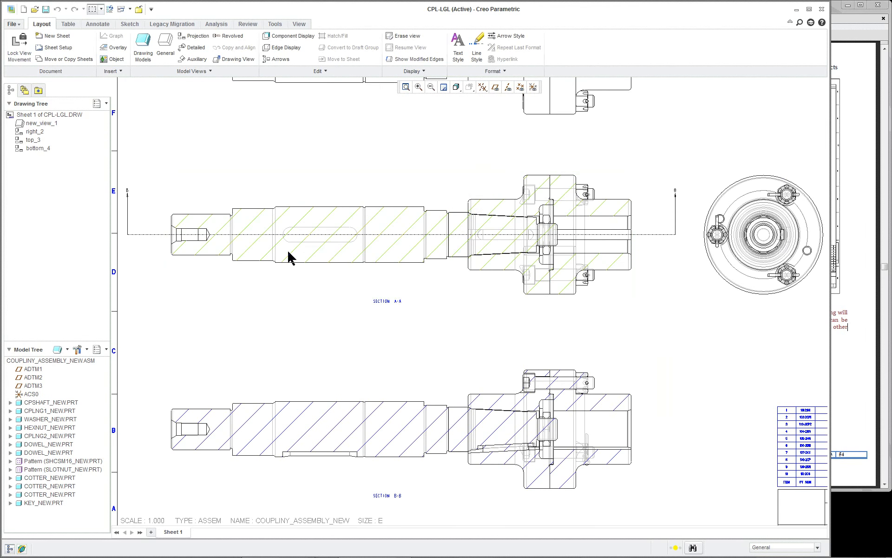
{"action": "scroll", "coordinate": [361, 240], "scroll_direction": "up", "scroll_amount": 1}
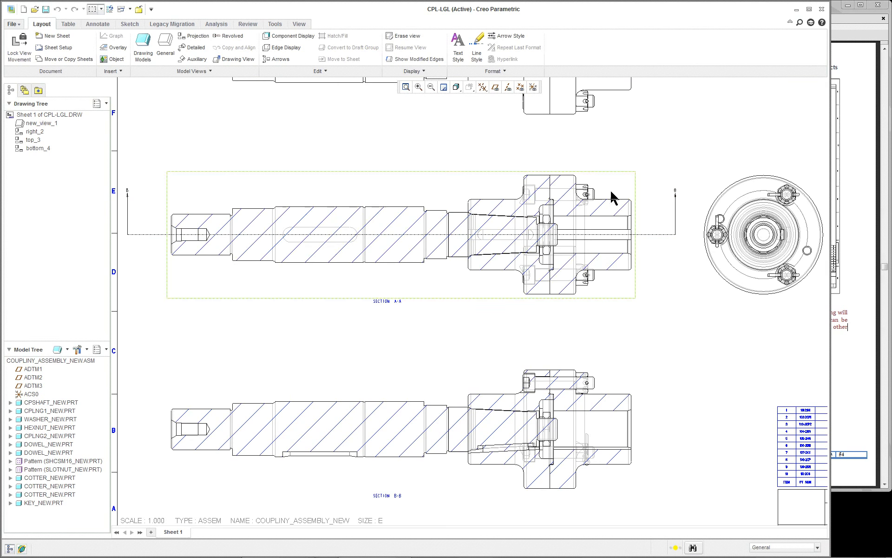
{"action": "scroll", "coordinate": [610, 191], "scroll_direction": "up", "scroll_amount": 1}
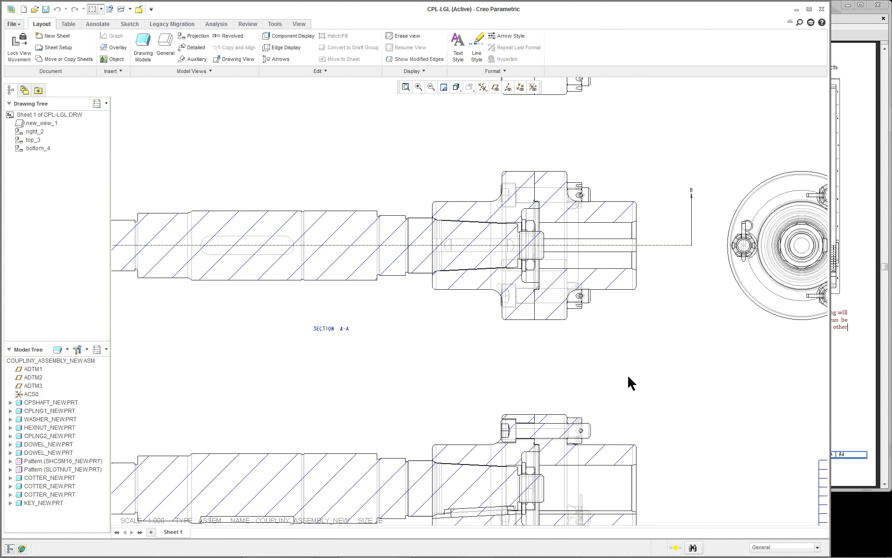
{"action": "scroll", "coordinate": [470, 337], "scroll_direction": "up", "scroll_amount": 2}
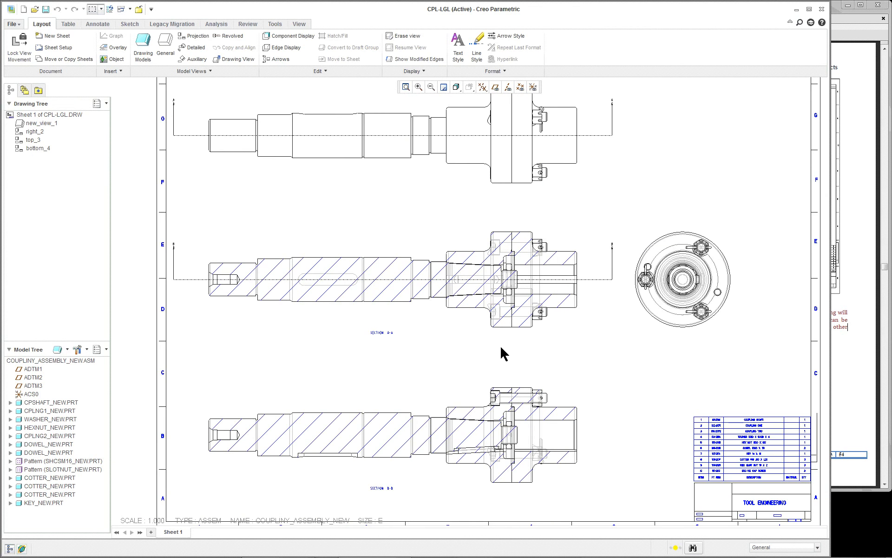
Change the sectioned area of section A in the front view to Local, with its center point on the coupling flange edge.
{"action": "scroll", "coordinate": [478, 342], "scroll_direction": "down", "scroll_amount": 1}
{"action": "double_click", "coordinate": [410, 227]}
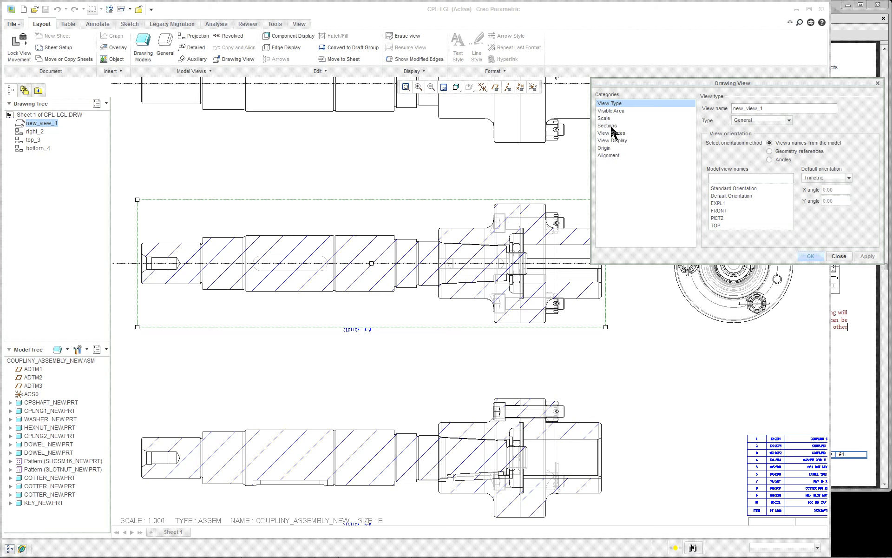
{"action": "left_click", "coordinate": [607, 125]}
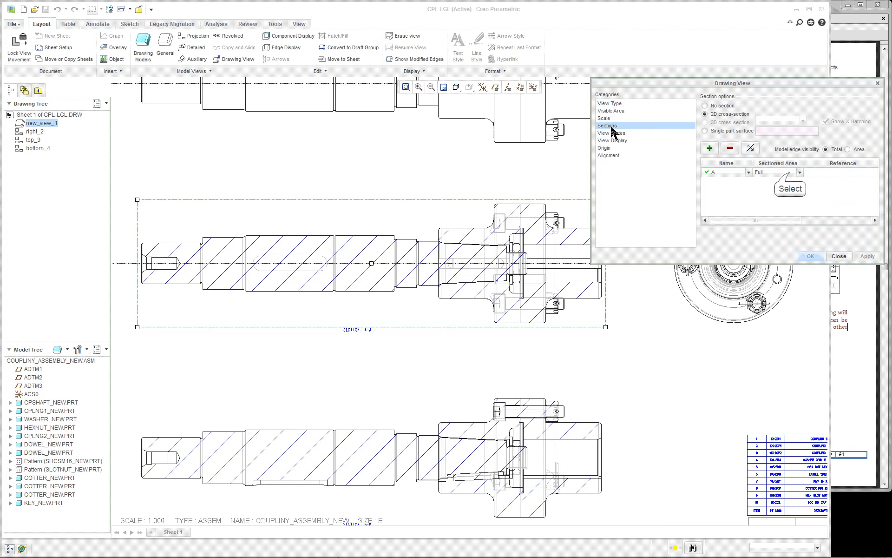
{"action": "left_click", "coordinate": [799, 172]}
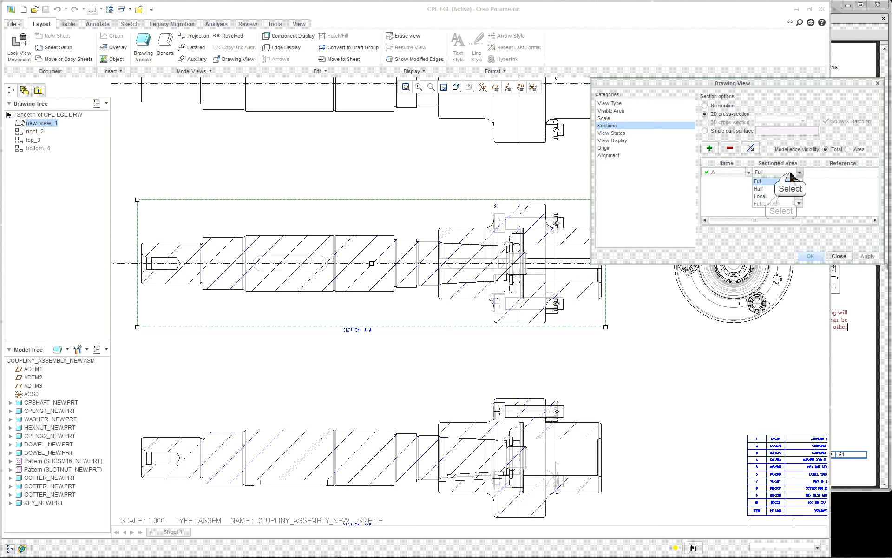
{"action": "left_click", "coordinate": [767, 196]}
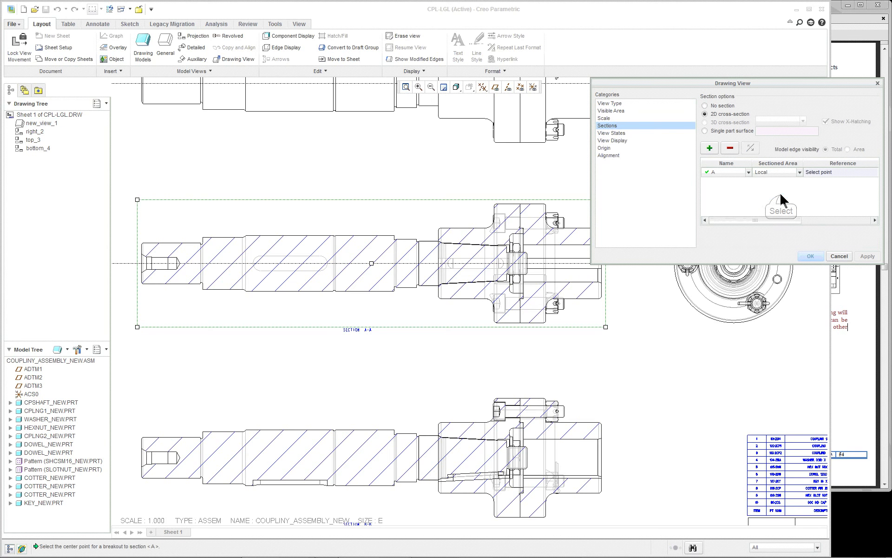
{"action": "left_click", "coordinate": [488, 230]}
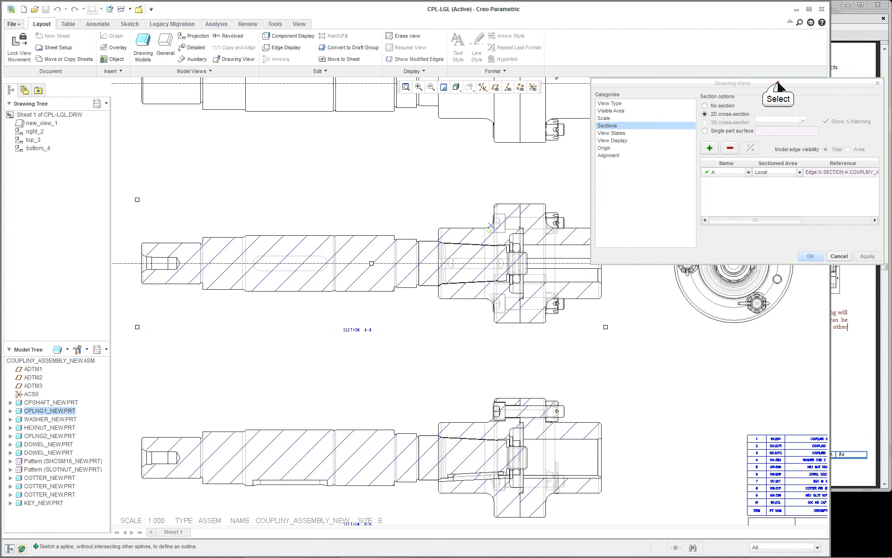
Sketch a closed spline around the whole coupling end of the front view as the local section boundary.
{"action": "mouse_move", "coordinate": [778, 85]}
{"action": "left_mouse_down"}
{"action": "mouse_move", "coordinate": [797, 412]}
{"action": "mouse_move", "coordinate": [802, 376]}
{"action": "left_mouse_up"}
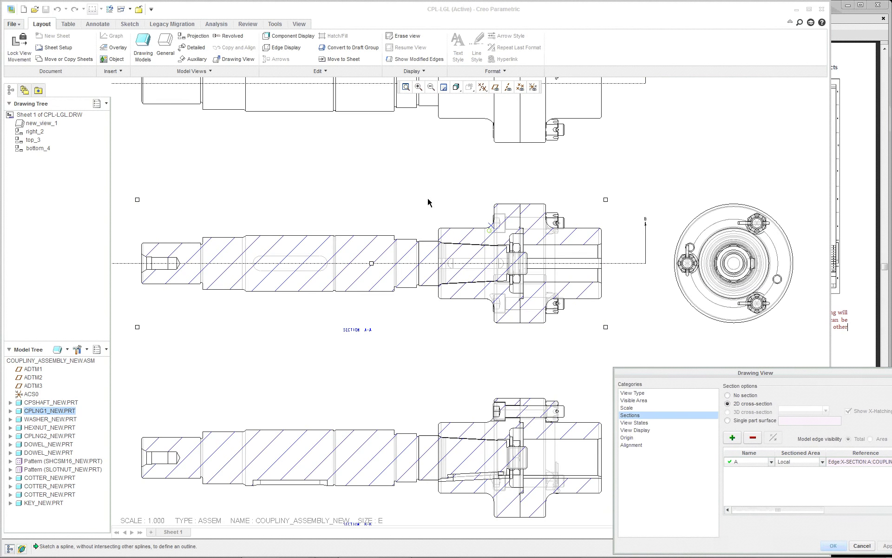
{"action": "left_click", "coordinate": [448, 176]}
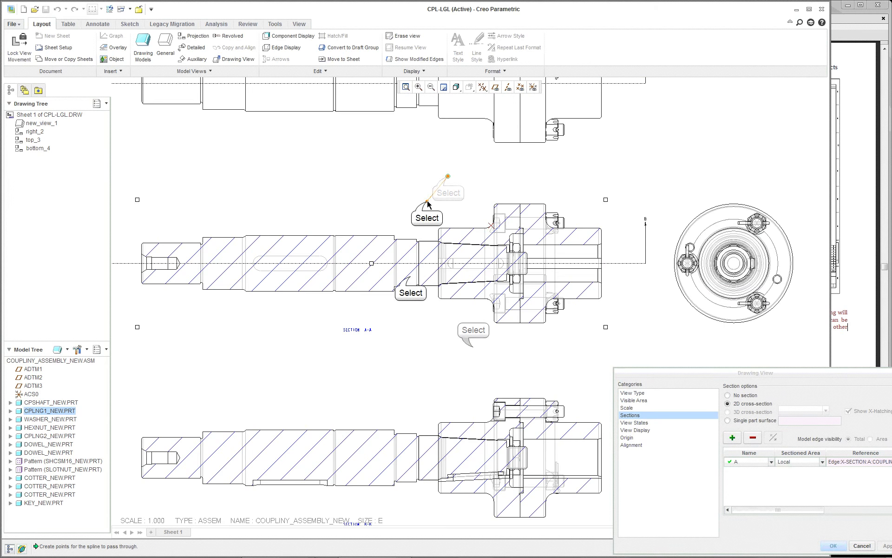
{"action": "left_click", "coordinate": [427, 202]}
{"action": "left_click", "coordinate": [410, 277]}
{"action": "left_click", "coordinate": [473, 347]}
{"action": "left_click", "coordinate": [534, 358]}
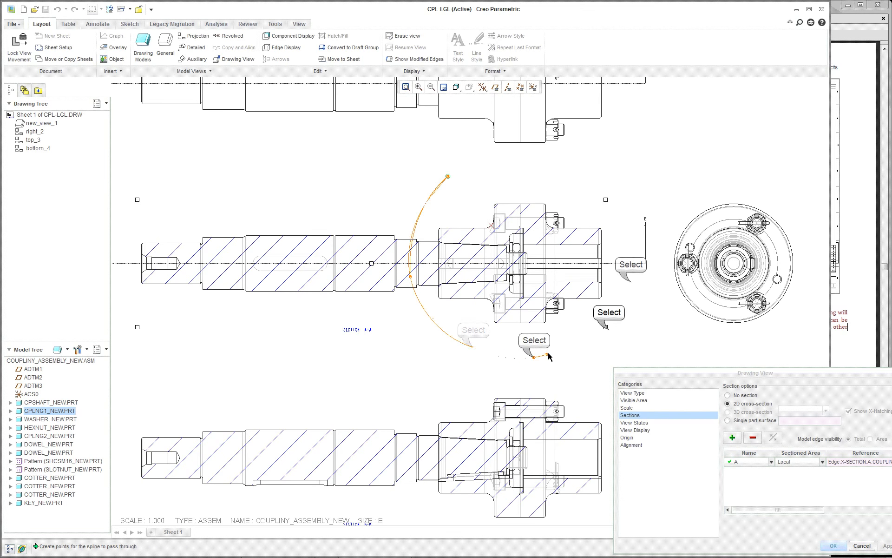
{"action": "left_click", "coordinate": [609, 329]}
{"action": "left_click", "coordinate": [631, 278]}
{"action": "left_click", "coordinate": [628, 233]}
{"action": "left_click", "coordinate": [595, 188]}
{"action": "left_click", "coordinate": [507, 158]}
{"action": "left_click", "coordinate": [495, 159]}
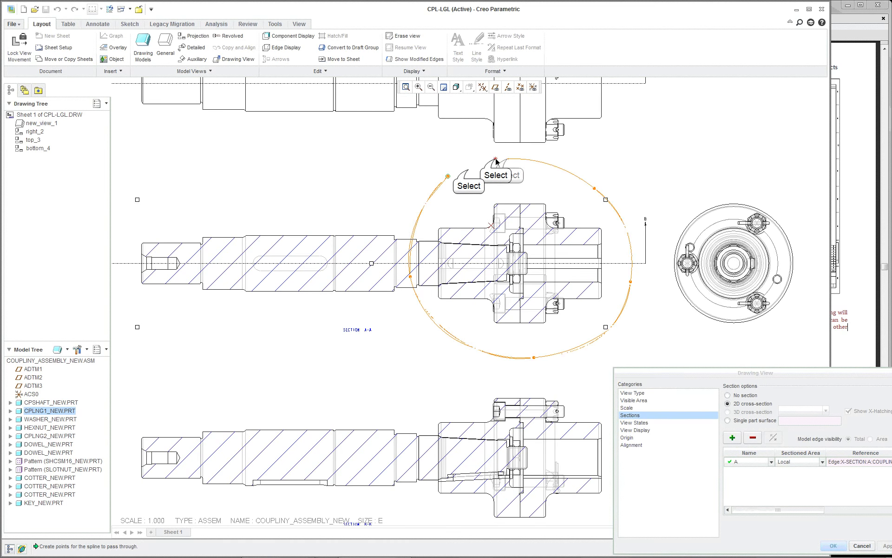
{"action": "left_click", "coordinate": [468, 170]}
{"action": "middle_click", "coordinate": [469, 173]}
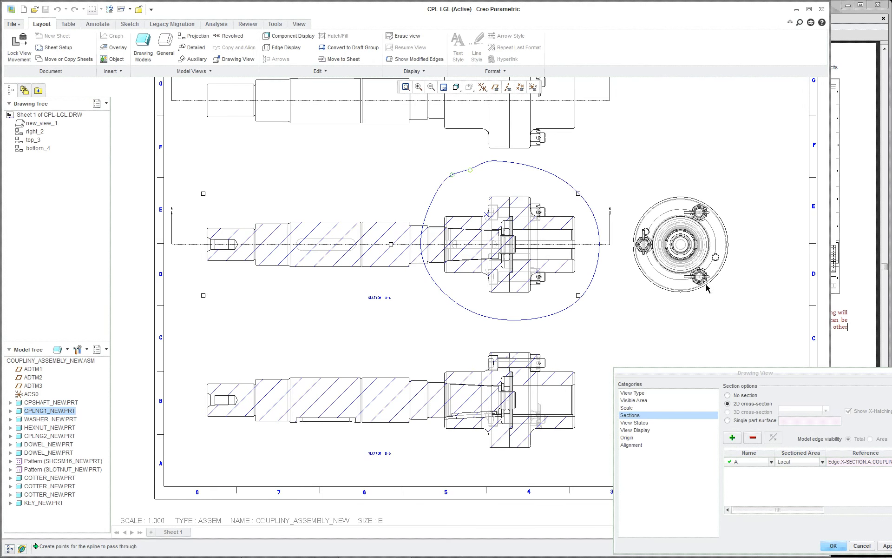
Apply the local section A to the front view and close its view properties.
{"action": "left_click", "coordinate": [885, 546]}
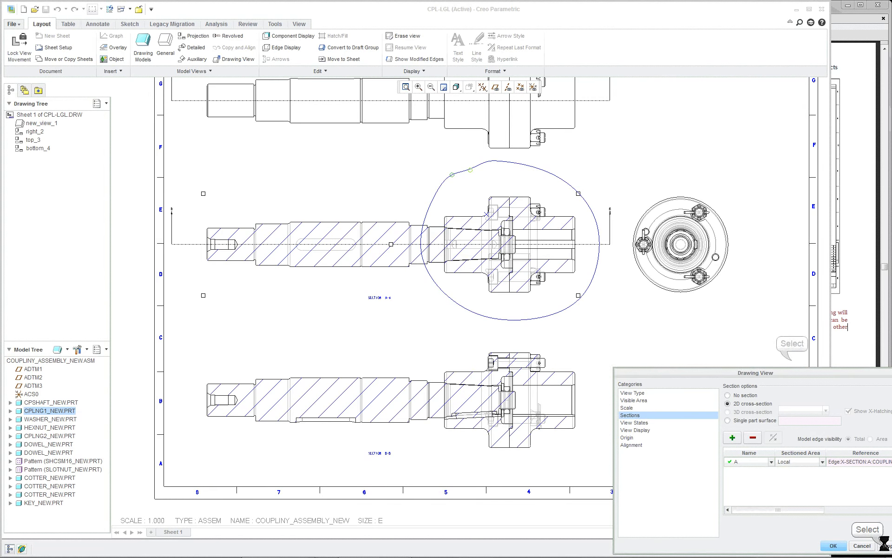
{"action": "left_click_drag", "start_coordinate": [792, 368], "coordinate": [717, 349]}
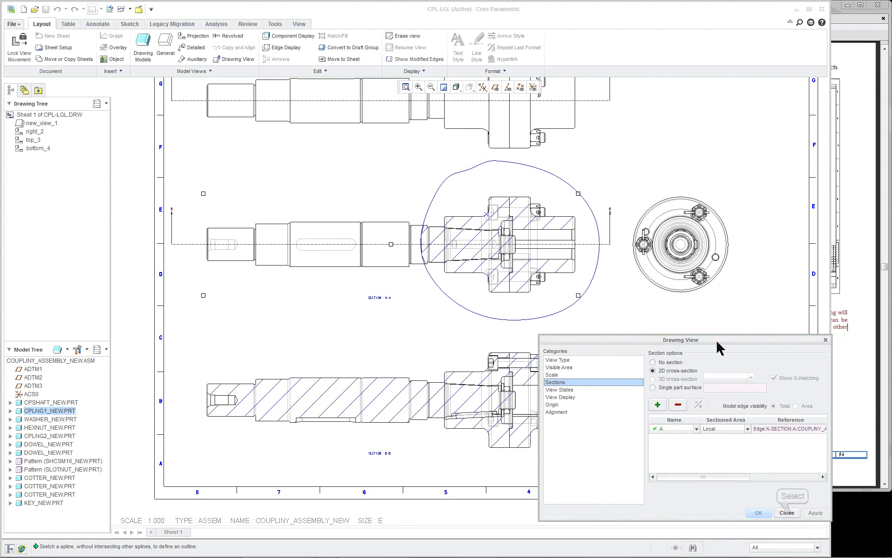
{"action": "left_click", "coordinate": [787, 513]}
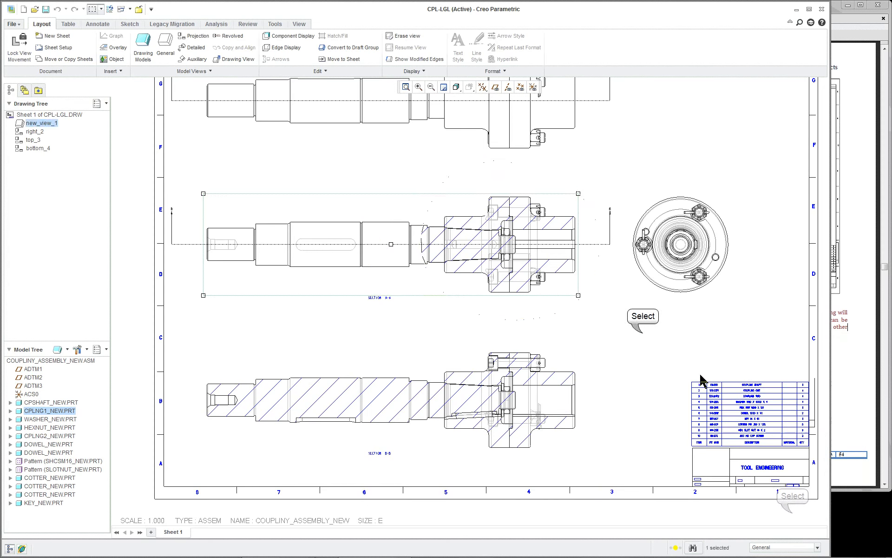
{"action": "left_click", "coordinate": [643, 334]}
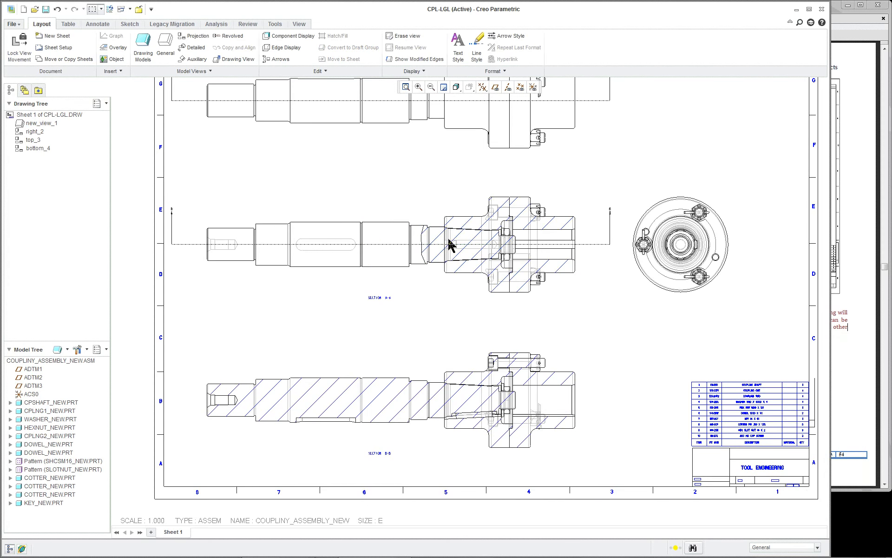
Open the hatching of section A-A and tighten the hatch spacing of the coupling half beyond the shaft end, using Half and Double.
{"action": "double_click", "coordinate": [471, 226]}
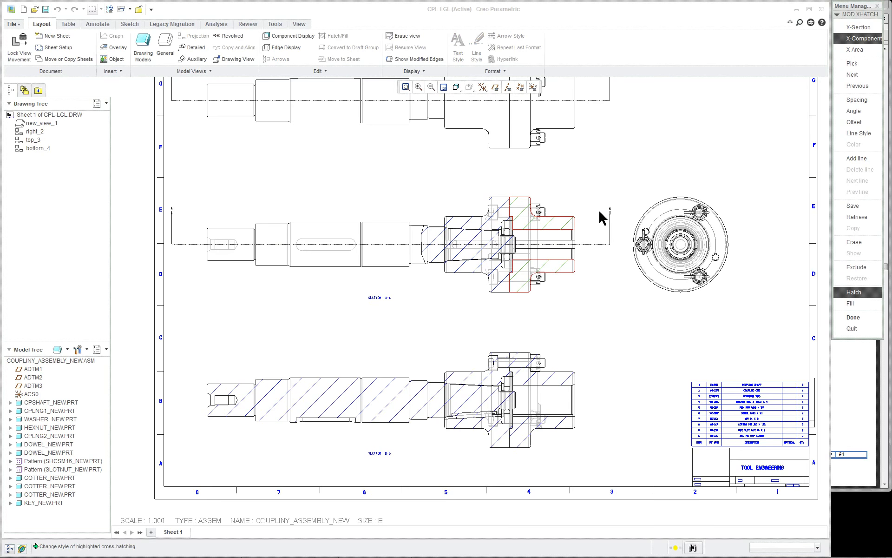
{"action": "scroll", "coordinate": [548, 200], "scroll_direction": "up", "scroll_amount": 5}
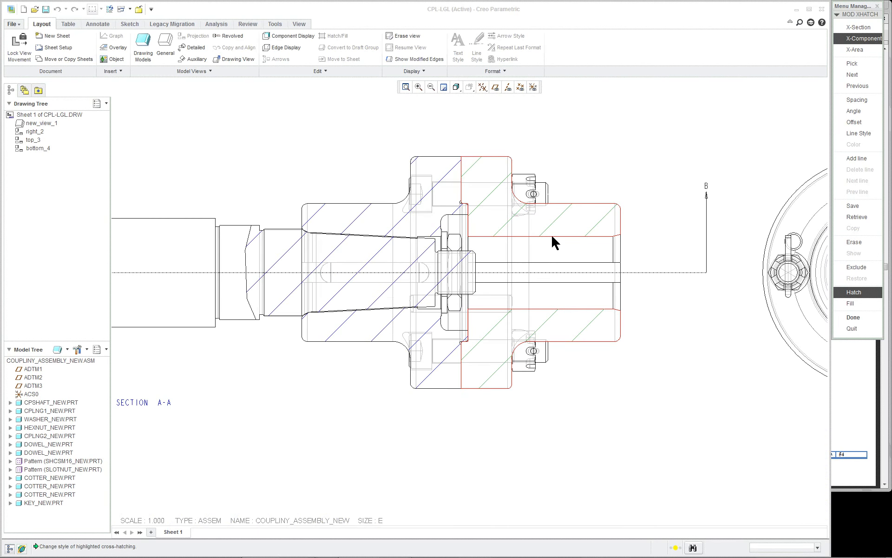
{"action": "left_click", "coordinate": [855, 99]}
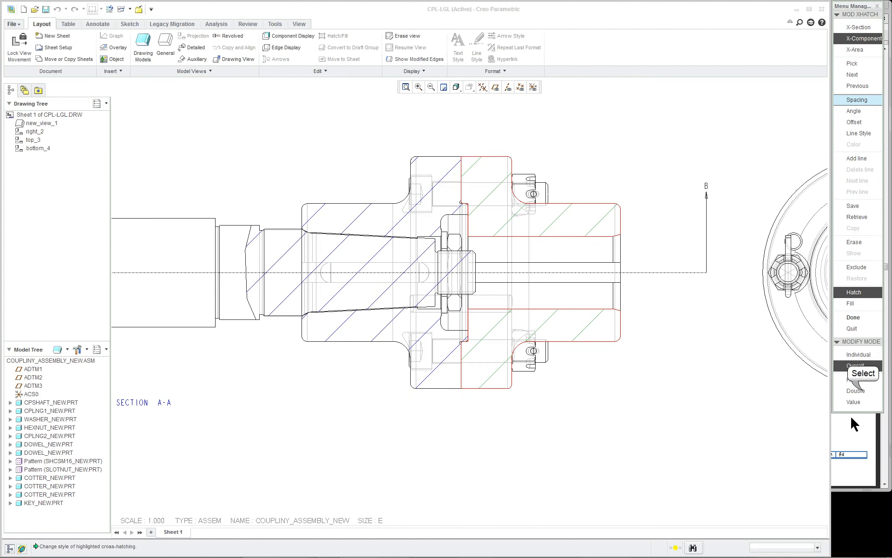
{"action": "left_click", "coordinate": [864, 380]}
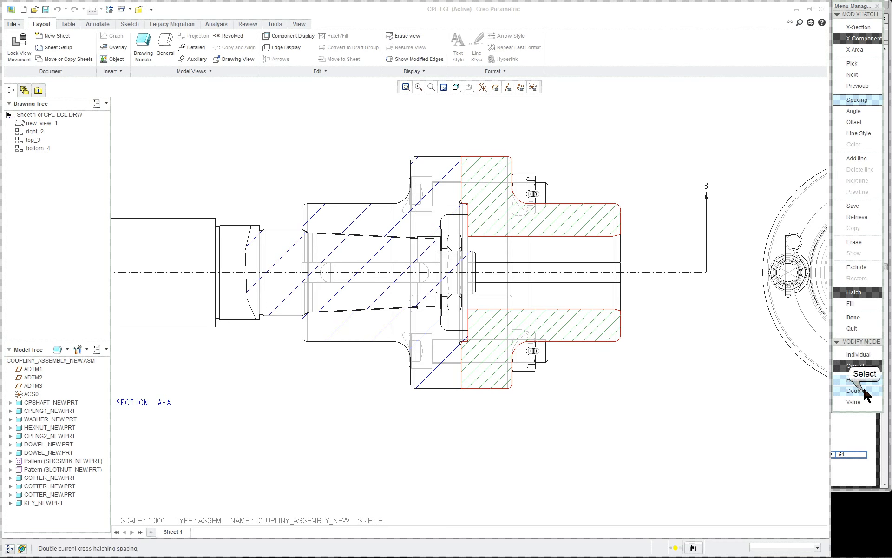
{"action": "left_click", "coordinate": [864, 391]}
{"action": "left_click", "coordinate": [862, 402]}
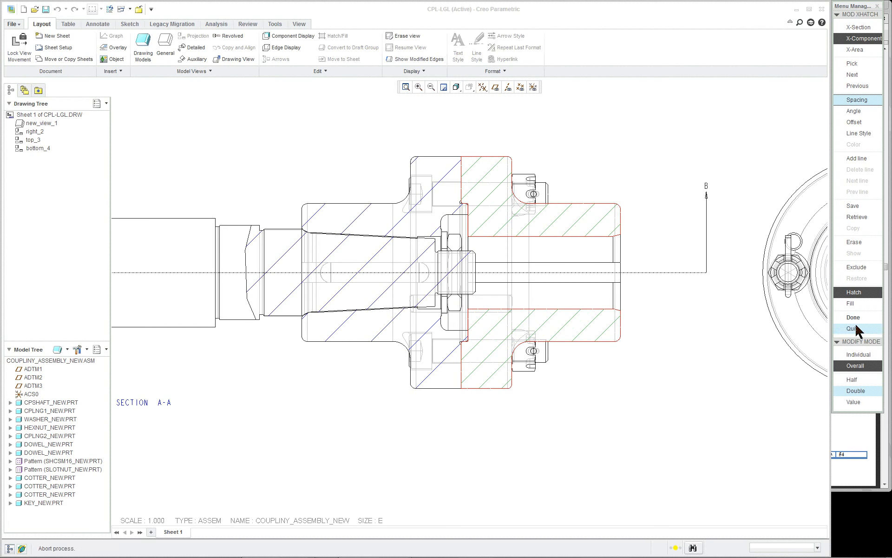
{"action": "scroll", "coordinate": [667, 356], "scroll_direction": "up", "scroll_amount": 5}
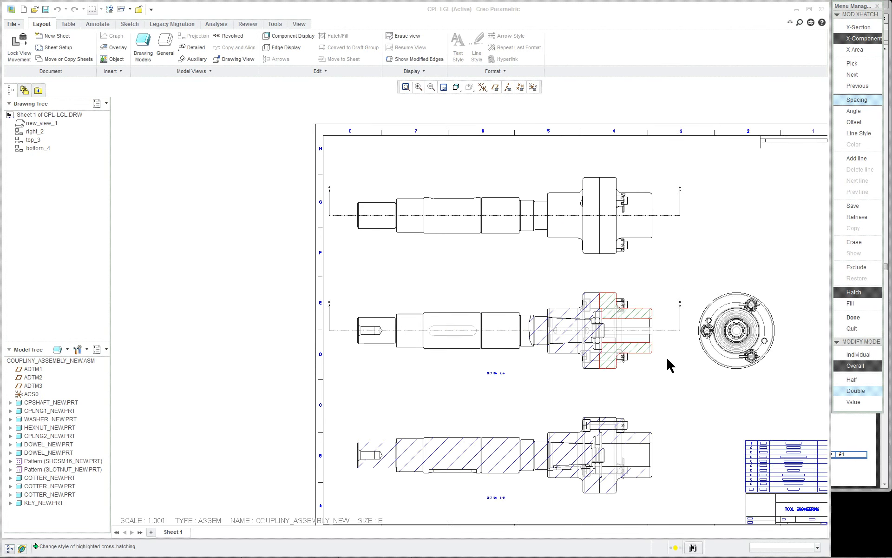
{"action": "scroll", "coordinate": [686, 349], "scroll_direction": "down", "scroll_amount": 5}
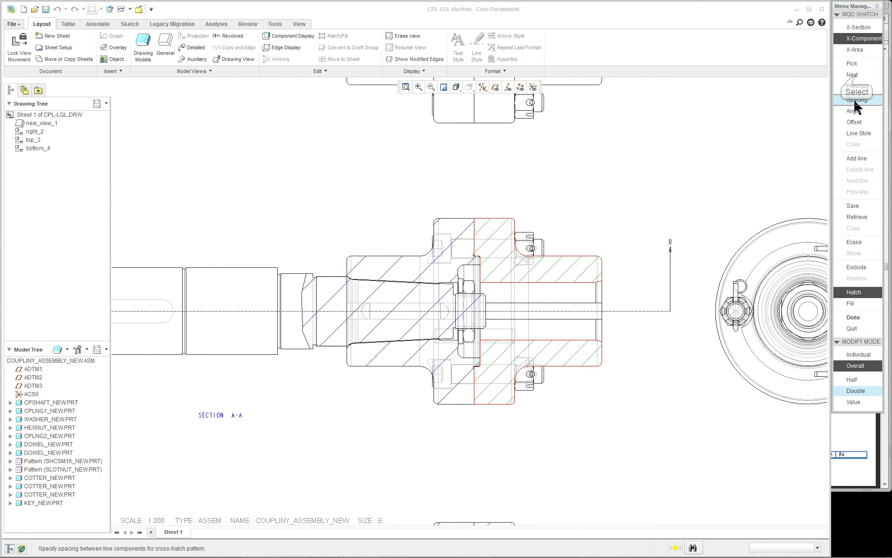
Halve the hatch spacing of the hex nut in section A-A until several lines fit, and set its hatch angle to 120 degrees.
{"action": "left_click", "coordinate": [854, 74]}
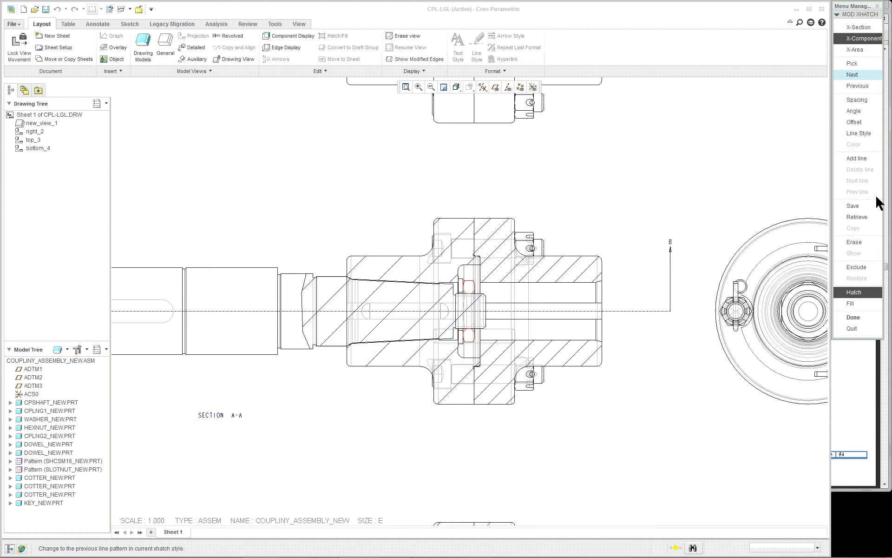
{"action": "left_click", "coordinate": [858, 100]}
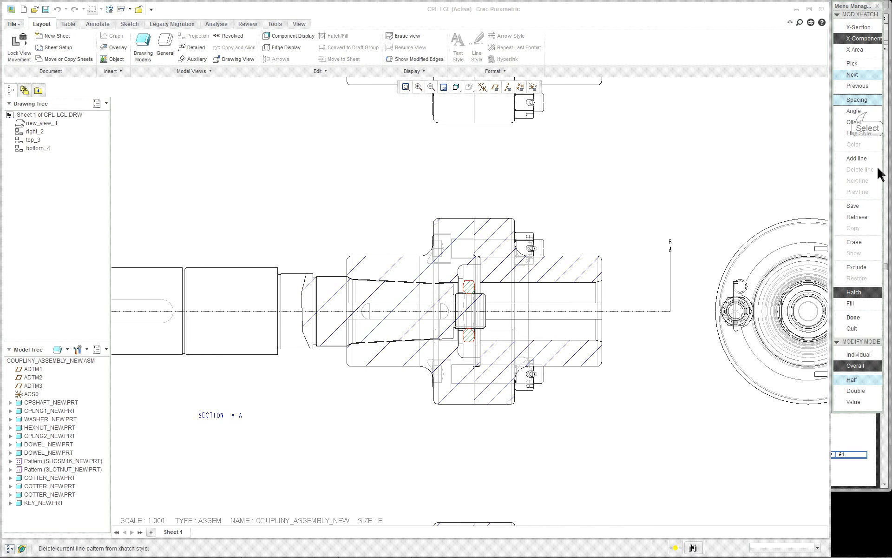
{"action": "left_click", "coordinate": [866, 112]}
{"action": "left_click", "coordinate": [860, 293]}
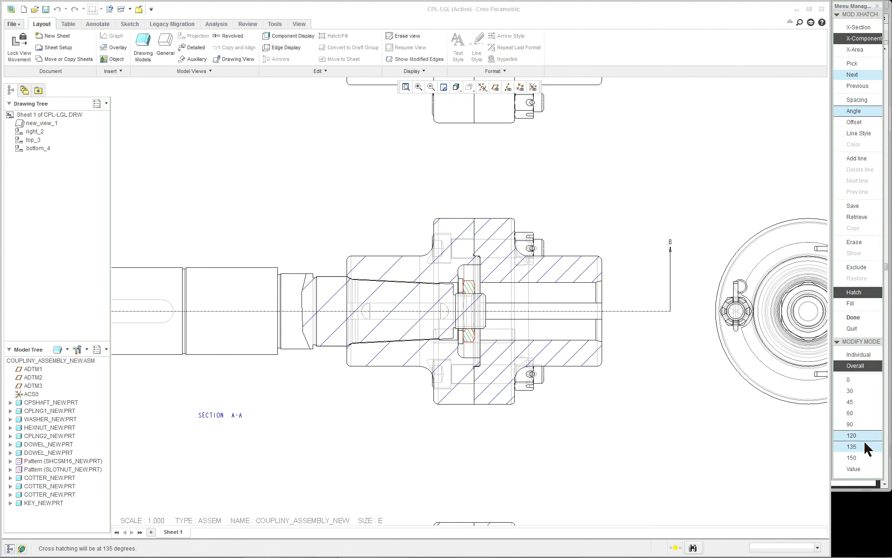
{"action": "left_click", "coordinate": [860, 111]}
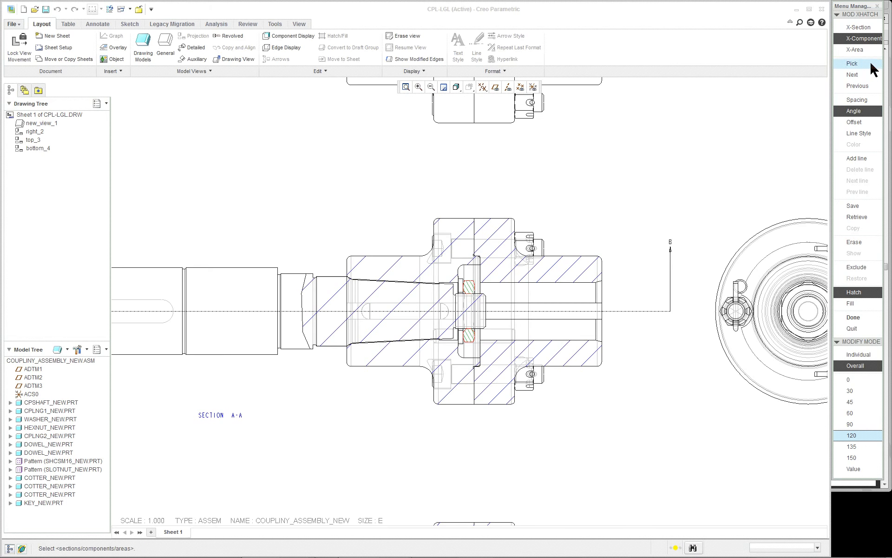
{"action": "left_click", "coordinate": [852, 74]}
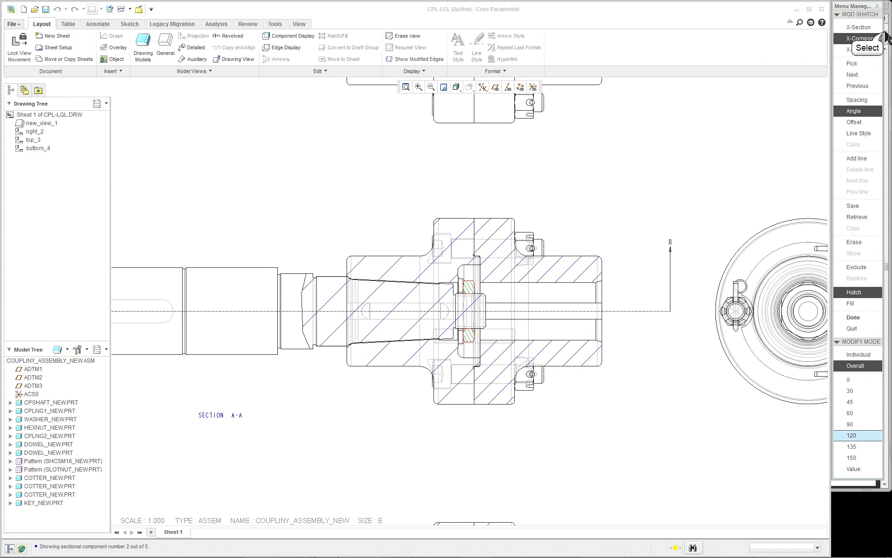
{"action": "left_click", "coordinate": [886, 34]}
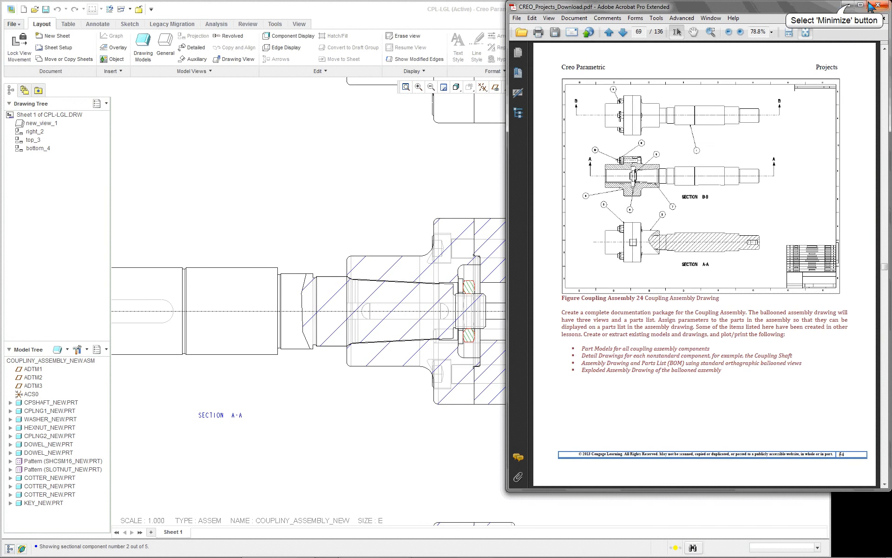
{"action": "left_click", "coordinate": [850, 5]}
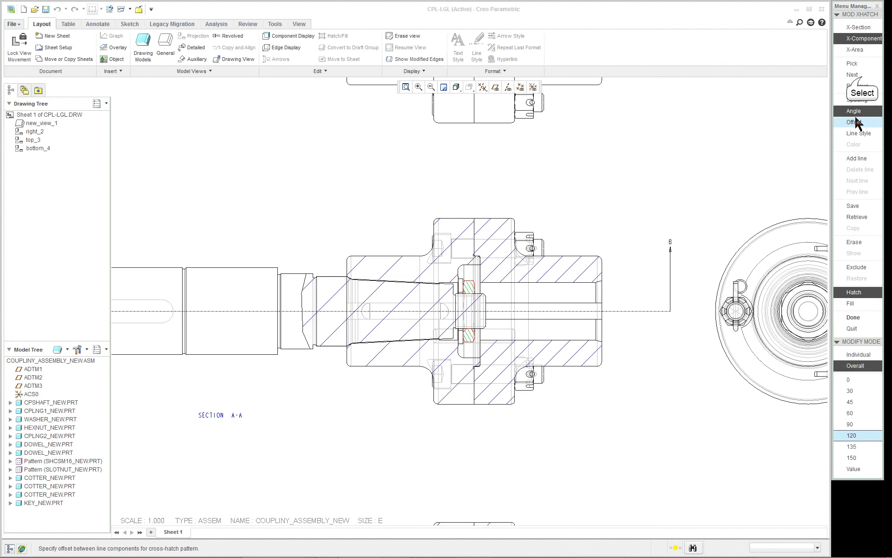
Try to change the washer's cross section in section A-A from Hatch to Fill.
{"action": "left_click", "coordinate": [858, 75]}
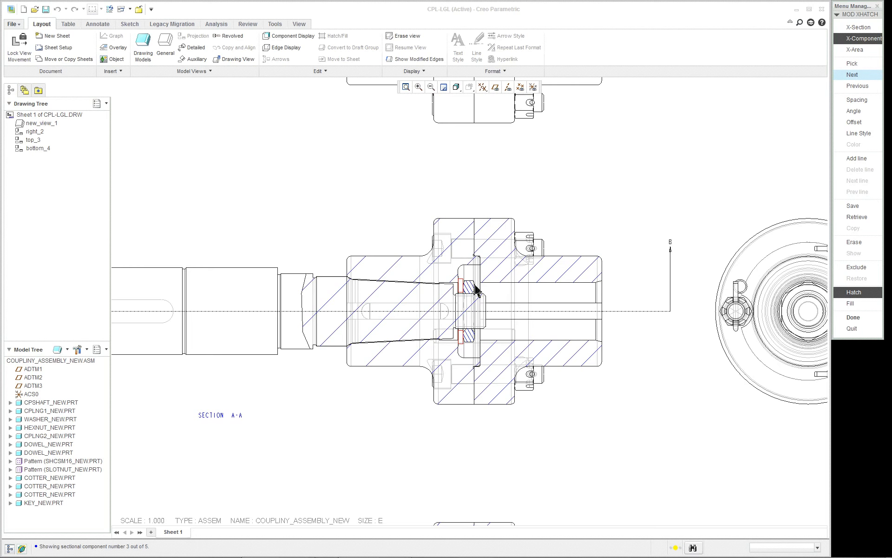
{"action": "left_click", "coordinate": [865, 309]}
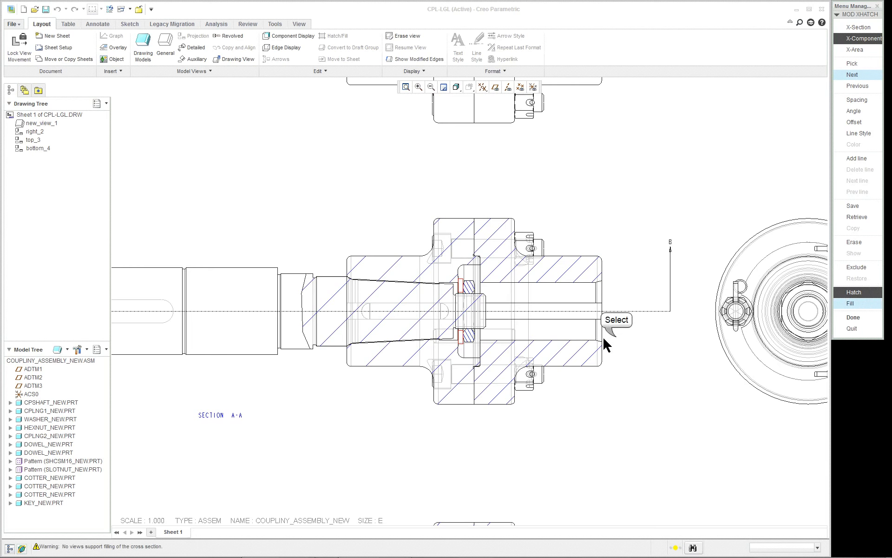
{"action": "left_click", "coordinate": [604, 337]}
{"action": "left_click", "coordinate": [870, 302]}
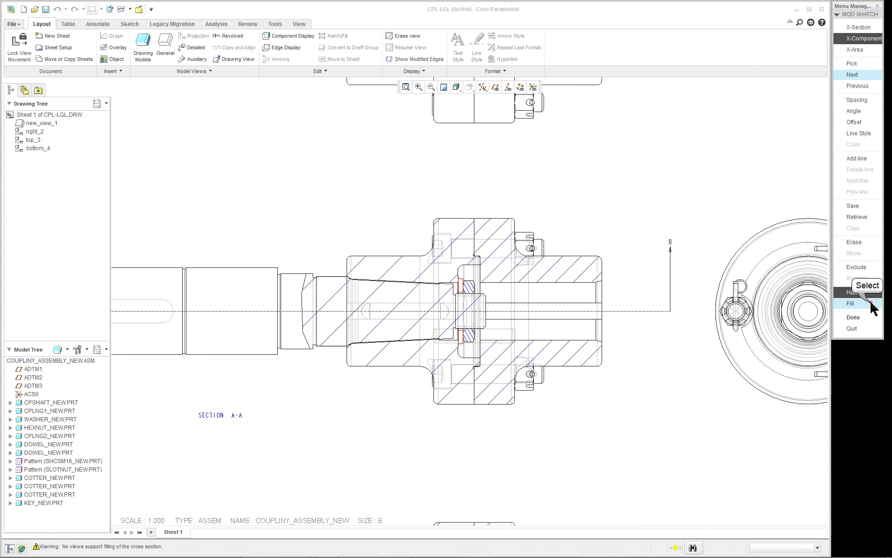
{"action": "left_click", "coordinate": [859, 74]}
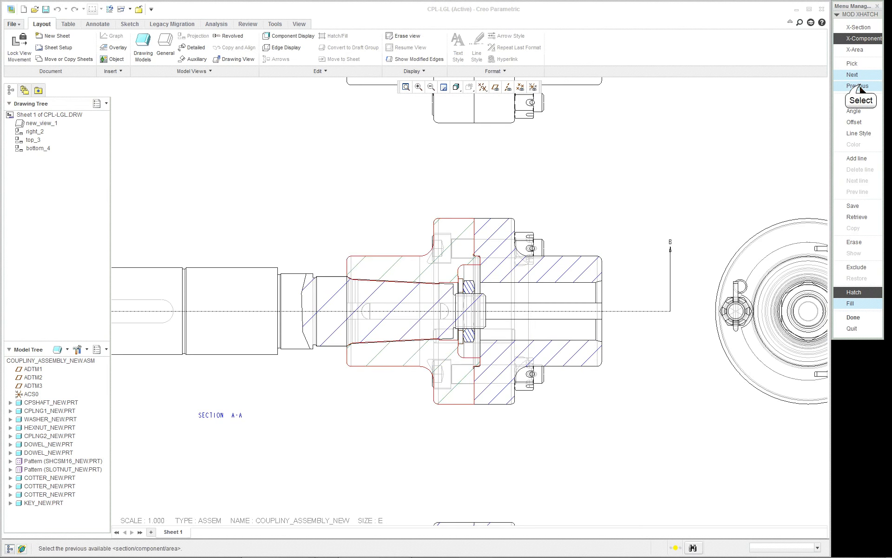
{"action": "left_click", "coordinate": [859, 86]}
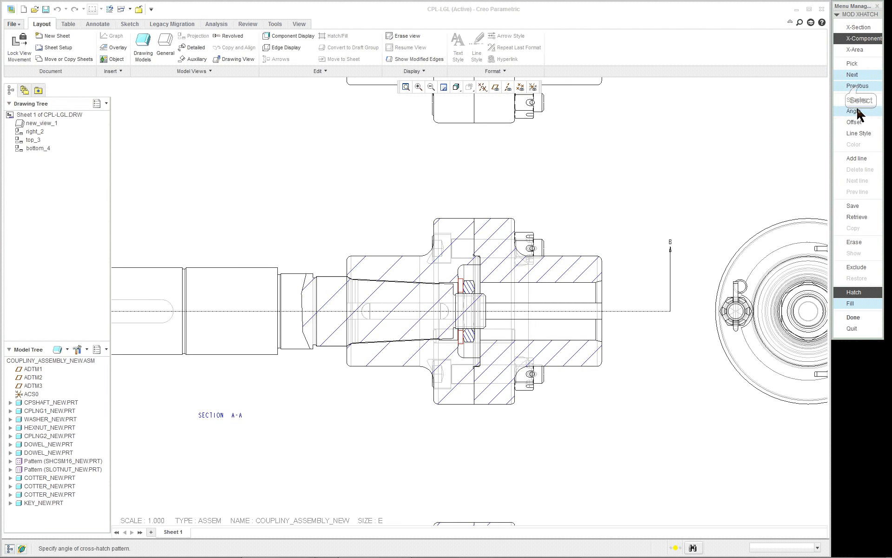
{"action": "left_click", "coordinate": [856, 305]}
Repeatedly halve the hatch spacing of the thin washer beside the hex nut in section A-A to get closely spaced lines.
{"action": "scroll", "coordinate": [440, 316], "scroll_direction": "up", "scroll_amount": 3}
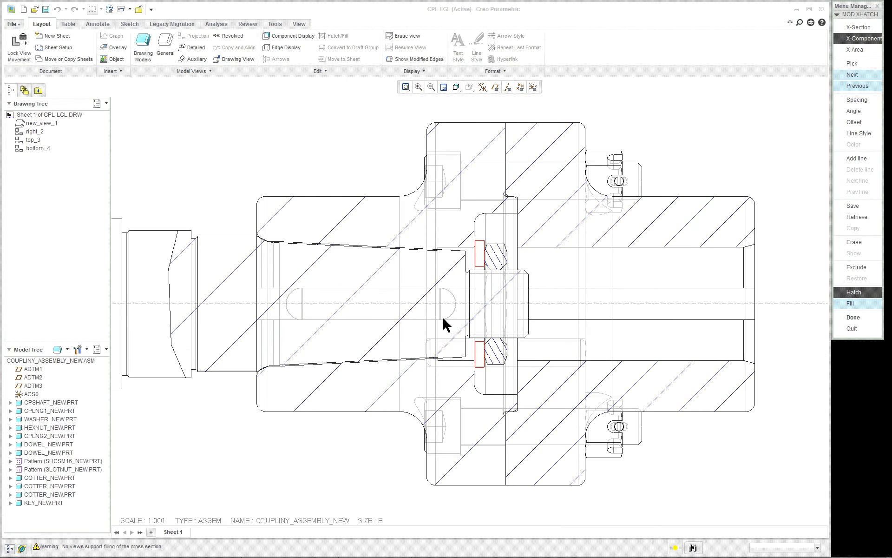
{"action": "left_click", "coordinate": [859, 101]}
{"action": "left_click", "coordinate": [863, 392]}
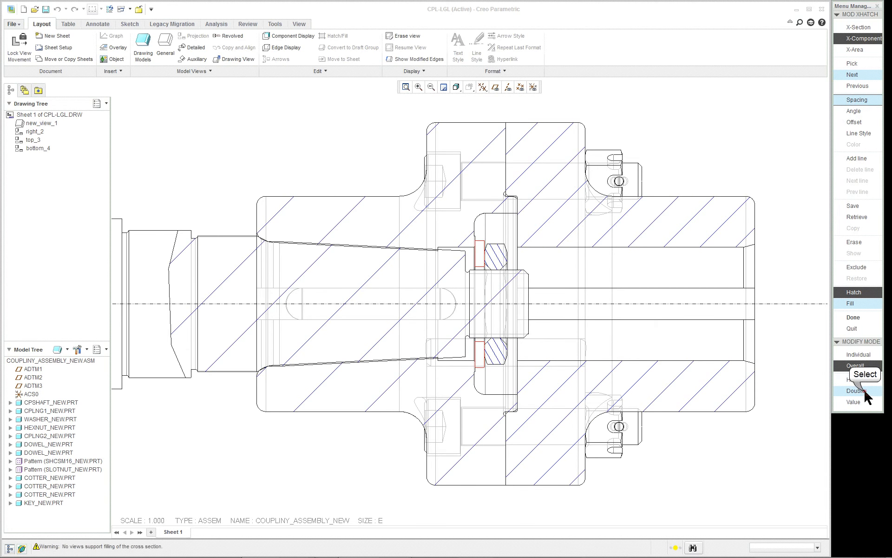
{"action": "double_click", "coordinate": [863, 389]}
{"action": "left_click", "coordinate": [866, 379]}
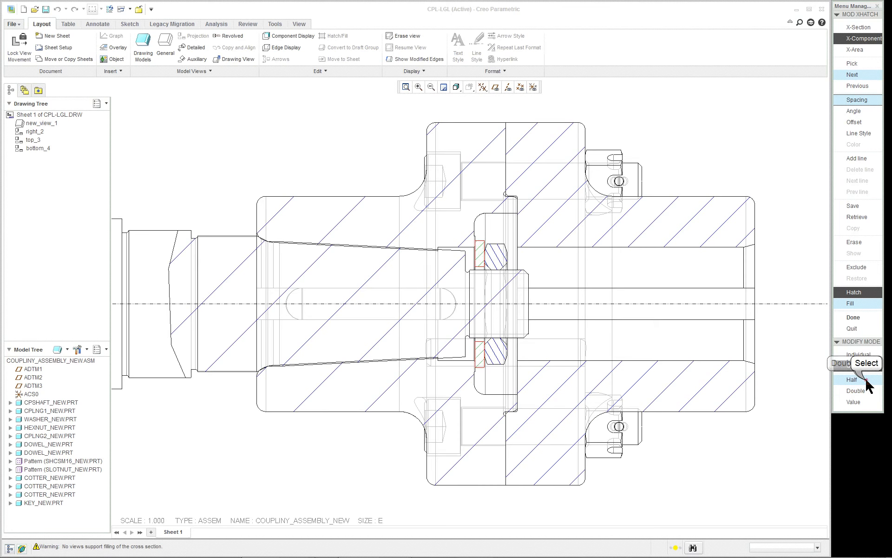
{"action": "left_click", "coordinate": [865, 301]}
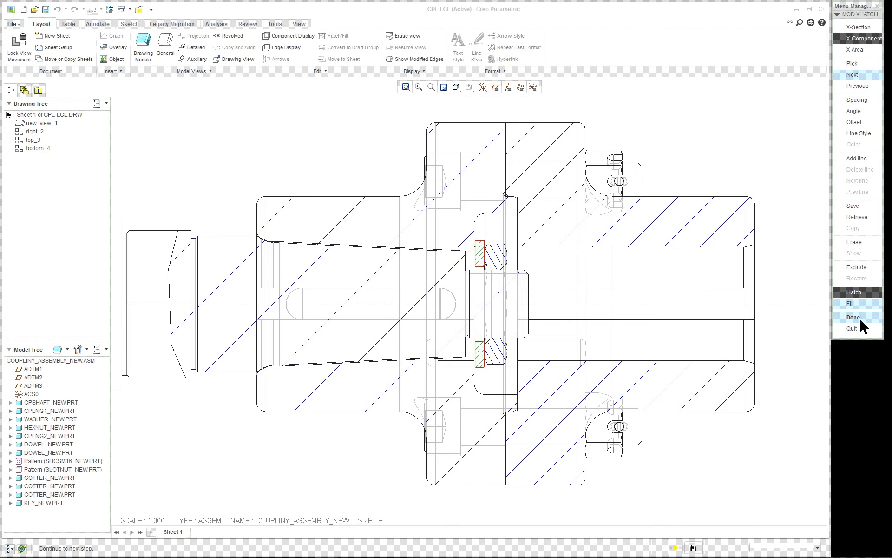
Set the hatch angle of the coupling half mounted on the shaft to 120 degrees and reduce its hatch spacing with Half.
{"action": "left_click", "coordinate": [853, 74]}
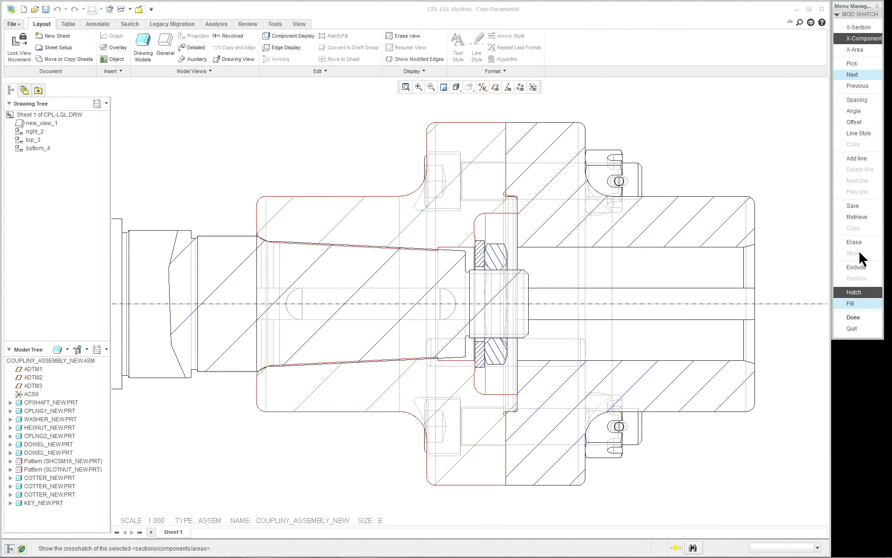
{"action": "left_click", "coordinate": [854, 111]}
{"action": "left_click", "coordinate": [854, 435]}
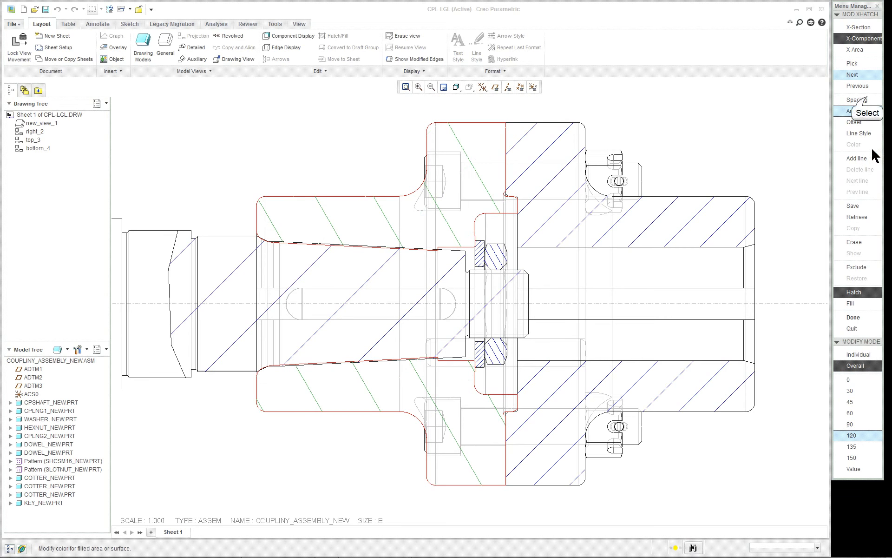
{"action": "left_click", "coordinate": [866, 99]}
{"action": "left_click", "coordinate": [855, 390]}
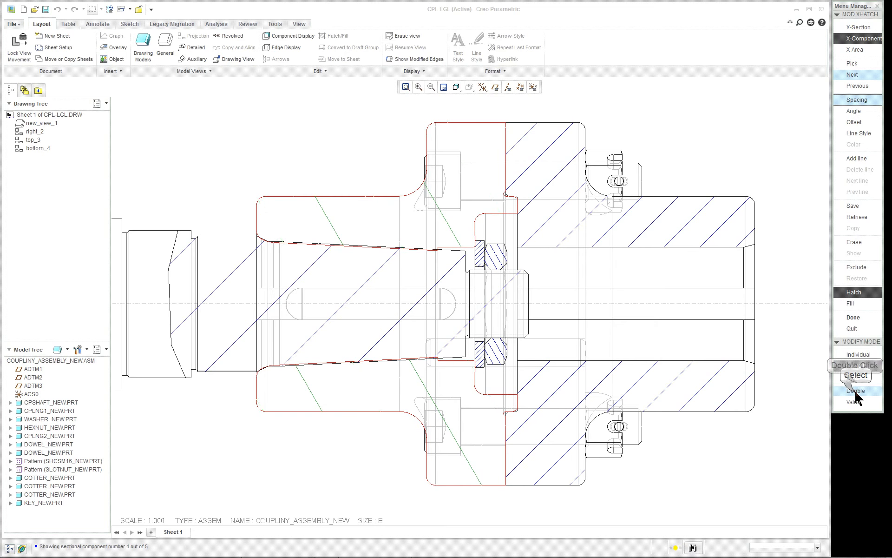
{"action": "left_click", "coordinate": [855, 380]}
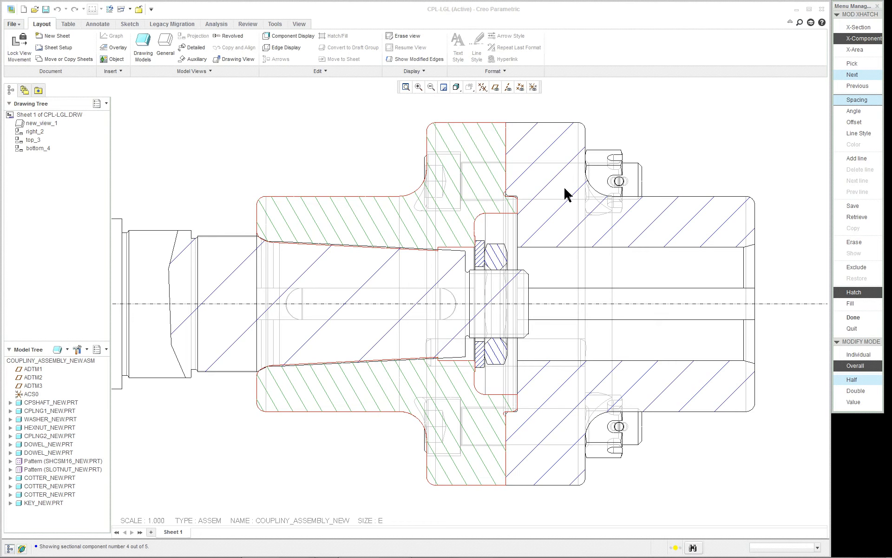
Reduce the hatch spacing of the coupling shaft in section A-A with Half.
{"action": "left_click", "coordinate": [855, 75]}
{"action": "scroll", "coordinate": [739, 240], "scroll_direction": "down", "scroll_amount": 3}
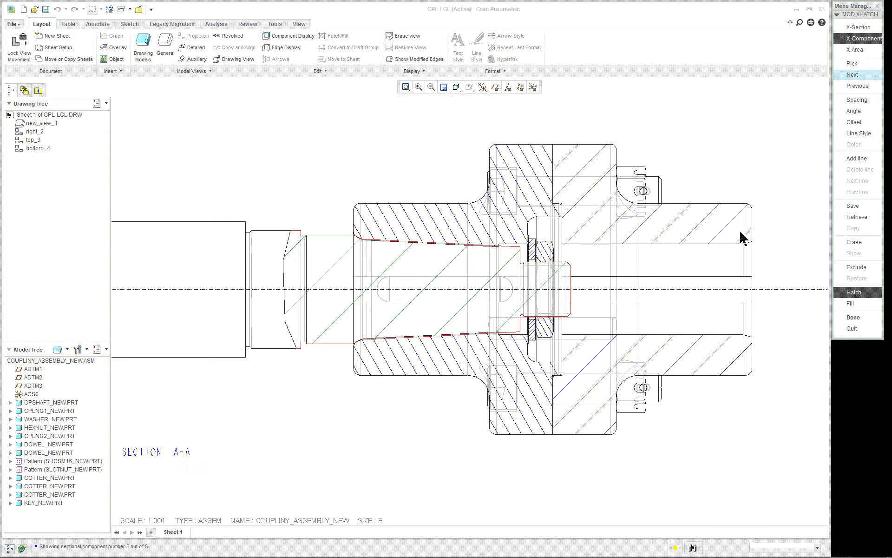
{"action": "scroll", "coordinate": [578, 320], "scroll_direction": "up", "scroll_amount": 2}
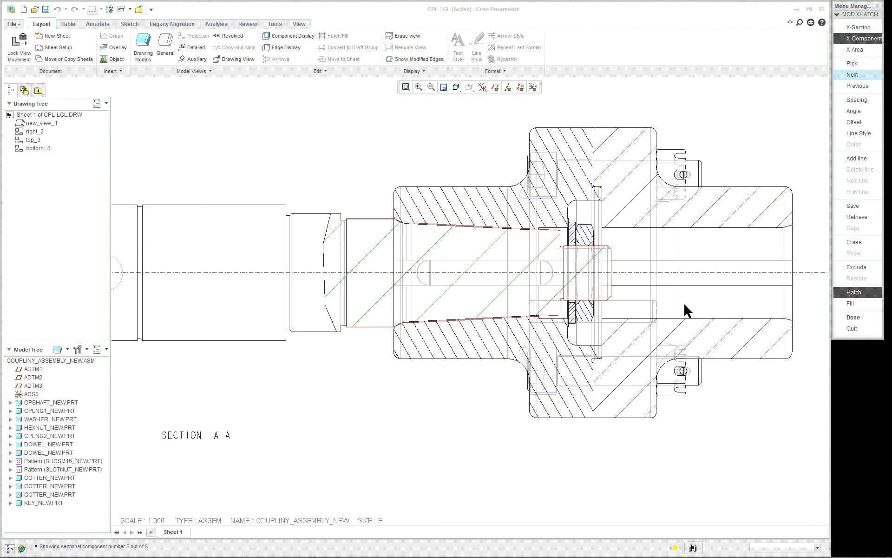
{"action": "scroll", "coordinate": [685, 305], "scroll_direction": "up", "scroll_amount": 2}
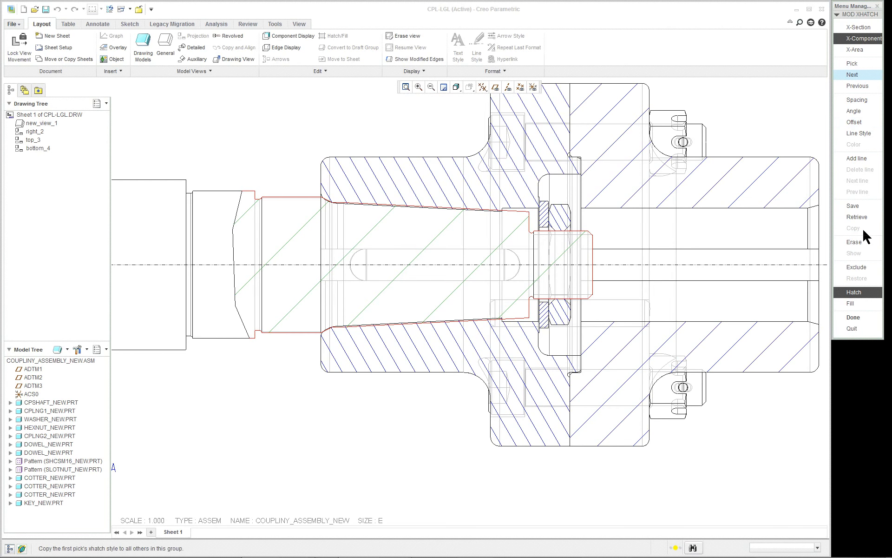
{"action": "left_click", "coordinate": [857, 100]}
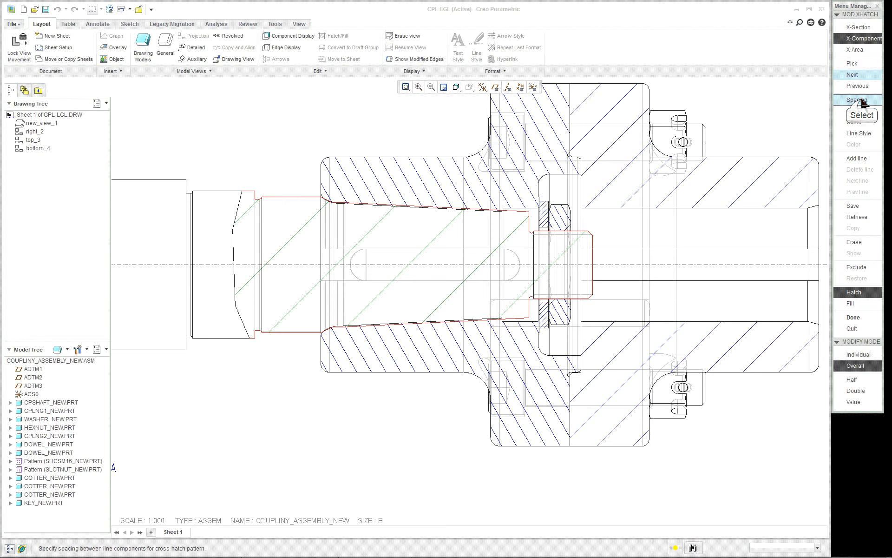
{"action": "double_click", "coordinate": [859, 380]}
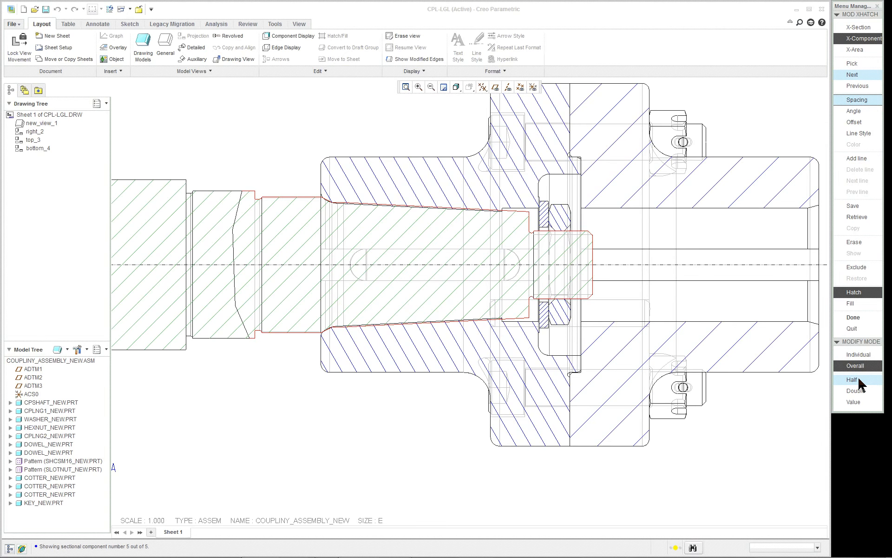
Halve the hatch spacing of the coupling half beyond the shaft end in section A-A again.
{"action": "left_click", "coordinate": [858, 75]}
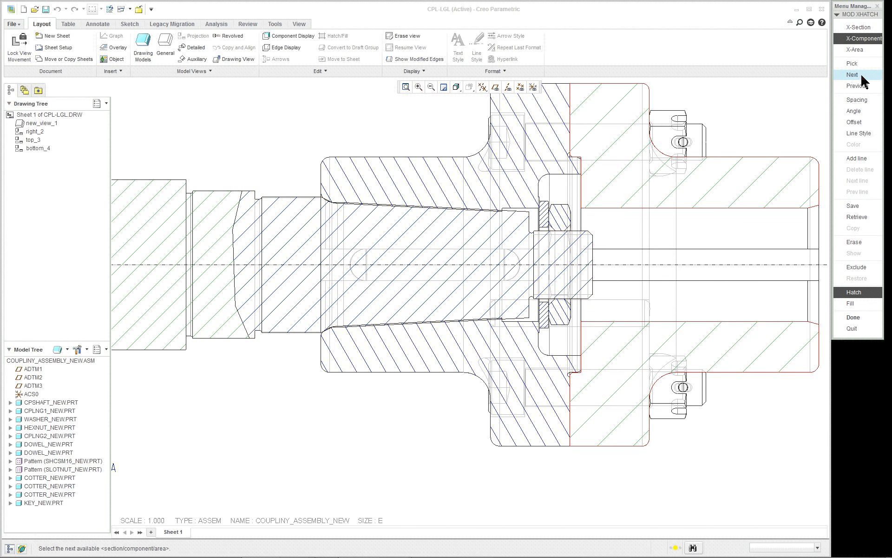
{"action": "left_click", "coordinate": [860, 99]}
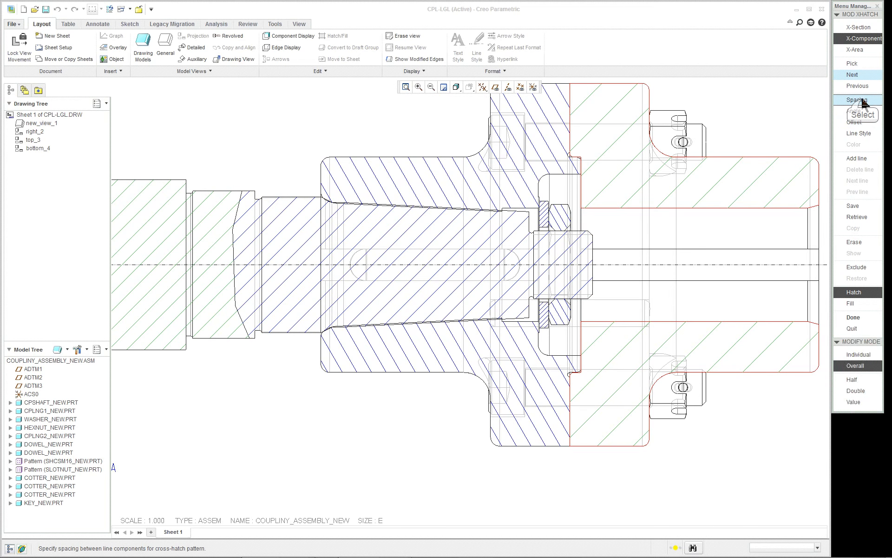
{"action": "left_click", "coordinate": [854, 381]}
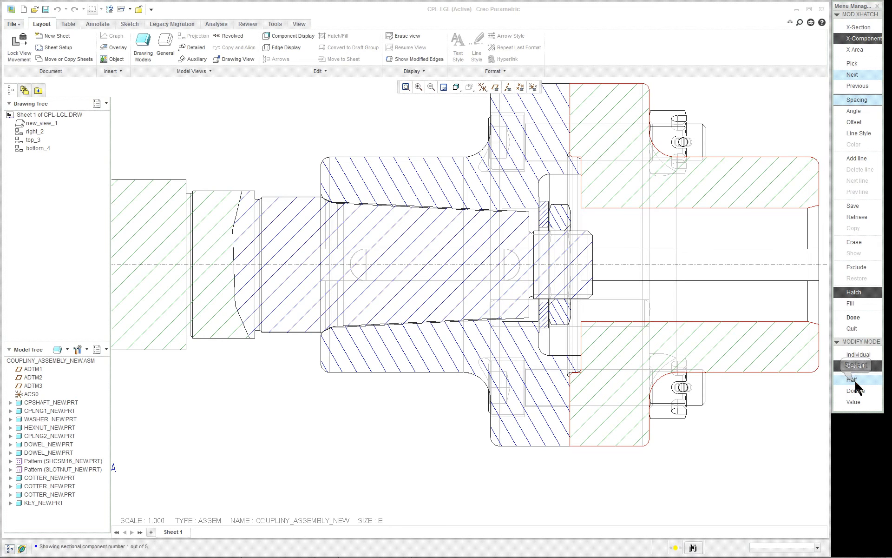
Finish the hatch edits and set the display style of the section A-A view to No Hidden.
{"action": "left_click", "coordinate": [855, 317]}
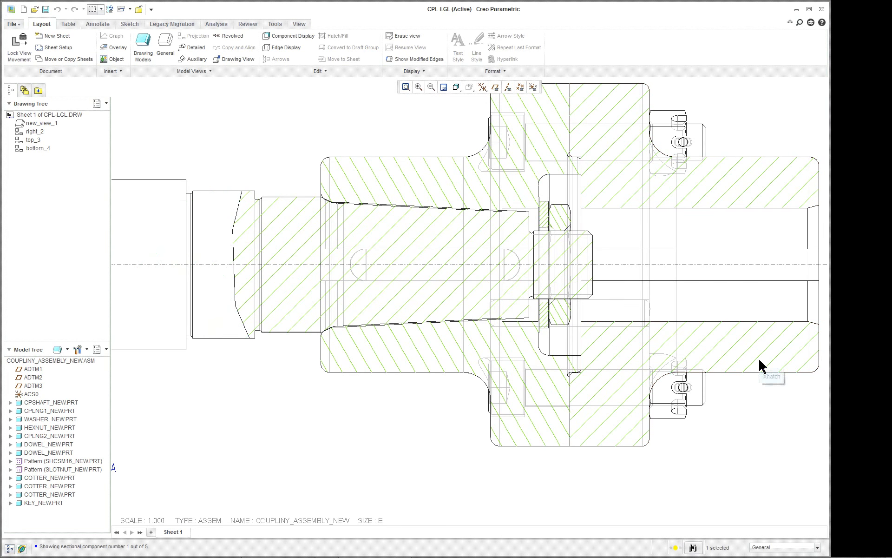
{"action": "scroll", "coordinate": [758, 358], "scroll_direction": "up", "scroll_amount": 2}
{"action": "scroll", "coordinate": [811, 334], "scroll_direction": "down", "scroll_amount": 1}
{"action": "double_click", "coordinate": [746, 190]}
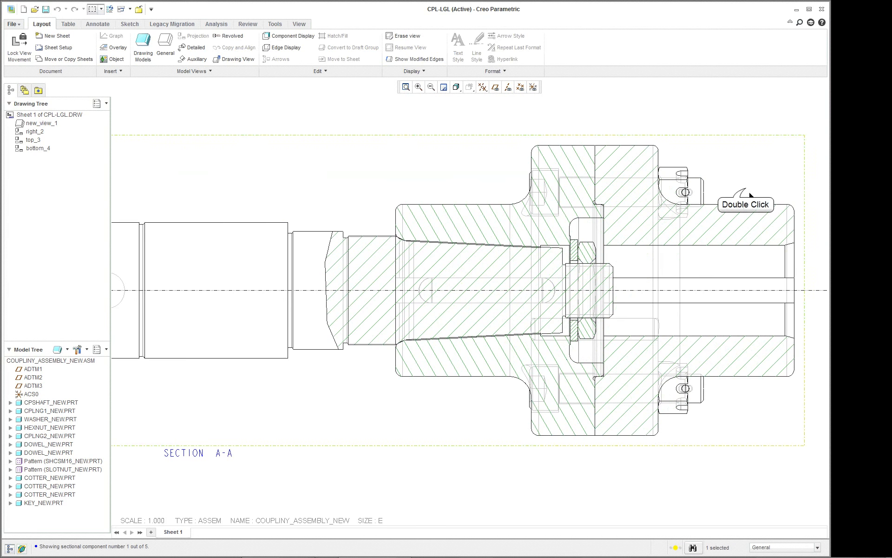
{"action": "left_click", "coordinate": [565, 396]}
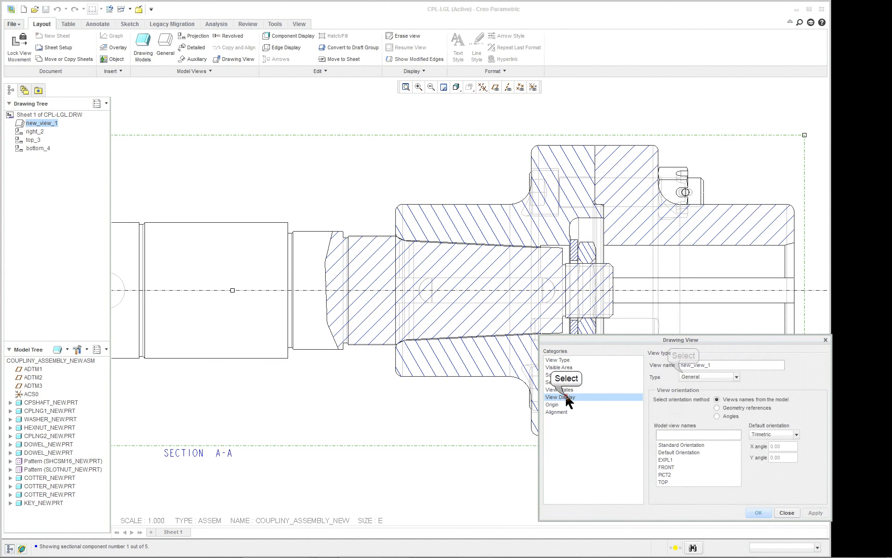
{"action": "left_click", "coordinate": [713, 374]}
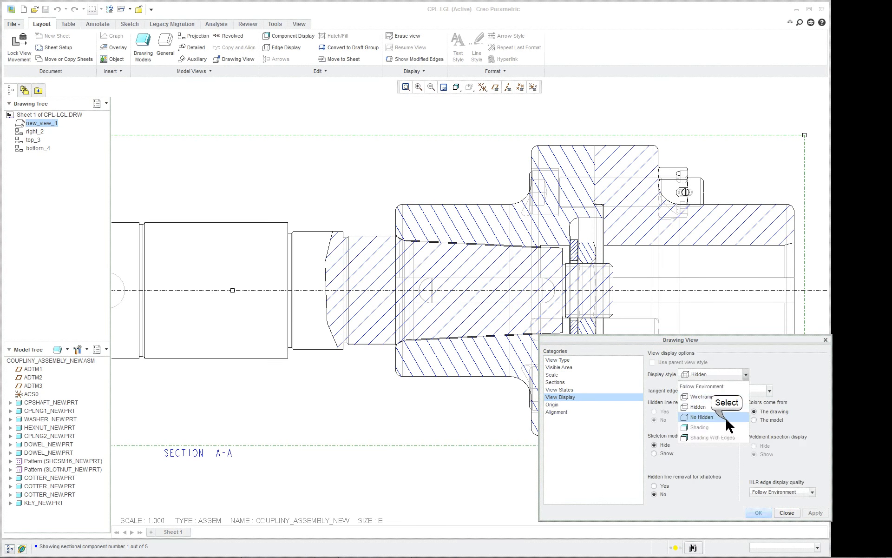
{"action": "left_click", "coordinate": [726, 416]}
{"action": "left_click", "coordinate": [815, 512]}
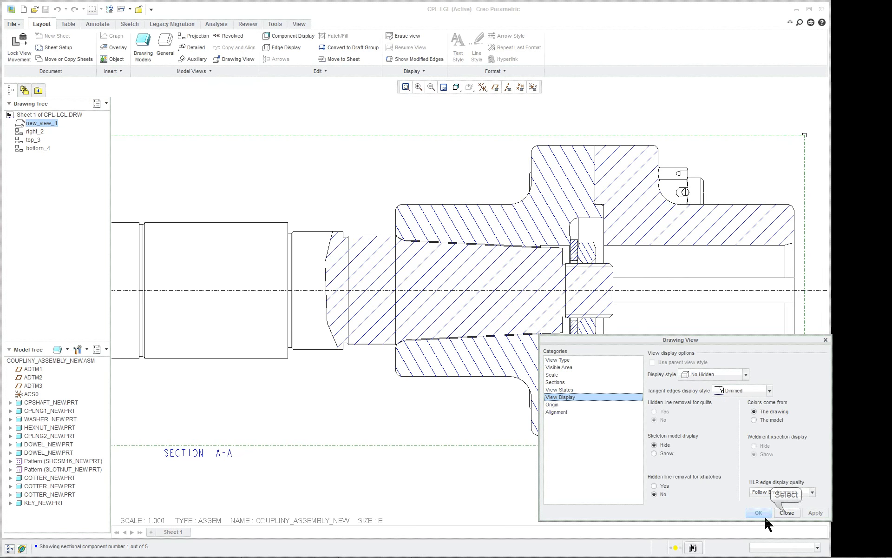
{"action": "left_click", "coordinate": [786, 512]}
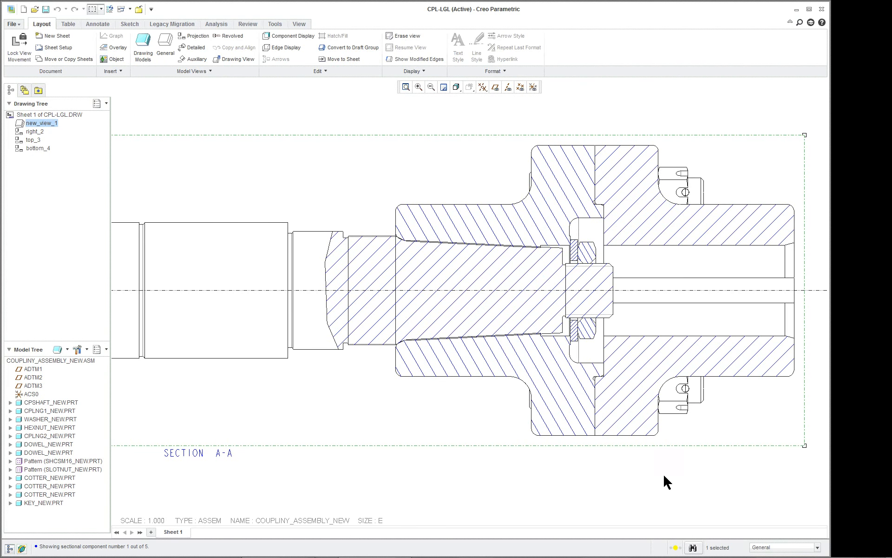
Erase the protruding cap screw edges at the flange fillet on both sides of the centerline in section A-A, using Edge Display's Erase Line.
{"action": "scroll", "coordinate": [728, 451], "scroll_direction": "up", "scroll_amount": 3}
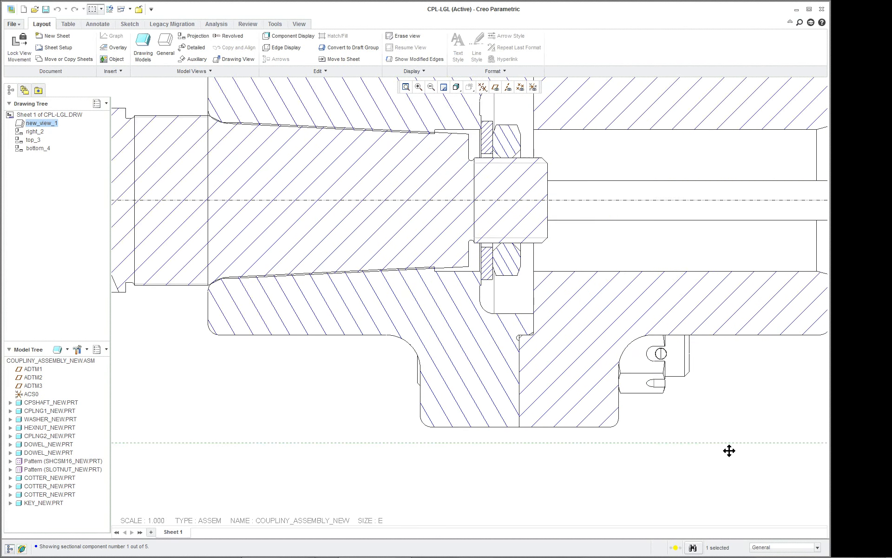
{"action": "scroll", "coordinate": [729, 450], "scroll_direction": "down", "scroll_amount": 3}
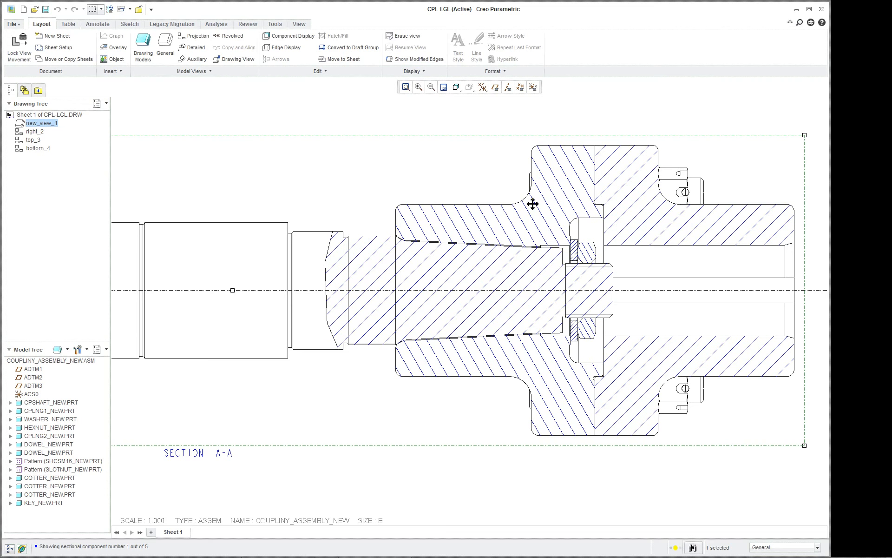
{"action": "scroll", "coordinate": [538, 163], "scroll_direction": "up", "scroll_amount": 10}
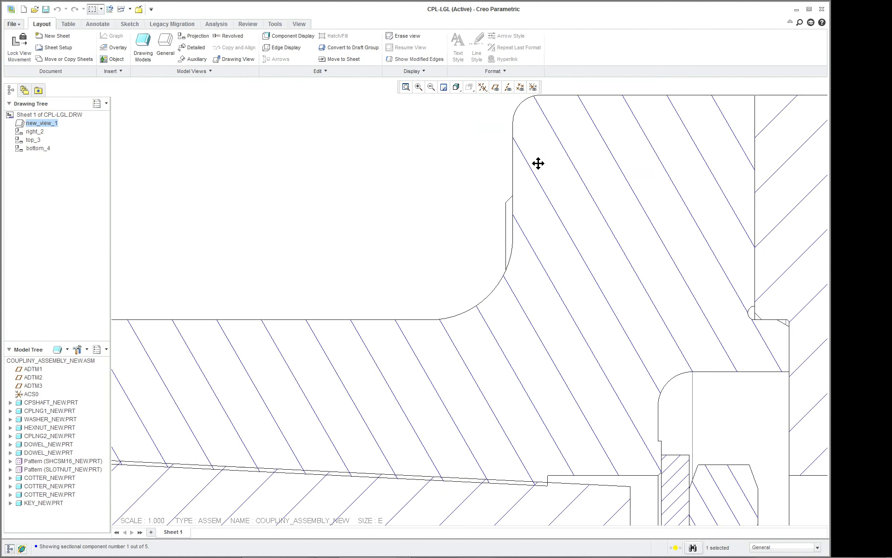
{"action": "left_click", "coordinate": [441, 171]}
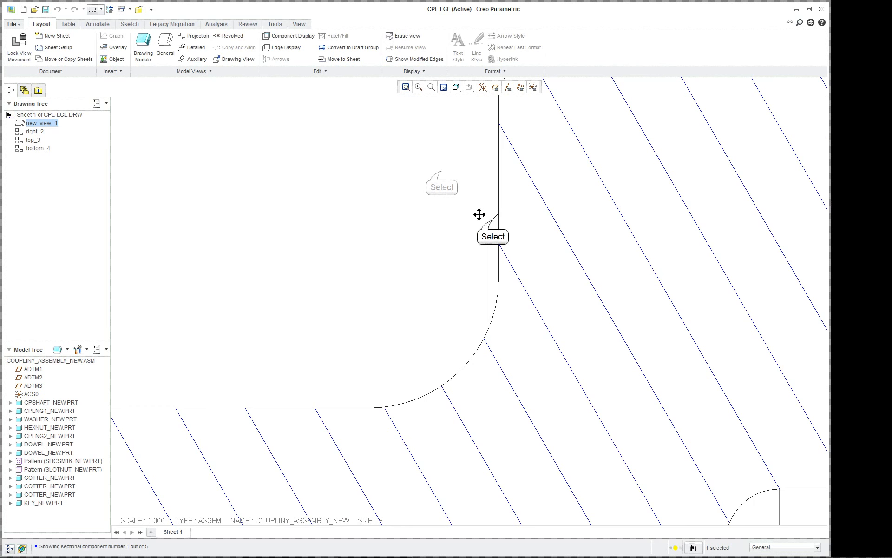
{"action": "left_click", "coordinate": [493, 221]}
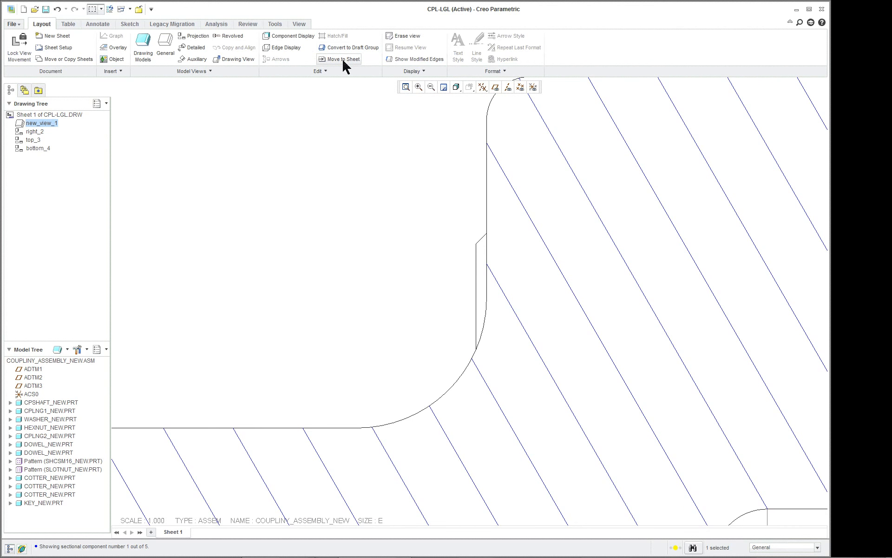
{"action": "left_click", "coordinate": [286, 48]}
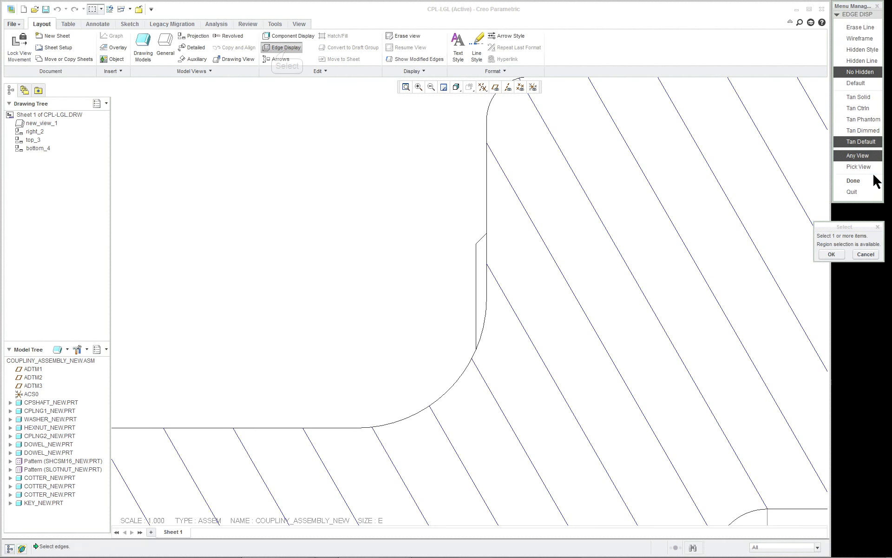
{"action": "left_click", "coordinate": [867, 28]}
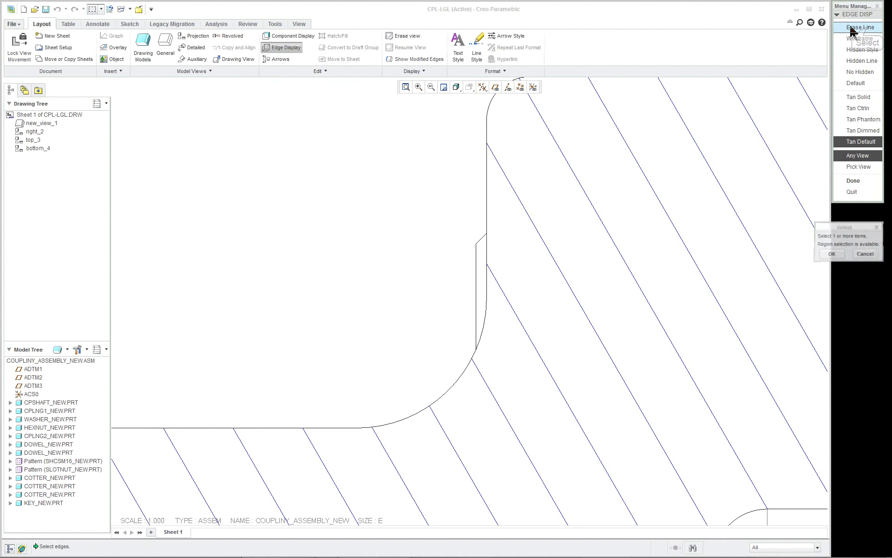
{"action": "left_click", "coordinate": [492, 253]}
{"action": "left_click", "coordinate": [478, 240]}
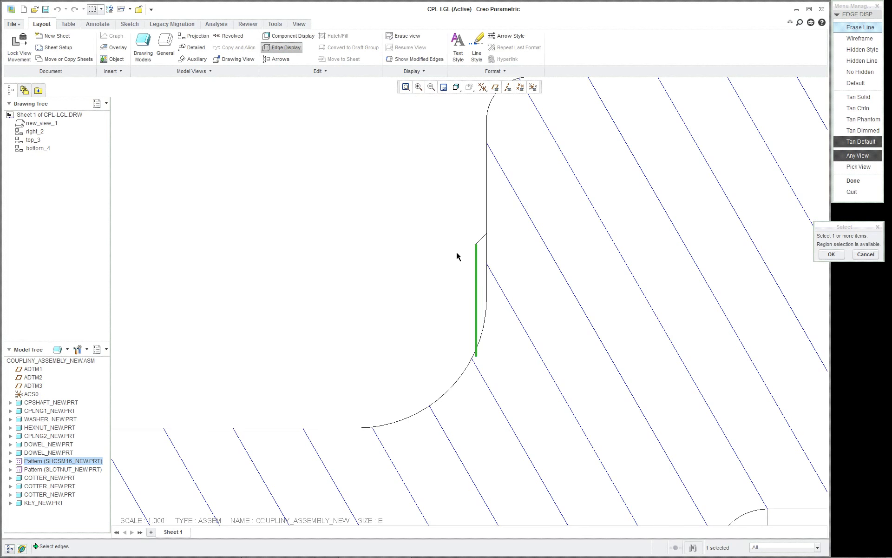
{"action": "left_click", "coordinate": [479, 241]}
{"action": "scroll", "coordinate": [474, 253], "scroll_direction": "down", "scroll_amount": 5}
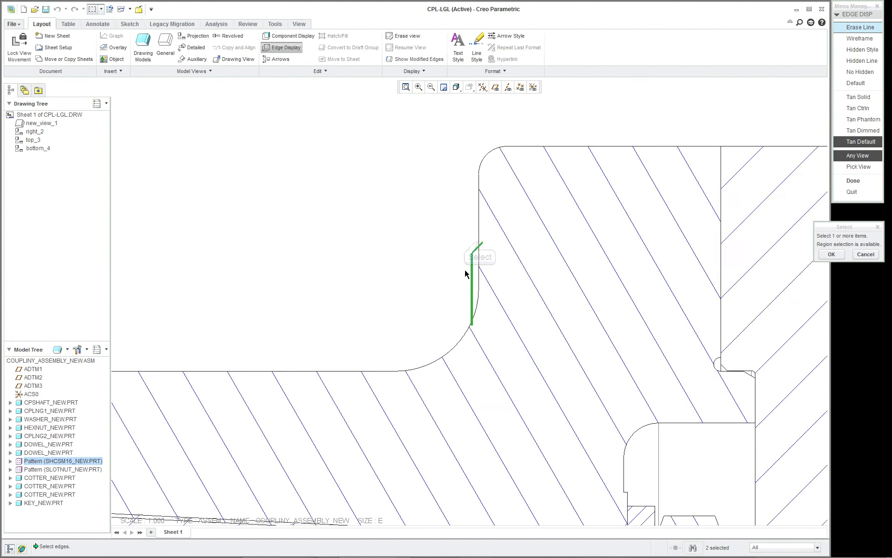
{"action": "scroll", "coordinate": [470, 399], "scroll_direction": "up", "scroll_amount": 5}
{"action": "scroll", "coordinate": [470, 404], "scroll_direction": "up", "scroll_amount": 3}
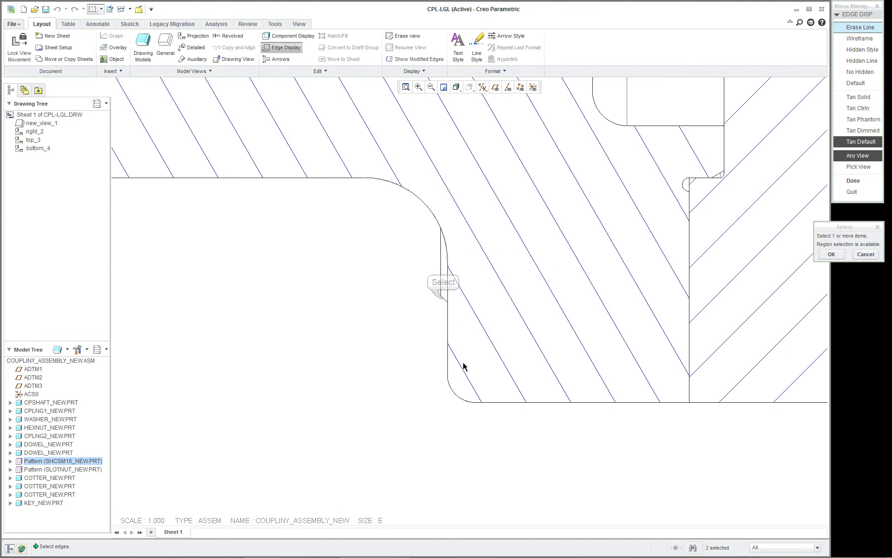
{"action": "left_click", "coordinate": [442, 285]}
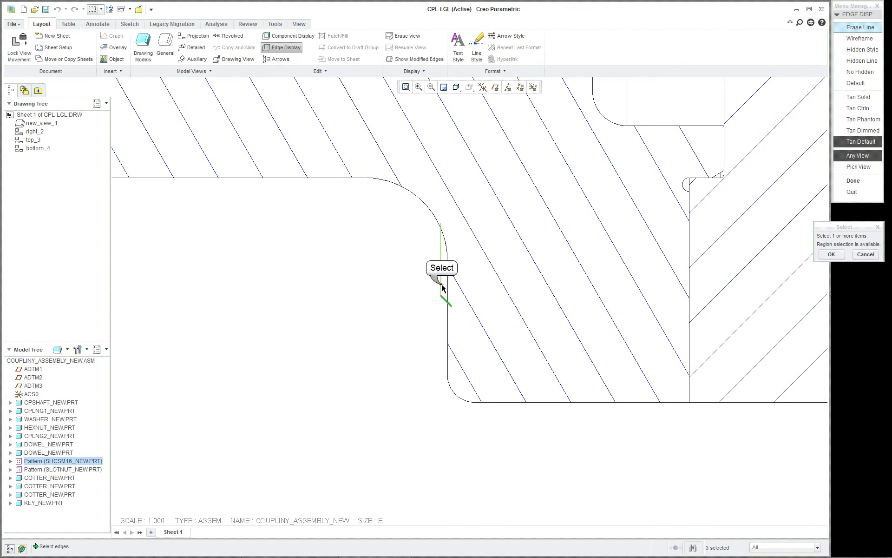
{"action": "left_click", "coordinate": [441, 283]}
{"action": "left_click", "coordinate": [832, 255]}
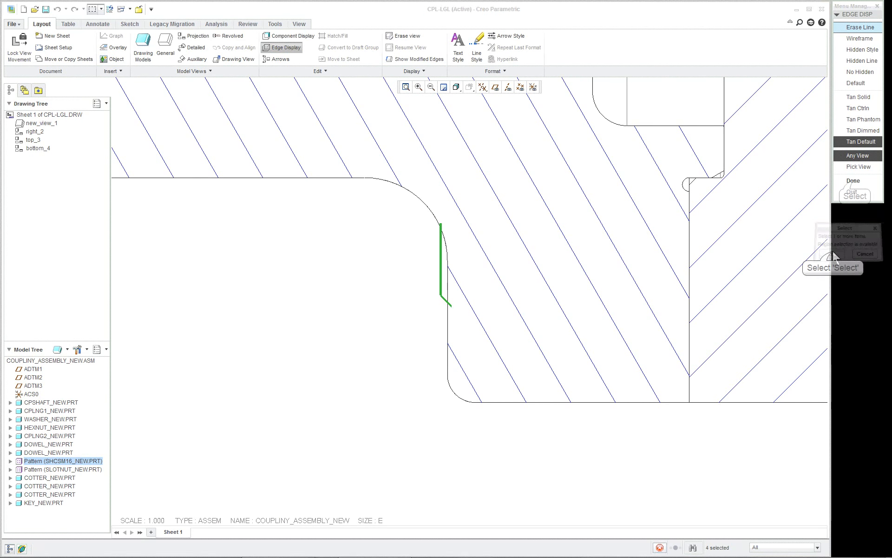
{"action": "left_click", "coordinate": [855, 181]}
Examine the section A-A view and compare it with section B-B and the other views on the sheet.
{"action": "scroll", "coordinate": [635, 297], "scroll_direction": "down", "scroll_amount": 5}
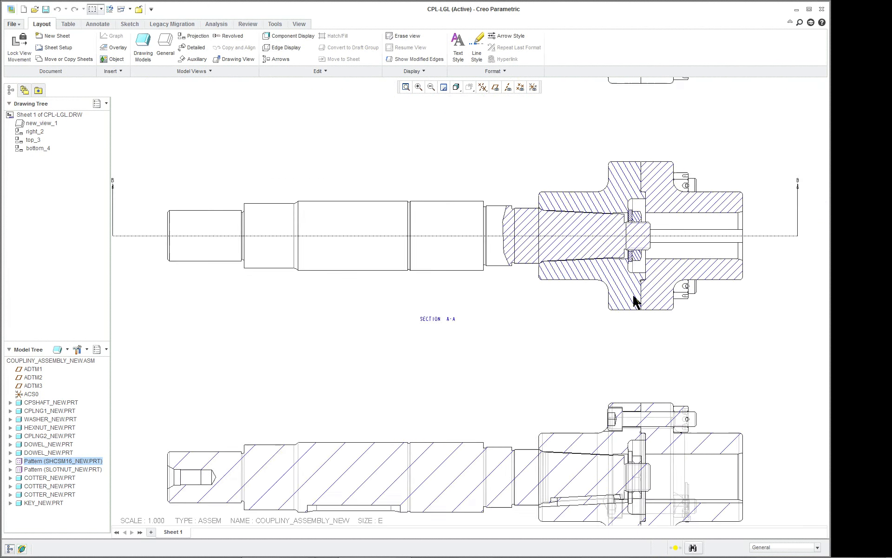
{"action": "scroll", "coordinate": [733, 222], "scroll_direction": "up", "scroll_amount": 5}
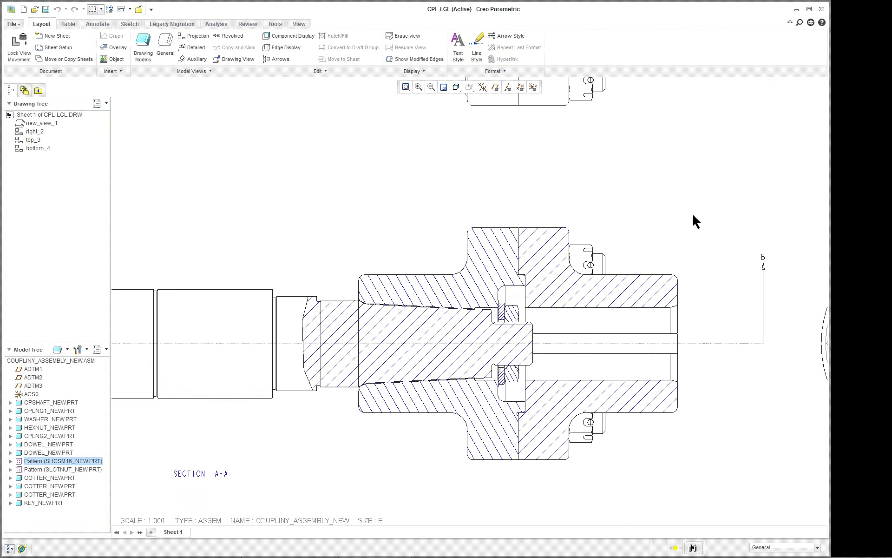
{"action": "scroll", "coordinate": [535, 274], "scroll_direction": "down", "scroll_amount": 6}
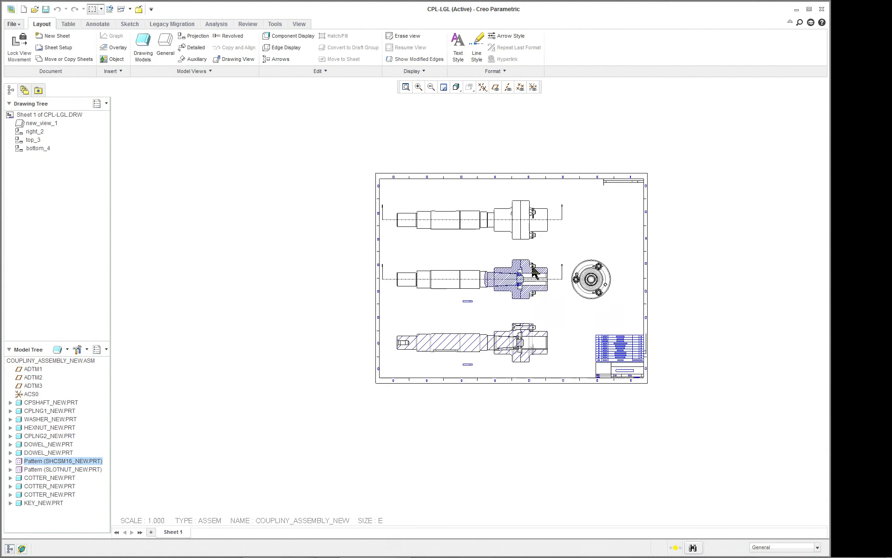
{"action": "scroll", "coordinate": [548, 302], "scroll_direction": "up", "scroll_amount": 3}
{"action": "scroll", "coordinate": [529, 276], "scroll_direction": "up", "scroll_amount": 5}
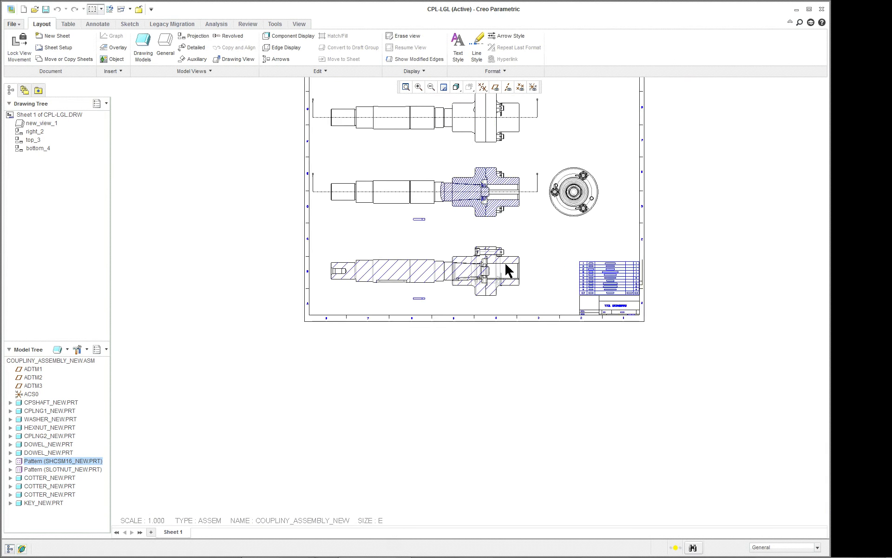
{"action": "scroll", "coordinate": [519, 261], "scroll_direction": "down", "scroll_amount": 2}
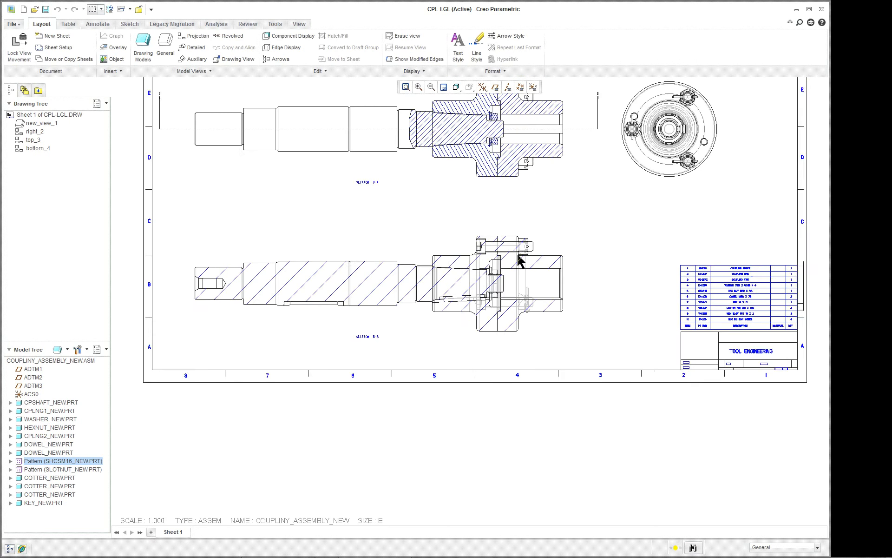
{"action": "scroll", "coordinate": [567, 227], "scroll_direction": "down", "scroll_amount": 2}
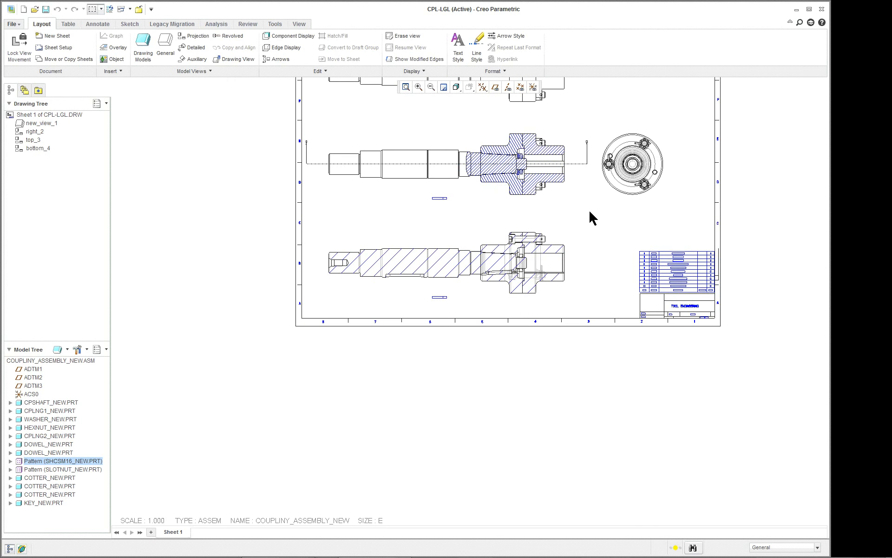
{"action": "scroll", "coordinate": [589, 212], "scroll_direction": "up", "scroll_amount": 2}
{"action": "double_click", "coordinate": [414, 259]}
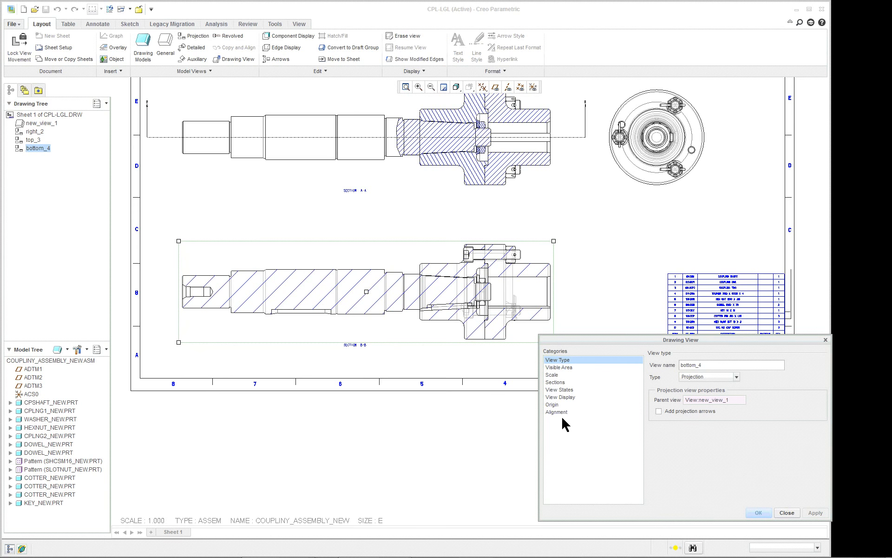
{"action": "left_click", "coordinate": [786, 512]}
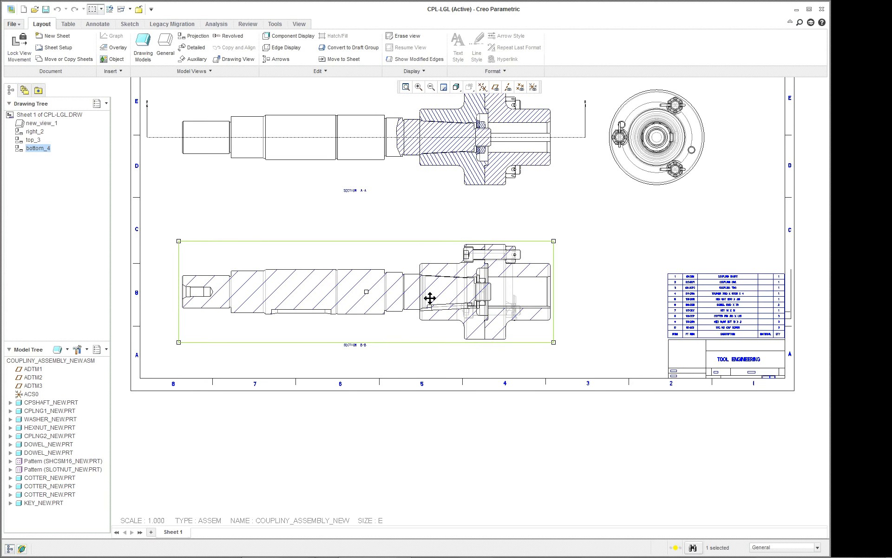
{"action": "left_click", "coordinate": [477, 424]}
Replace the hatching of the key between the shaft and coupling half in section B-B with a solid fill.
{"action": "double_click", "coordinate": [393, 308]}
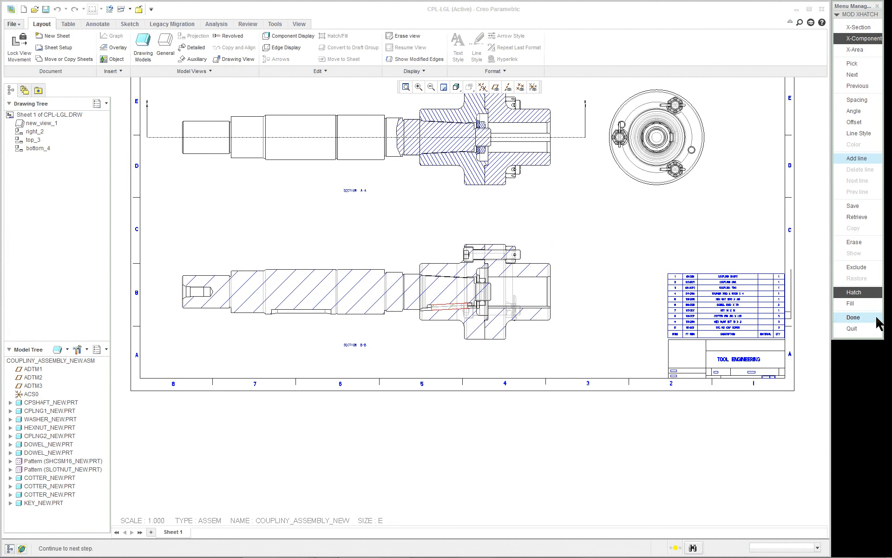
{"action": "scroll", "coordinate": [416, 320], "scroll_direction": "up", "scroll_amount": 1}
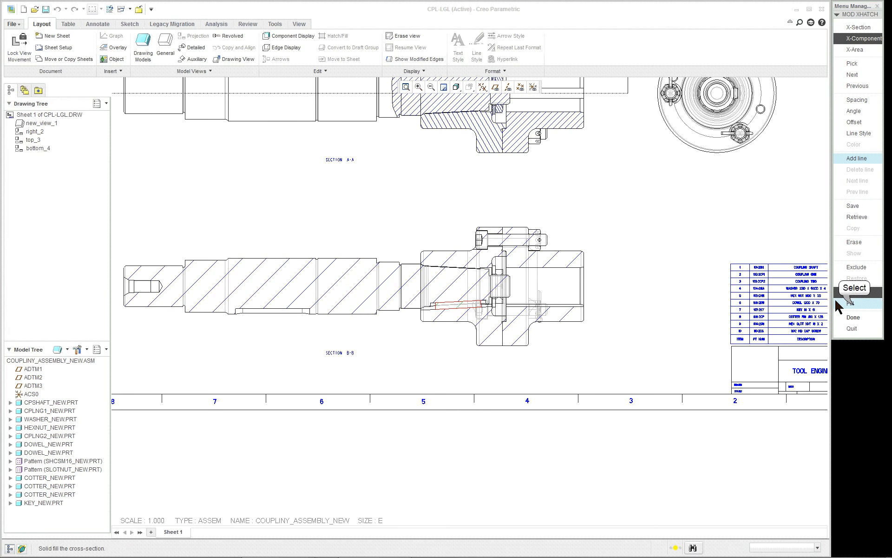
{"action": "left_click", "coordinate": [852, 304]}
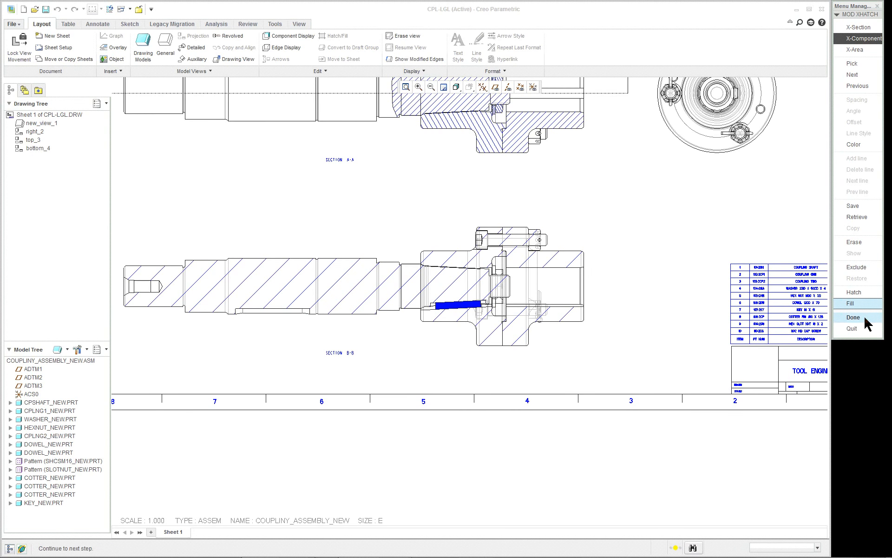
Go to the next sectioned component, the small round cotter pin in section B-B, and give it a solid fill.
{"action": "left_click", "coordinate": [856, 75]}
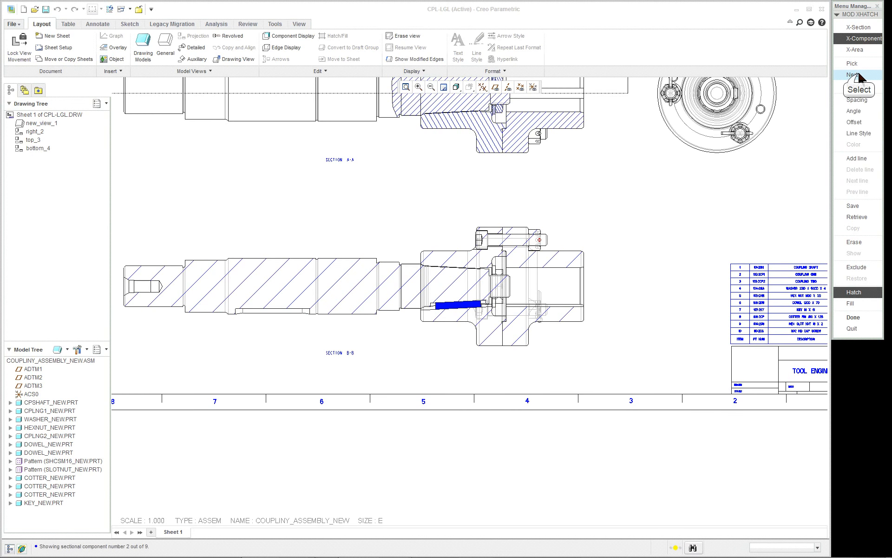
{"action": "scroll", "coordinate": [575, 236], "scroll_direction": "up", "scroll_amount": 5}
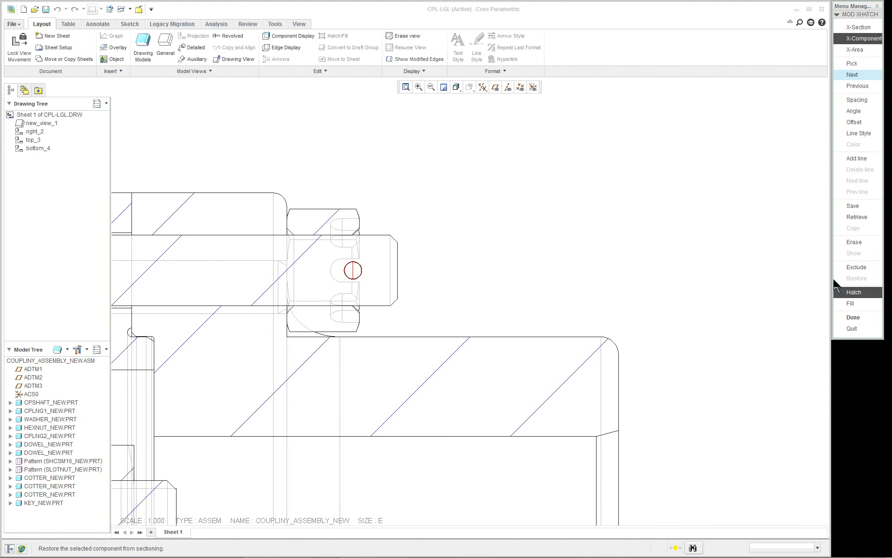
{"action": "left_click", "coordinate": [875, 303]}
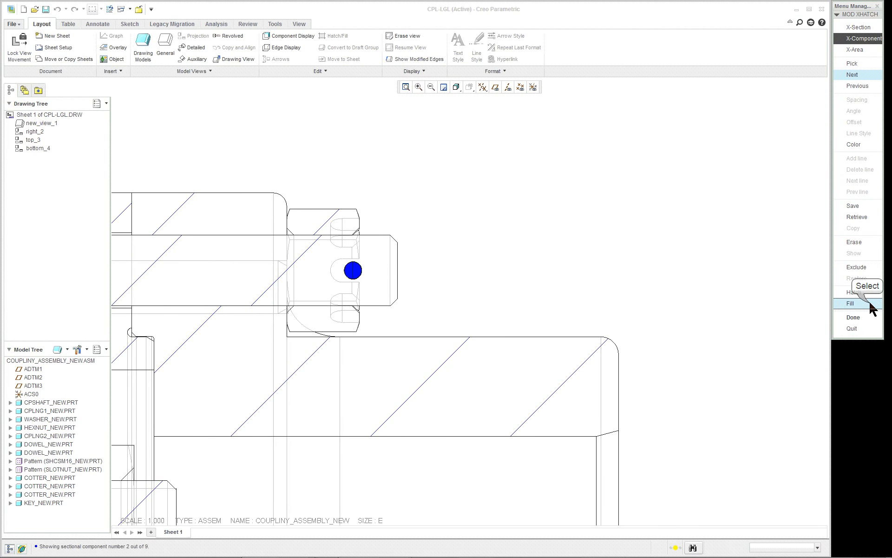
Go to the next sectioned component, the slotted nut on the cap screw, and exclude it from section B-B.
{"action": "scroll", "coordinate": [543, 311], "scroll_direction": "down", "scroll_amount": 3}
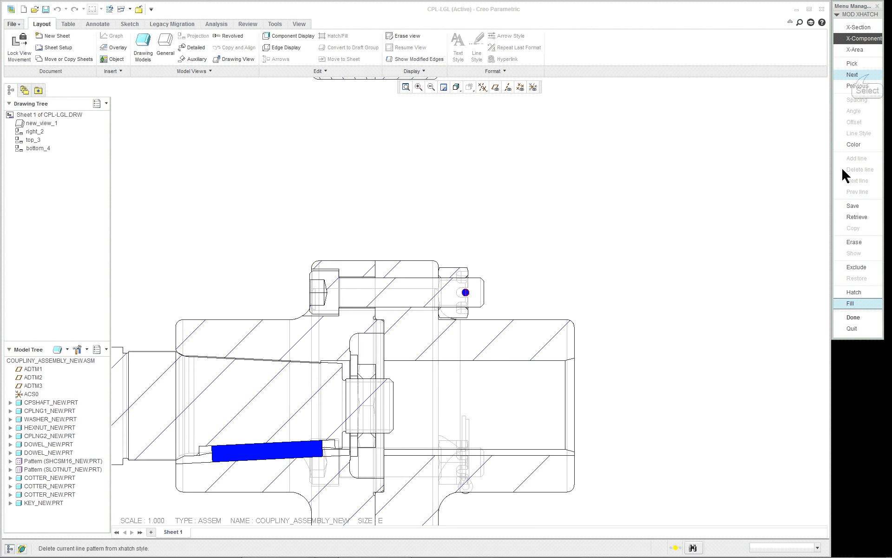
{"action": "left_click", "coordinate": [868, 74]}
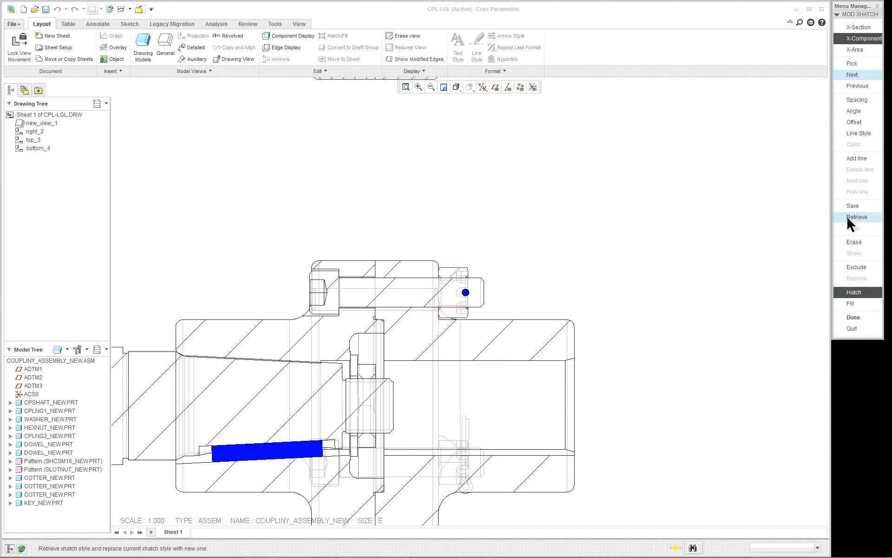
{"action": "left_click", "coordinate": [857, 267]}
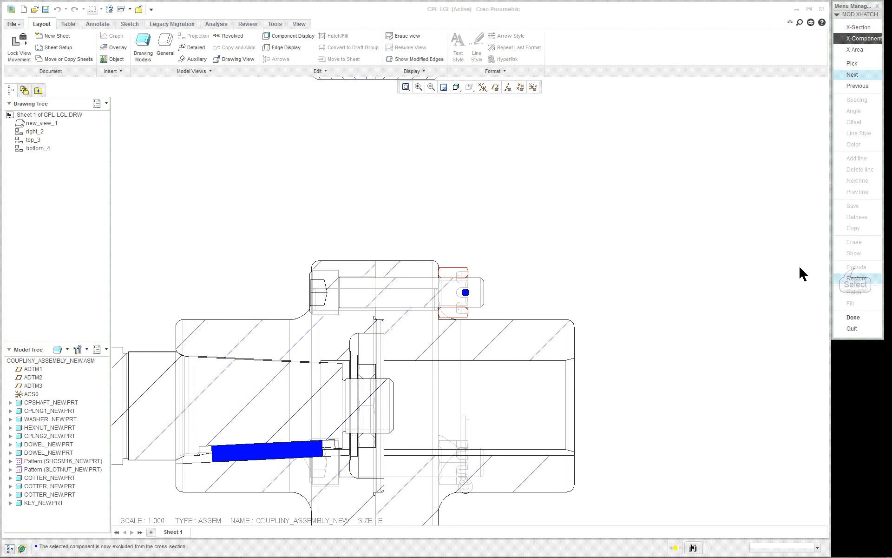
Go to the next sectioned component, the cap screw through the coupling flanges, and exclude it from section B-B.
{"action": "left_click", "coordinate": [865, 76]}
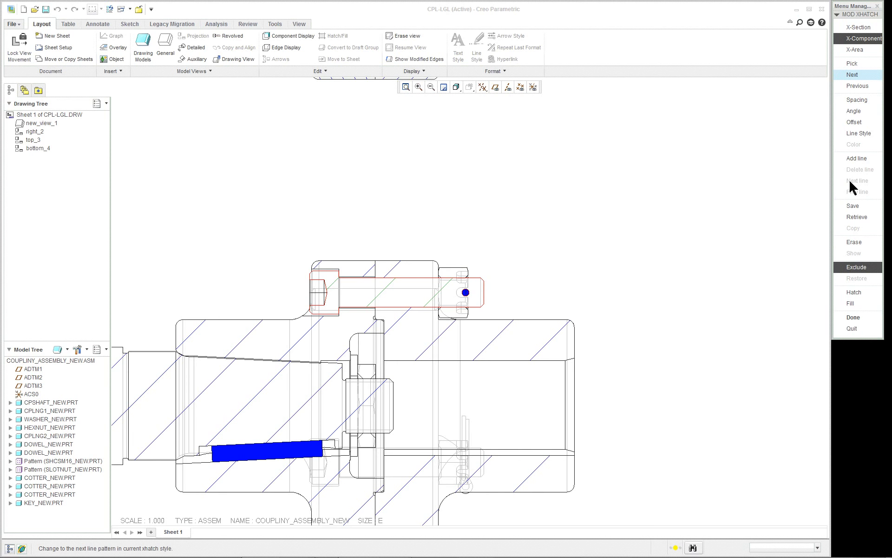
{"action": "left_click", "coordinate": [856, 268]}
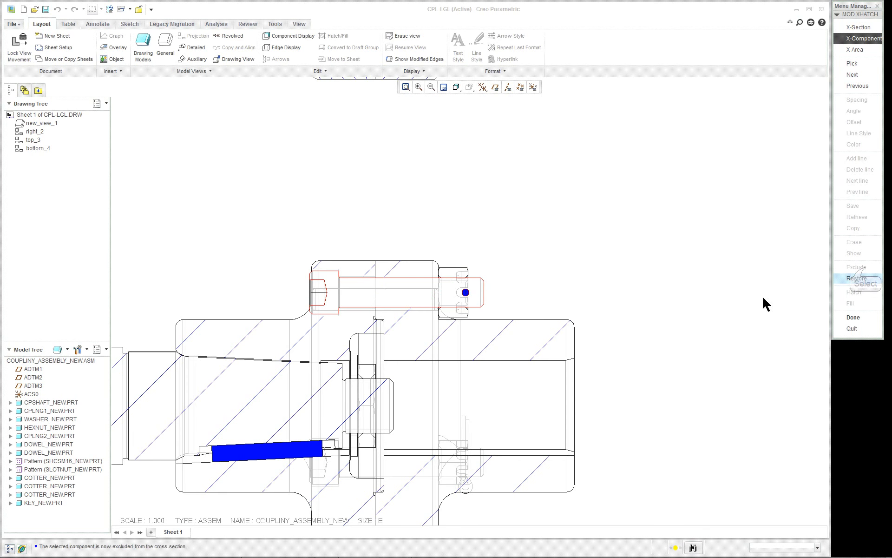
Go to the next sectioned component, the coupling half on the slotted-nut side, and halve its overall hatch spacing in section B-B.
{"action": "scroll", "coordinate": [723, 296], "scroll_direction": "up", "scroll_amount": 2}
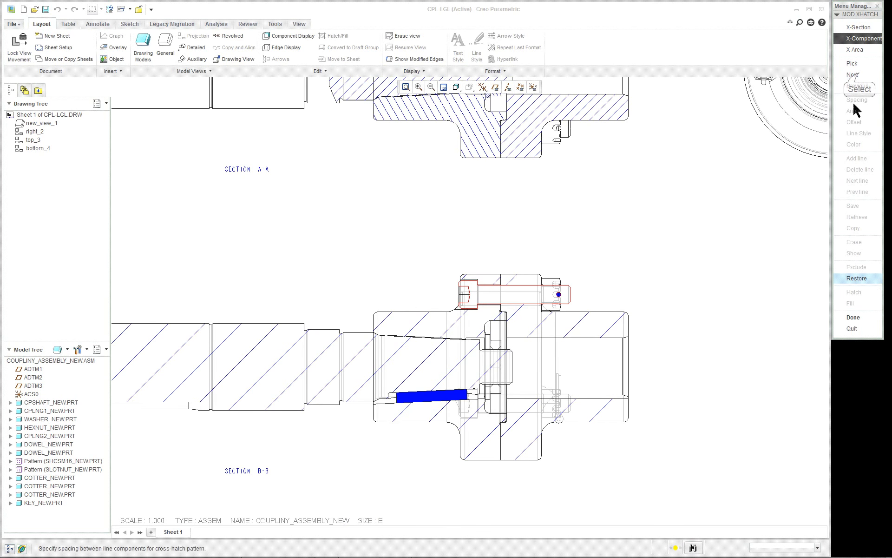
{"action": "left_click", "coordinate": [855, 75]}
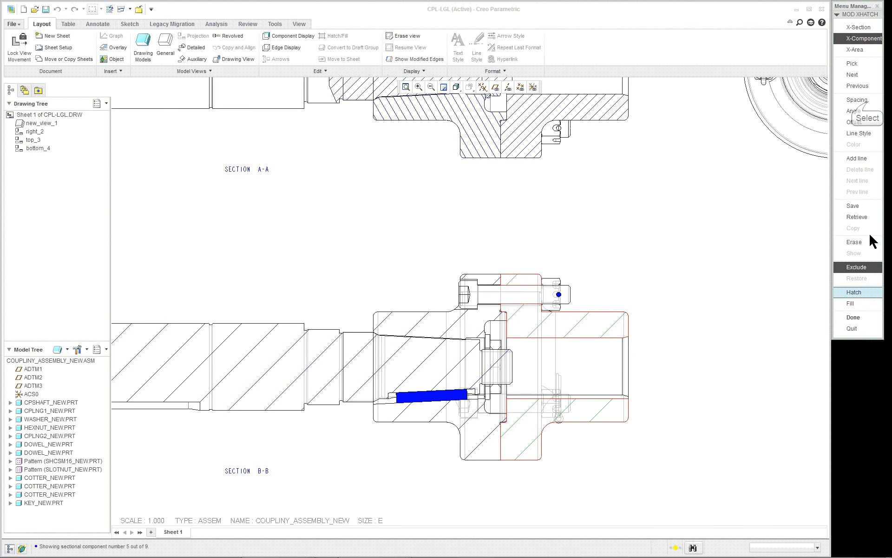
{"action": "left_click", "coordinate": [867, 100]}
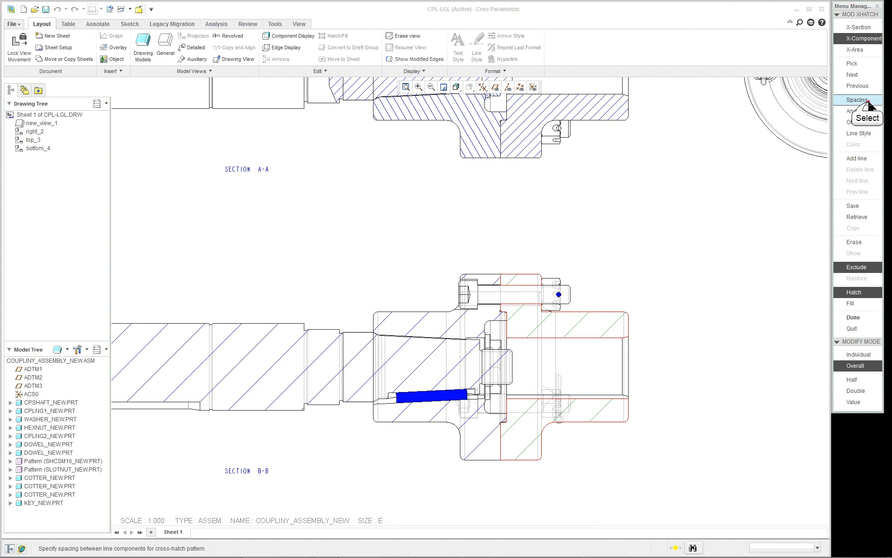
{"action": "left_click", "coordinate": [860, 390]}
{"action": "left_click", "coordinate": [861, 380]}
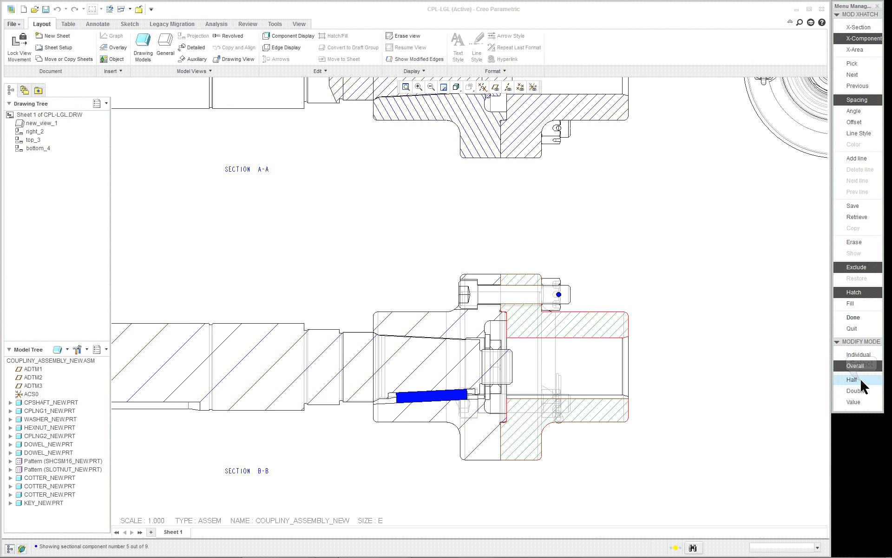
Exclude the hex nut on the shaft end from section B-B and give the washer behind it a solid fill.
{"action": "scroll", "coordinate": [538, 453], "scroll_direction": "up", "scroll_amount": 3}
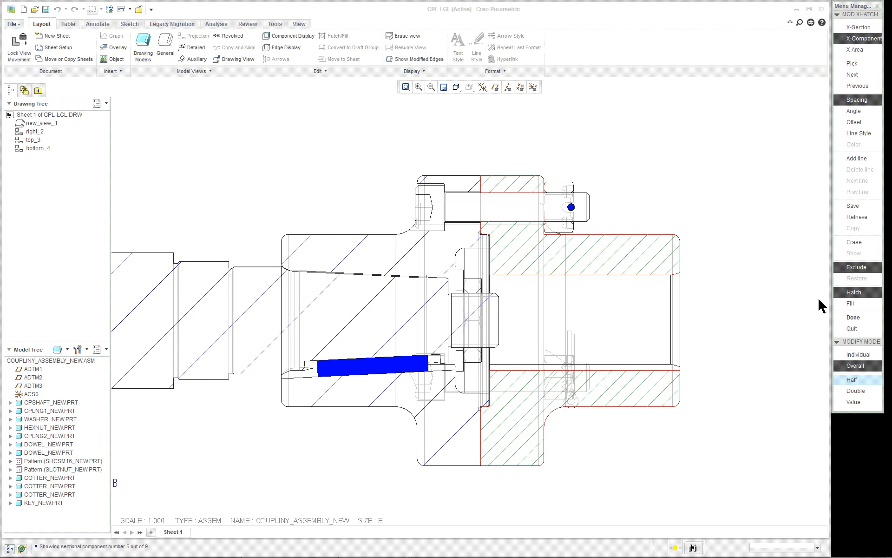
{"action": "left_click", "coordinate": [857, 76]}
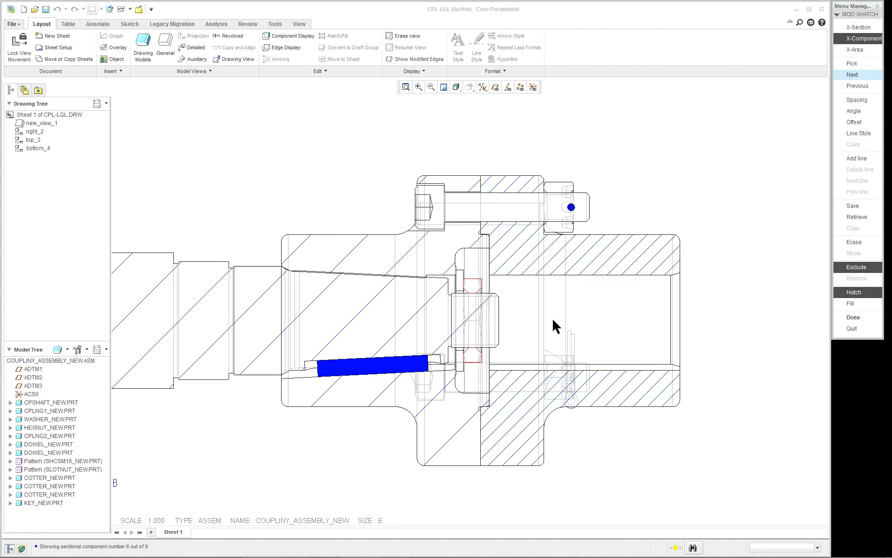
{"action": "scroll", "coordinate": [439, 323], "scroll_direction": "up", "scroll_amount": 1}
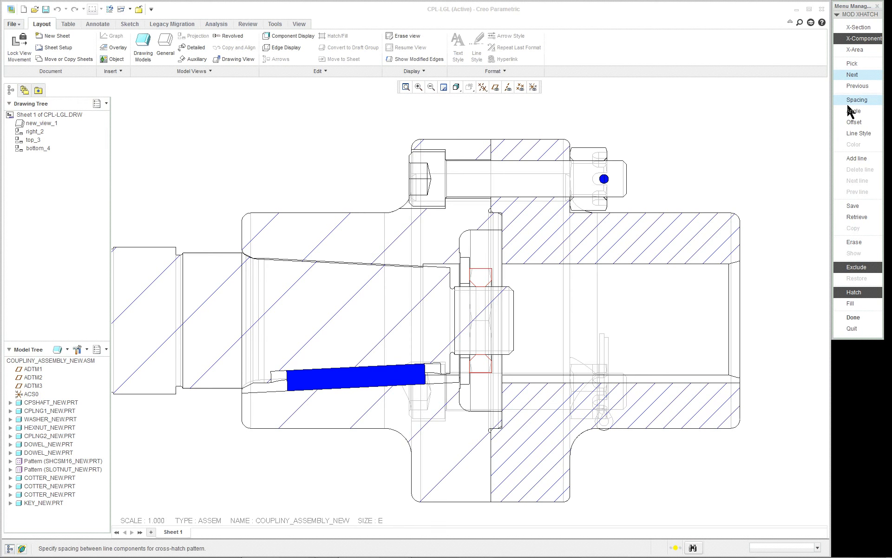
{"action": "left_click", "coordinate": [854, 269]}
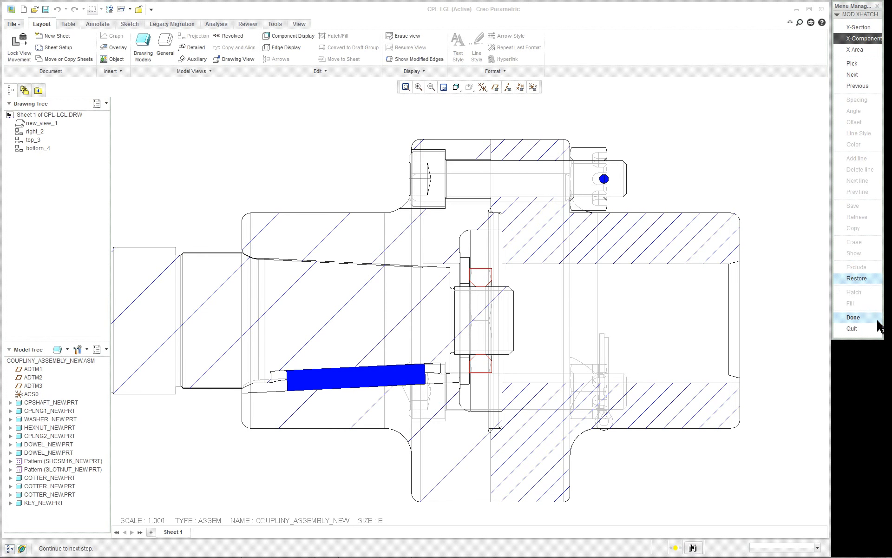
{"action": "left_click", "coordinate": [864, 74]}
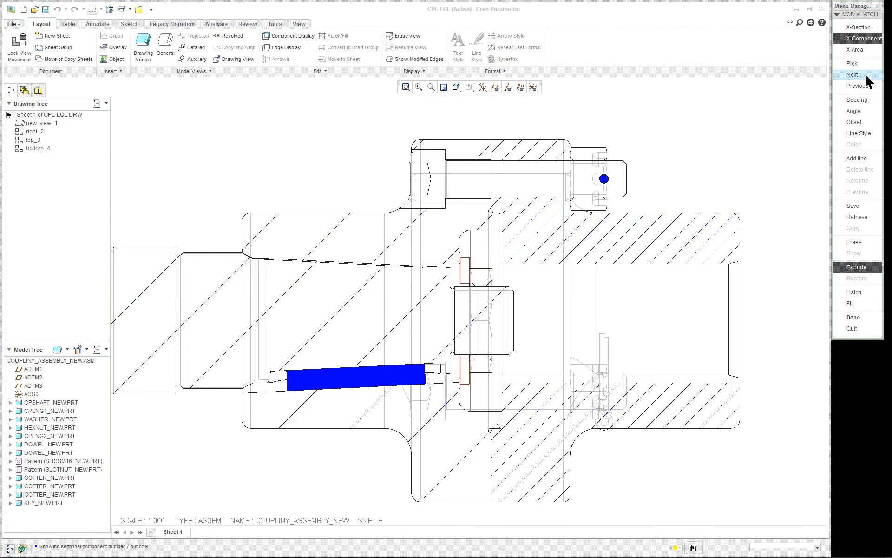
{"action": "left_click", "coordinate": [850, 303]}
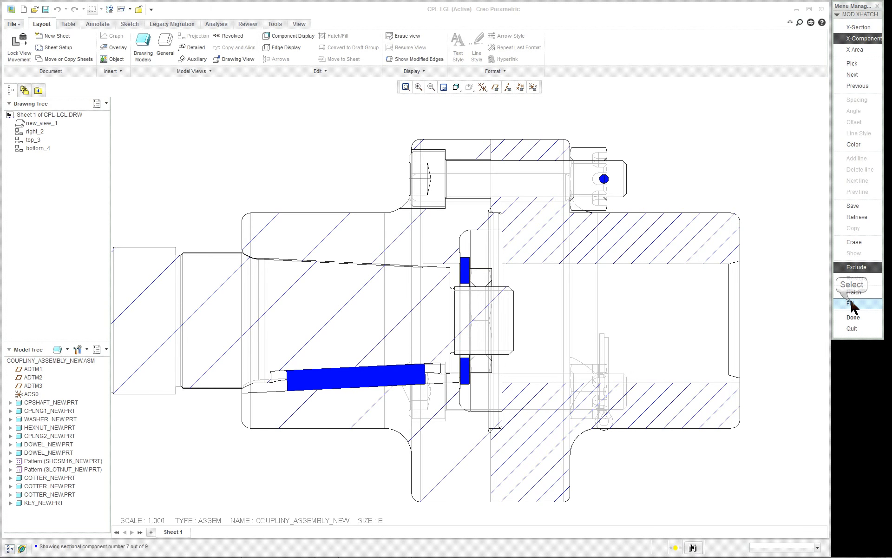
Go to the next sectioned component, the shaft-side coupling half, and set its overall hatch angle to 135 degrees in section B-B.
{"action": "left_click", "coordinate": [861, 74]}
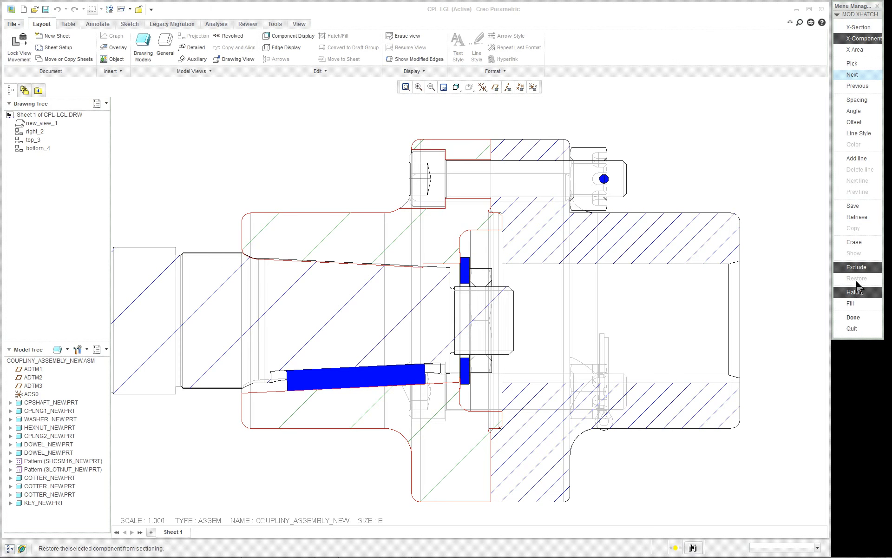
{"action": "left_click", "coordinate": [854, 110]}
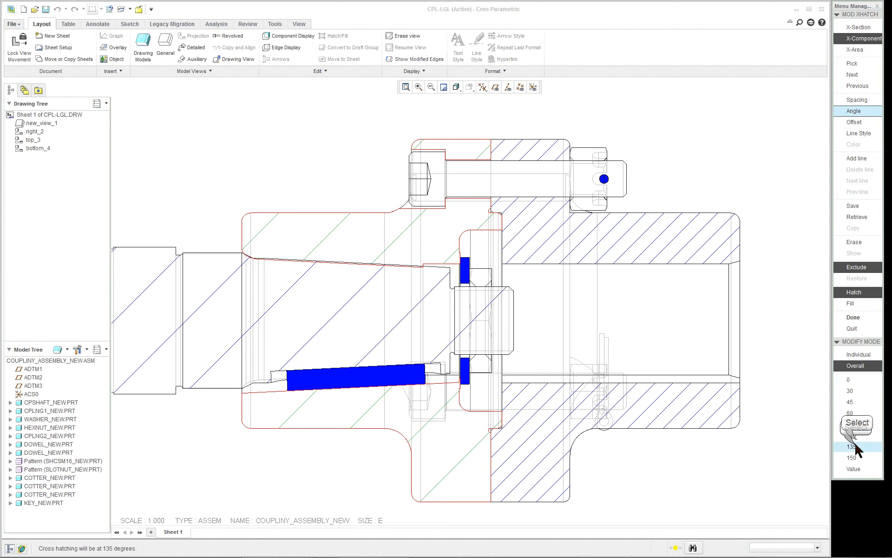
Set the shaft-side coupling half's hatching in section B-B to 120 degrees and tighten its line spacing by repeated halving.
{"action": "left_click", "coordinate": [851, 435]}
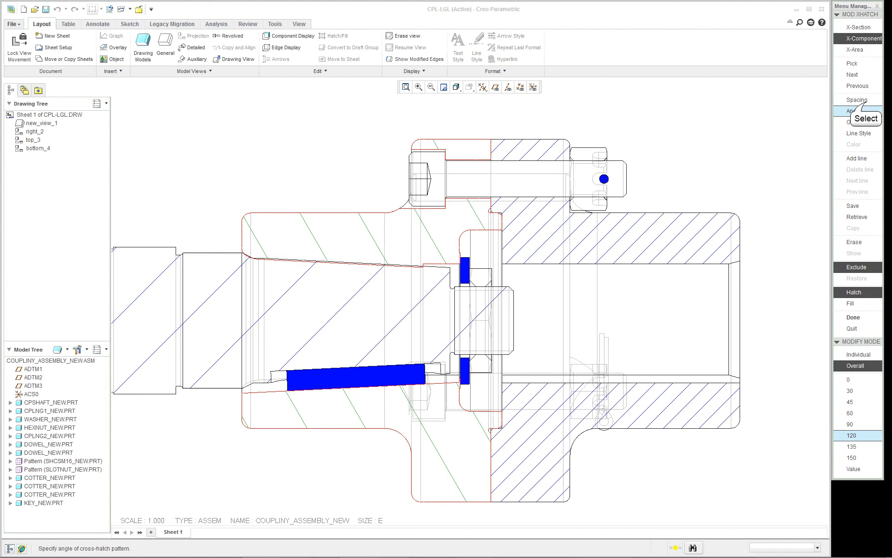
{"action": "left_click", "coordinate": [857, 100]}
{"action": "left_click", "coordinate": [876, 392]}
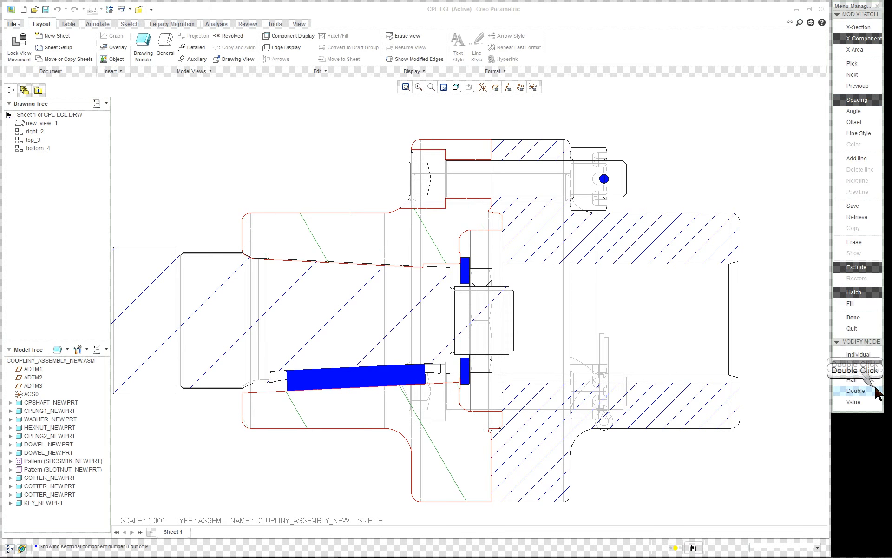
{"action": "left_click", "coordinate": [853, 379]}
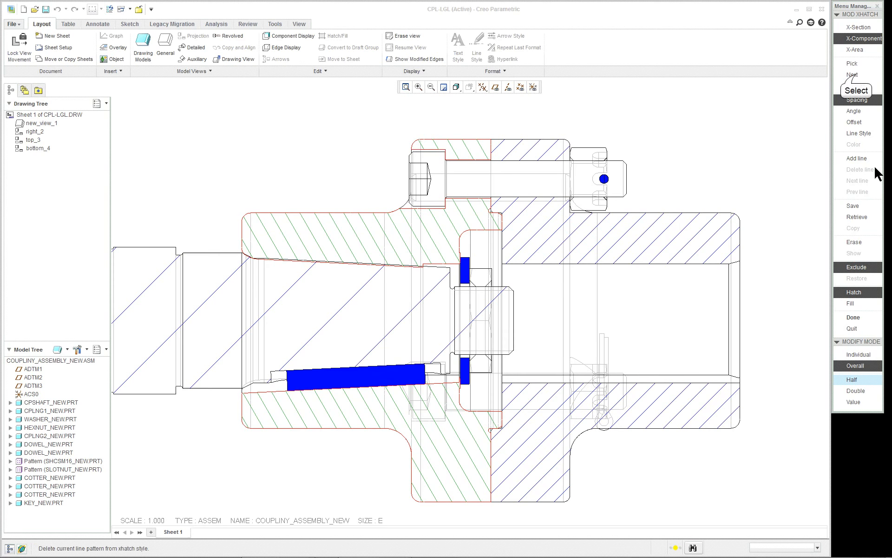
Advance to the shaft component in section B-B, exclude it from sectioning, and finish the hatch modification.
{"action": "left_click", "coordinate": [852, 75]}
{"action": "scroll", "coordinate": [625, 329], "scroll_direction": "down", "scroll_amount": 3}
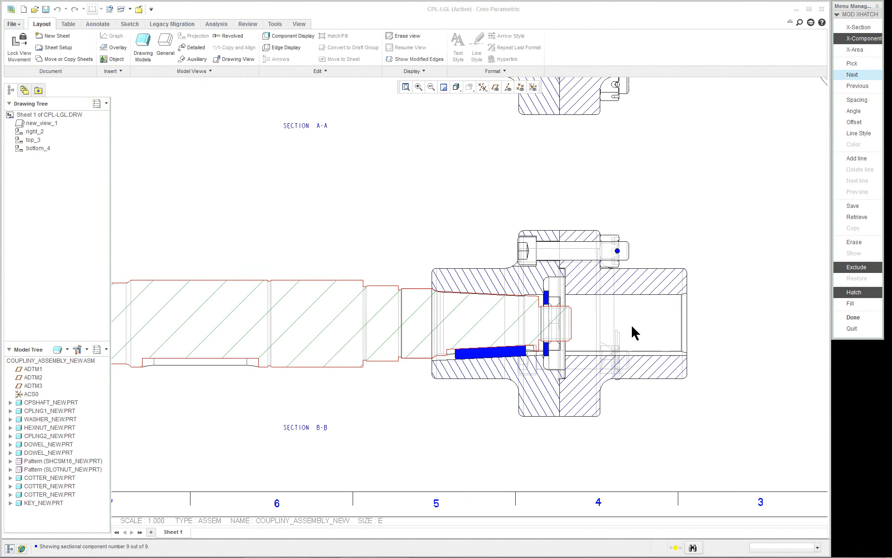
{"action": "scroll", "coordinate": [632, 327], "scroll_direction": "down", "scroll_amount": 4}
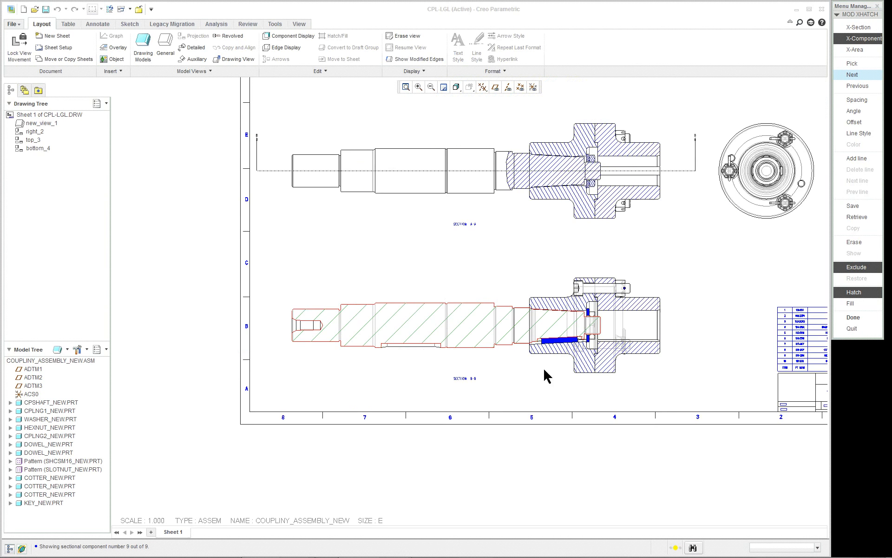
{"action": "scroll", "coordinate": [545, 370], "scroll_direction": "up", "scroll_amount": 3}
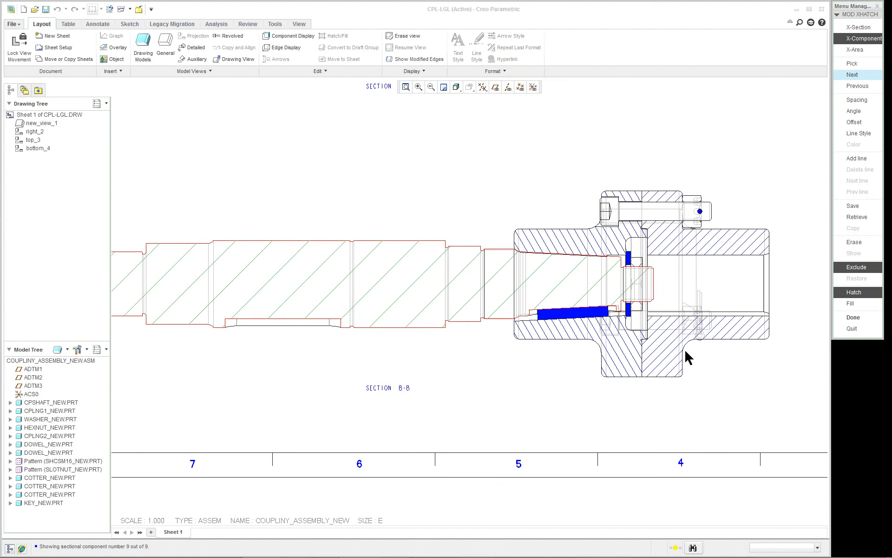
{"action": "scroll", "coordinate": [685, 349], "scroll_direction": "down", "scroll_amount": 2}
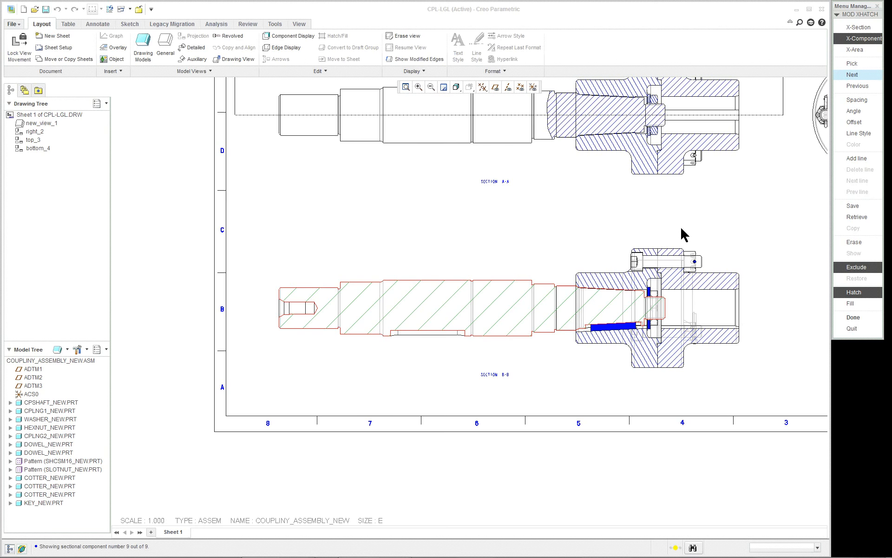
{"action": "scroll", "coordinate": [681, 224], "scroll_direction": "down", "scroll_amount": 3}
{"action": "scroll", "coordinate": [692, 210], "scroll_direction": "up", "scroll_amount": 5}
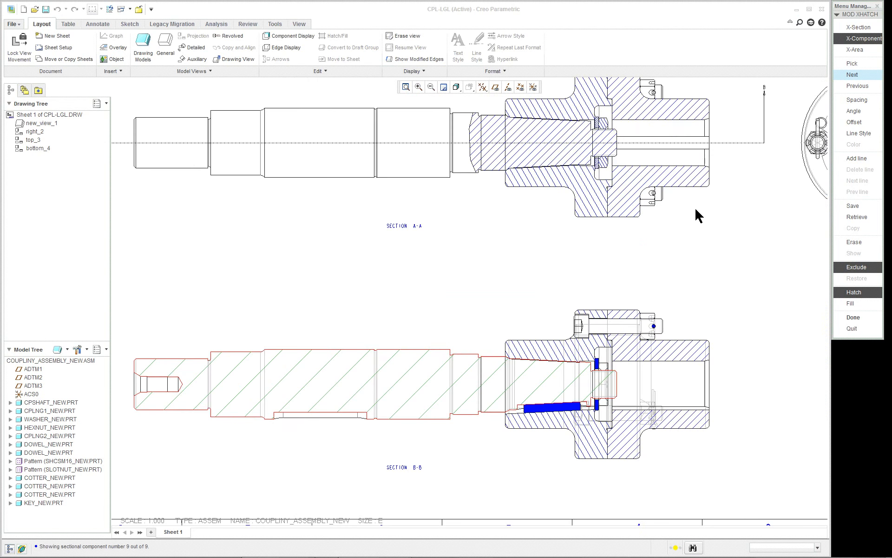
{"action": "scroll", "coordinate": [667, 339], "scroll_direction": "down", "scroll_amount": 1}
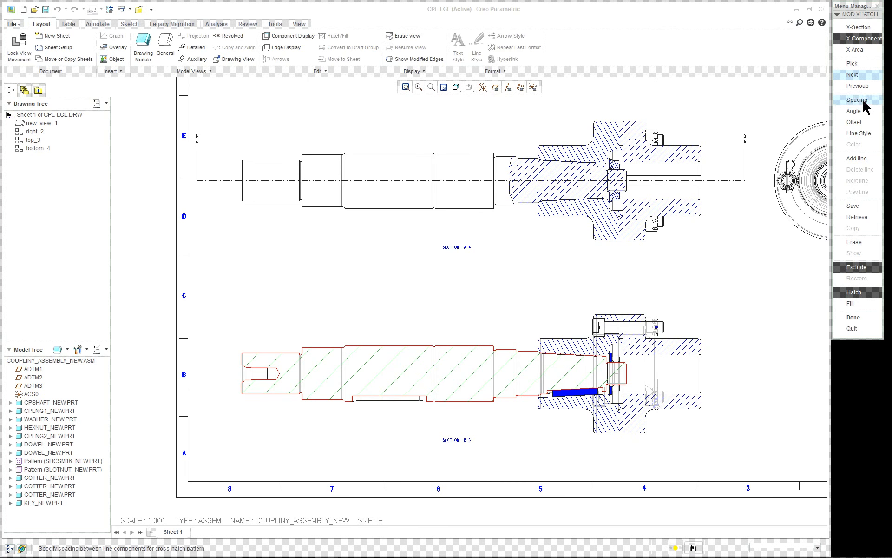
{"action": "left_click", "coordinate": [857, 267]}
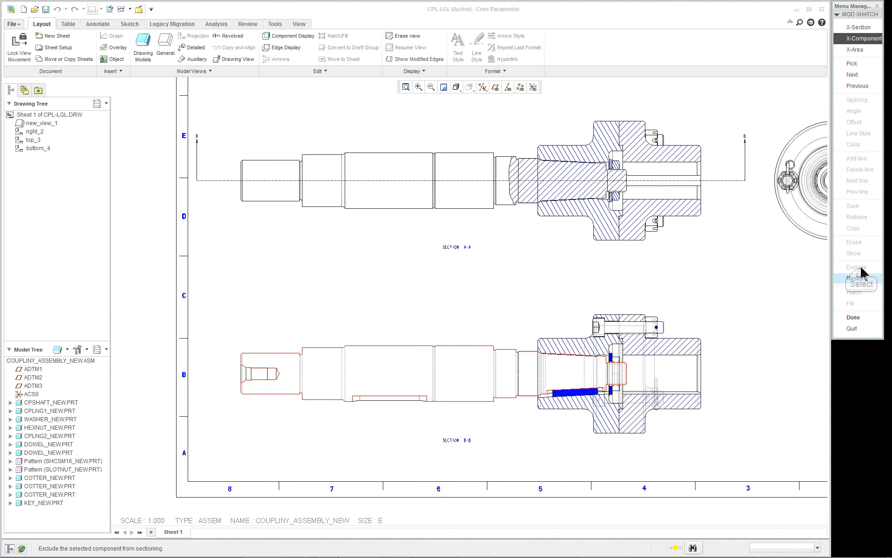
{"action": "left_click", "coordinate": [862, 319]}
Set the display style of the section B-B view, bottom_4, to No Hidden.
{"action": "scroll", "coordinate": [754, 370], "scroll_direction": "down", "scroll_amount": 1}
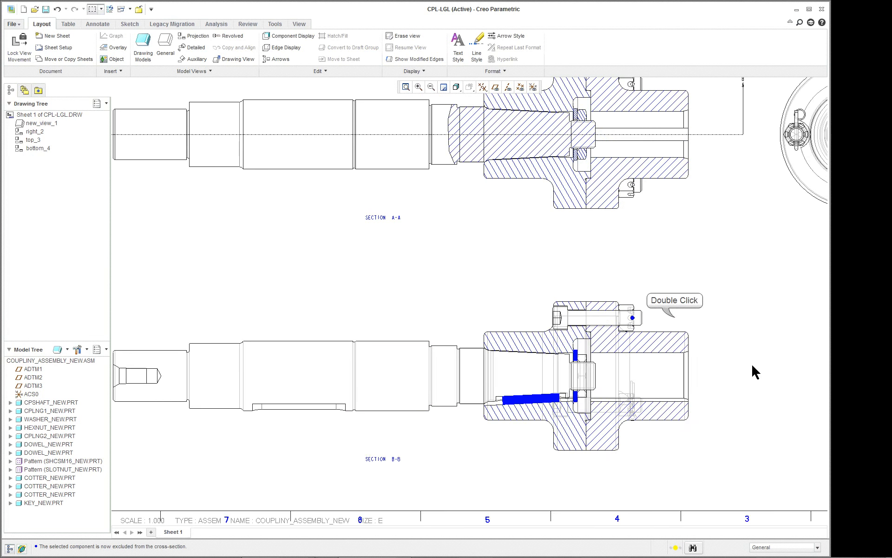
{"action": "double_click", "coordinate": [686, 371]}
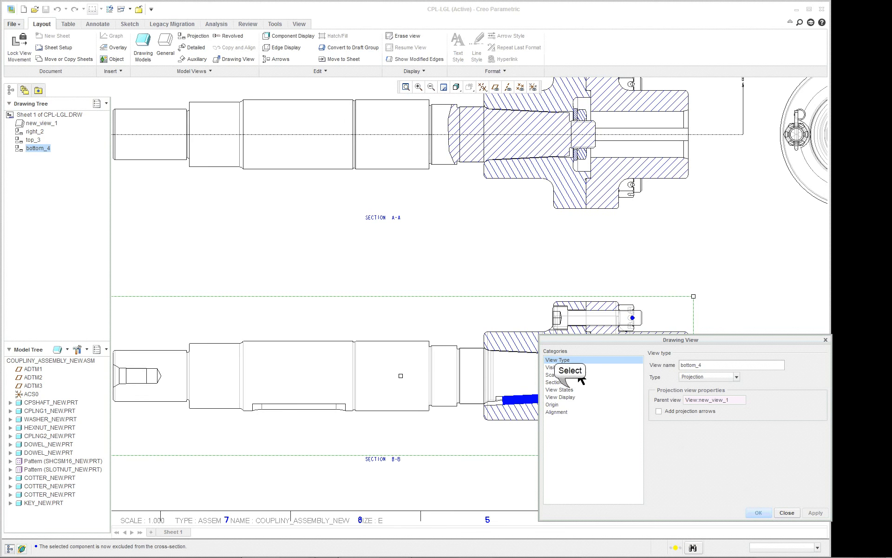
{"action": "left_click", "coordinate": [571, 397]}
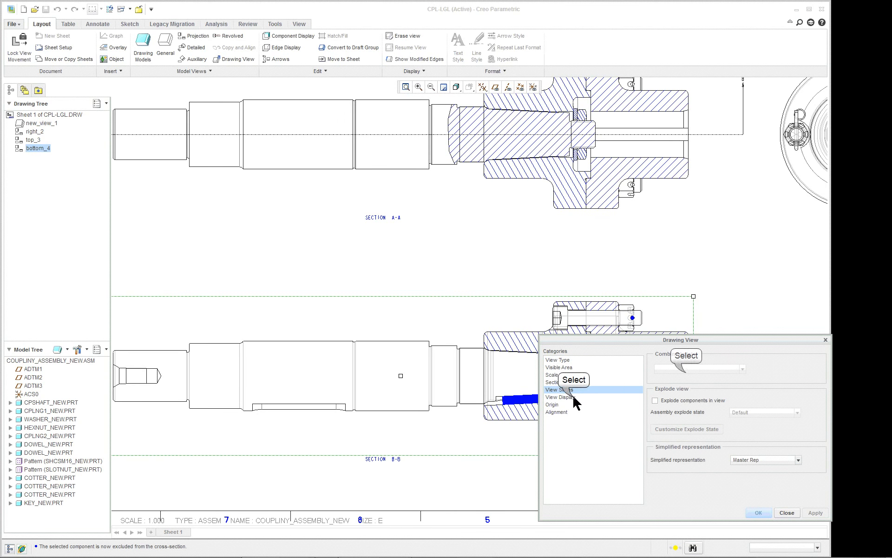
{"action": "left_click", "coordinate": [687, 374]}
{"action": "left_click", "coordinate": [702, 412]}
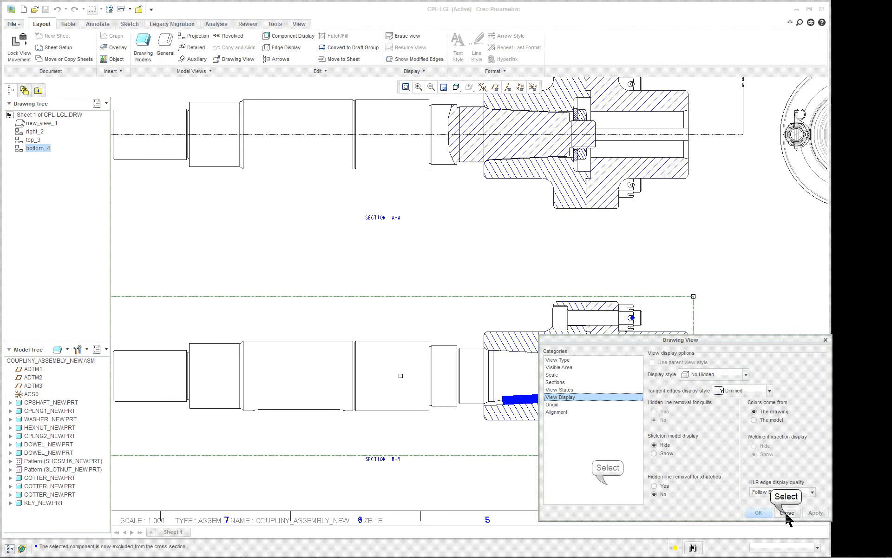
{"action": "left_click", "coordinate": [759, 512]}
{"action": "left_click", "coordinate": [608, 487]}
Add section B as a full 2D cross-section to the uppermost view, top_3, and apply it.
{"action": "scroll", "coordinate": [608, 489], "scroll_direction": "down", "scroll_amount": 4}
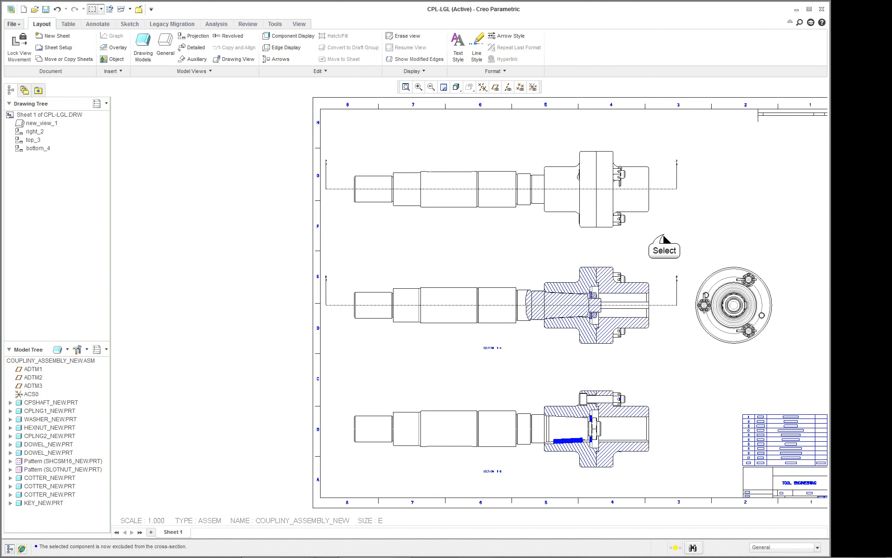
{"action": "left_click", "coordinate": [574, 192]}
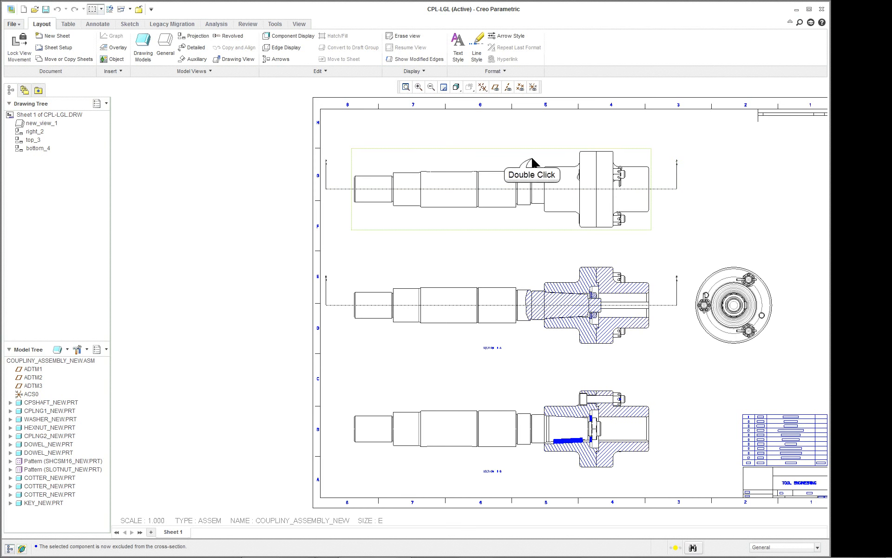
{"action": "double_click", "coordinate": [533, 163]}
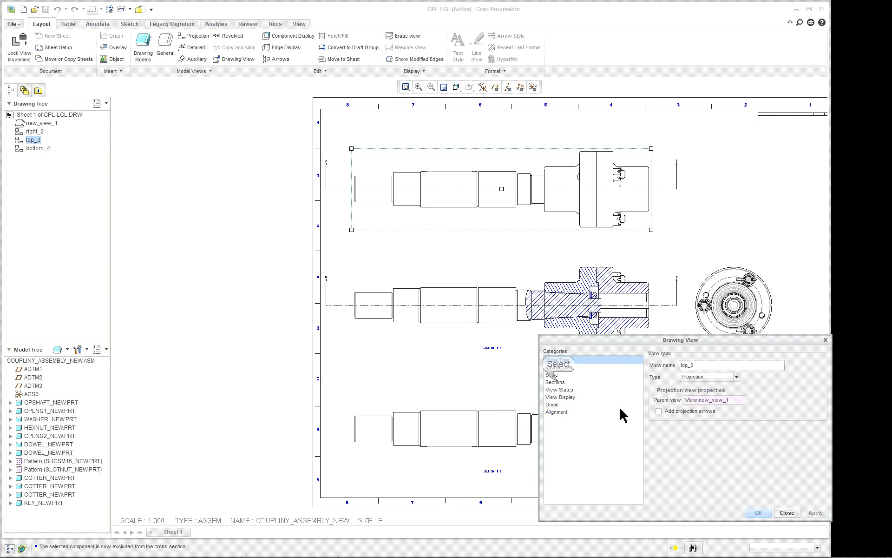
{"action": "left_click", "coordinate": [560, 382]}
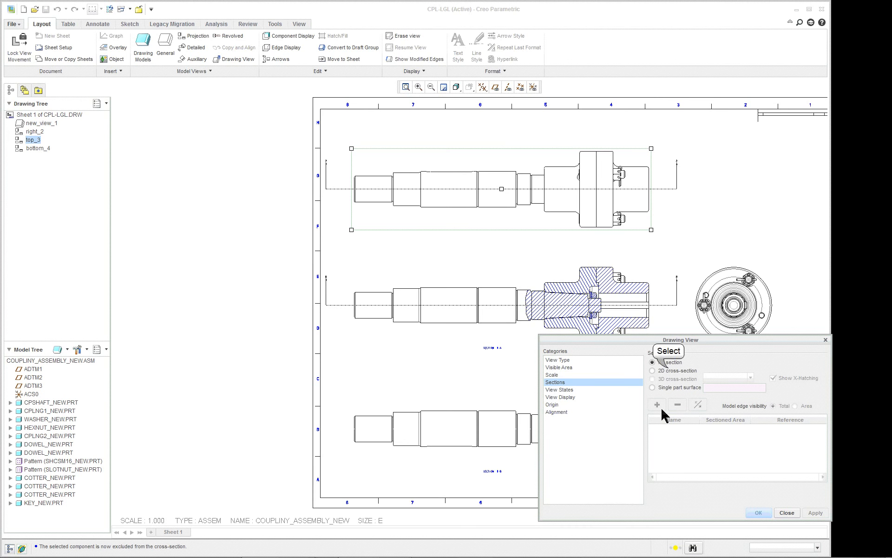
{"action": "left_click", "coordinate": [668, 369]}
{"action": "left_click", "coordinate": [657, 403]}
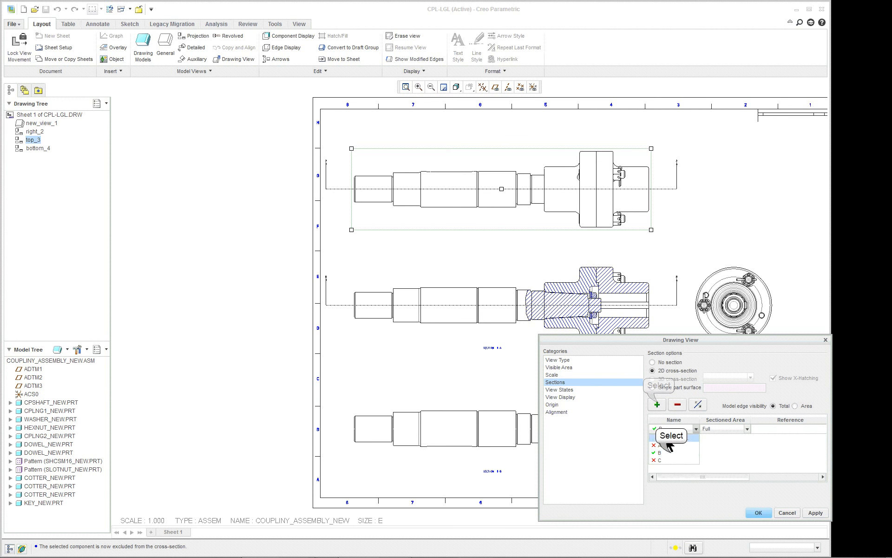
{"action": "left_click", "coordinate": [672, 453]}
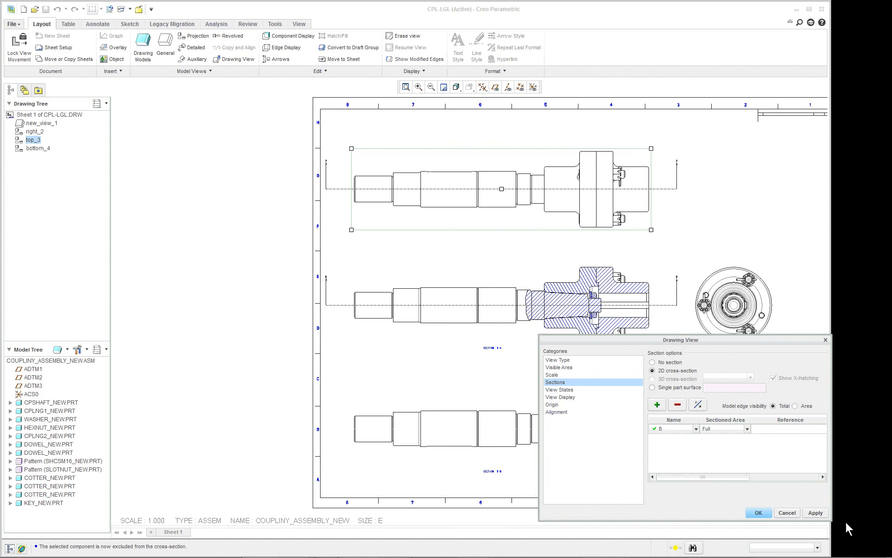
{"action": "left_click", "coordinate": [816, 513]}
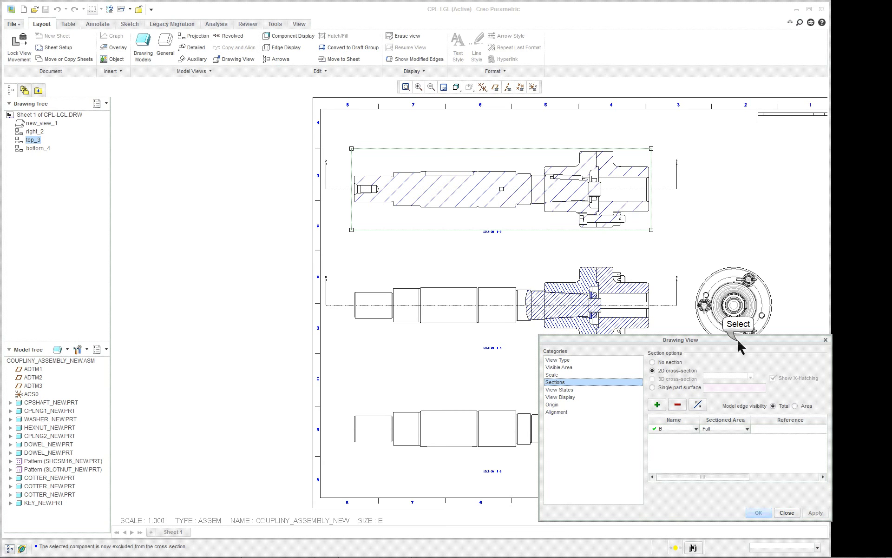
Change the sectioned area of section B in view top_3 to Local, with its center point on the shaft's free end.
{"action": "left_click_drag", "start_coordinate": [739, 340], "coordinate": [389, 354]}
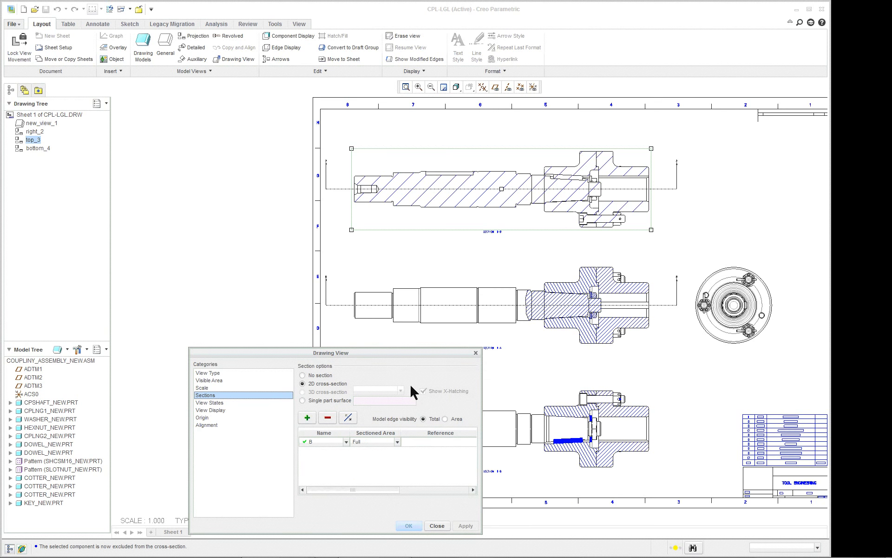
{"action": "left_click", "coordinate": [396, 442]}
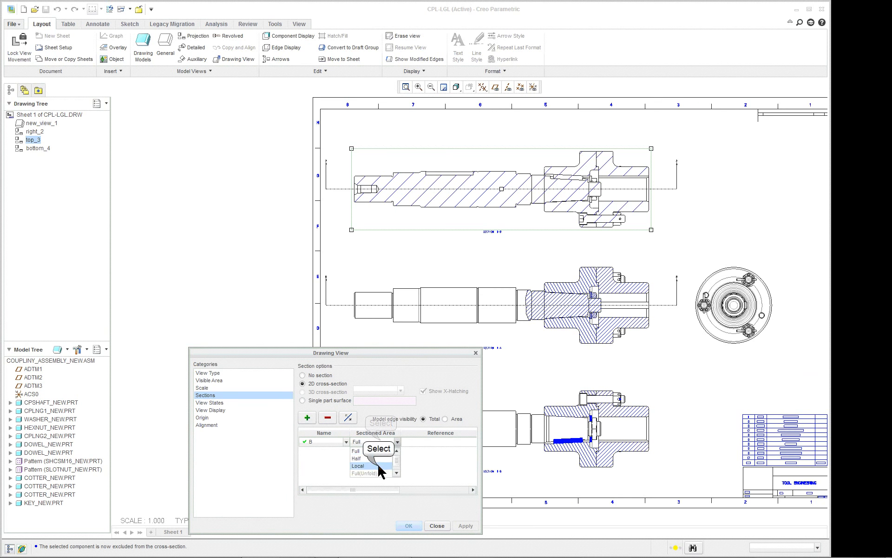
{"action": "left_click", "coordinate": [378, 466]}
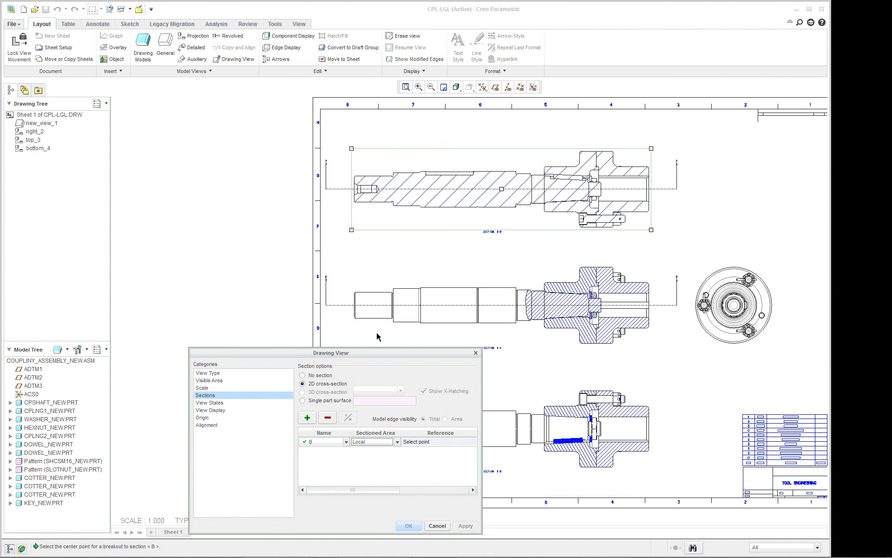
{"action": "left_click", "coordinate": [362, 175]}
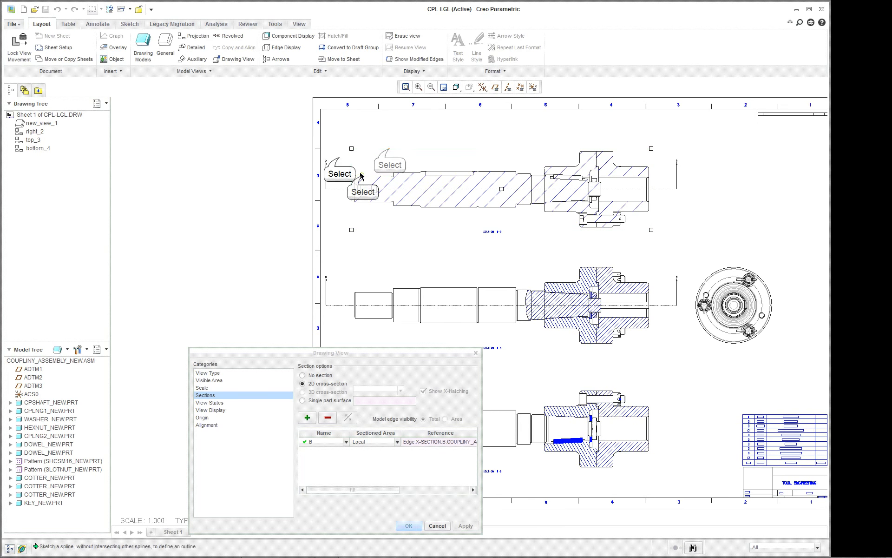
Sketch a closed spline around the shaft's free end and keyway portion as the breakout outline for section B, and apply it.
{"action": "left_click", "coordinate": [339, 157]}
{"action": "left_click", "coordinate": [389, 149]}
{"action": "left_click", "coordinate": [433, 144]}
{"action": "left_click", "coordinate": [479, 155]}
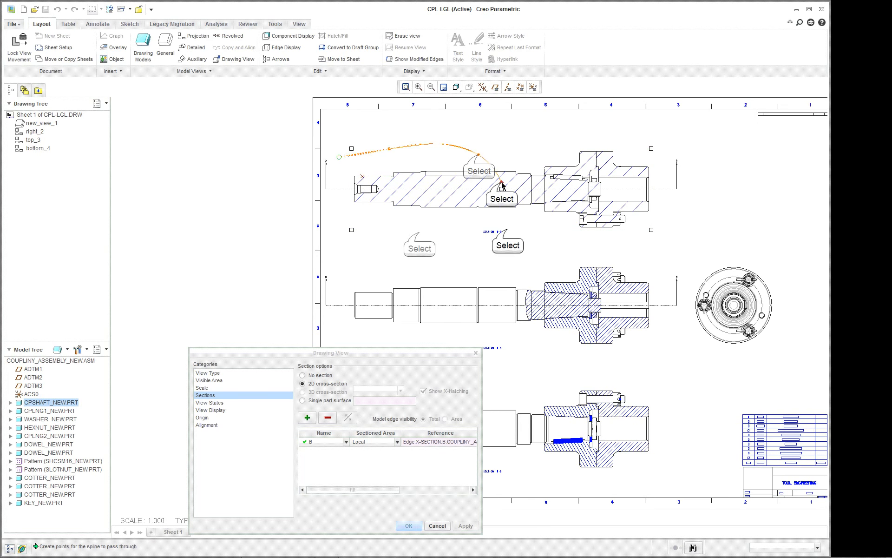
{"action": "left_click", "coordinate": [501, 183]}
{"action": "left_click", "coordinate": [507, 229]}
{"action": "left_click", "coordinate": [420, 232]}
{"action": "left_click", "coordinate": [341, 221]}
{"action": "left_click", "coordinate": [335, 173]}
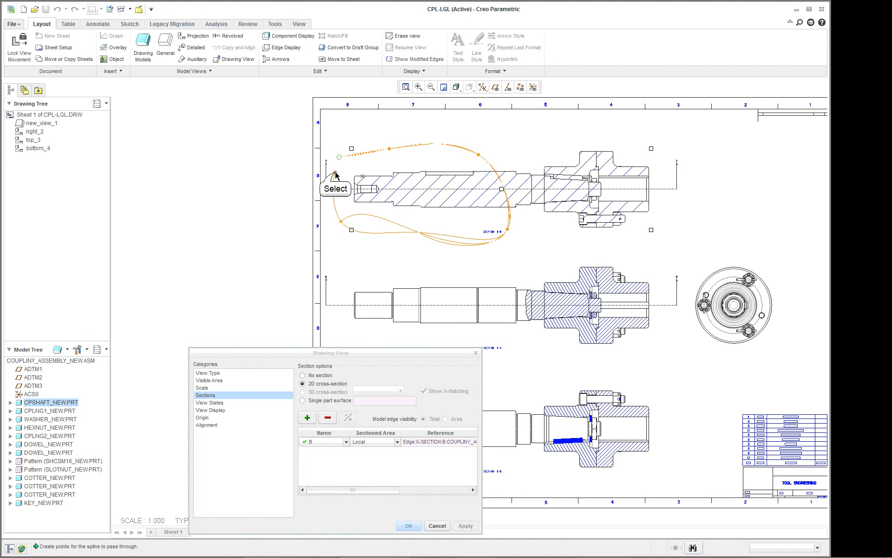
{"action": "middle_click", "coordinate": [337, 164]}
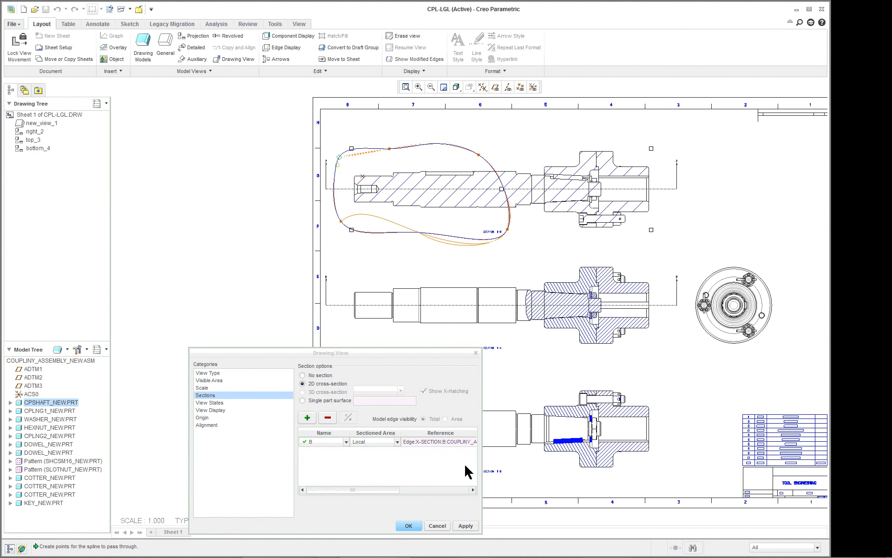
{"action": "left_click", "coordinate": [464, 526]}
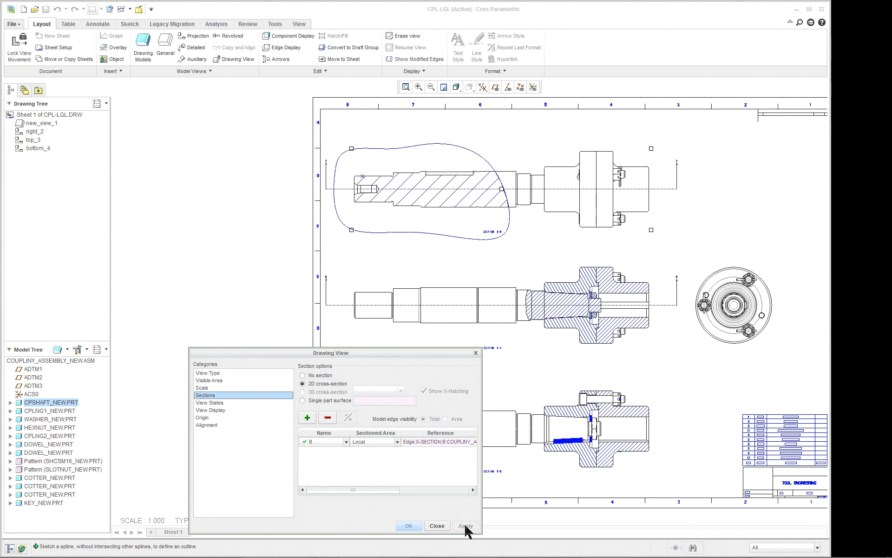
Set the visible area of view top_3 to Partial View, with a reference point on the shaft's upper edge.
{"action": "left_click_drag", "start_coordinate": [482, 438], "coordinate": [627, 439]}
{"action": "left_click", "coordinate": [218, 380]}
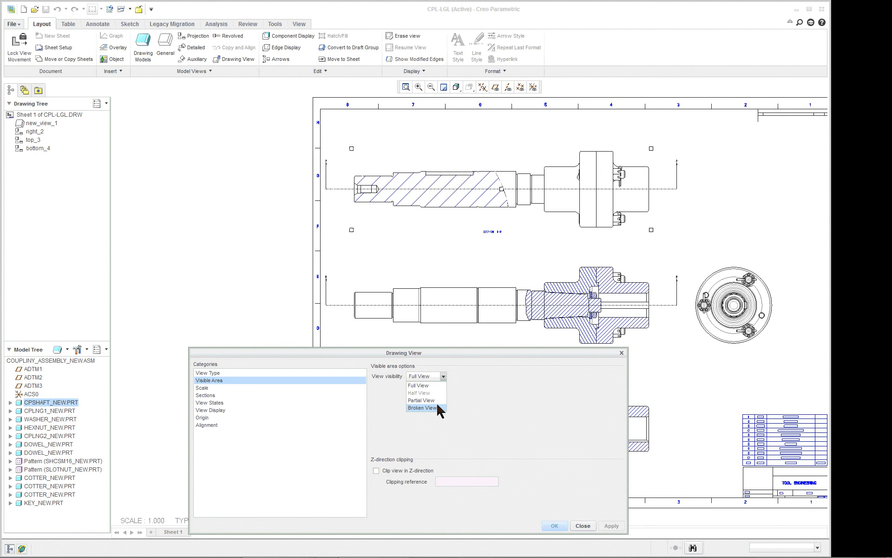
{"action": "left_click", "coordinate": [438, 401]}
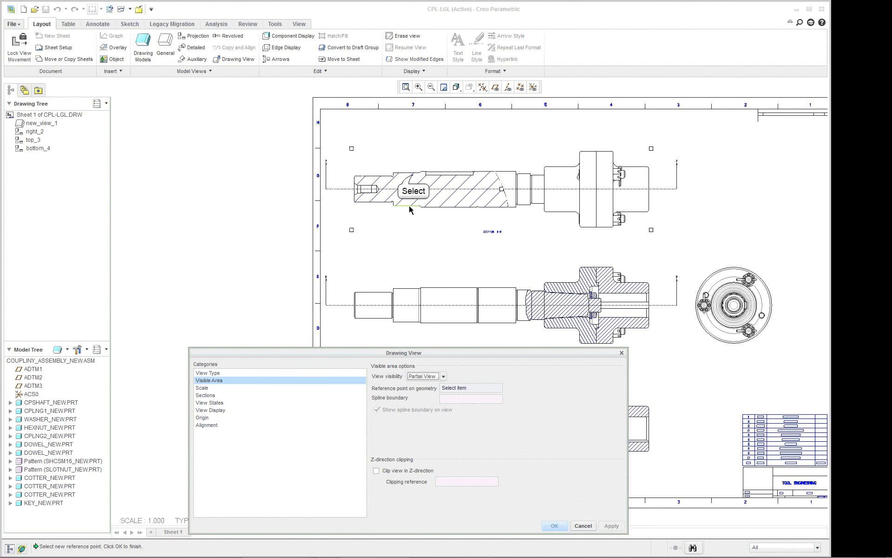
{"action": "left_click", "coordinate": [414, 175]}
Sketch a closed spline boundary around the shaft, from its free end to the start of the coupling hub, for the partial view.
{"action": "left_click", "coordinate": [343, 203]}
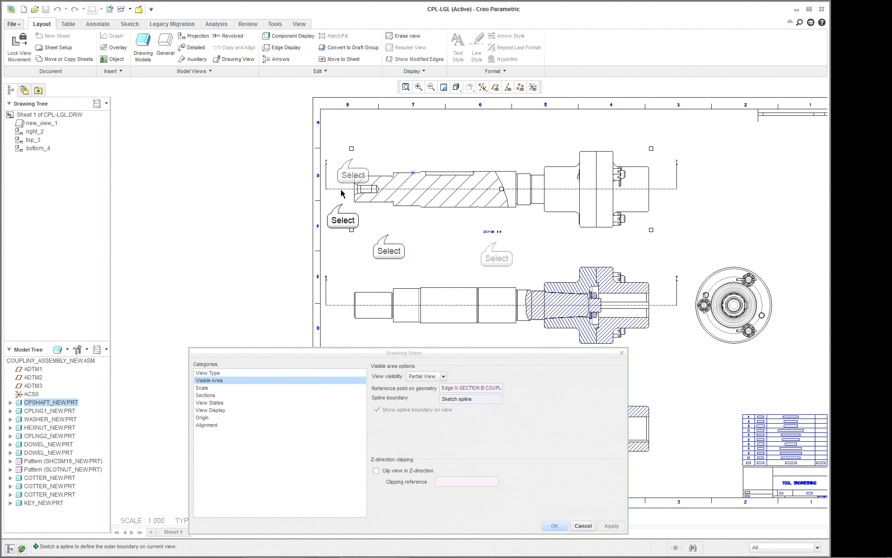
{"action": "left_click", "coordinate": [388, 234]}
{"action": "left_click", "coordinate": [496, 242]}
{"action": "left_click", "coordinate": [551, 238]}
{"action": "left_click", "coordinate": [570, 168]}
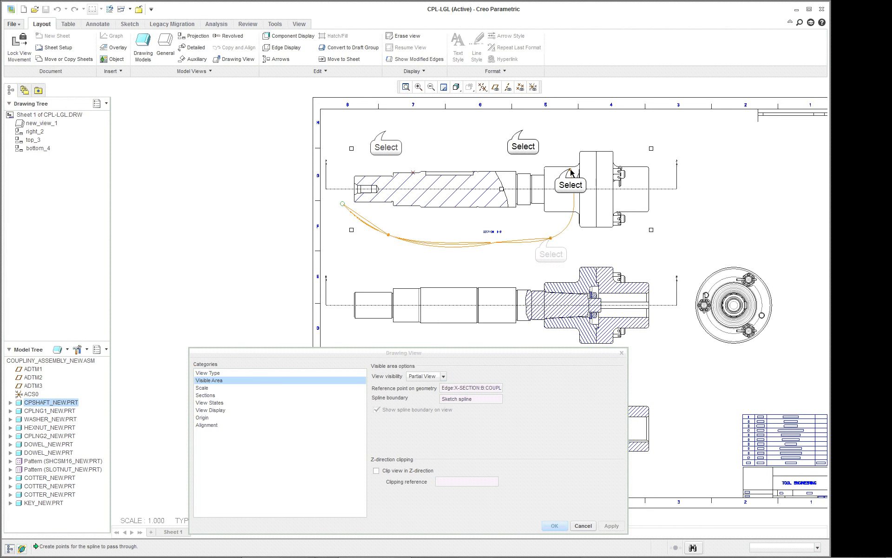
{"action": "left_click", "coordinate": [523, 130]}
{"action": "left_click", "coordinate": [386, 131]}
{"action": "left_click", "coordinate": [341, 148]}
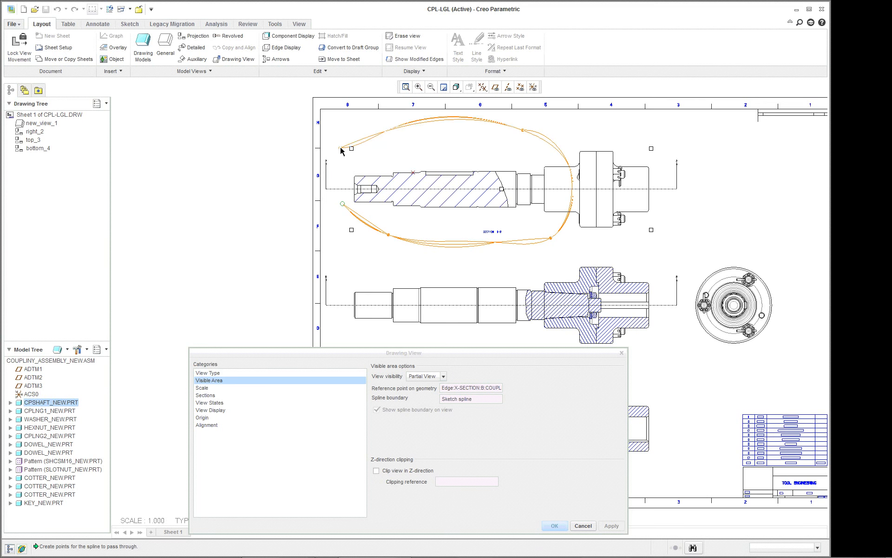
{"action": "middle_click", "coordinate": [346, 150]}
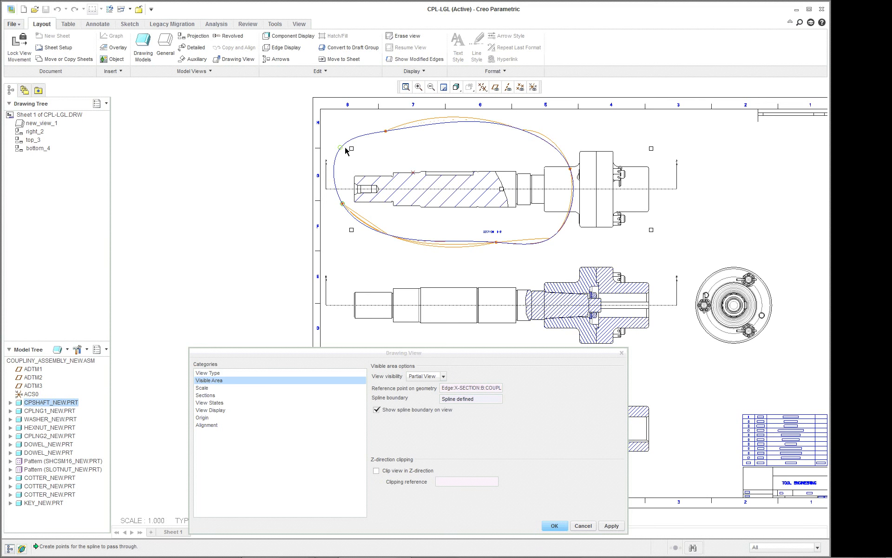
Apply the partial view boundary to view top_3 and close the view properties.
{"action": "left_click", "coordinate": [610, 526]}
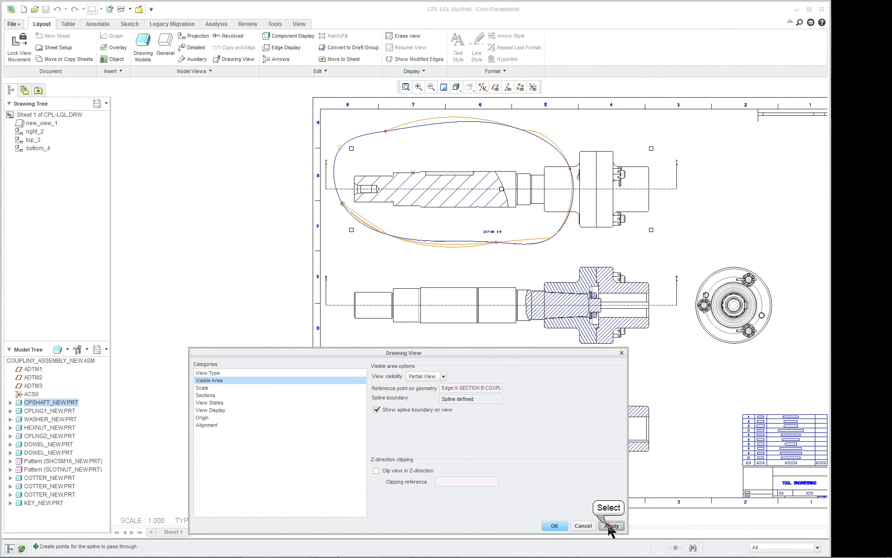
{"action": "left_click", "coordinate": [584, 526]}
{"action": "left_click", "coordinate": [478, 199]}
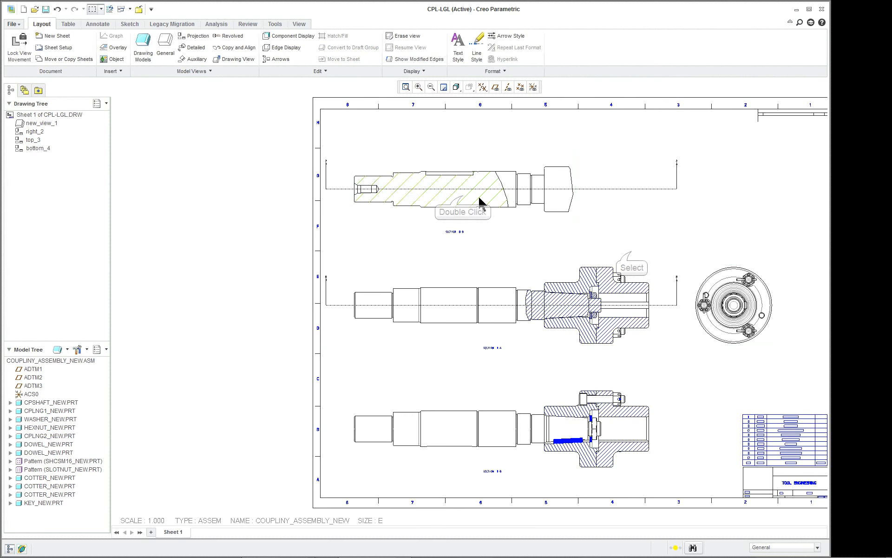
Halve the overall hatch spacing of the sectioned shaft in view top_3.
{"action": "double_click", "coordinate": [464, 199]}
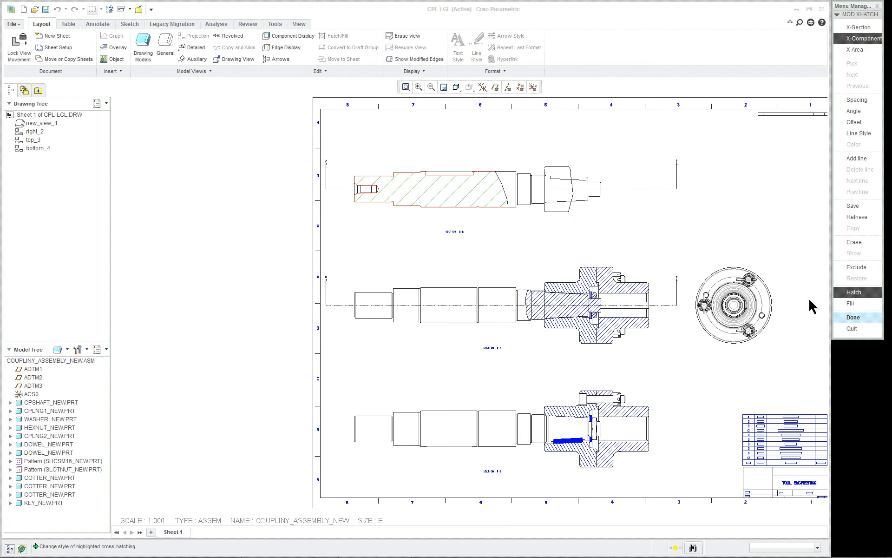
{"action": "scroll", "coordinate": [502, 191], "scroll_direction": "down", "scroll_amount": 1}
{"action": "scroll", "coordinate": [381, 155], "scroll_direction": "down", "scroll_amount": 3}
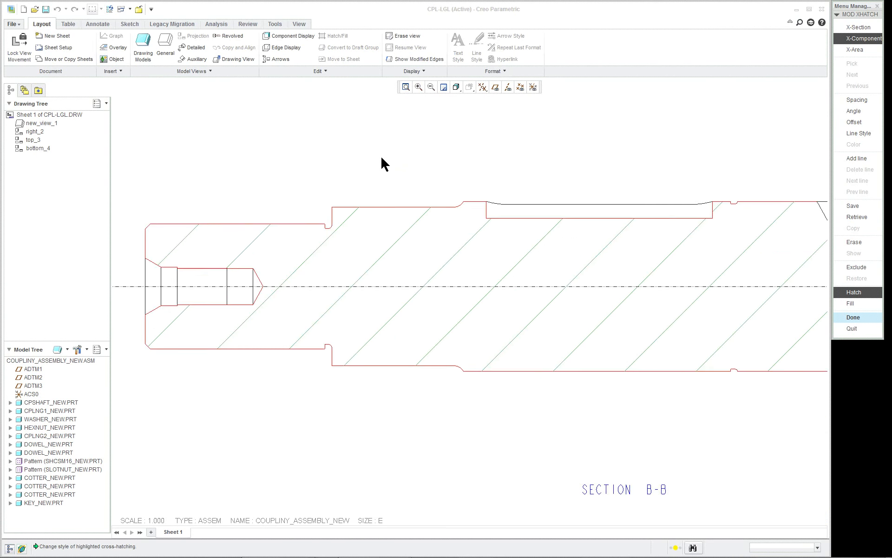
{"action": "scroll", "coordinate": [380, 155], "scroll_direction": "up", "scroll_amount": 1}
{"action": "scroll", "coordinate": [589, 203], "scroll_direction": "up", "scroll_amount": 1}
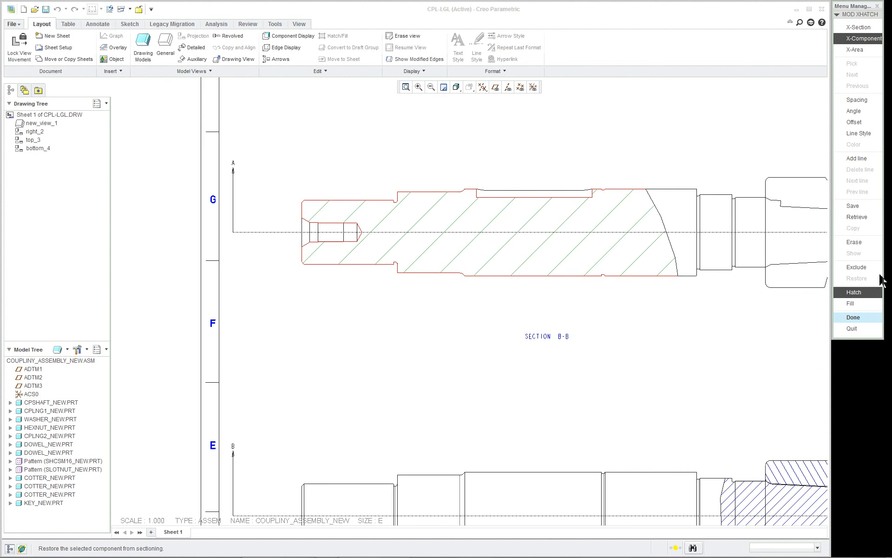
{"action": "left_click", "coordinate": [862, 105]}
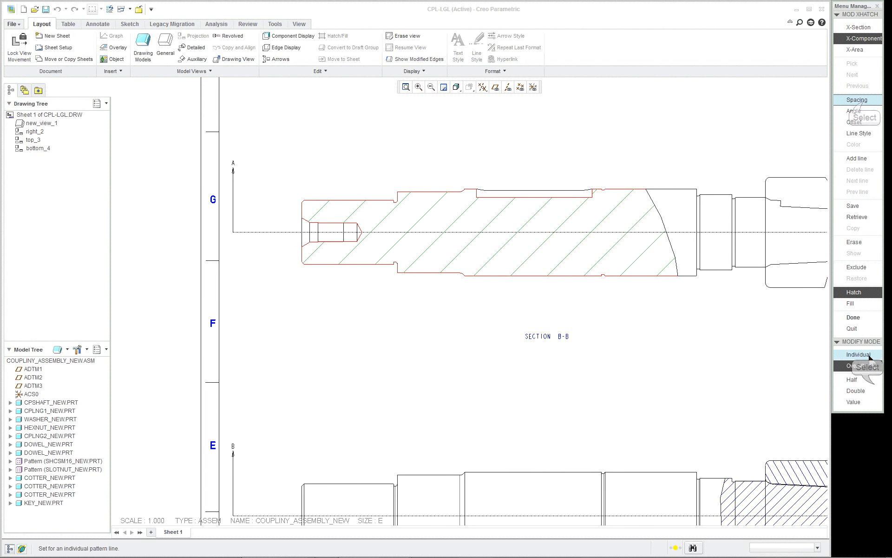
{"action": "left_click", "coordinate": [875, 385]}
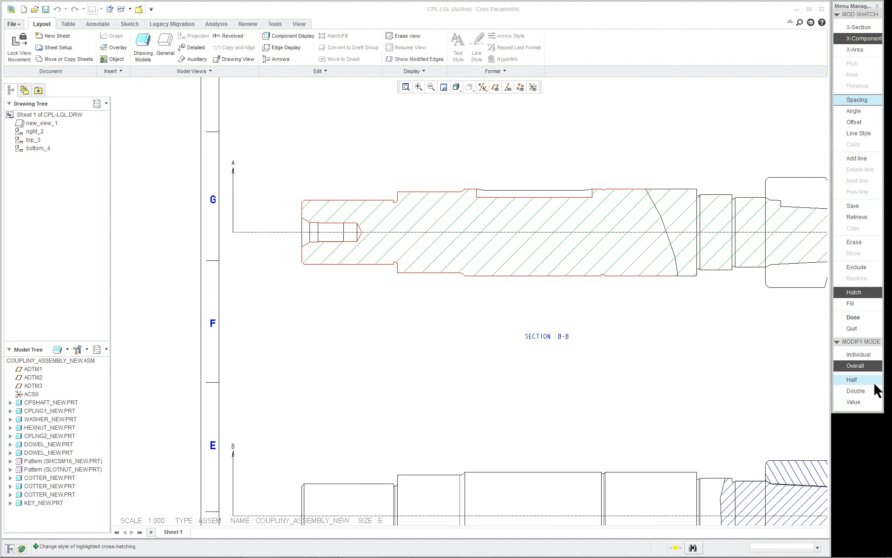
{"action": "scroll", "coordinate": [753, 353], "scroll_direction": "up", "scroll_amount": 2}
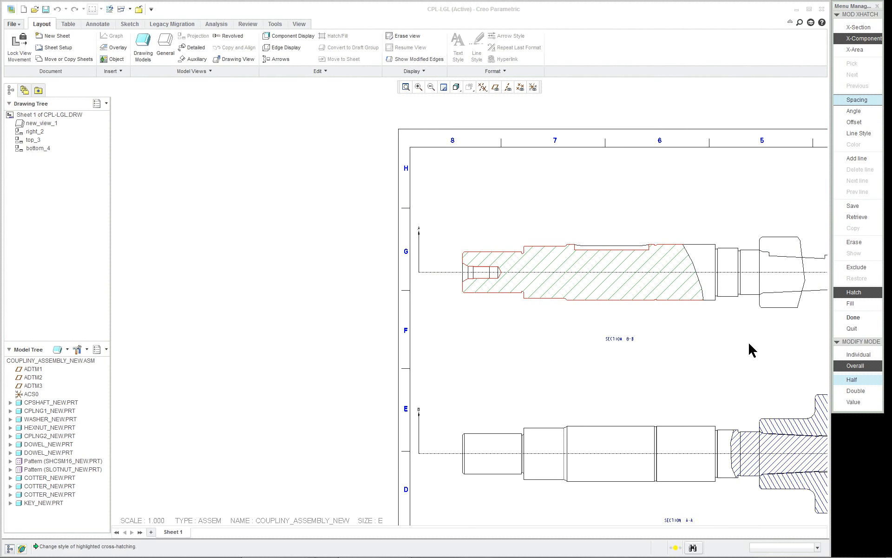
{"action": "scroll", "coordinate": [813, 333], "scroll_direction": "down", "scroll_amount": 2}
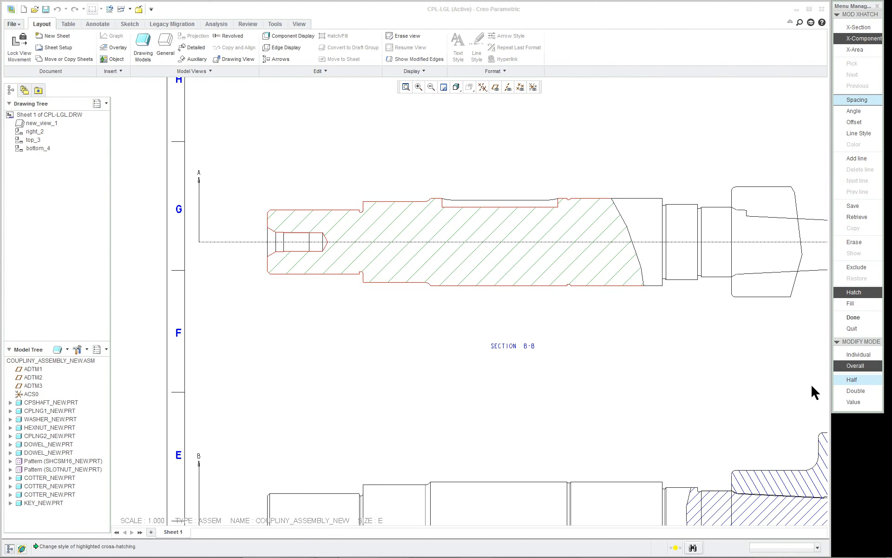
{"action": "left_click", "coordinate": [866, 317]}
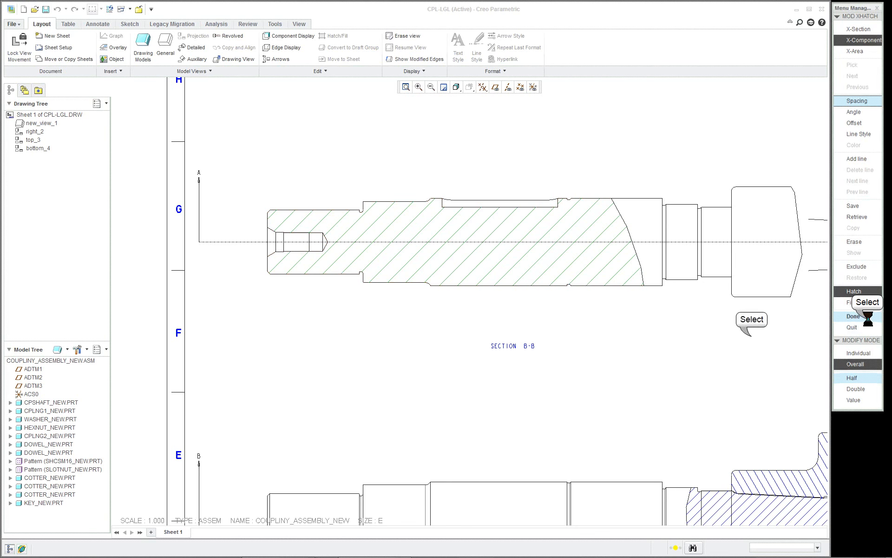
{"action": "left_click", "coordinate": [405, 87]}
{"action": "left_click", "coordinate": [320, 215]}
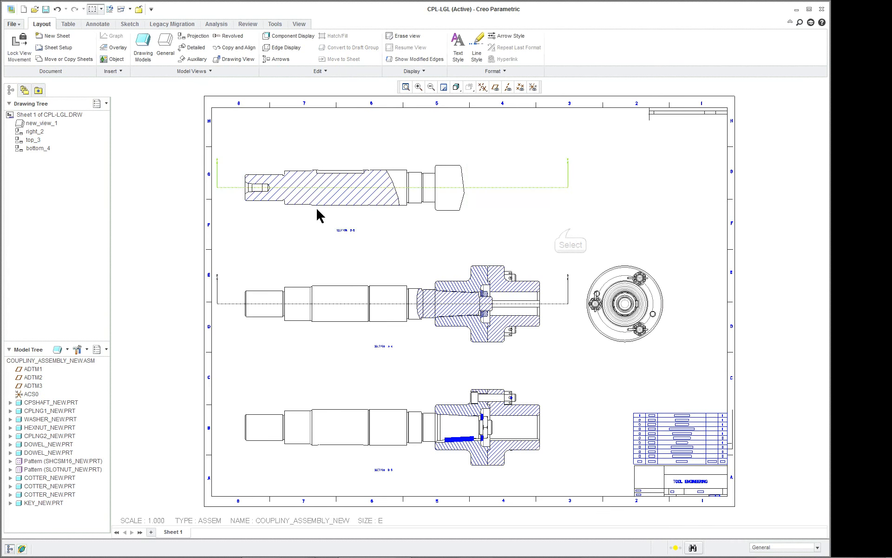
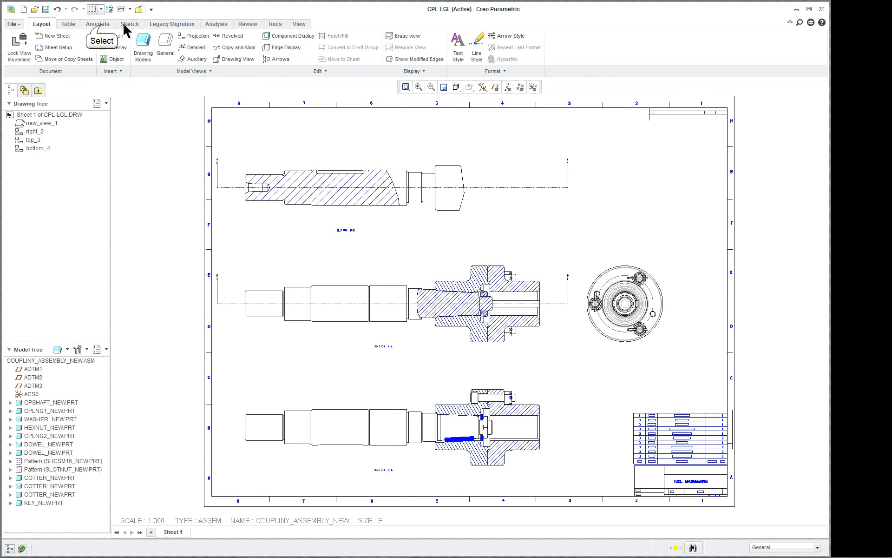
{"action": "left_click", "coordinate": [101, 24]}
{"action": "left_click", "coordinate": [170, 43]}
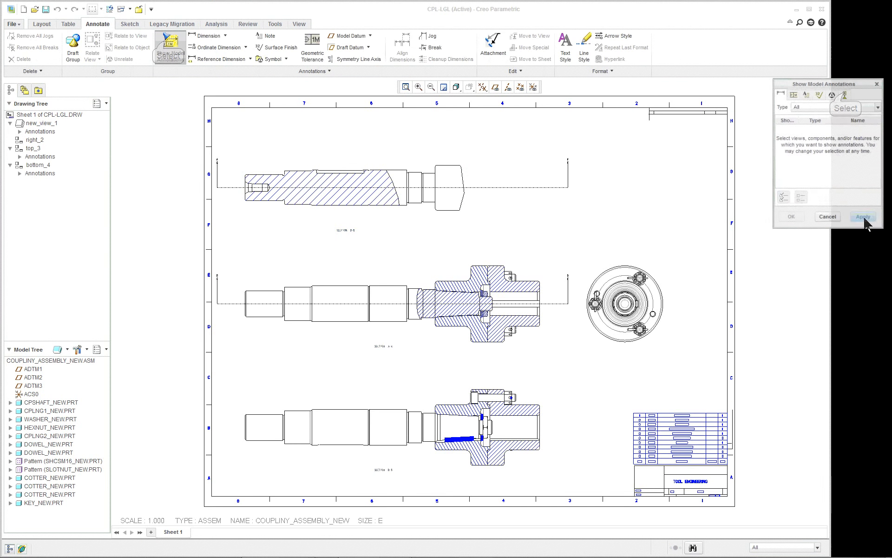
{"action": "left_click", "coordinate": [845, 94]}
{"action": "left_click", "coordinate": [364, 159]}
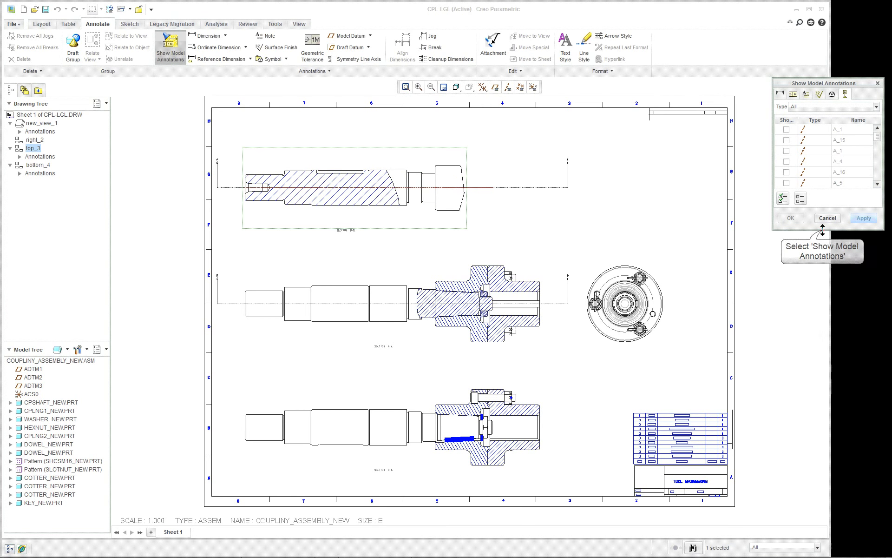
{"action": "left_click_drag", "start_coordinate": [825, 230], "coordinate": [820, 500]}
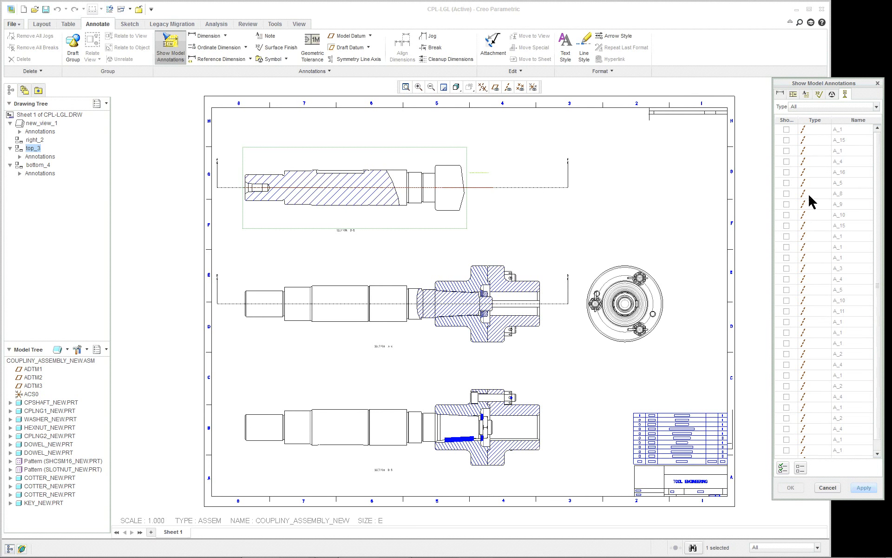
{"action": "left_click", "coordinate": [786, 130]}
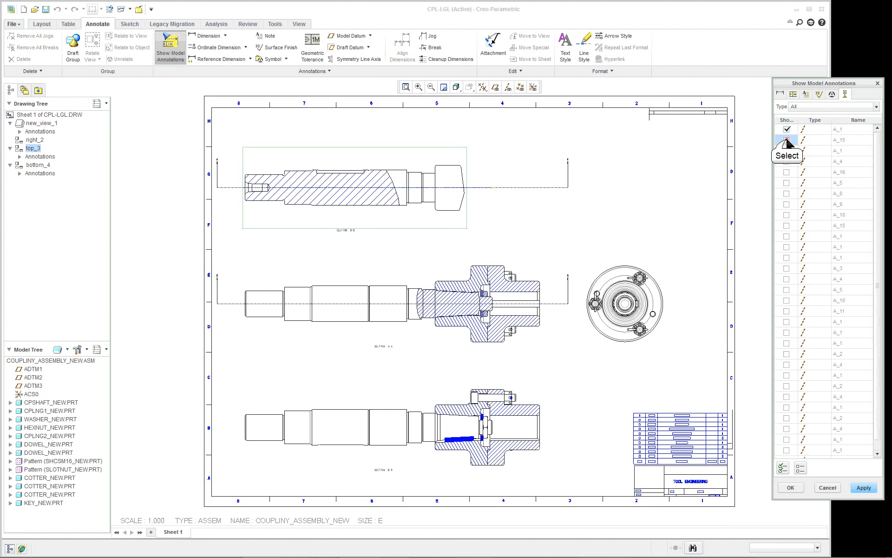
{"action": "left_click", "coordinate": [786, 141]}
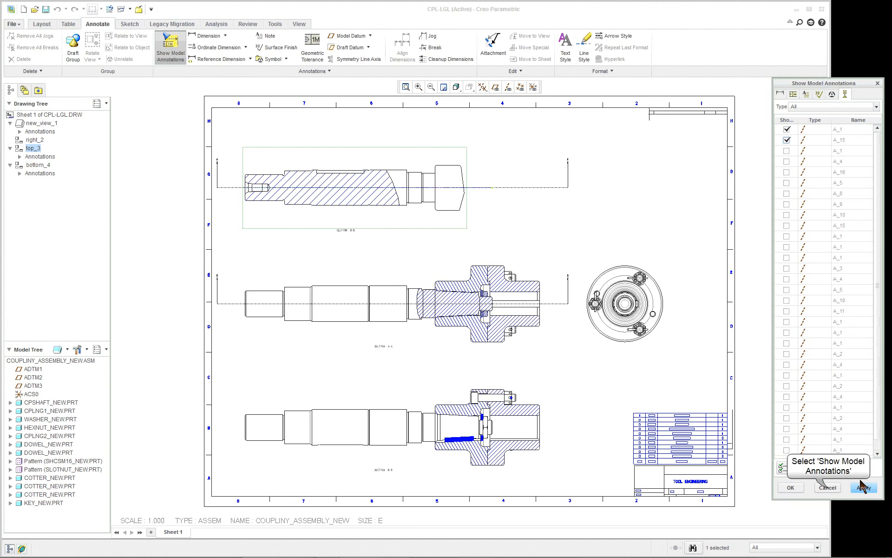
{"action": "left_click", "coordinate": [828, 488]}
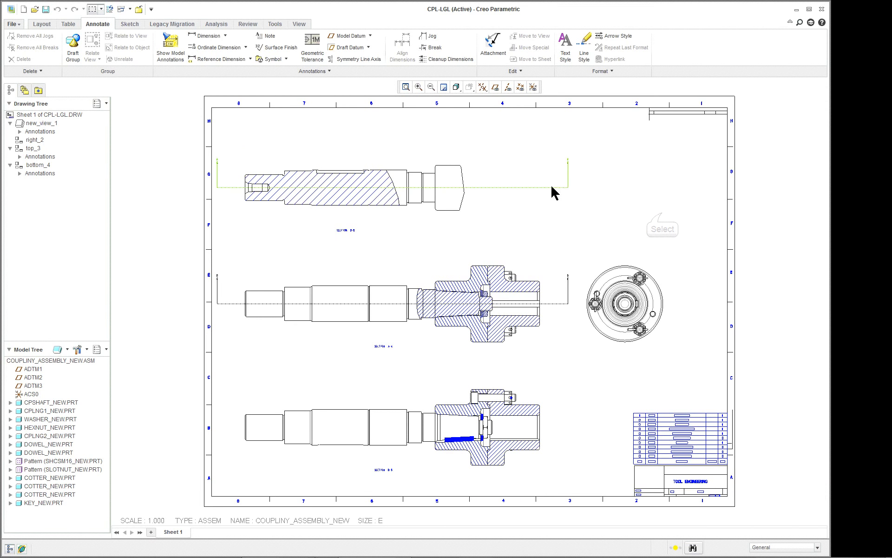
Shorten the section line across view top_3 so its far arrow sits just beyond the cut-off coupling hub.
{"action": "left_click", "coordinate": [569, 173]}
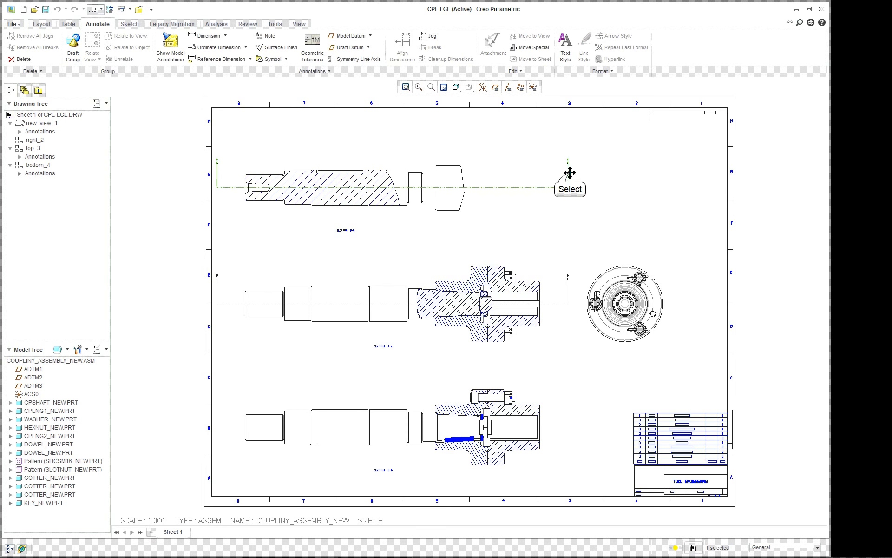
{"action": "left_click_drag", "start_coordinate": [571, 173], "coordinate": [482, 167]}
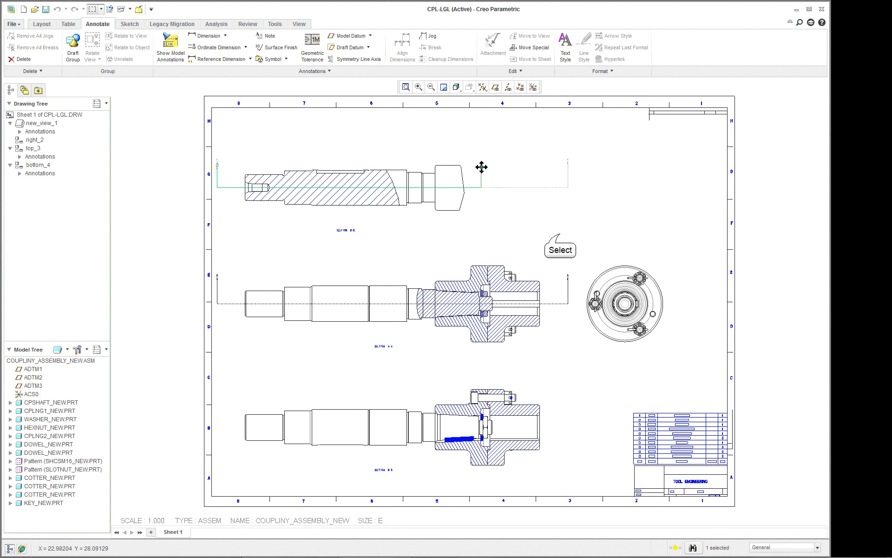
{"action": "left_click", "coordinate": [560, 232]}
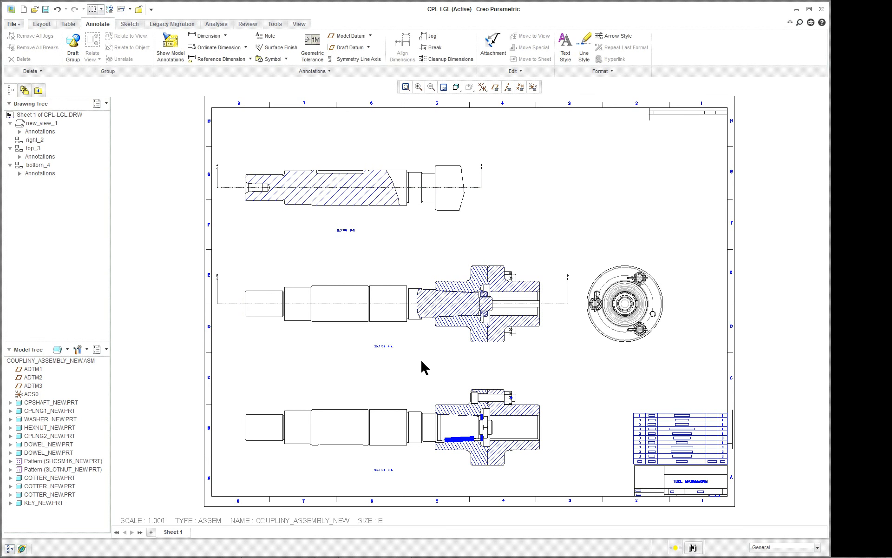
Show all of the model's datum axes in view bottom_4.
{"action": "scroll", "coordinate": [444, 337], "scroll_direction": "down", "scroll_amount": 1}
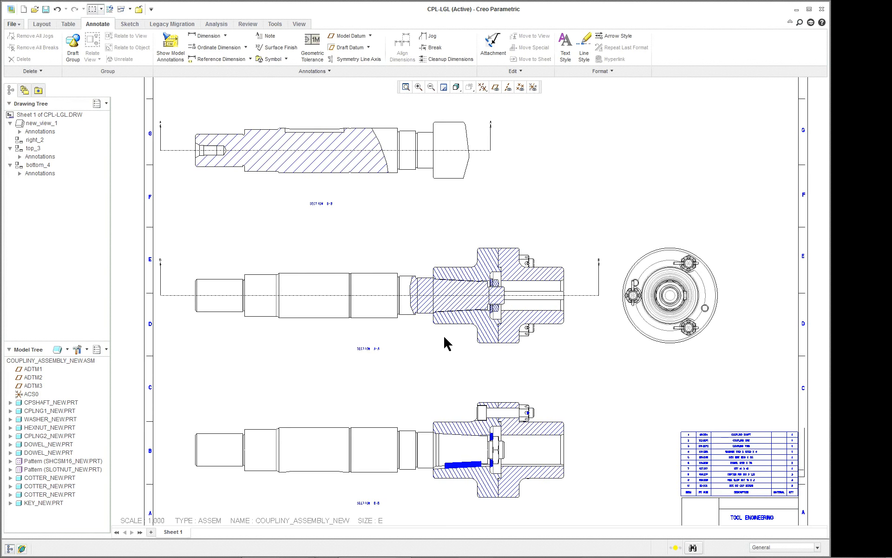
{"action": "scroll", "coordinate": [449, 331], "scroll_direction": "down", "scroll_amount": 3}
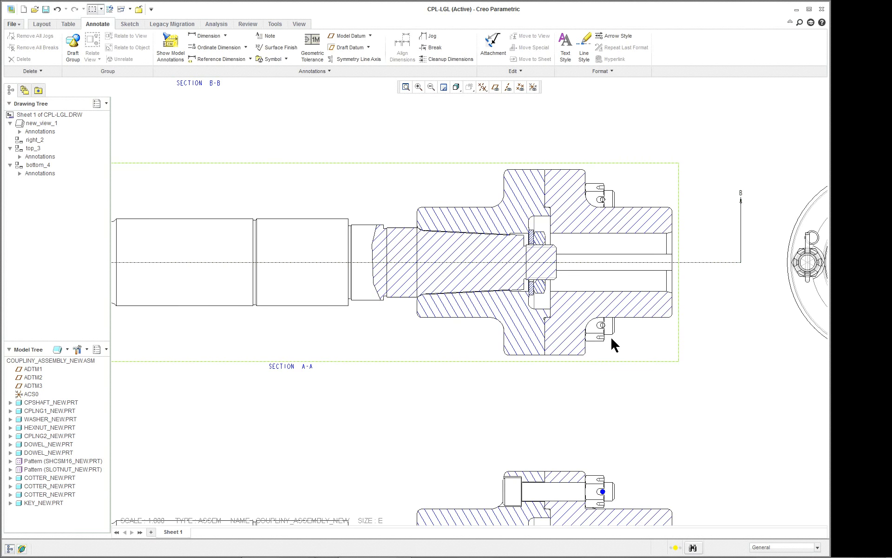
{"action": "scroll", "coordinate": [540, 372], "scroll_direction": "up", "scroll_amount": 1}
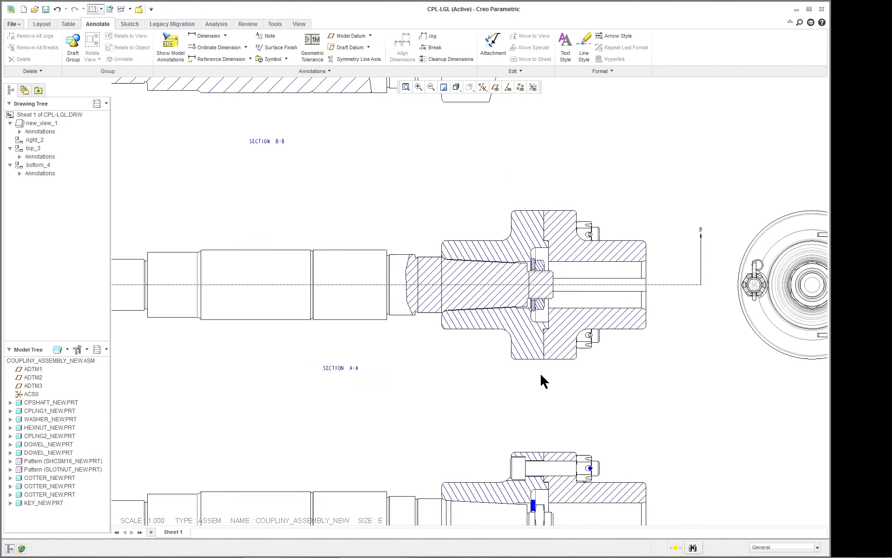
{"action": "scroll", "coordinate": [532, 446], "scroll_direction": "up", "scroll_amount": 5}
{"action": "scroll", "coordinate": [534, 456], "scroll_direction": "down", "scroll_amount": 5}
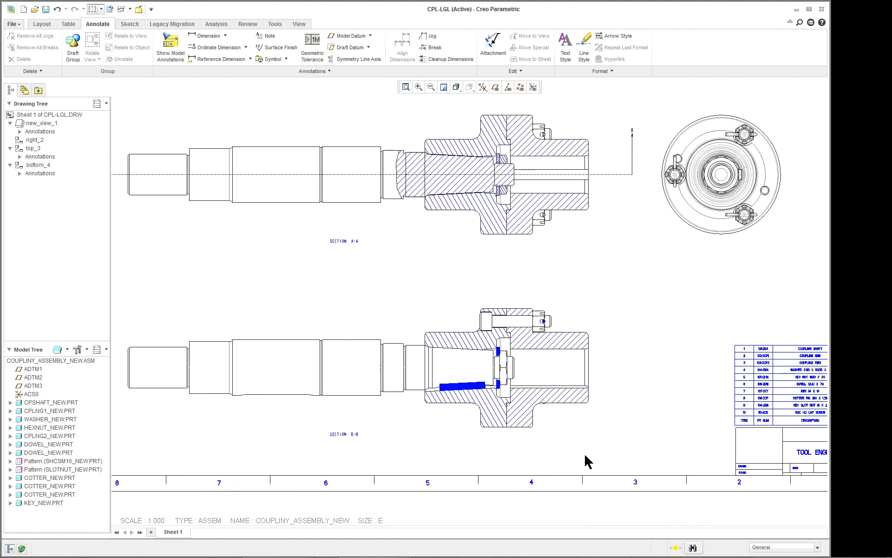
{"action": "scroll", "coordinate": [585, 452], "scroll_direction": "down", "scroll_amount": 1}
{"action": "left_click", "coordinate": [573, 294]}
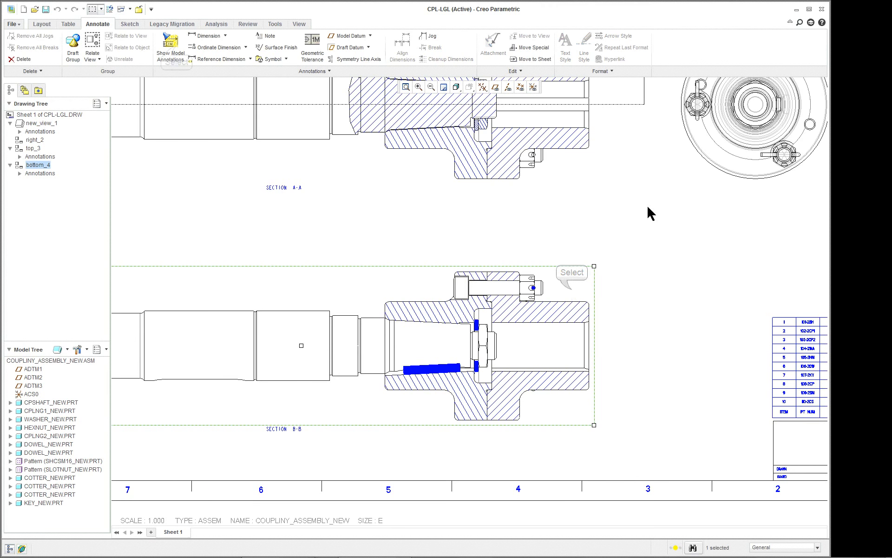
{"action": "left_click", "coordinate": [180, 48]}
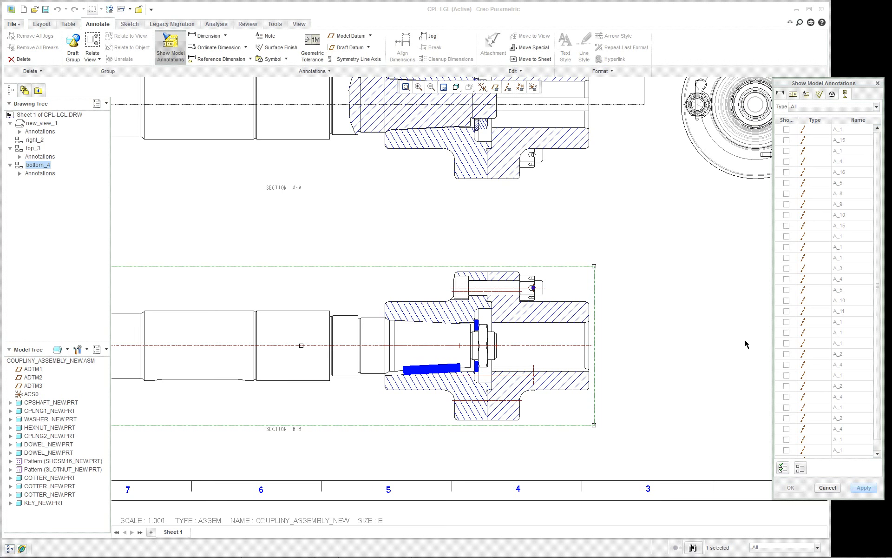
{"action": "left_click", "coordinate": [787, 259]}
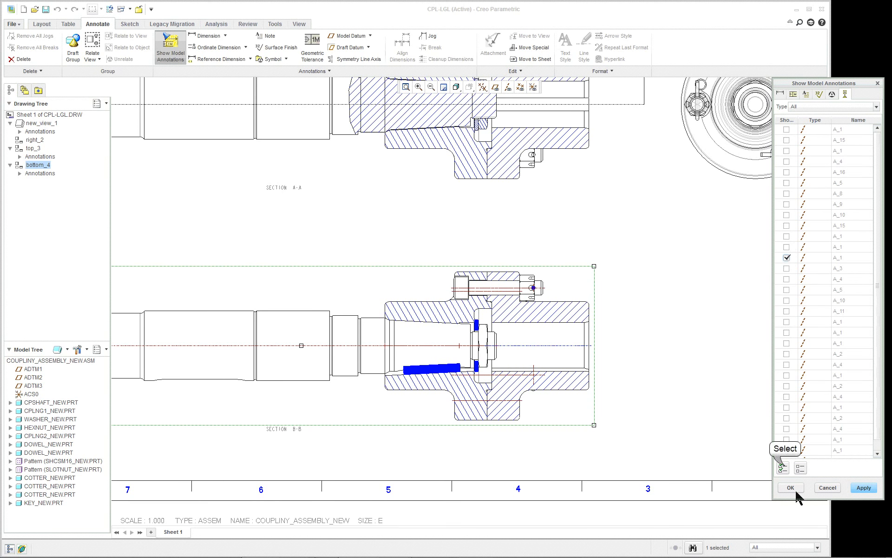
{"action": "left_click", "coordinate": [783, 468]}
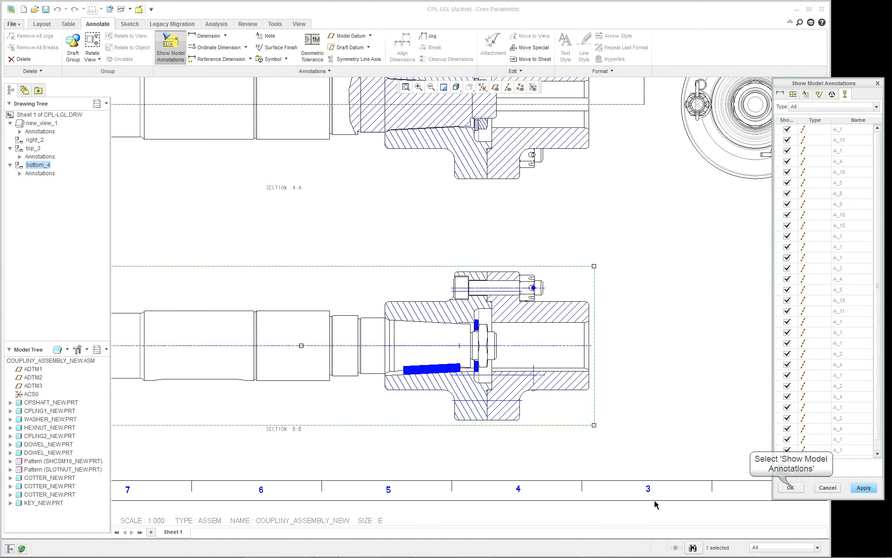
{"action": "left_click", "coordinate": [791, 488]}
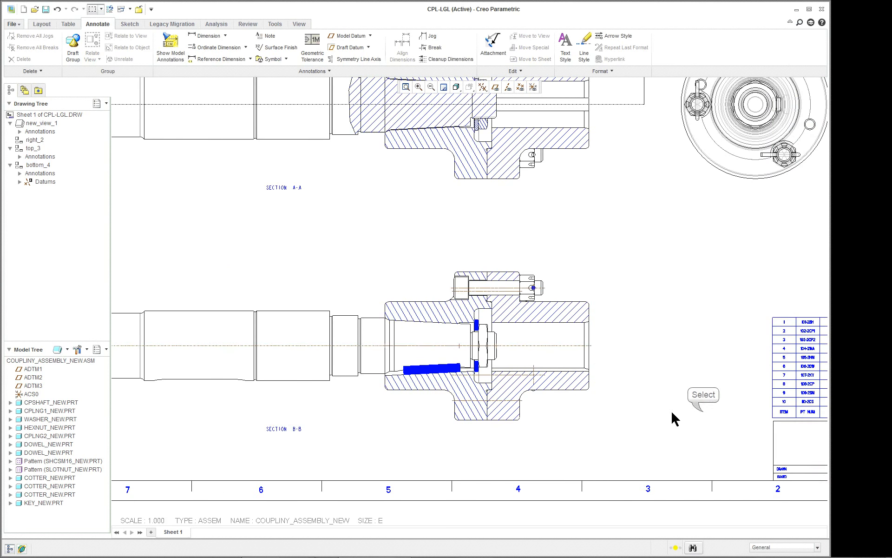
Remove the small axis cross inside the shaft taper and the extra axis just below the bolt's centerline from view bottom_4.
{"action": "left_click", "coordinate": [508, 342]}
{"action": "scroll", "coordinate": [508, 342], "scroll_direction": "up", "scroll_amount": 4}
{"action": "scroll", "coordinate": [404, 363], "scroll_direction": "up", "scroll_amount": 3}
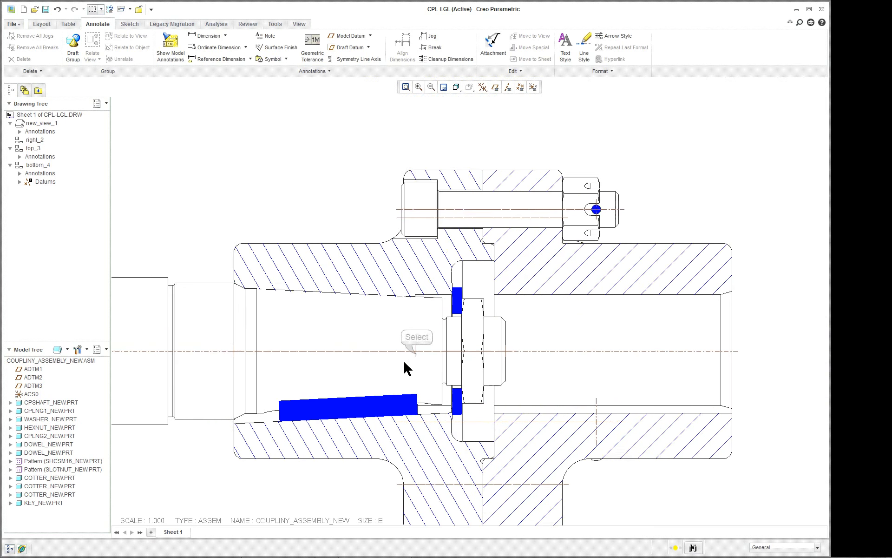
{"action": "left_click", "coordinate": [417, 349]}
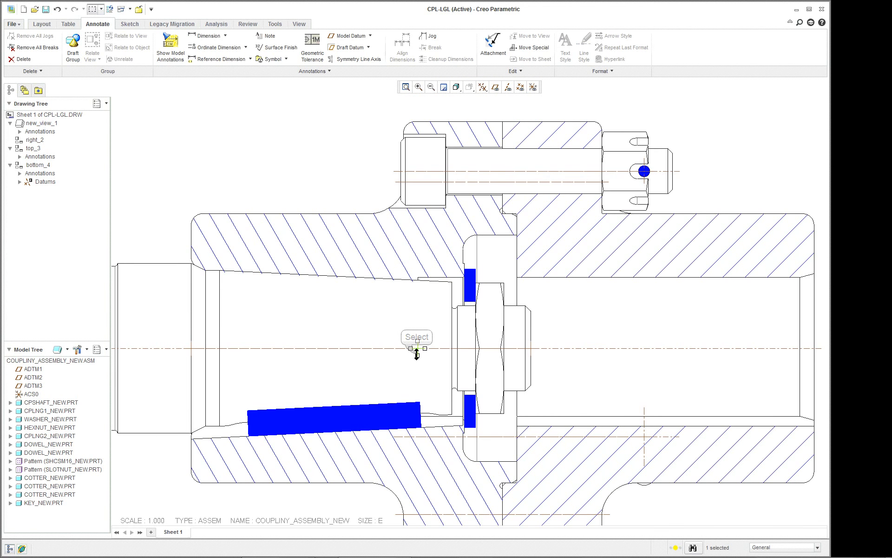
{"action": "left_click", "coordinate": [512, 182], "text": "ctrl"}
{"action": "right_click", "coordinate": [714, 211]}
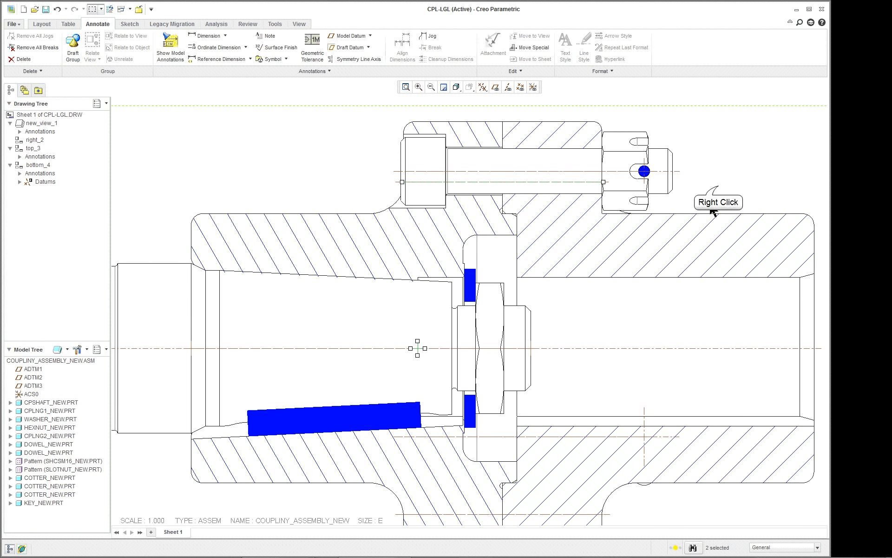
{"action": "left_click", "coordinate": [724, 189]}
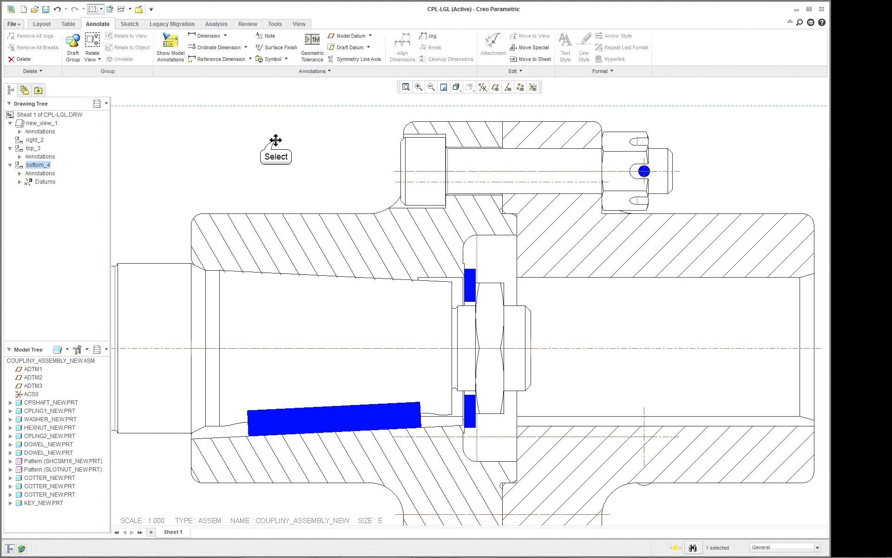
{"action": "scroll", "coordinate": [243, 120], "scroll_direction": "up", "scroll_amount": 1}
{"action": "scroll", "coordinate": [406, 295], "scroll_direction": "up", "scroll_amount": 1}
{"action": "scroll", "coordinate": [405, 295], "scroll_direction": "up", "scroll_amount": 1}
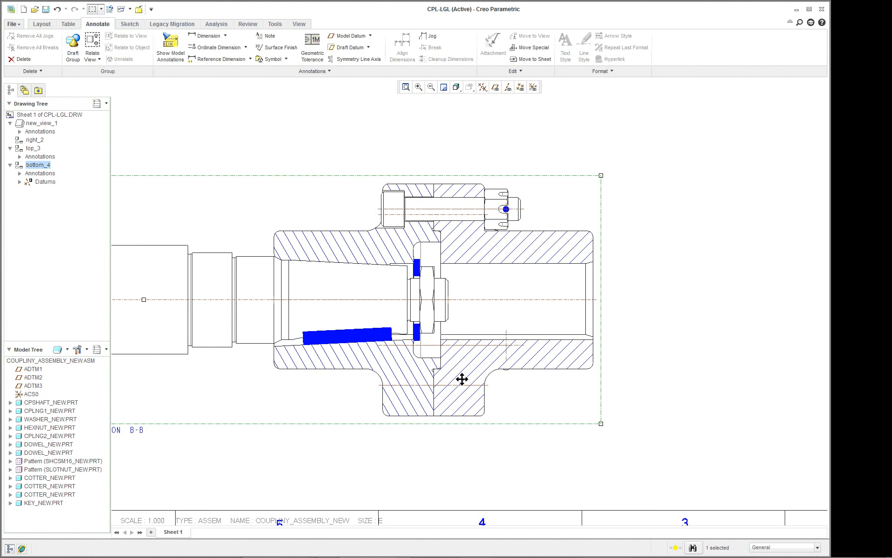
{"action": "scroll", "coordinate": [501, 353], "scroll_direction": "up", "scroll_amount": 1}
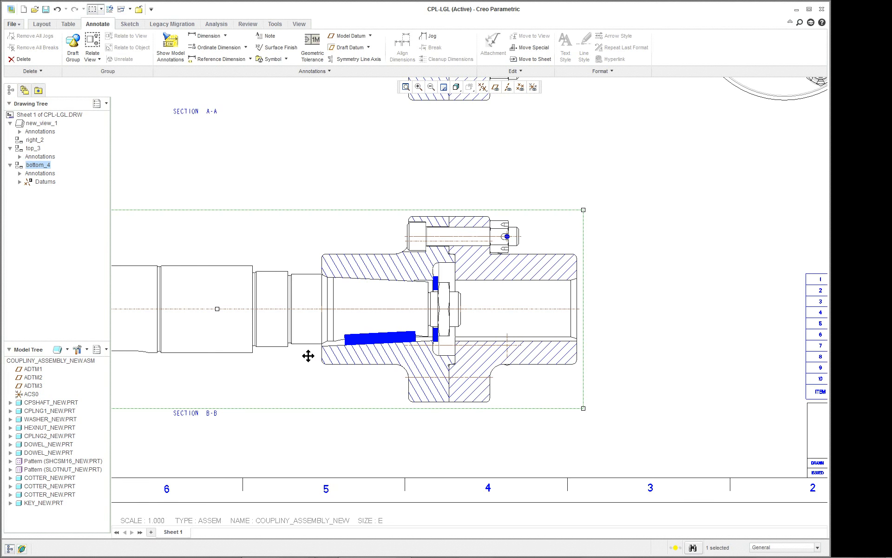
{"action": "scroll", "coordinate": [313, 356], "scroll_direction": "up", "scroll_amount": 2}
{"action": "scroll", "coordinate": [238, 358], "scroll_direction": "down", "scroll_amount": 2}
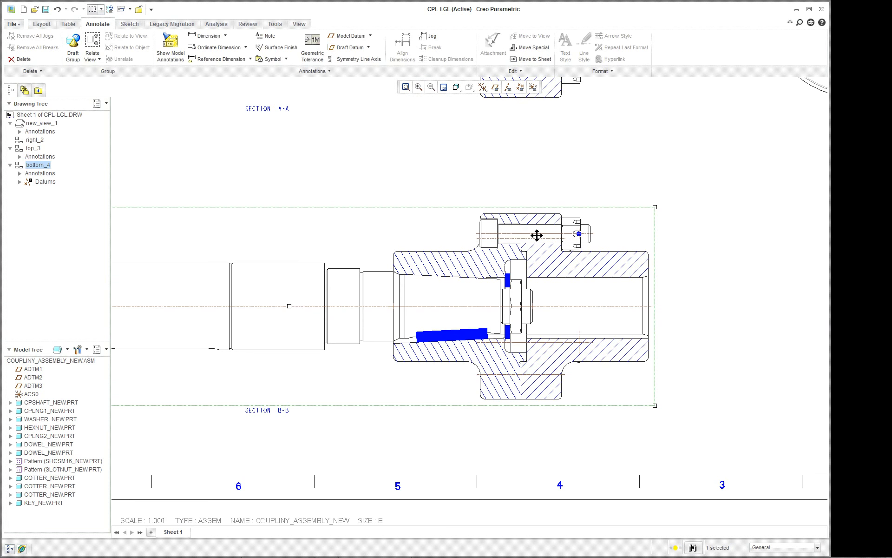
{"action": "scroll", "coordinate": [554, 308], "scroll_direction": "up", "scroll_amount": 2}
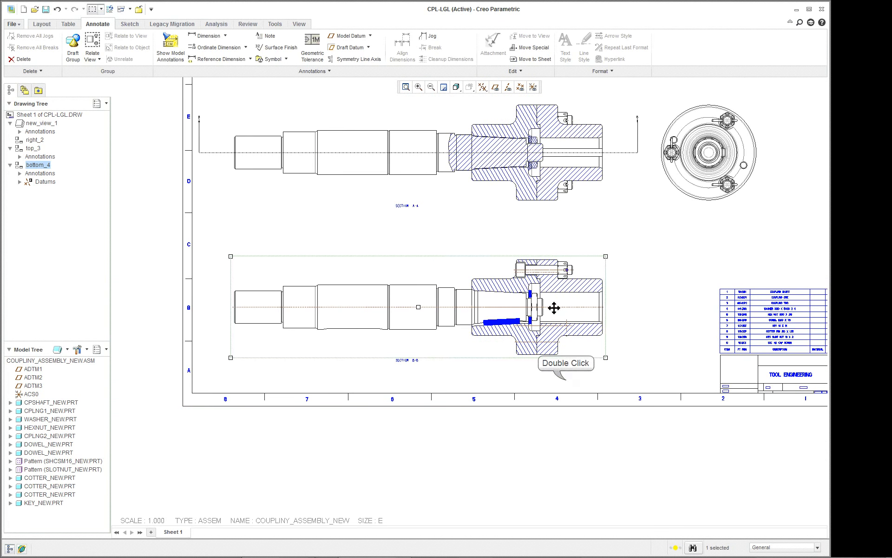
{"action": "double_click", "coordinate": [565, 379]}
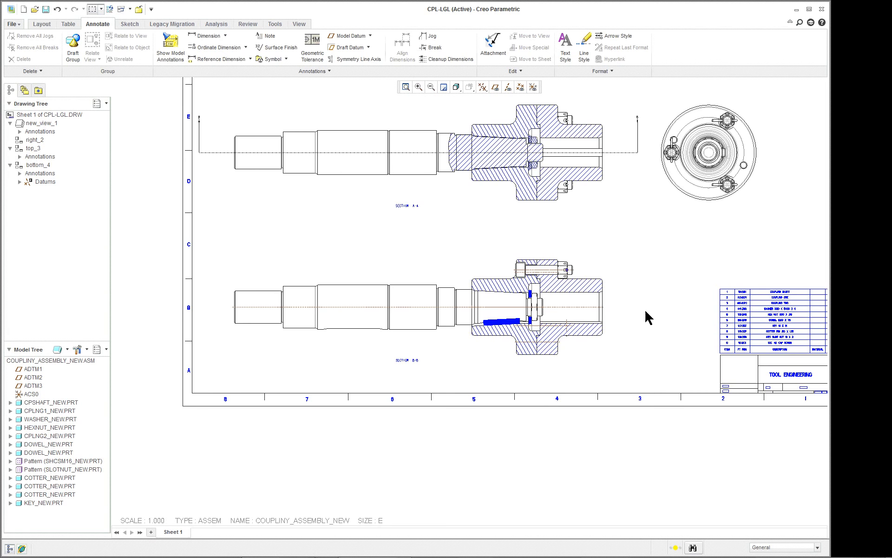
{"action": "scroll", "coordinate": [635, 319], "scroll_direction": "down", "scroll_amount": 3}
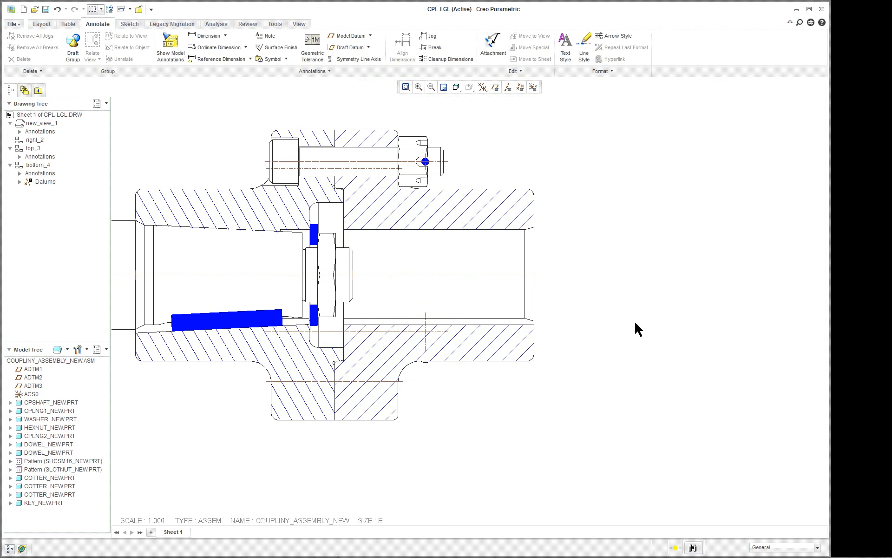
{"action": "scroll", "coordinate": [636, 323], "scroll_direction": "up", "scroll_amount": 1}
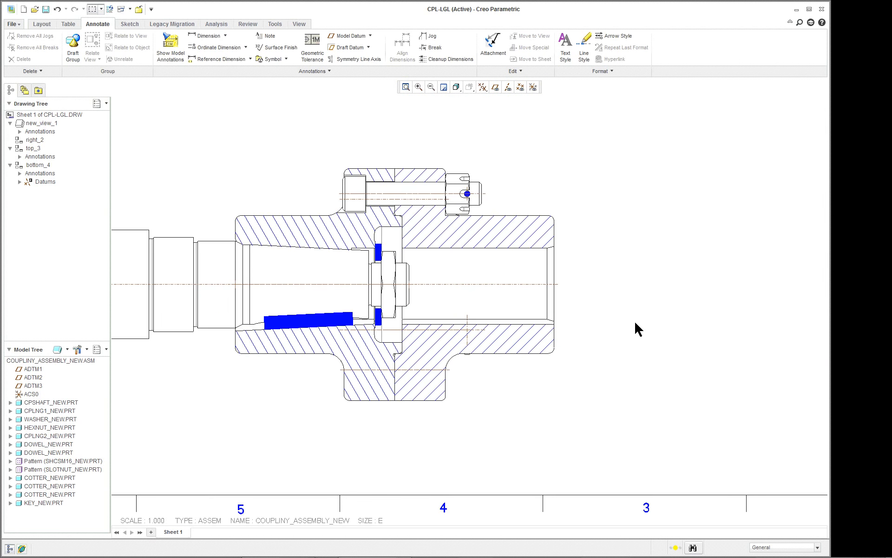
{"action": "left_click", "coordinate": [170, 45]}
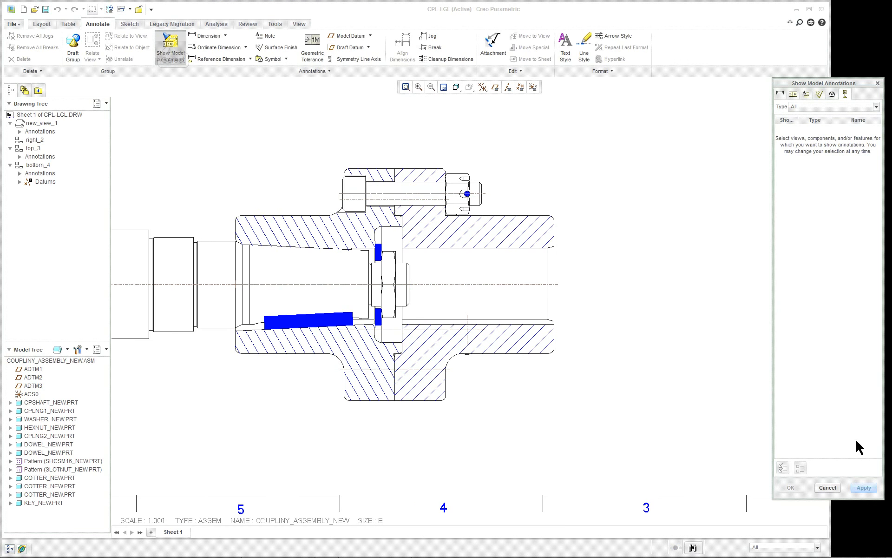
{"action": "left_click", "coordinate": [827, 487]}
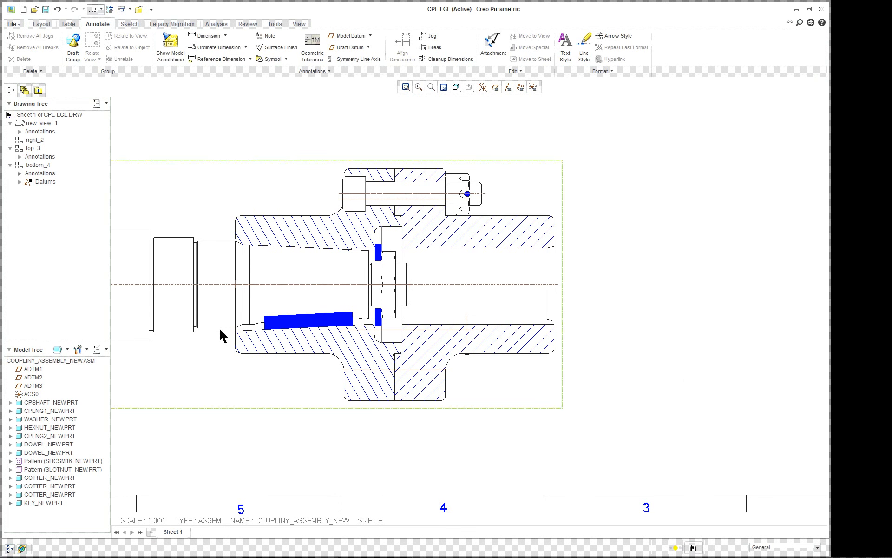
Limit selection to datum axes and delete those just below the bolt, at the lower bore wall and across the lower flange in bottom_4.
{"action": "left_click", "coordinate": [774, 547]}
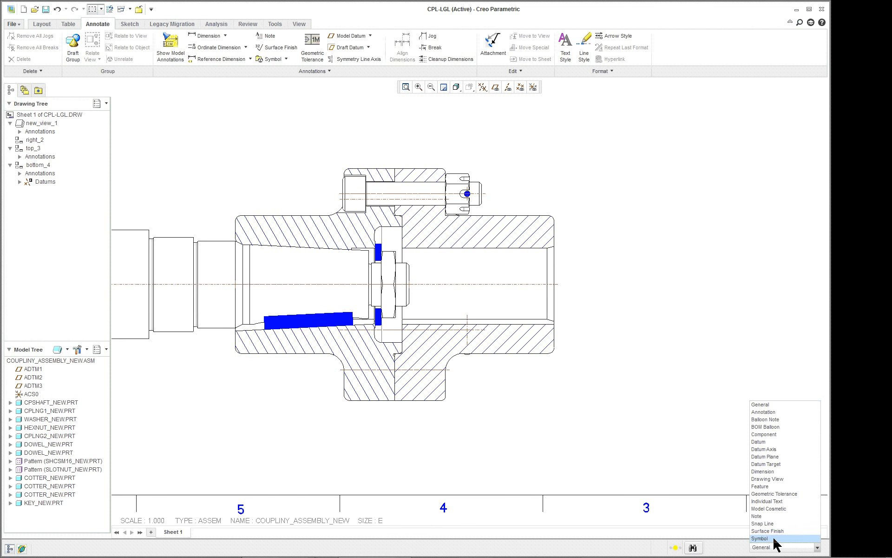
{"action": "left_click", "coordinate": [774, 449]}
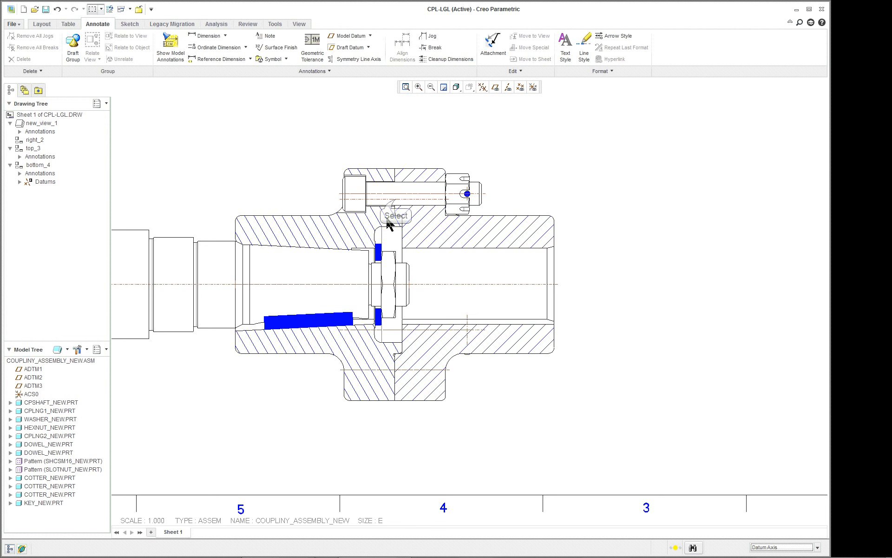
{"action": "left_click", "coordinate": [396, 200]}
{"action": "left_click", "coordinate": [411, 200], "text": "ctrl"}
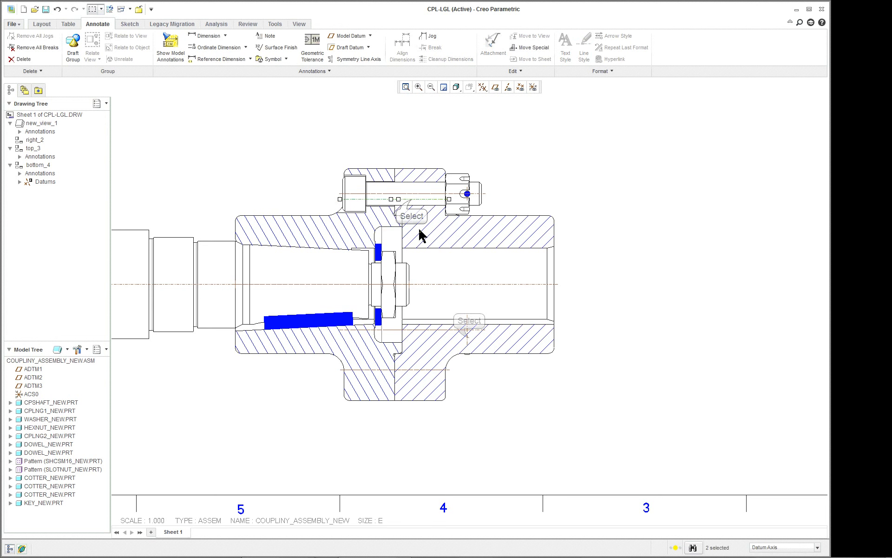
{"action": "left_click", "coordinate": [468, 337], "text": "ctrl"}
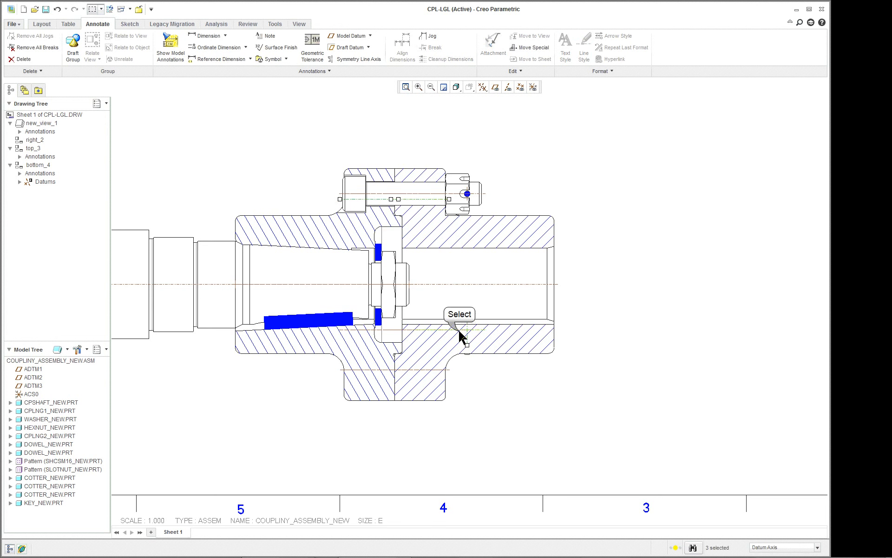
{"action": "left_click", "coordinate": [459, 329], "text": "ctrl"}
{"action": "left_click", "coordinate": [391, 329], "text": "ctrl"}
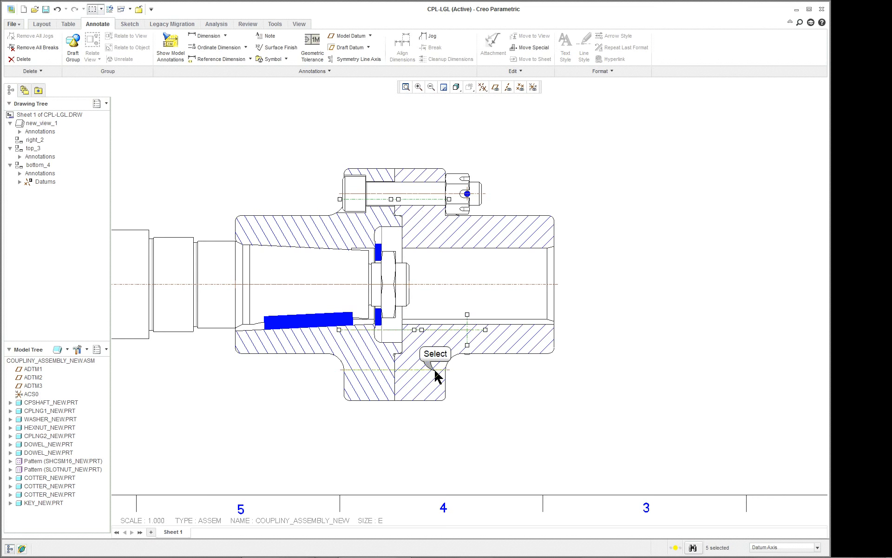
{"action": "left_click", "coordinate": [418, 370], "text": "ctrl"}
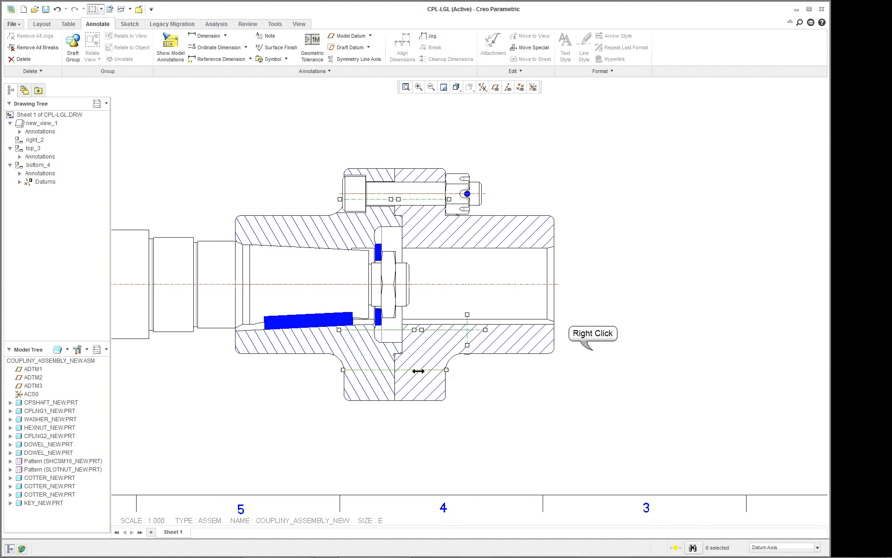
{"action": "right_click", "coordinate": [590, 358]}
{"action": "left_click", "coordinate": [606, 365]}
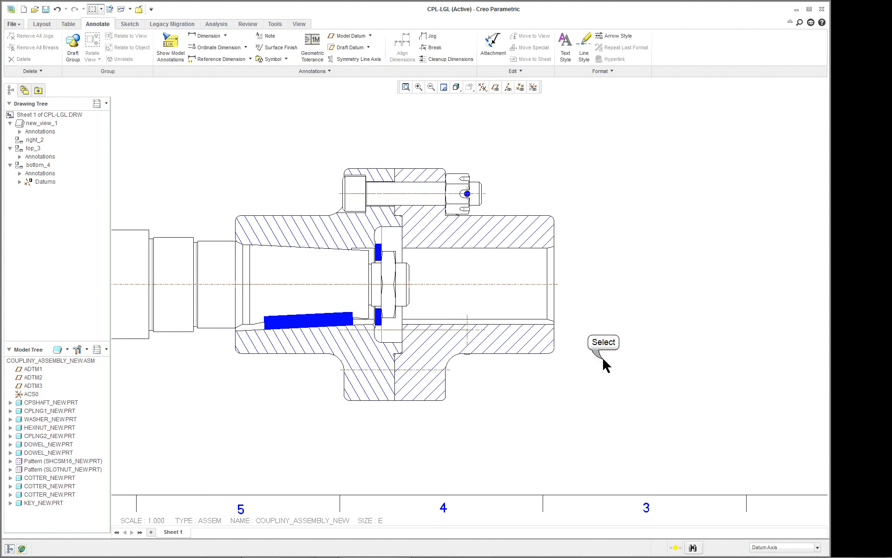
Delete the duplicate axes at the lower bore wall, including the short vertical one, and both remaining axes across the lower flange.
{"action": "left_click", "coordinate": [457, 331]}
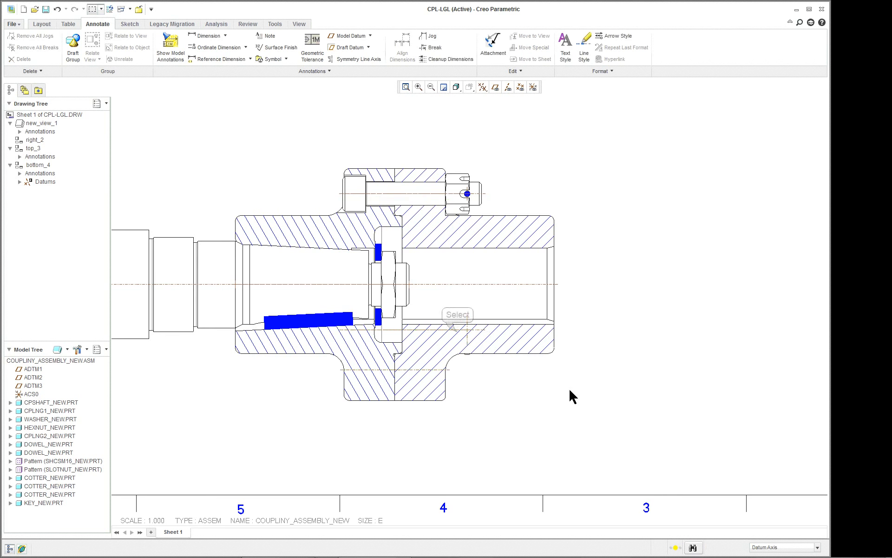
{"action": "left_click", "coordinate": [464, 339]}
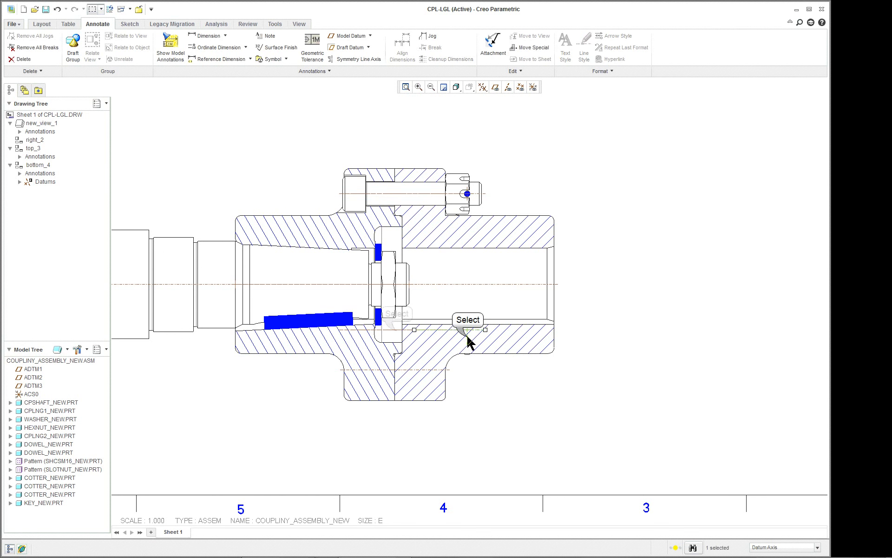
{"action": "left_click", "coordinate": [467, 338], "text": "ctrl"}
{"action": "left_click", "coordinate": [396, 330], "text": "ctrl"}
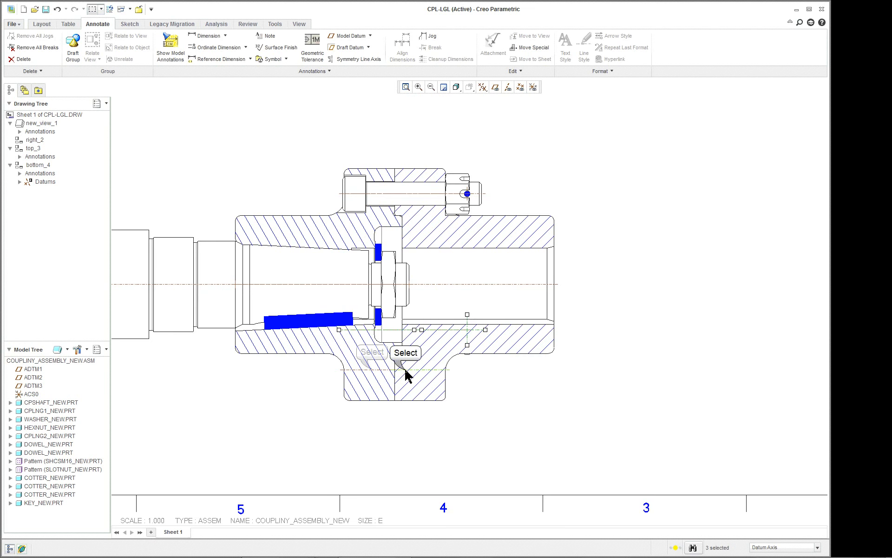
{"action": "left_click", "coordinate": [390, 371], "text": "ctrl"}
{"action": "left_click", "coordinate": [372, 369], "text": "ctrl"}
{"action": "right_click", "coordinate": [621, 293]}
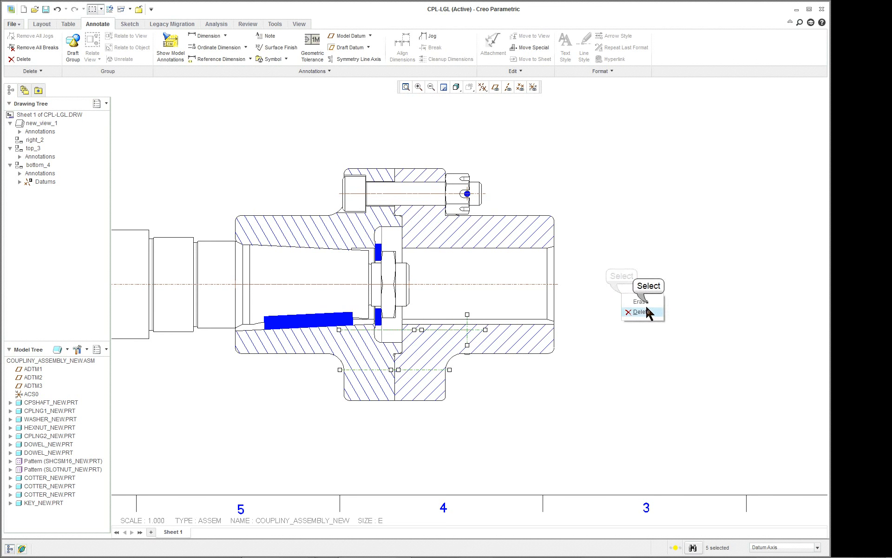
{"action": "left_click", "coordinate": [648, 302]}
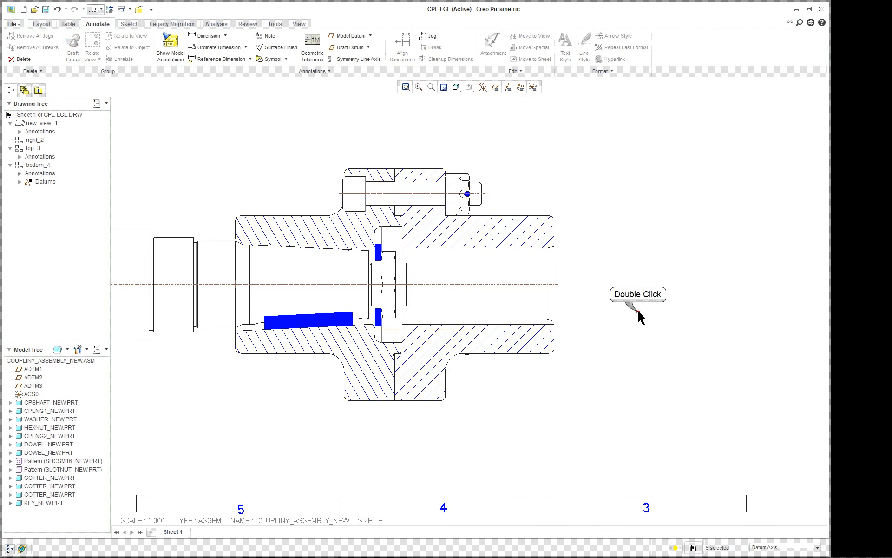
{"action": "double_click", "coordinate": [639, 316]}
Delete the overlapping axes still stacked along the lower bore wall of the plain-bore coupling half in bottom_4.
{"action": "left_click", "coordinate": [442, 330]}
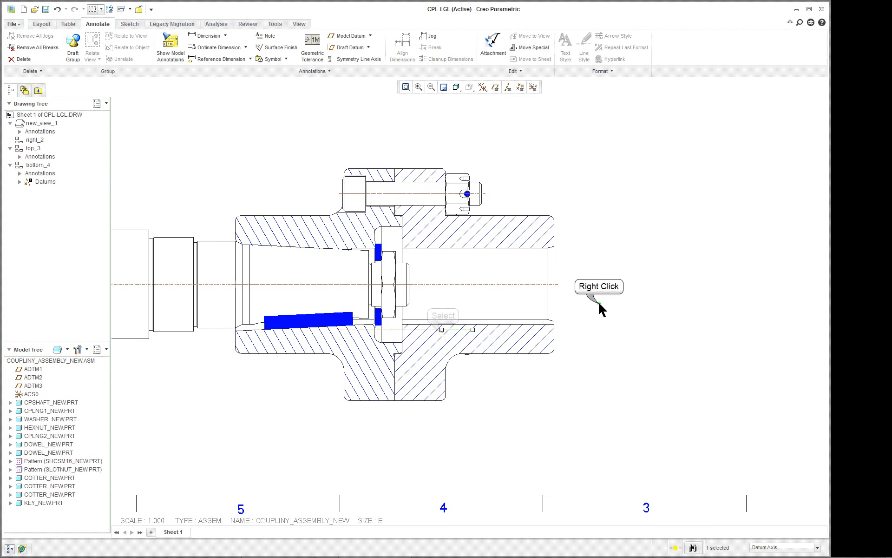
{"action": "right_click", "coordinate": [600, 306]}
{"action": "left_click", "coordinate": [610, 319]}
{"action": "left_click", "coordinate": [430, 329]}
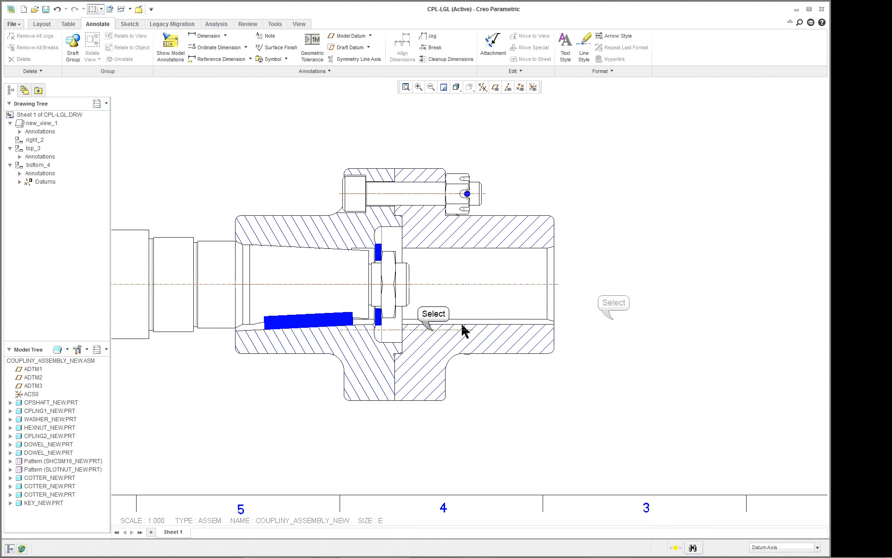
{"action": "left_click", "coordinate": [435, 330]}
{"action": "right_click", "coordinate": [623, 315]}
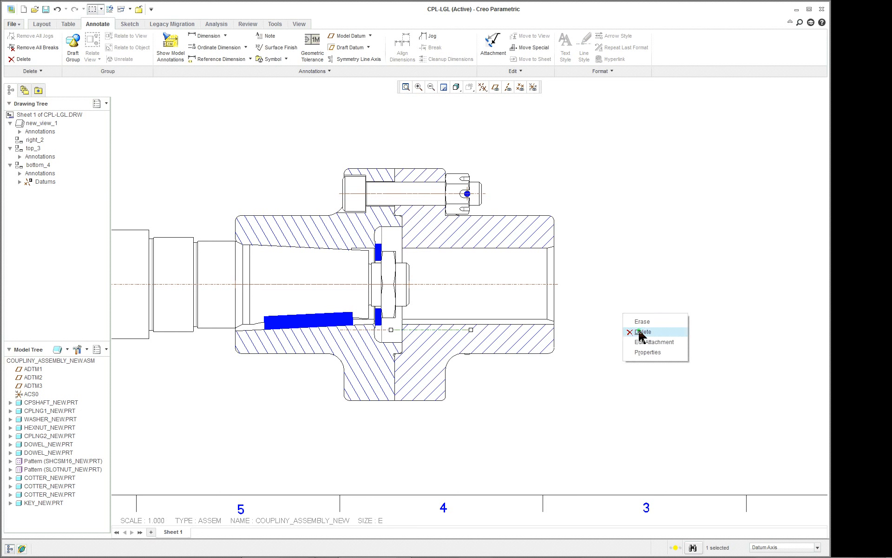
{"action": "left_click", "coordinate": [639, 331]}
{"action": "left_click", "coordinate": [452, 331]}
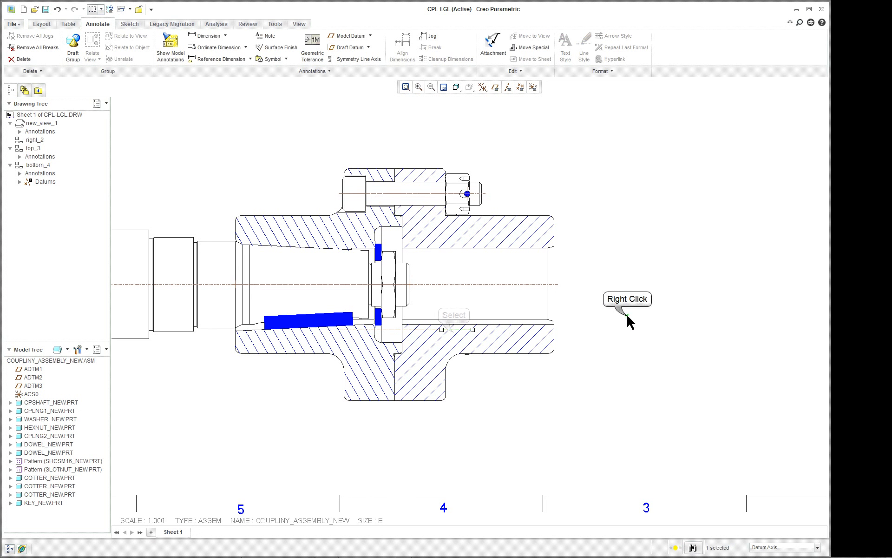
{"action": "right_click", "coordinate": [627, 321]}
{"action": "left_click", "coordinate": [644, 334]}
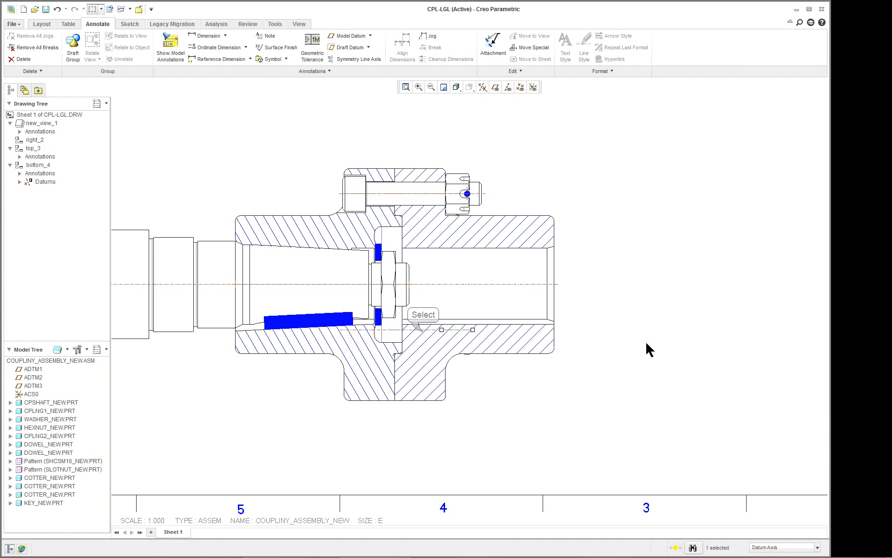
Delete the remaining axes along the lower bore wall that reach across both coupling halves, leaving only the shaft and bolt centerlines.
{"action": "left_click", "coordinate": [423, 330]}
{"action": "left_click", "coordinate": [379, 330], "text": "ctrl"}
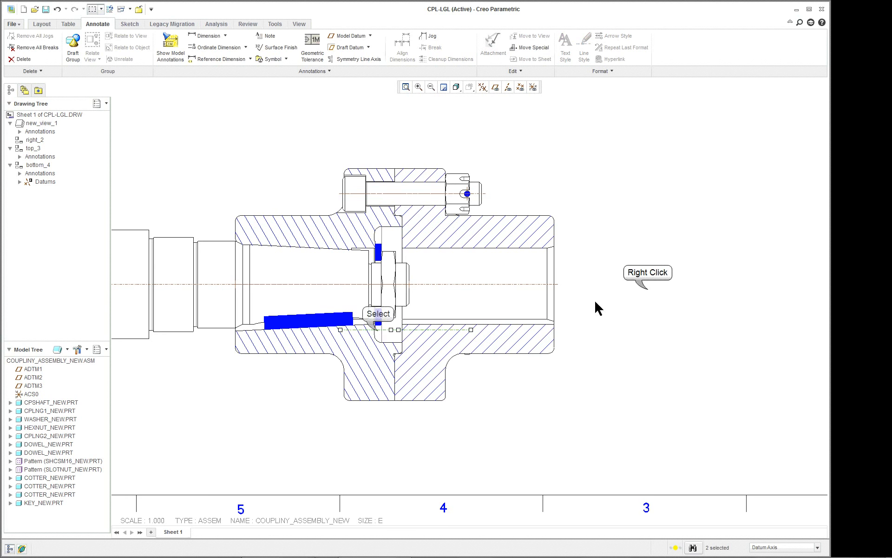
{"action": "right_click", "coordinate": [648, 295]}
{"action": "left_click", "coordinate": [663, 309]}
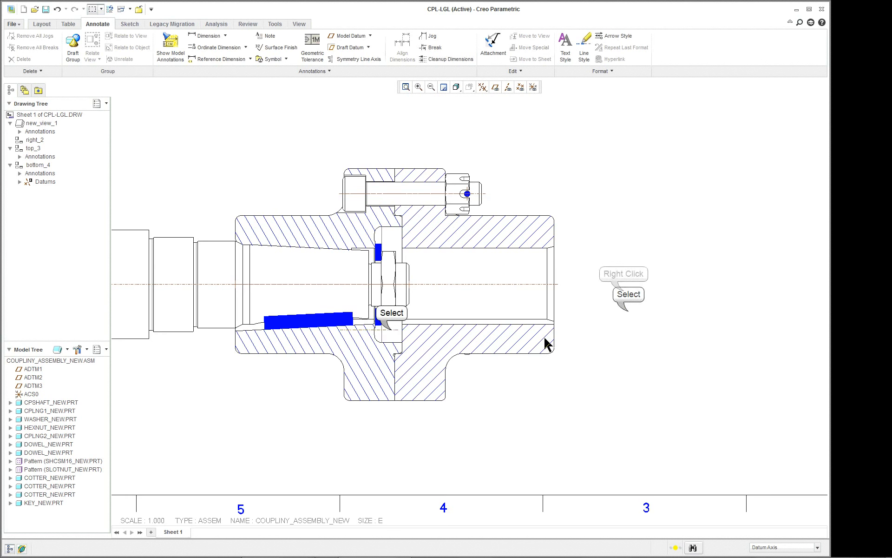
{"action": "left_click", "coordinate": [393, 330]}
{"action": "right_click", "coordinate": [627, 297]}
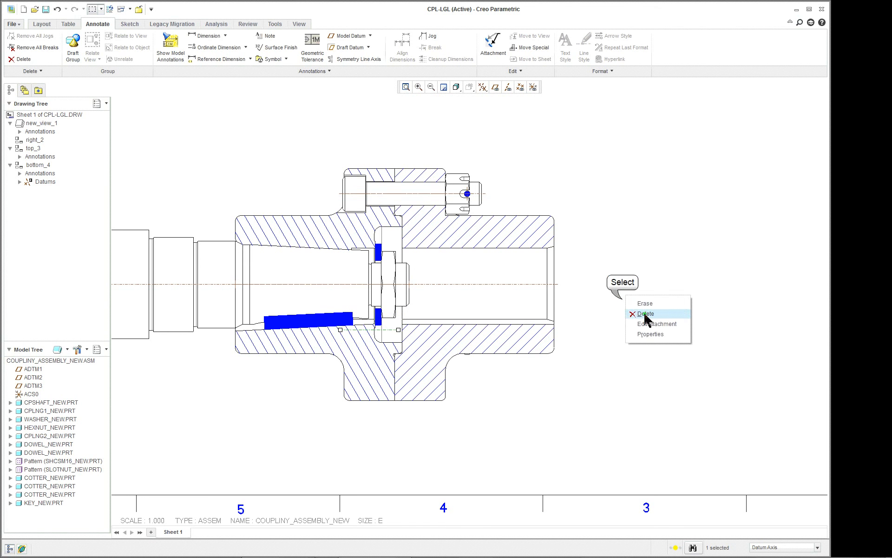
{"action": "left_click", "coordinate": [646, 314]}
{"action": "scroll", "coordinate": [625, 310], "scroll_direction": "up", "scroll_amount": 4}
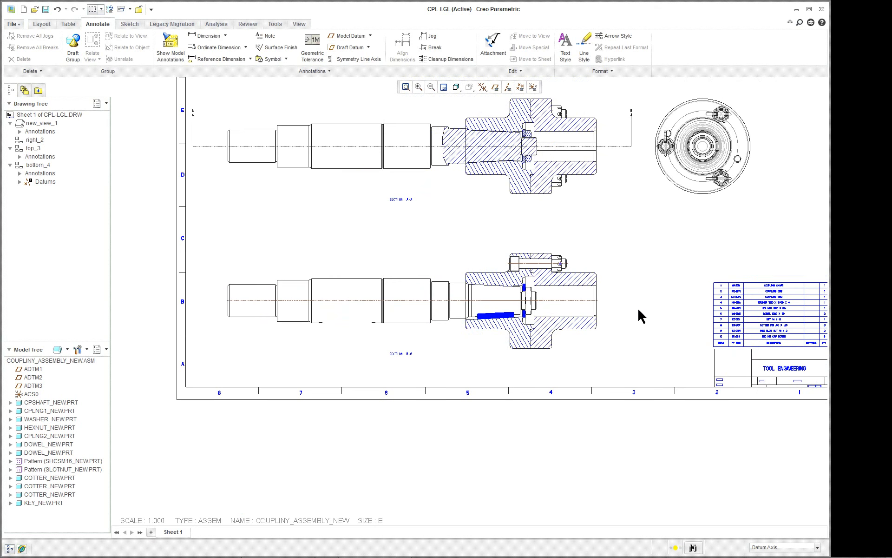
{"action": "scroll", "coordinate": [570, 247], "scroll_direction": "down", "scroll_amount": 5}
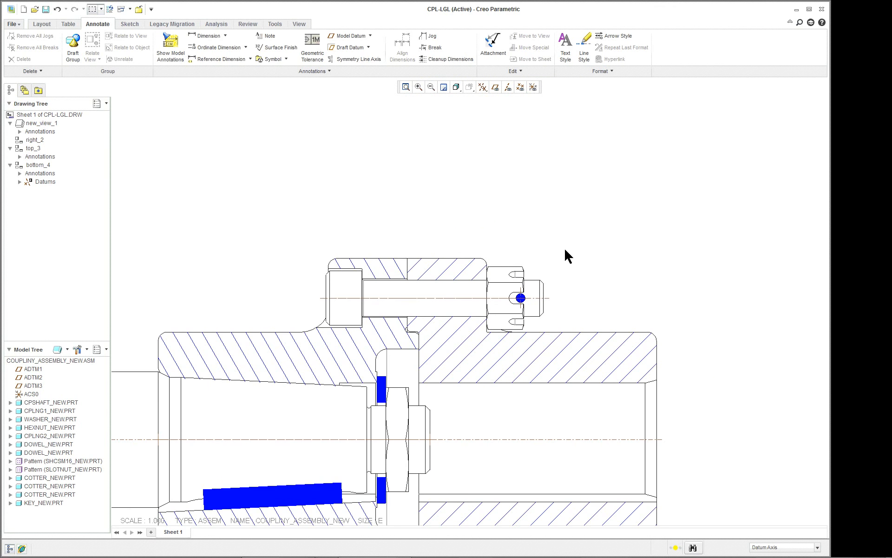
{"action": "scroll", "coordinate": [564, 247], "scroll_direction": "up", "scroll_amount": 5}
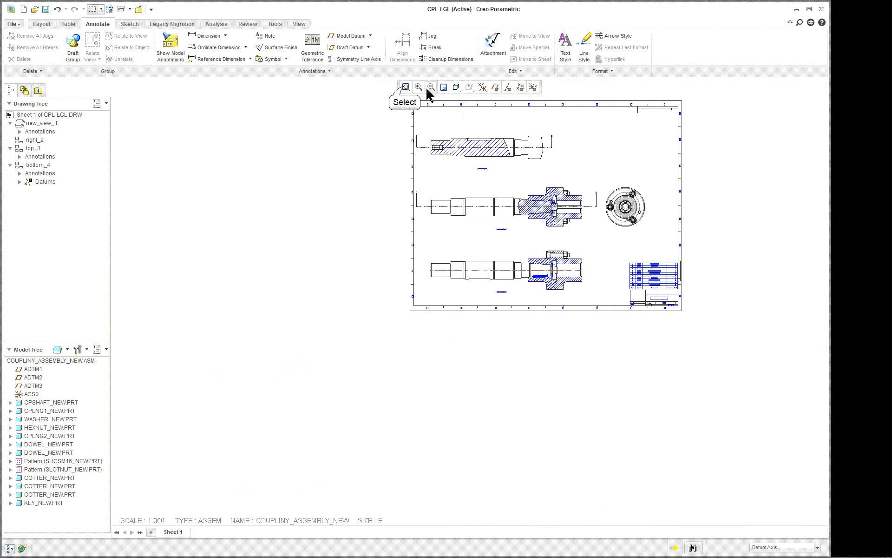
Create BOM balloons for all components of the coupling assembly on the drawing sheet.
{"action": "left_click", "coordinate": [405, 87]}
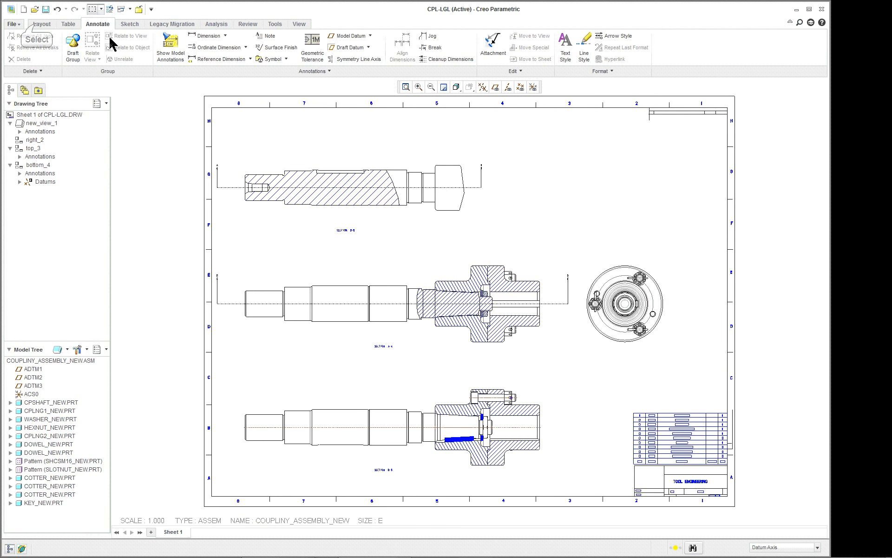
{"action": "left_click", "coordinate": [41, 24]}
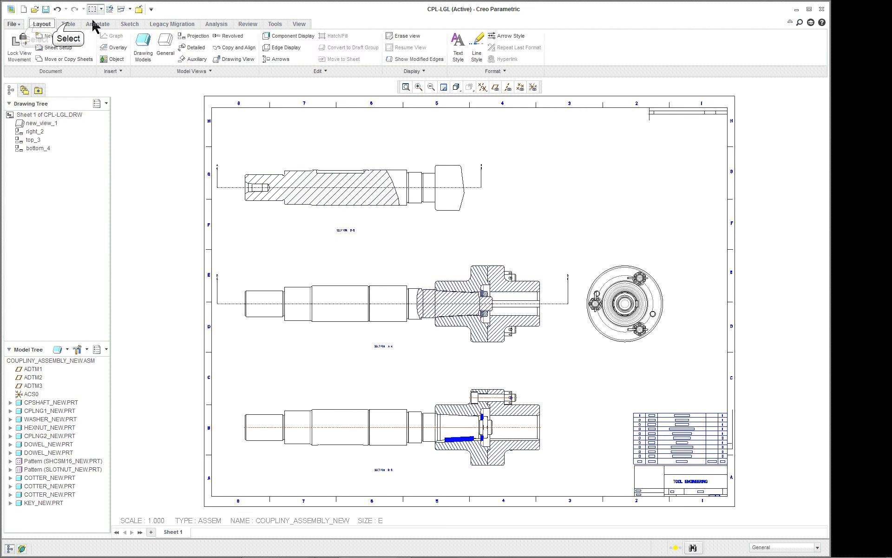
{"action": "left_click", "coordinate": [68, 24]}
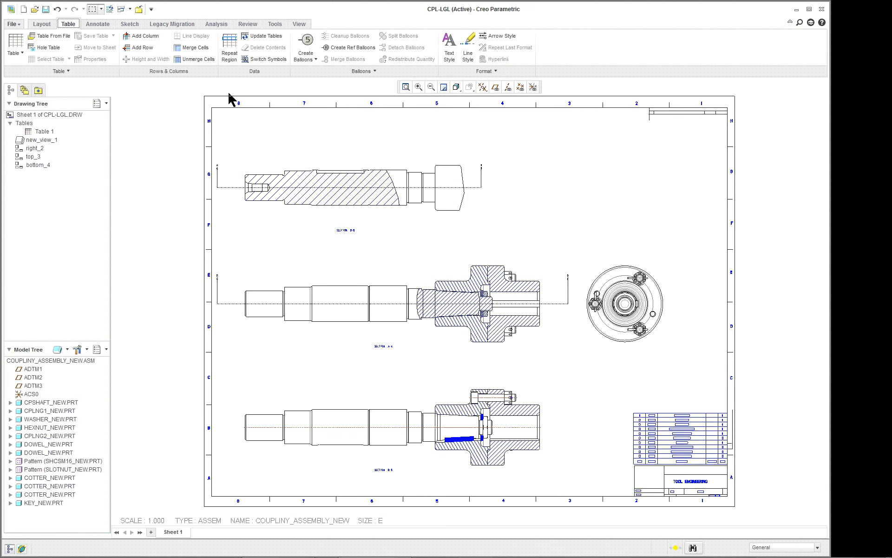
{"action": "left_click", "coordinate": [304, 45]}
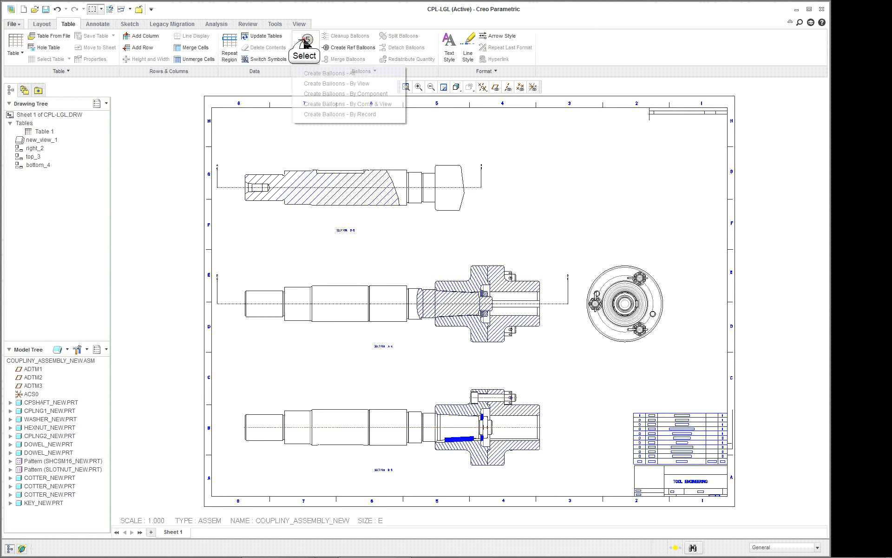
{"action": "left_click", "coordinate": [325, 73]}
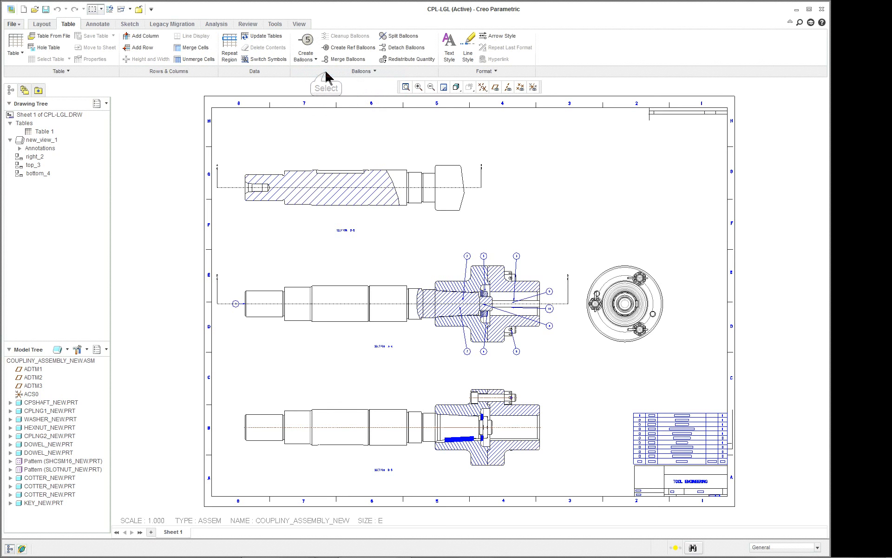
{"action": "left_click", "coordinate": [721, 368]}
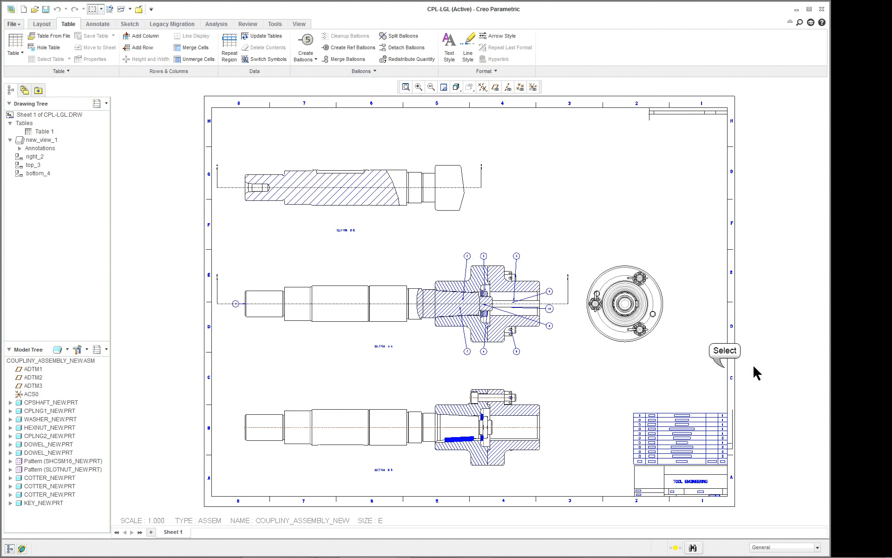
Move the coupling shaft's balloon 1 from the Section A-A assembly view to the bottom_4 view.
{"action": "scroll", "coordinate": [473, 316], "scroll_direction": "up", "scroll_amount": 2}
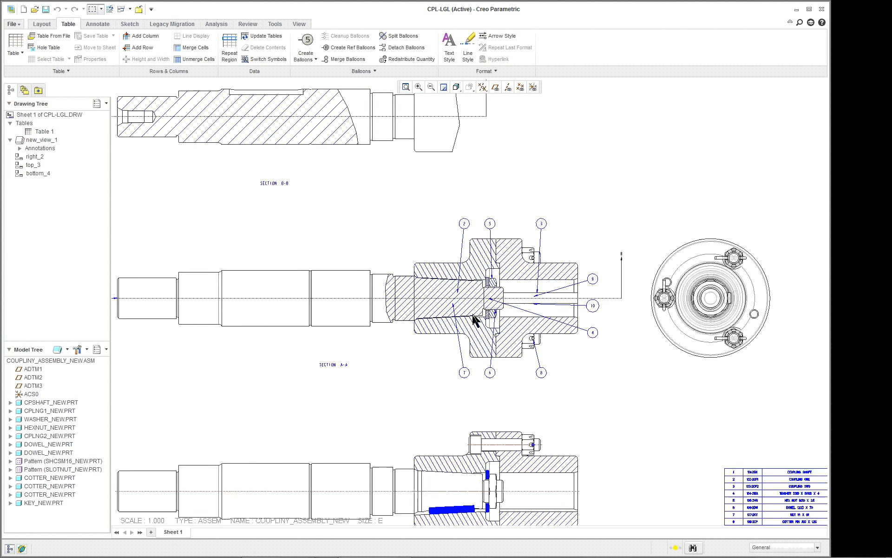
{"action": "scroll", "coordinate": [496, 421], "scroll_direction": "down", "scroll_amount": 3}
{"action": "scroll", "coordinate": [544, 425], "scroll_direction": "up", "scroll_amount": 3}
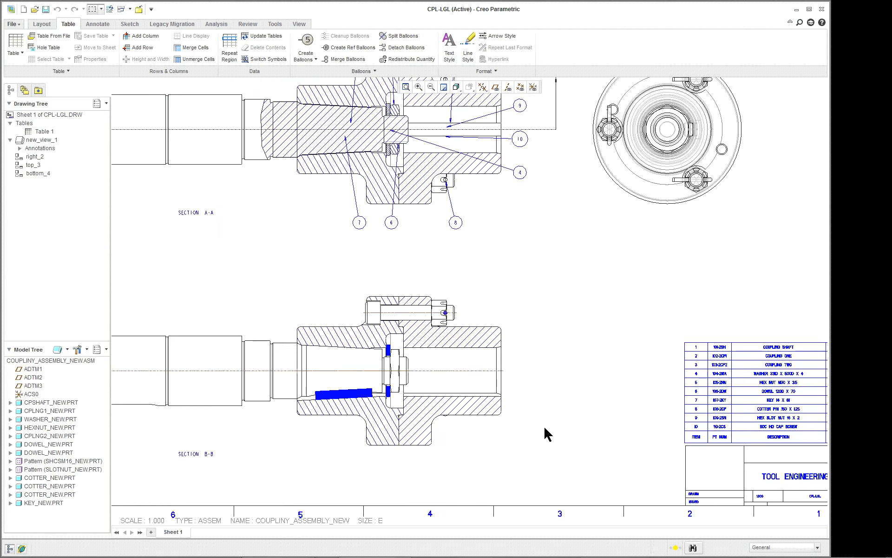
{"action": "scroll", "coordinate": [544, 425], "scroll_direction": "down", "scroll_amount": 3}
{"action": "scroll", "coordinate": [217, 285], "scroll_direction": "up", "scroll_amount": 3}
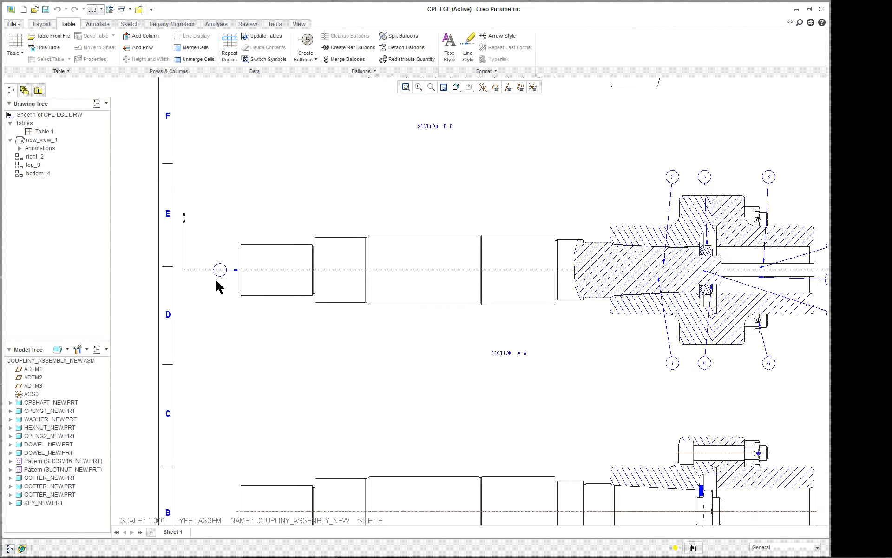
{"action": "left_click", "coordinate": [219, 285]}
{"action": "right_click", "coordinate": [221, 270]}
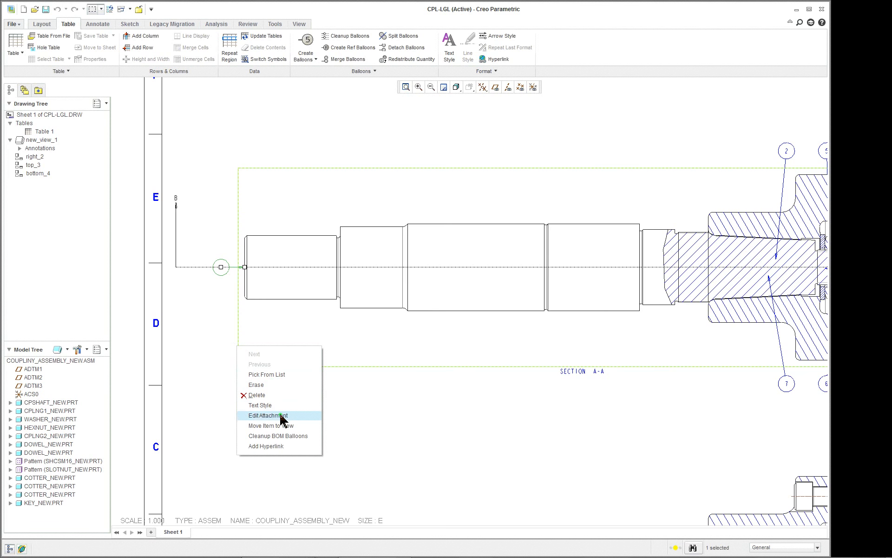
{"action": "left_click", "coordinate": [271, 425]}
{"action": "scroll", "coordinate": [351, 405], "scroll_direction": "down", "scroll_amount": 5}
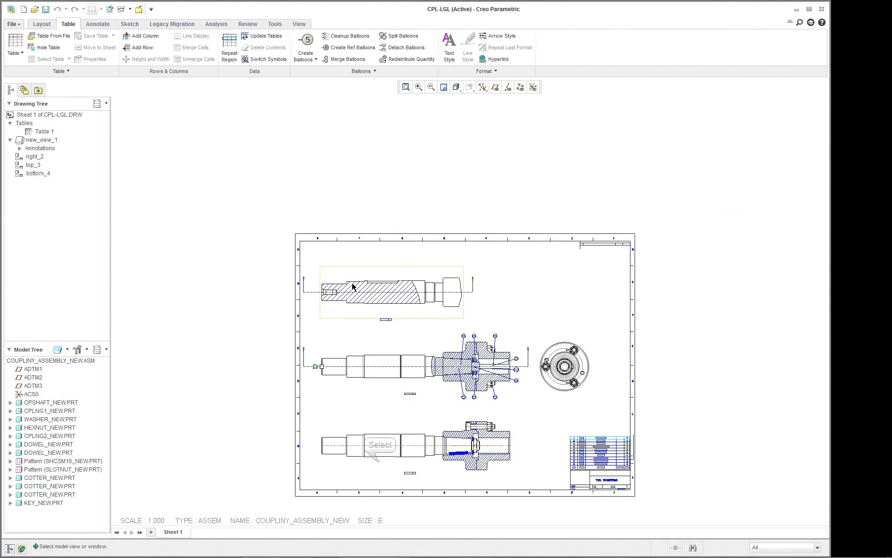
{"action": "left_click", "coordinate": [395, 462]}
{"action": "scroll", "coordinate": [376, 460], "scroll_direction": "up", "scroll_amount": 7}
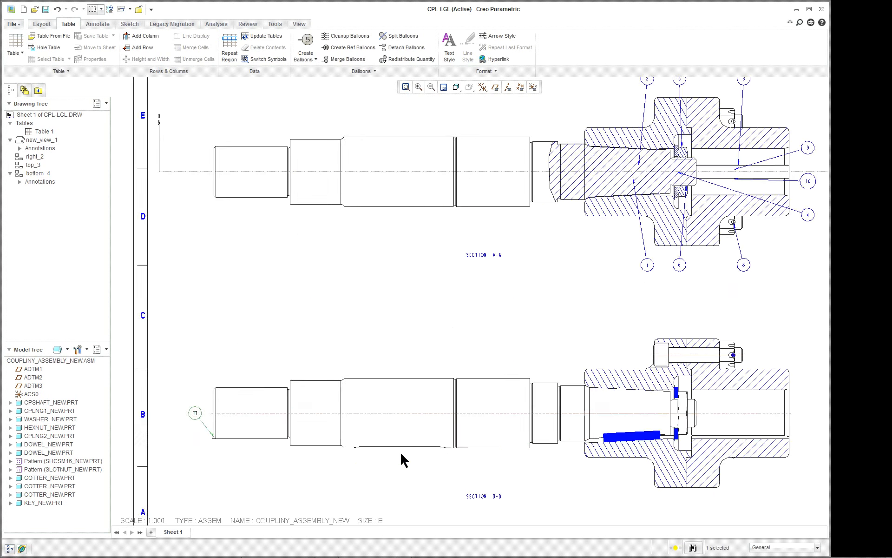
Move the cotter pin's balloon 8 from the Section A-A view to the bottom_4 view.
{"action": "scroll", "coordinate": [442, 451], "scroll_direction": "down", "scroll_amount": 5}
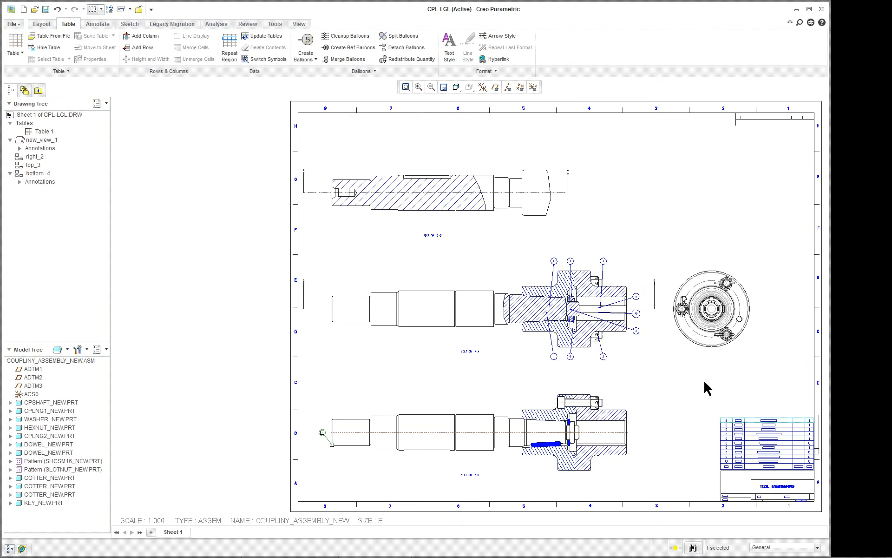
{"action": "scroll", "coordinate": [704, 382], "scroll_direction": "up", "scroll_amount": 4}
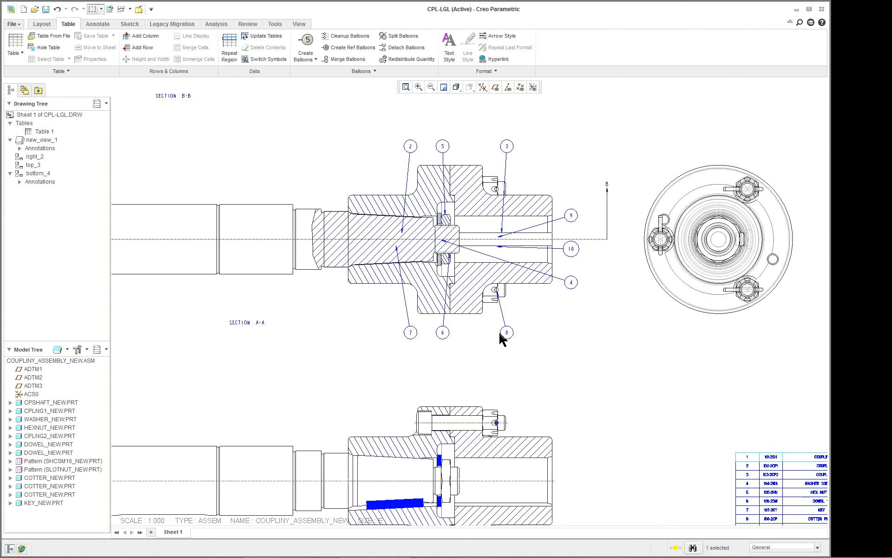
{"action": "scroll", "coordinate": [520, 334], "scroll_direction": "down", "scroll_amount": 3}
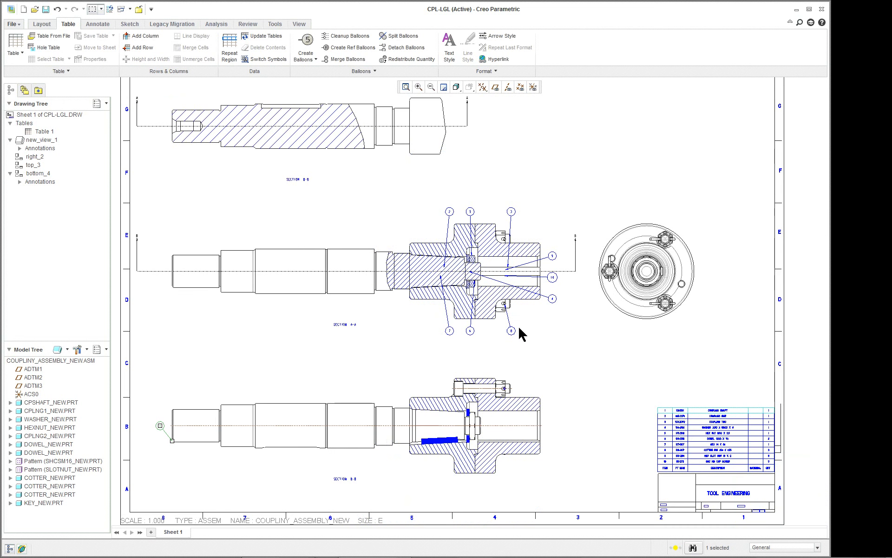
{"action": "scroll", "coordinate": [519, 329], "scroll_direction": "up", "scroll_amount": 4}
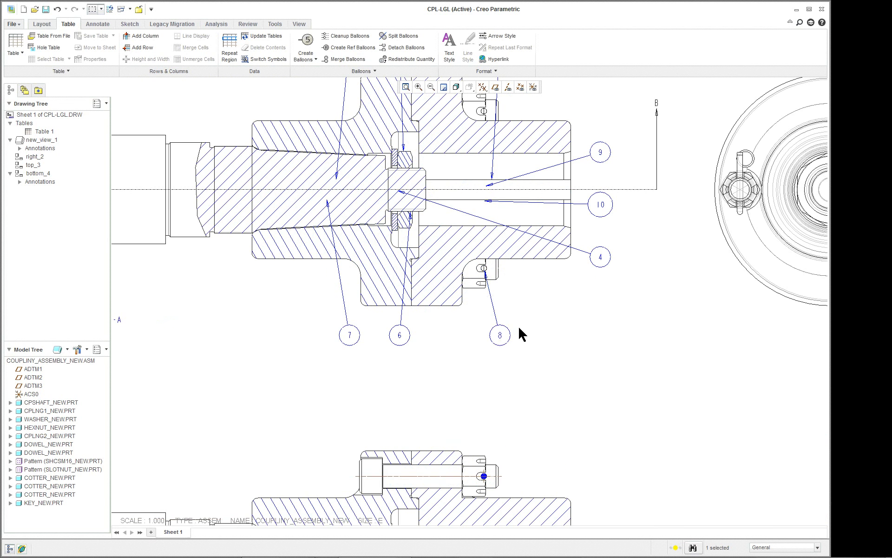
{"action": "left_click", "coordinate": [517, 326]}
{"action": "right_click", "coordinate": [523, 341]}
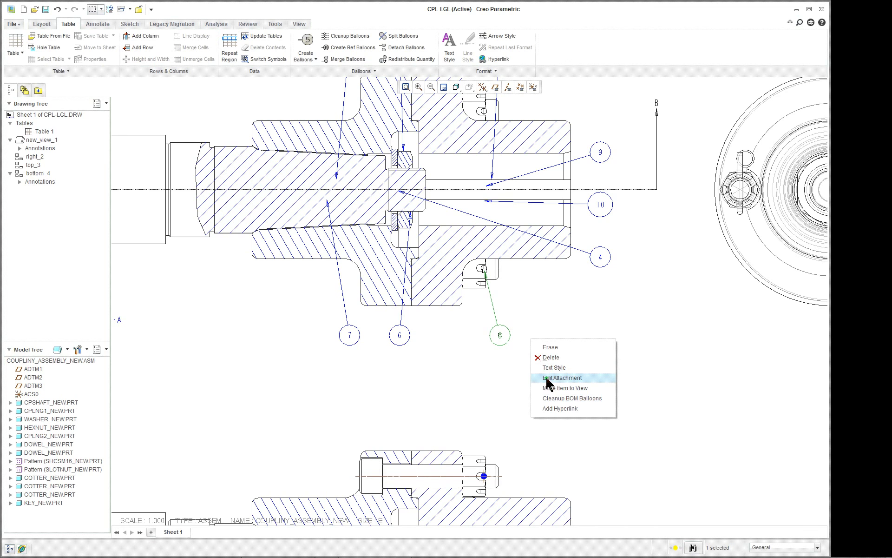
{"action": "left_click", "coordinate": [555, 389]}
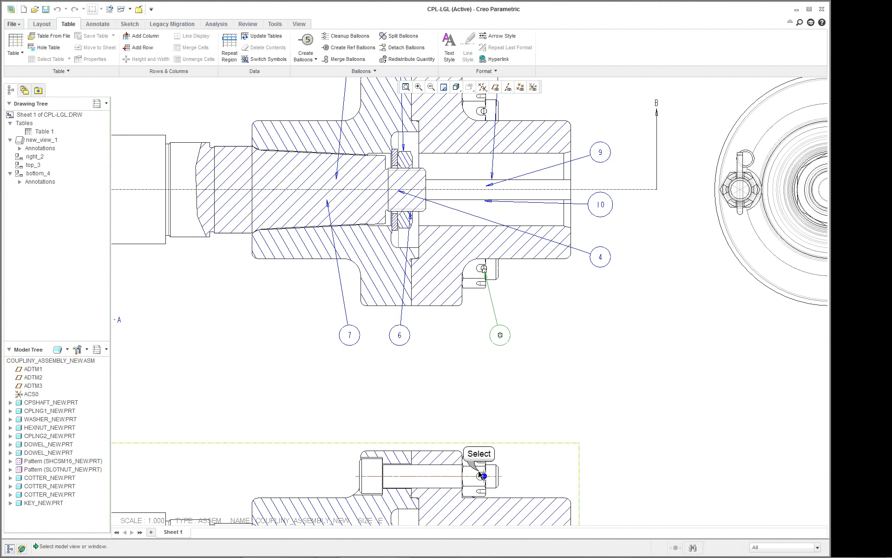
{"action": "left_click", "coordinate": [507, 462]}
{"action": "left_click", "coordinate": [556, 343]}
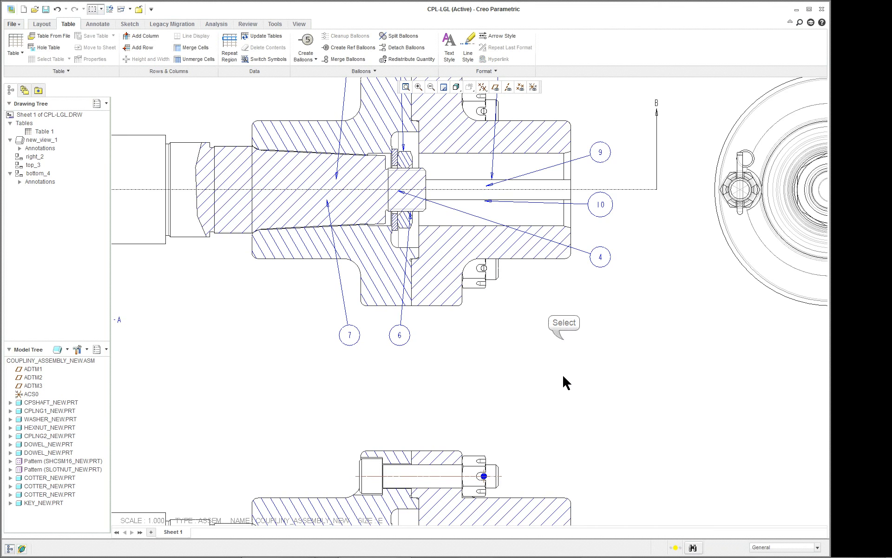
Reposition balloon 8 slightly up and to the right so that its leader runs diagonally below the plain-bore coupling half.
{"action": "scroll", "coordinate": [562, 373], "scroll_direction": "up", "scroll_amount": 7}
{"action": "scroll", "coordinate": [586, 466], "scroll_direction": "down", "scroll_amount": 2}
{"action": "scroll", "coordinate": [550, 435], "scroll_direction": "down", "scroll_amount": 8}
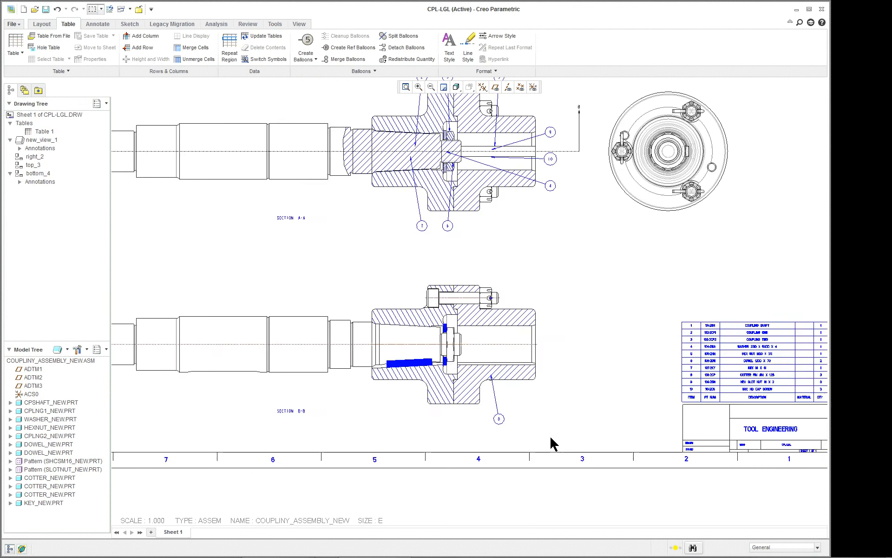
{"action": "scroll", "coordinate": [549, 435], "scroll_direction": "up", "scroll_amount": 3}
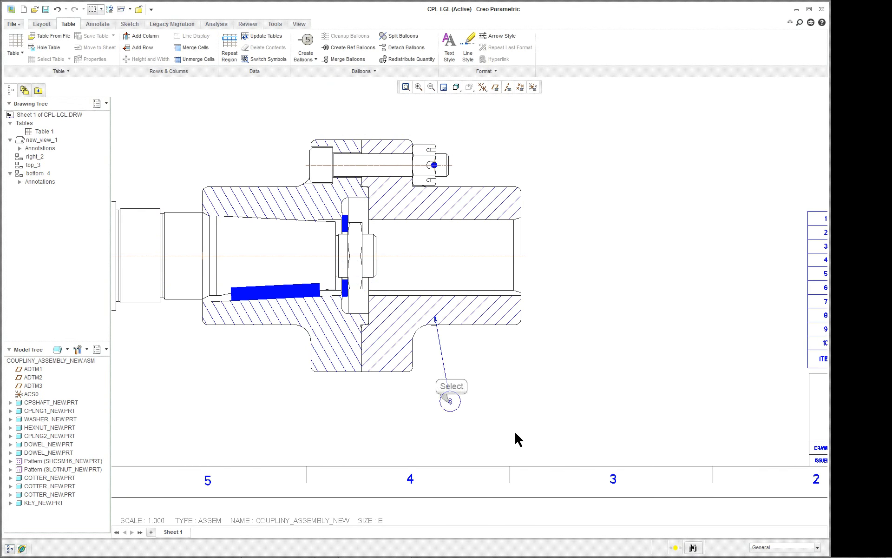
{"action": "left_click", "coordinate": [450, 401]}
{"action": "left_click_drag", "start_coordinate": [450, 400], "coordinate": [495, 389]}
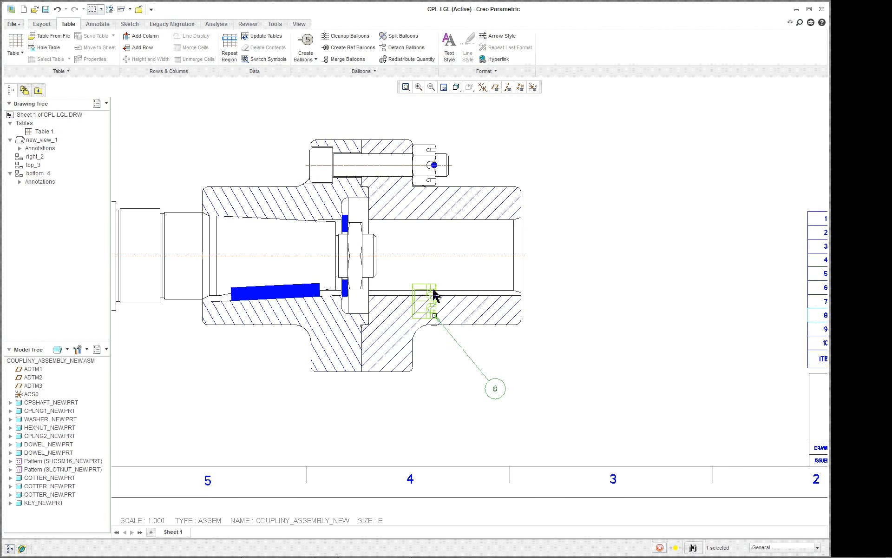
{"action": "left_click", "coordinate": [538, 393]}
Check item 8 in the BOM table and move balloon 8 back to the Section A-A assembly view.
{"action": "scroll", "coordinate": [611, 388], "scroll_direction": "up", "scroll_amount": 7}
{"action": "scroll", "coordinate": [723, 371], "scroll_direction": "down", "scroll_amount": 5}
{"action": "scroll", "coordinate": [665, 361], "scroll_direction": "down", "scroll_amount": 2}
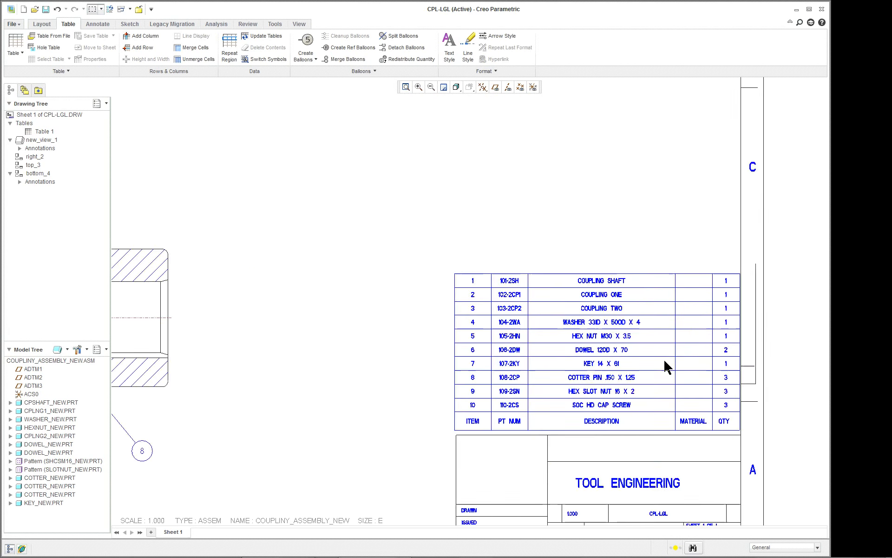
{"action": "scroll", "coordinate": [665, 366], "scroll_direction": "down", "scroll_amount": 3}
{"action": "scroll", "coordinate": [557, 396], "scroll_direction": "up", "scroll_amount": 6}
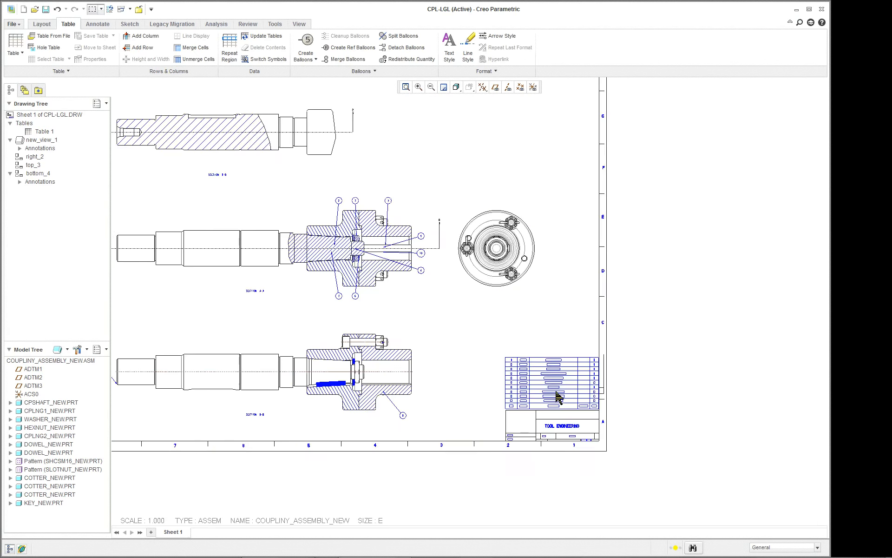
{"action": "scroll", "coordinate": [341, 425], "scroll_direction": "down", "scroll_amount": 2}
{"action": "scroll", "coordinate": [322, 418], "scroll_direction": "down", "scroll_amount": 5}
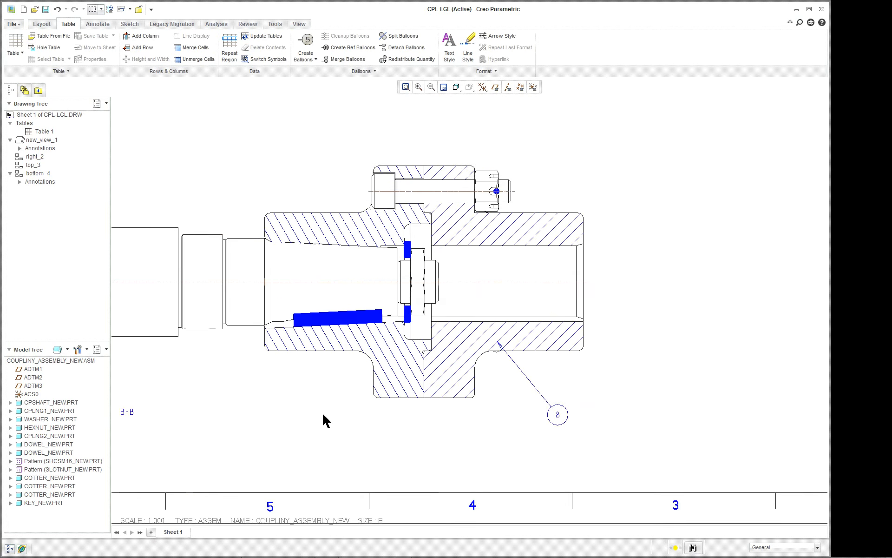
{"action": "scroll", "coordinate": [330, 414], "scroll_direction": "up", "scroll_amount": 4}
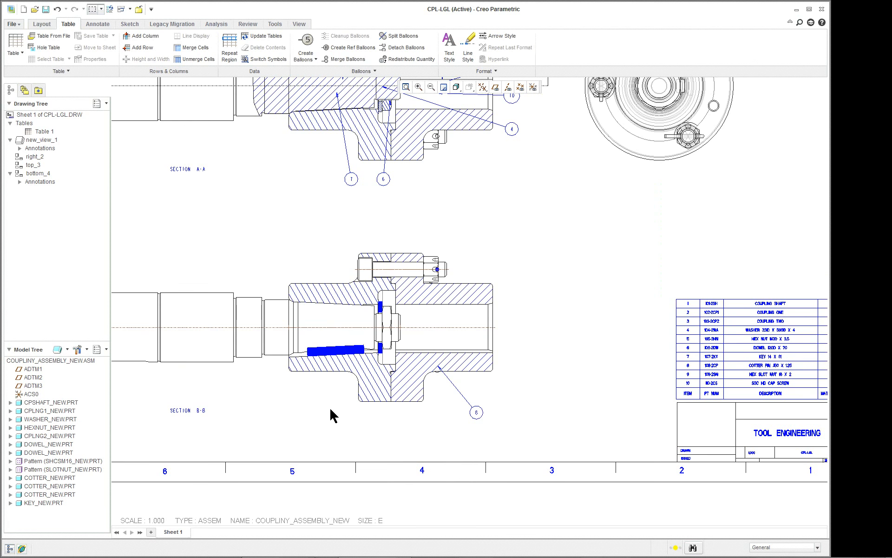
{"action": "left_click", "coordinate": [477, 417]}
{"action": "right_click", "coordinate": [549, 401]}
{"action": "left_click", "coordinate": [579, 437]}
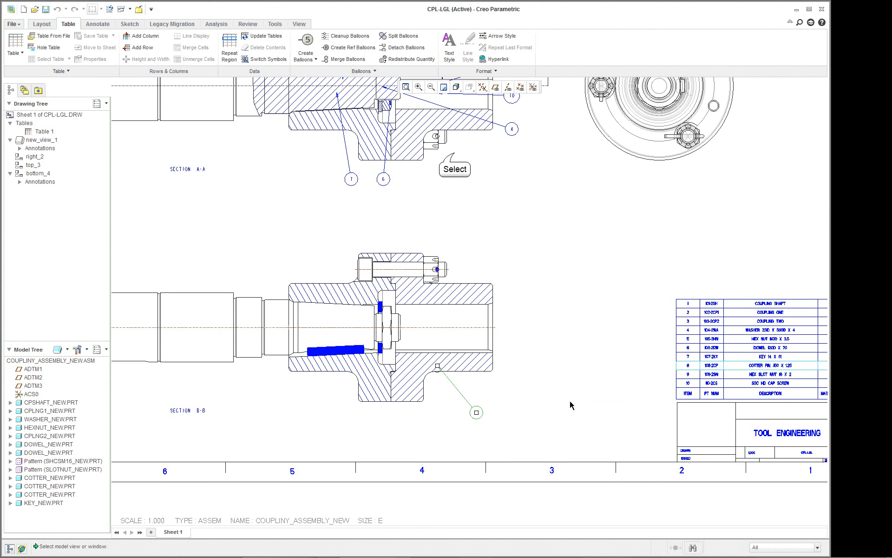
{"action": "left_click", "coordinate": [526, 221]}
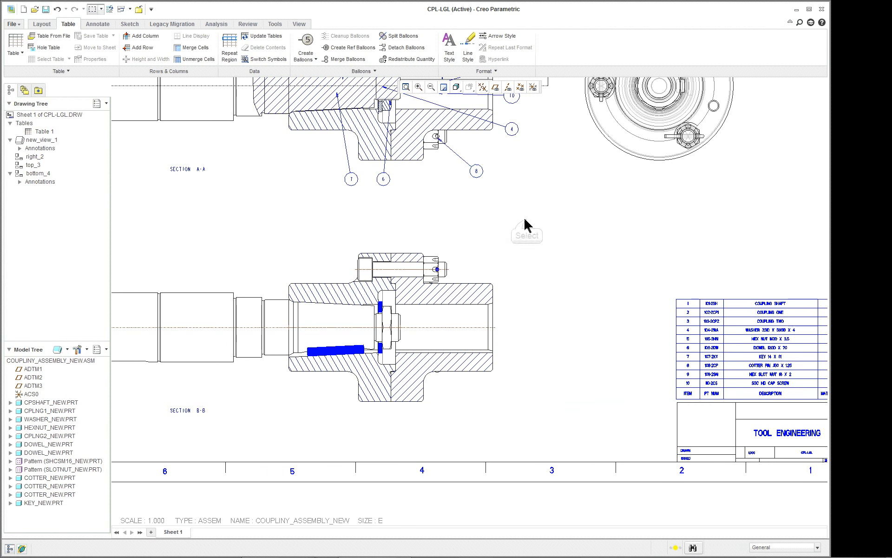
Move the key's balloon 7 from the Section A-A assembly view to the bottom_4 view.
{"action": "scroll", "coordinate": [525, 218], "scroll_direction": "down", "scroll_amount": 3}
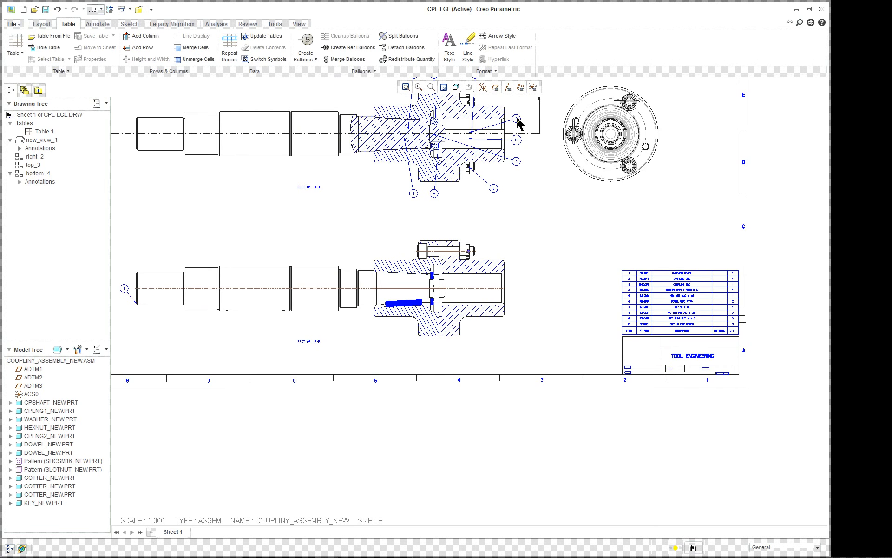
{"action": "scroll", "coordinate": [516, 135], "scroll_direction": "up", "scroll_amount": 2}
{"action": "scroll", "coordinate": [493, 173], "scroll_direction": "up", "scroll_amount": 1}
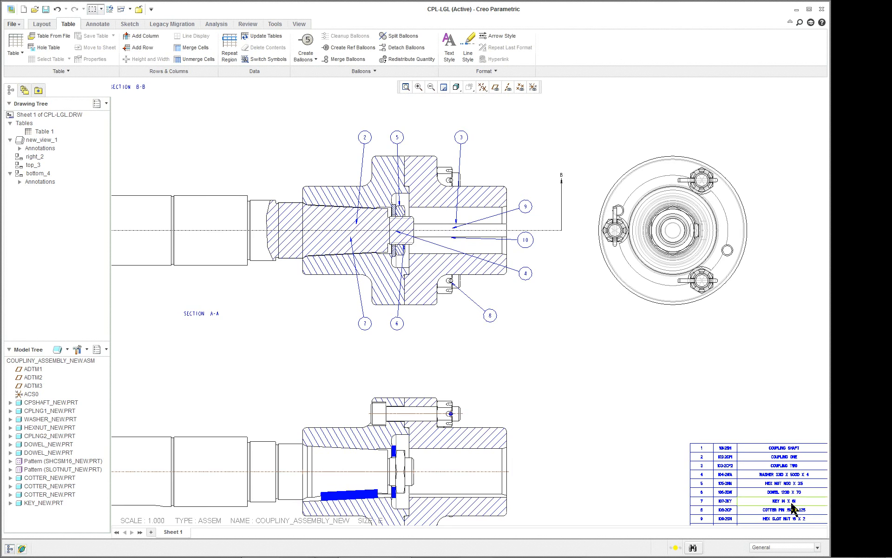
{"action": "scroll", "coordinate": [364, 246], "scroll_direction": "up", "scroll_amount": 3}
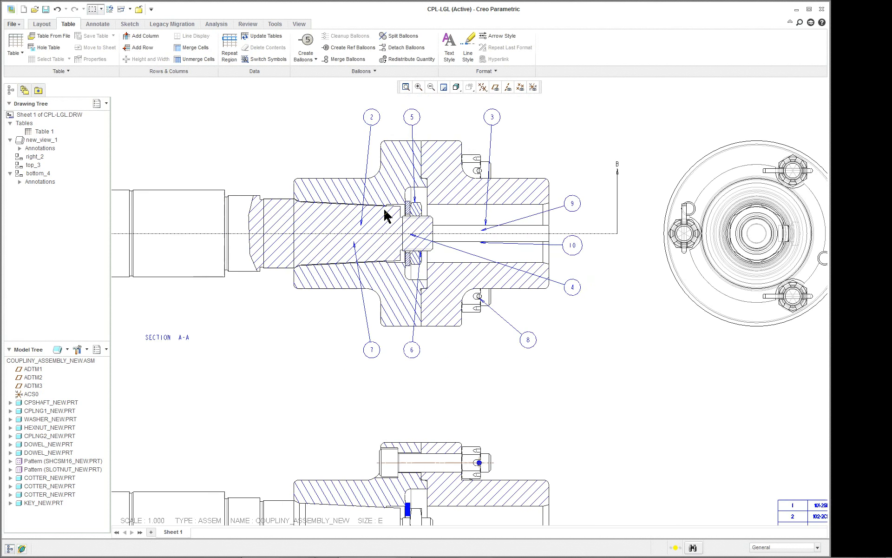
{"action": "scroll", "coordinate": [386, 215], "scroll_direction": "down", "scroll_amount": 1}
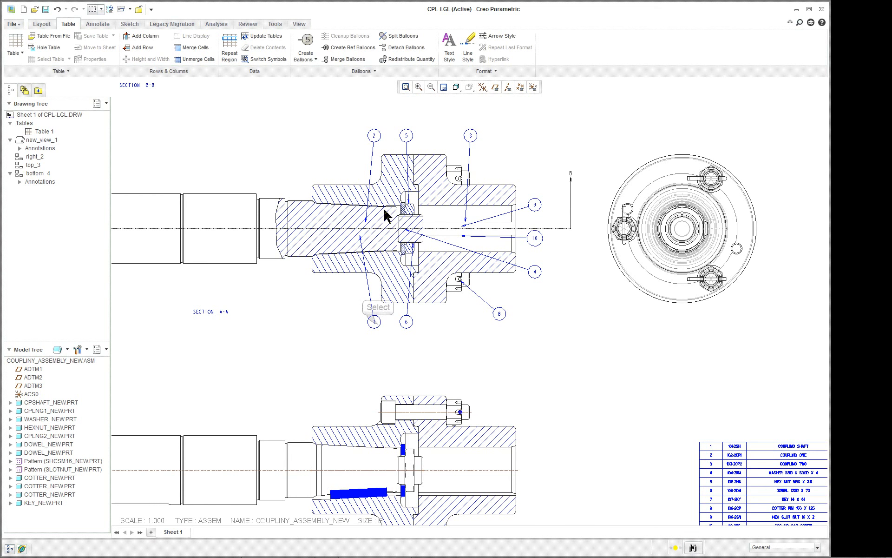
{"action": "left_click", "coordinate": [376, 321]}
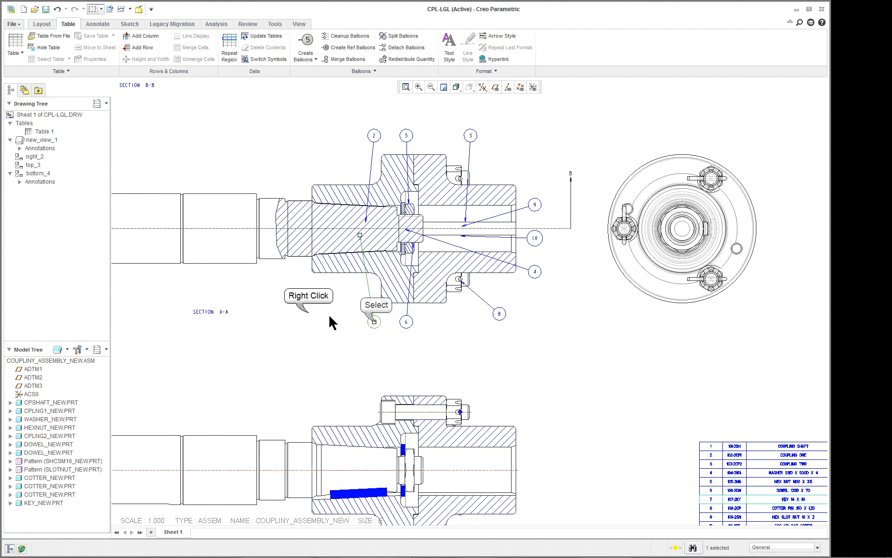
{"action": "right_click", "coordinate": [309, 316]}
{"action": "left_click", "coordinate": [338, 367]}
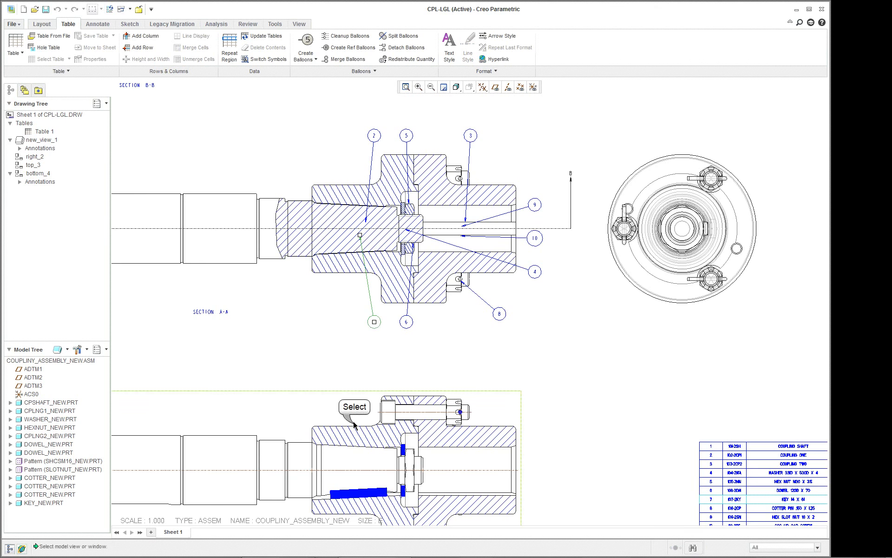
{"action": "left_click", "coordinate": [354, 423]}
{"action": "scroll", "coordinate": [518, 461], "scroll_direction": "down", "scroll_amount": 5}
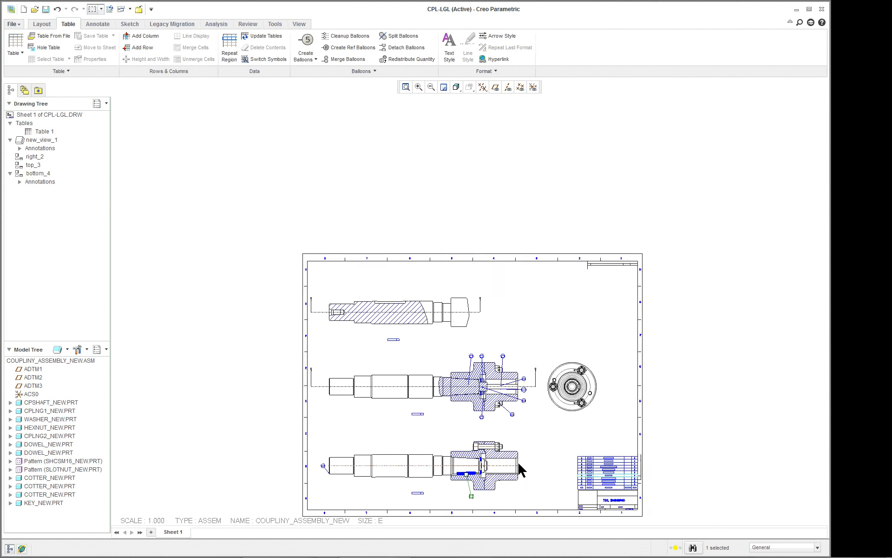
Examine the placement of key balloon 7 in the bottom_4 view and the balloons around the Section A-A view.
{"action": "scroll", "coordinate": [542, 518], "scroll_direction": "up", "scroll_amount": 3}
{"action": "scroll", "coordinate": [542, 518], "scroll_direction": "up", "scroll_amount": 1}
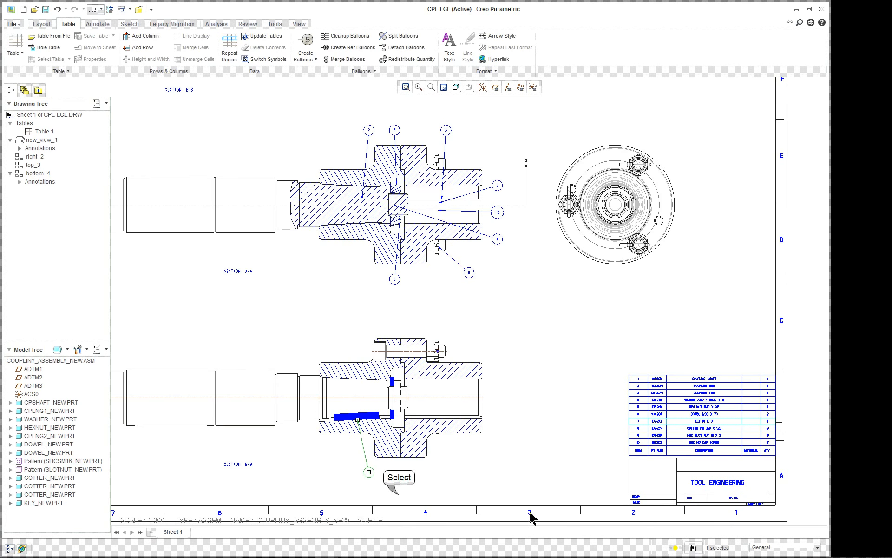
{"action": "left_click", "coordinate": [399, 499]}
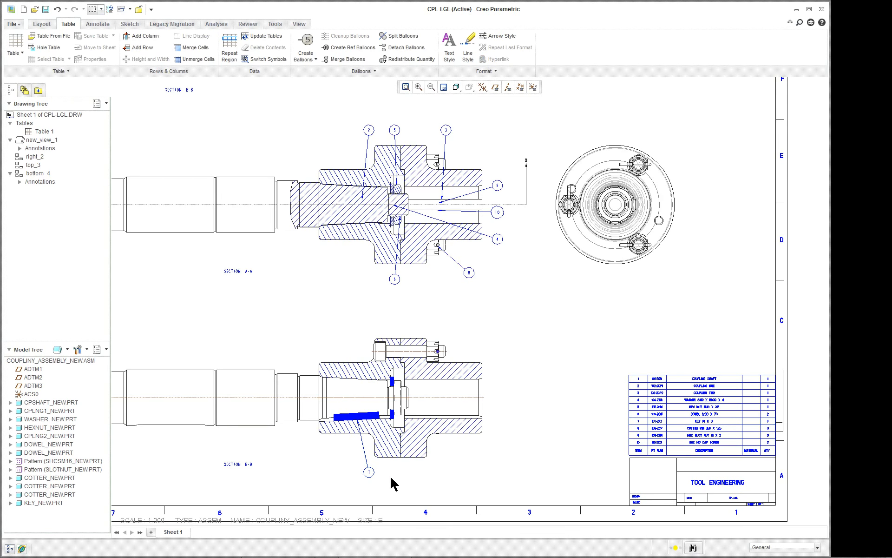
{"action": "scroll", "coordinate": [465, 328], "scroll_direction": "down", "scroll_amount": 2}
{"action": "scroll", "coordinate": [462, 259], "scroll_direction": "down", "scroll_amount": 1}
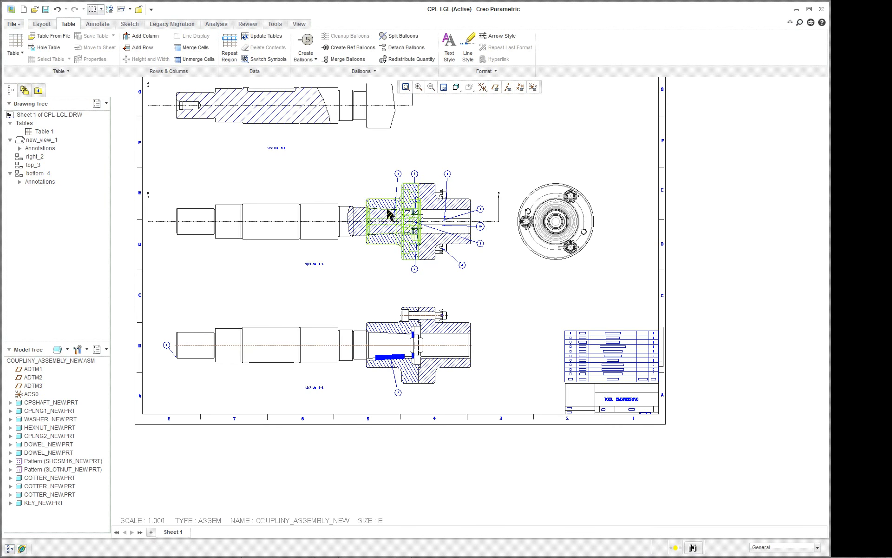
{"action": "scroll", "coordinate": [465, 153], "scroll_direction": "up", "scroll_amount": 4}
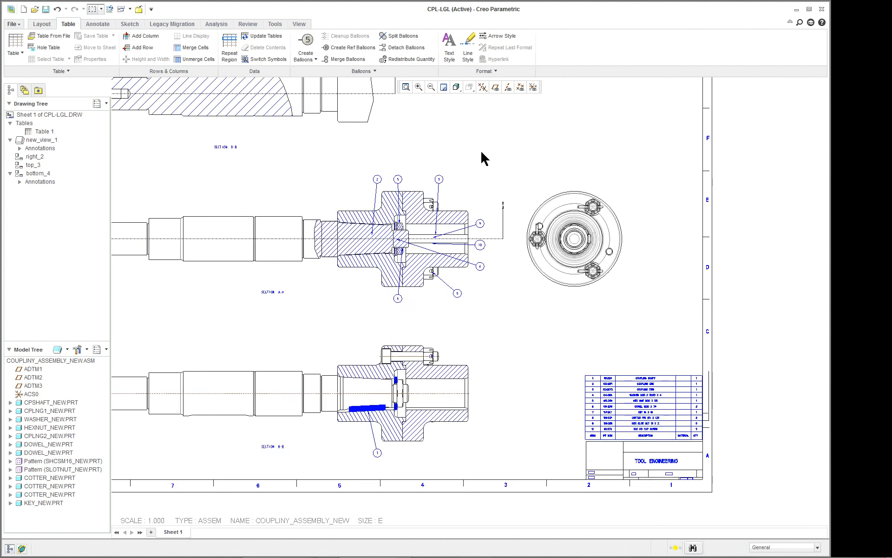
{"action": "scroll", "coordinate": [420, 202], "scroll_direction": "down", "scroll_amount": 4}
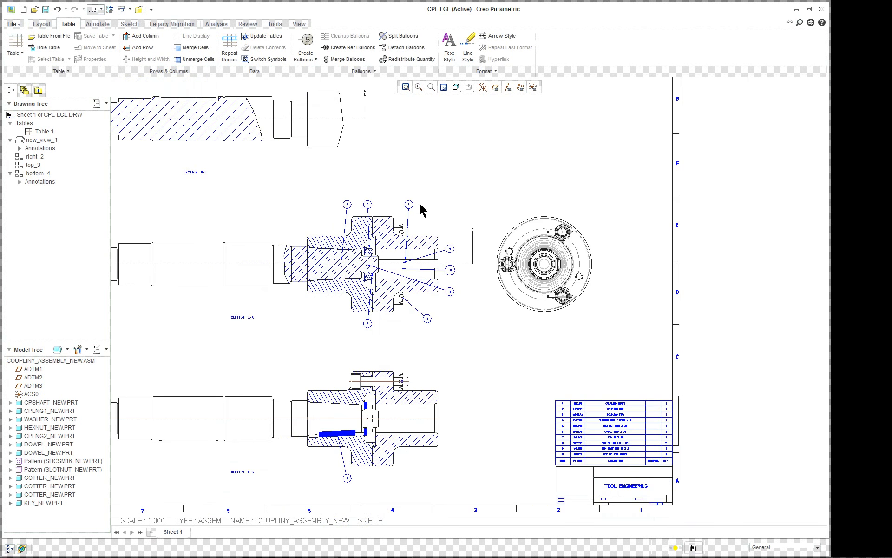
Set the text of all views, balloons and the BOM table to height .35 and font Blueprint MT Bold.
{"action": "left_click_drag", "start_coordinate": [171, 106], "coordinate": [639, 484]}
{"action": "right_click", "coordinate": [660, 351]}
{"action": "left_click", "coordinate": [679, 378]}
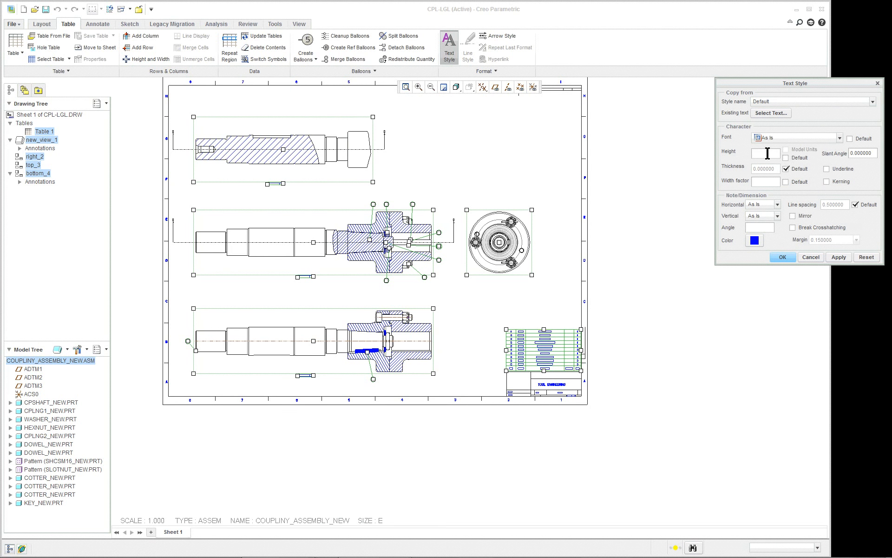
{"action": "left_click", "coordinate": [767, 154]}
{"action": "left_click", "coordinate": [803, 142]}
{"action": "scroll", "coordinate": [791, 194], "scroll_direction": "down", "scroll_amount": 3}
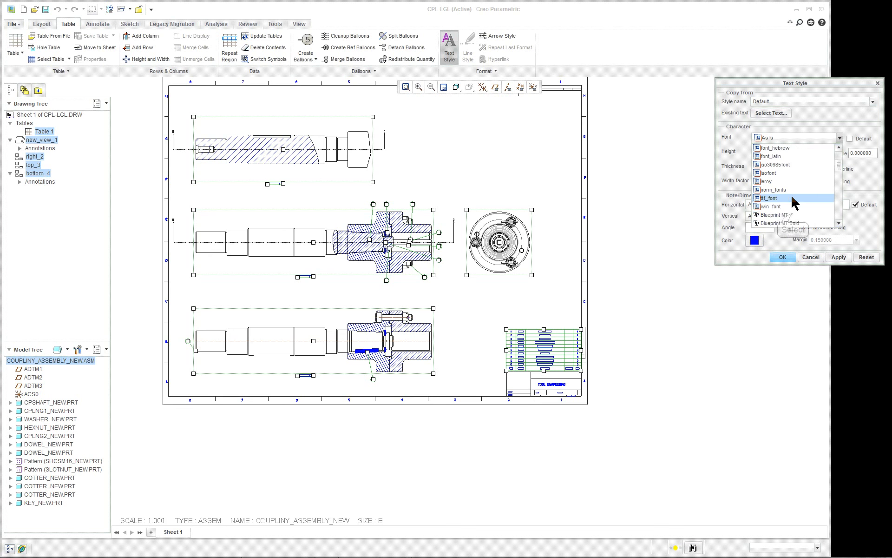
{"action": "left_click", "coordinate": [792, 215]}
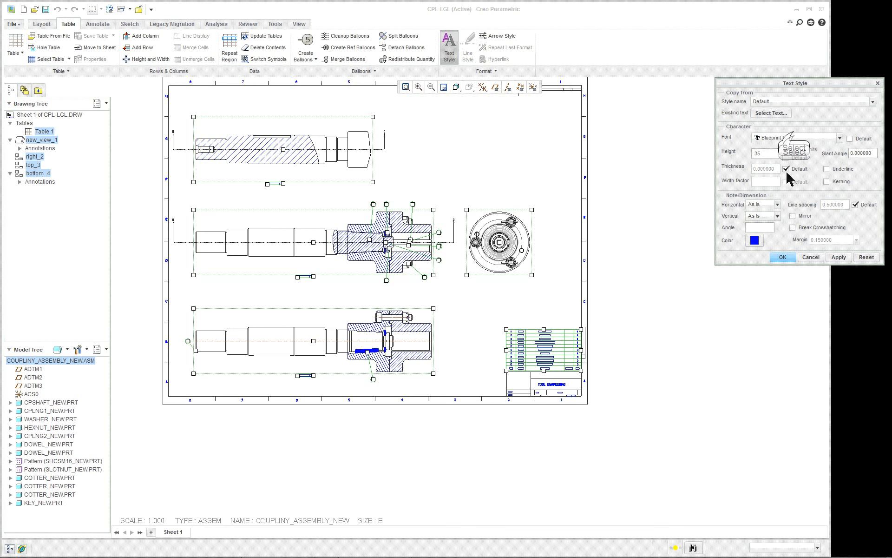
{"action": "left_click", "coordinate": [793, 136]}
{"action": "left_click", "coordinate": [790, 204]}
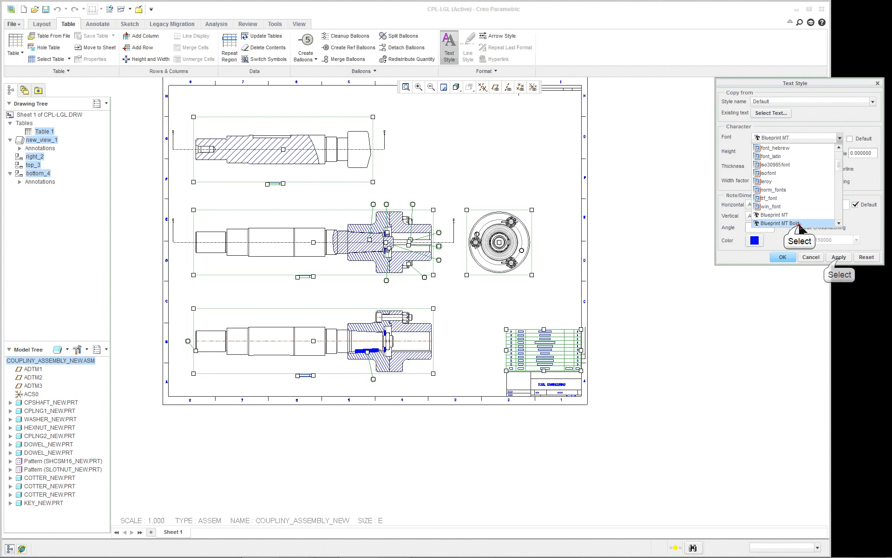
{"action": "left_click", "coordinate": [839, 257]}
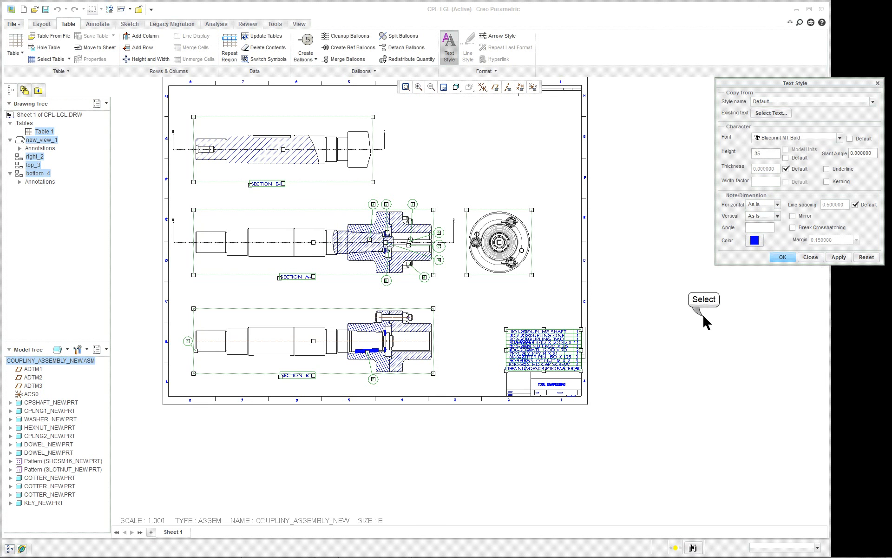
{"action": "left_click", "coordinate": [782, 257]}
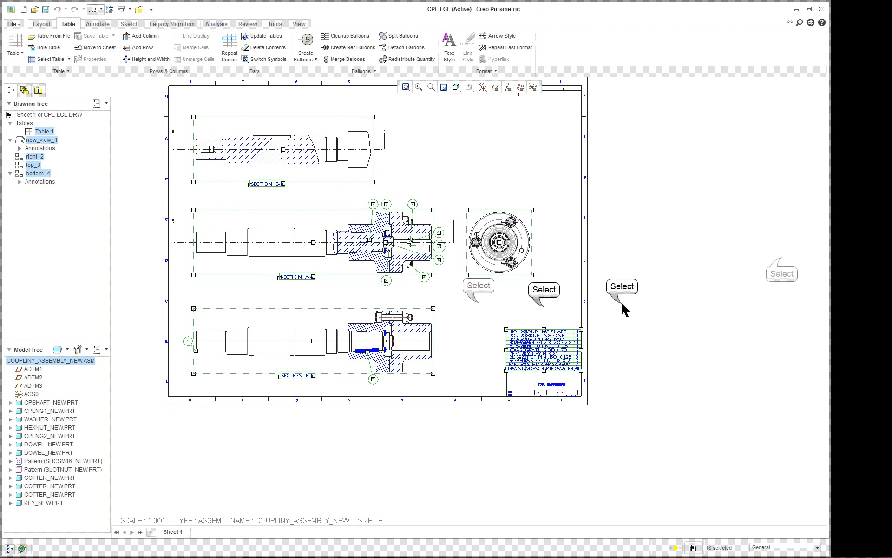
Move the BOM table up, clear of the title block, to just below the circular end view.
{"action": "left_click", "coordinate": [622, 303]}
{"action": "left_click", "coordinate": [544, 306]}
{"action": "left_click_drag", "start_coordinate": [478, 302], "coordinate": [601, 396]}
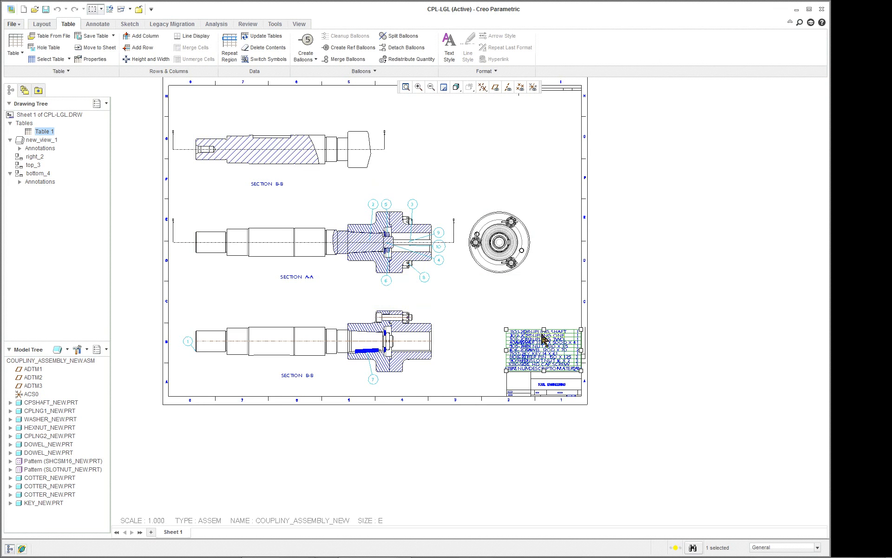
{"action": "left_click_drag", "start_coordinate": [504, 328], "coordinate": [498, 280]}
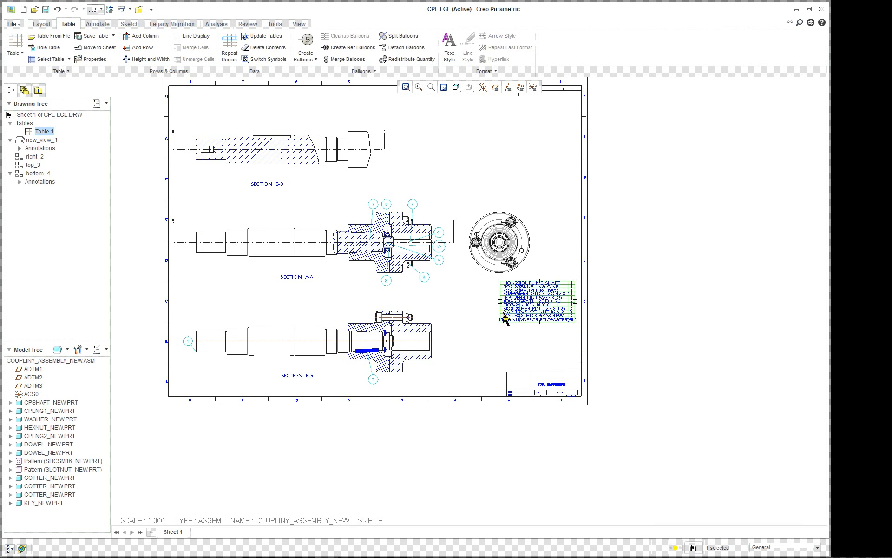
{"action": "left_click", "coordinate": [564, 325]}
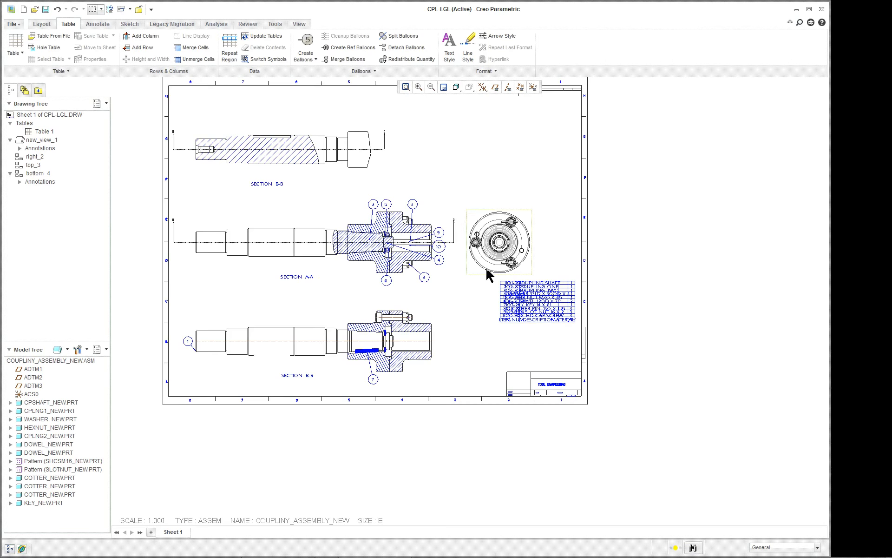
Set the text height of the whole BOM table to .125.
{"action": "scroll", "coordinate": [537, 269], "scroll_direction": "up", "scroll_amount": 6}
{"action": "scroll", "coordinate": [536, 270], "scroll_direction": "down", "scroll_amount": 2}
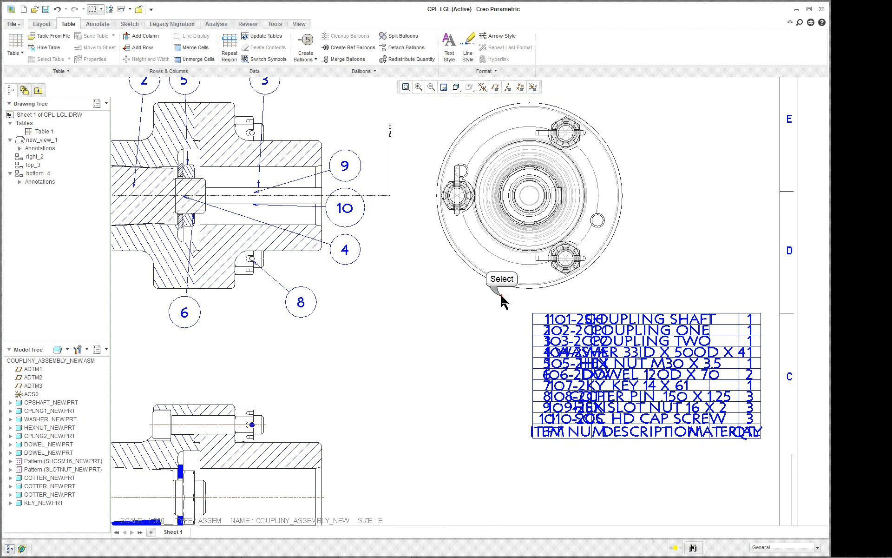
{"action": "left_click_drag", "start_coordinate": [505, 301], "coordinate": [784, 484]}
{"action": "right_click", "coordinate": [684, 276]}
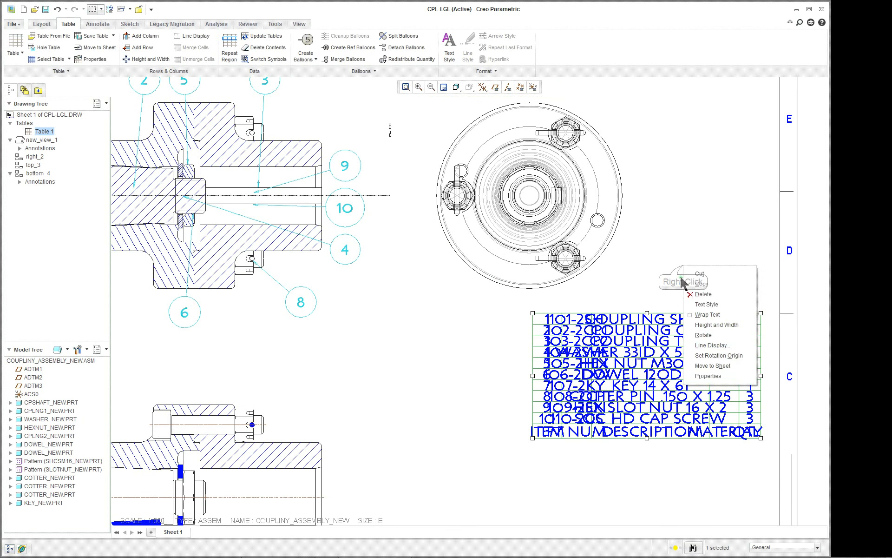
{"action": "left_click", "coordinate": [706, 304]}
{"action": "double_click", "coordinate": [750, 154]}
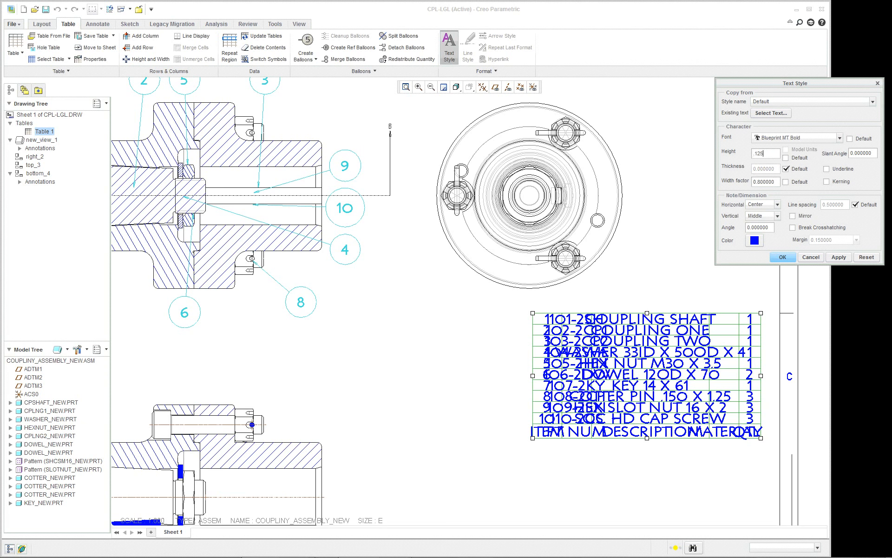
{"action": "left_click", "coordinate": [838, 258]}
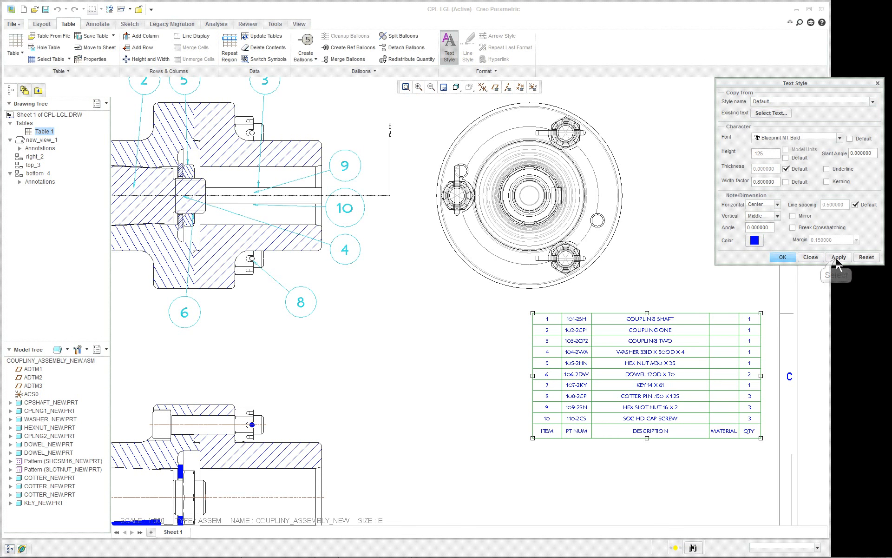
Change the BOM table's text font to leroy.
{"action": "left_click", "coordinate": [814, 138]}
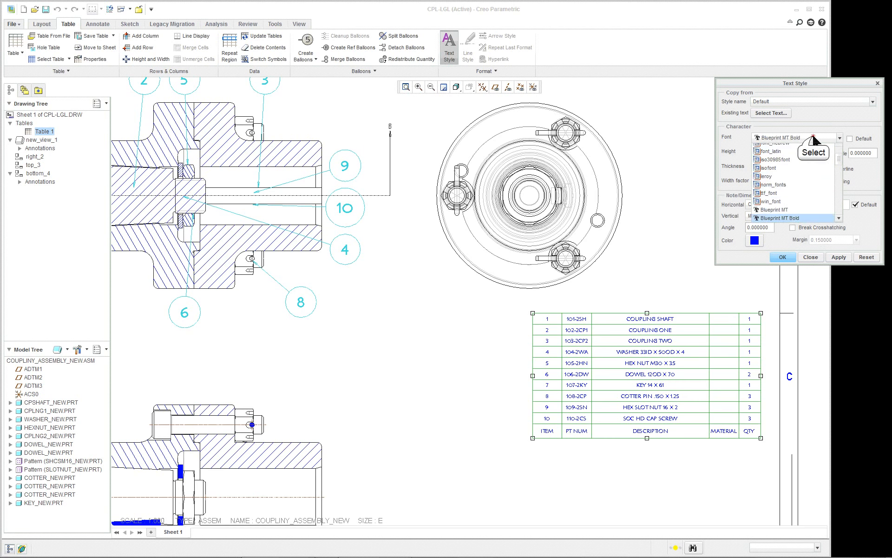
{"action": "left_click", "coordinate": [785, 181]}
{"action": "left_click", "coordinate": [839, 257]}
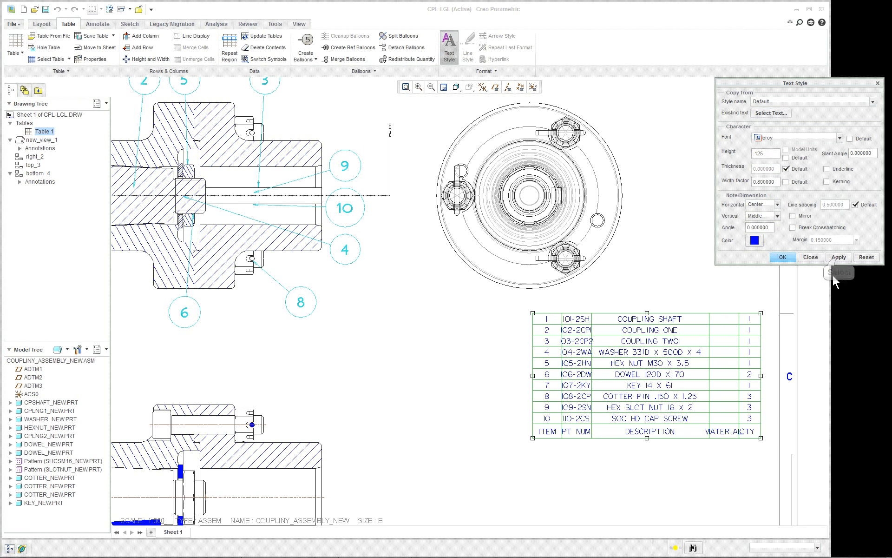
{"action": "left_click", "coordinate": [782, 257]}
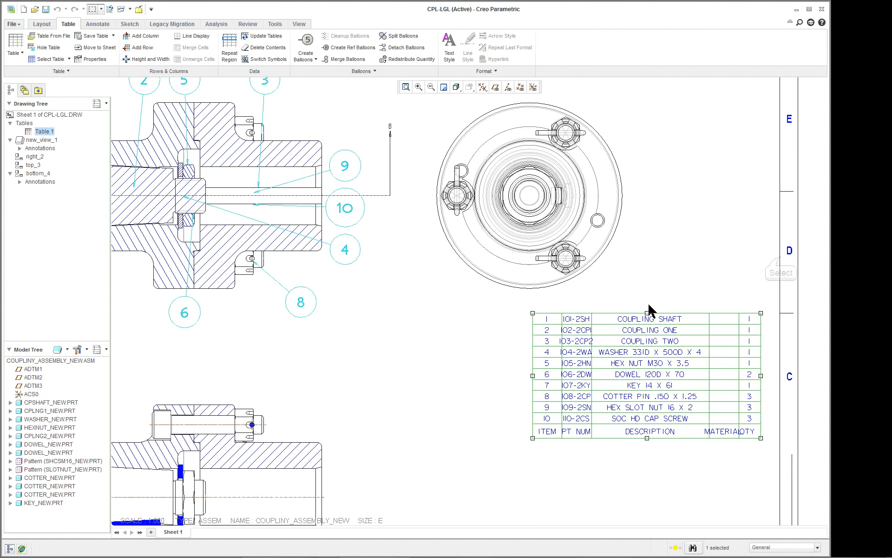
Set the width of the BOM table's PT NUM column to 1.25 drawing units.
{"action": "scroll", "coordinate": [782, 354], "scroll_direction": "down", "scroll_amount": 2}
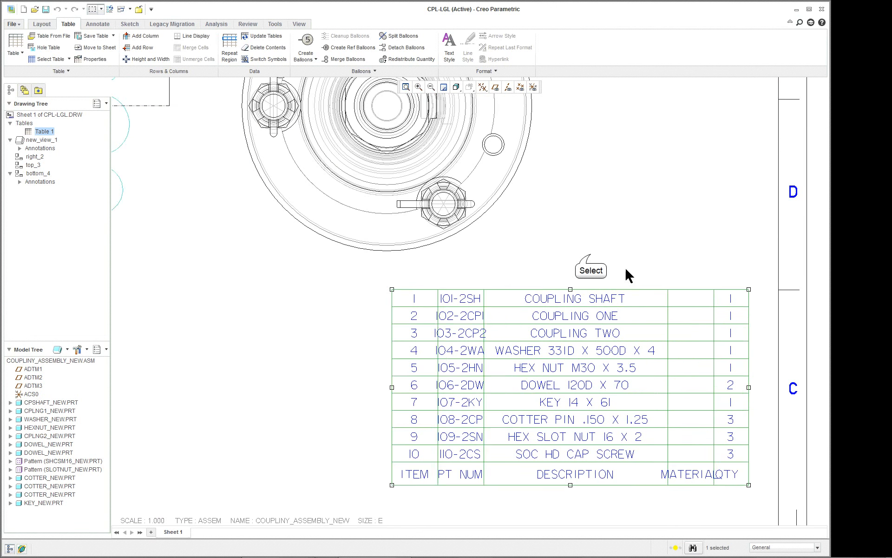
{"action": "left_click", "coordinate": [590, 253]}
{"action": "double_click", "coordinate": [463, 295]}
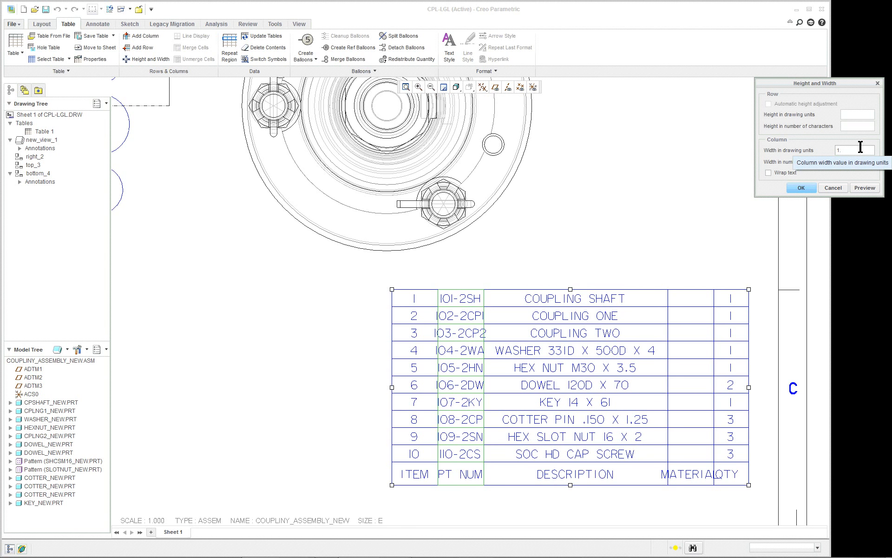
{"action": "type", "text": "1.25"}
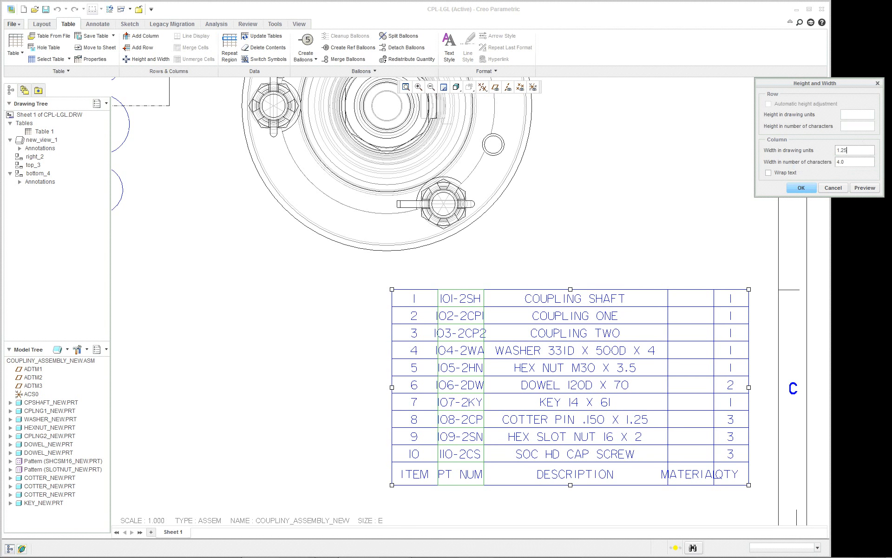
{"action": "key", "text": "Return"}
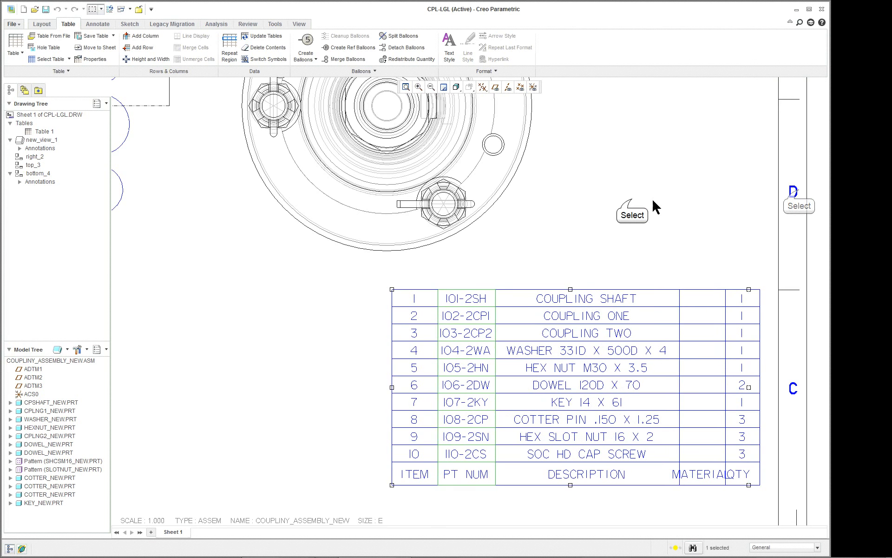
{"action": "double_click", "coordinate": [393, 316]}
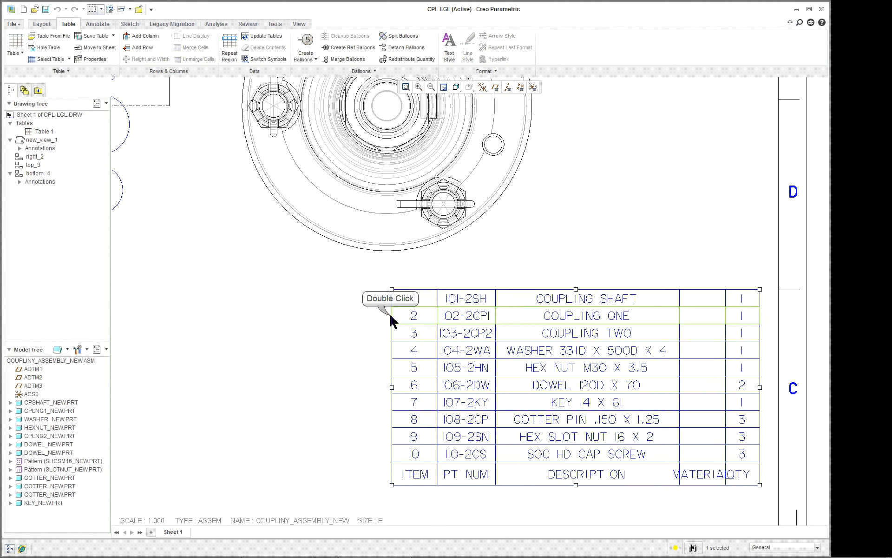
{"action": "left_click", "coordinate": [582, 239]}
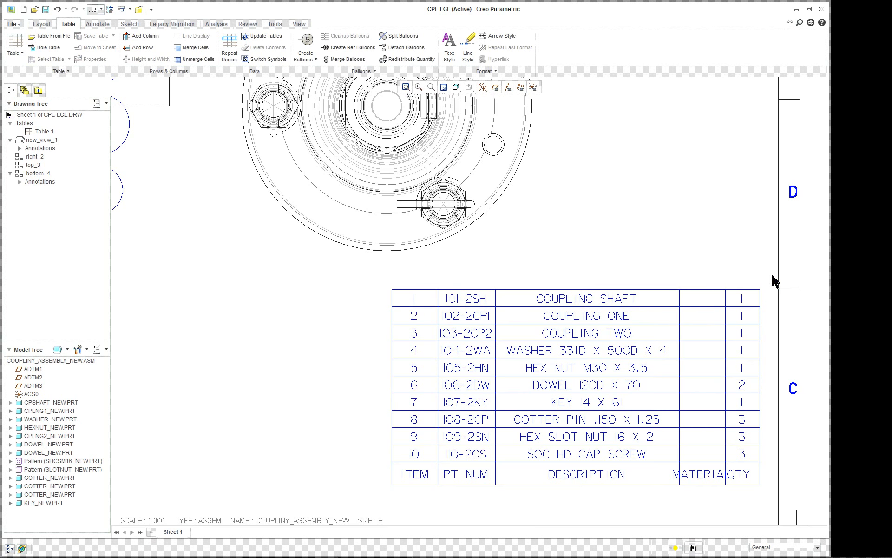
Move the whole BOM table down to sit directly above the title block, inside the sheet border.
{"action": "scroll", "coordinate": [673, 282], "scroll_direction": "down", "scroll_amount": 3}
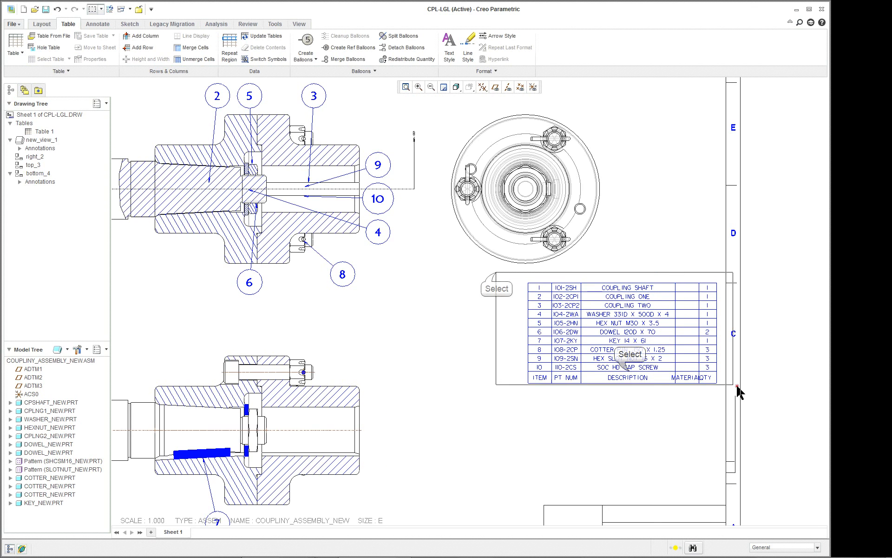
{"action": "left_click", "coordinate": [631, 377]}
{"action": "left_click", "coordinate": [519, 315]}
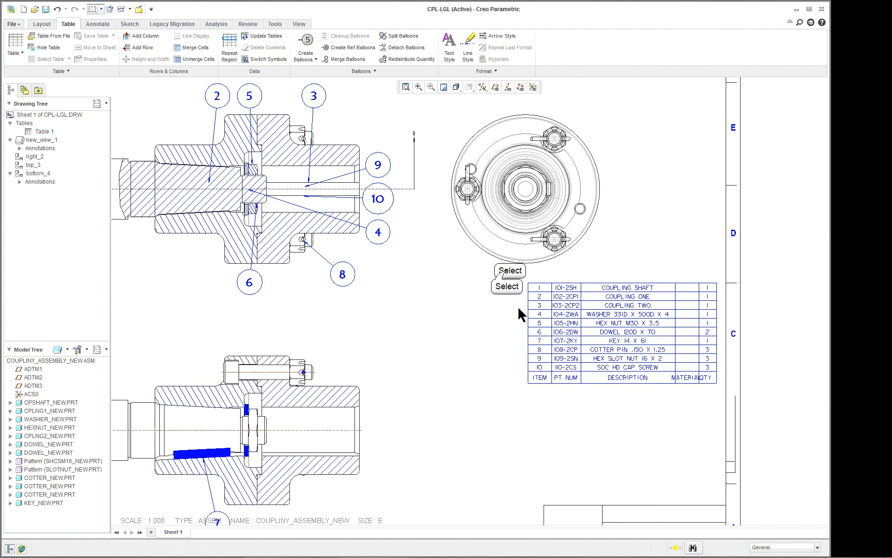
{"action": "left_click_drag", "start_coordinate": [492, 264], "coordinate": [720, 398]}
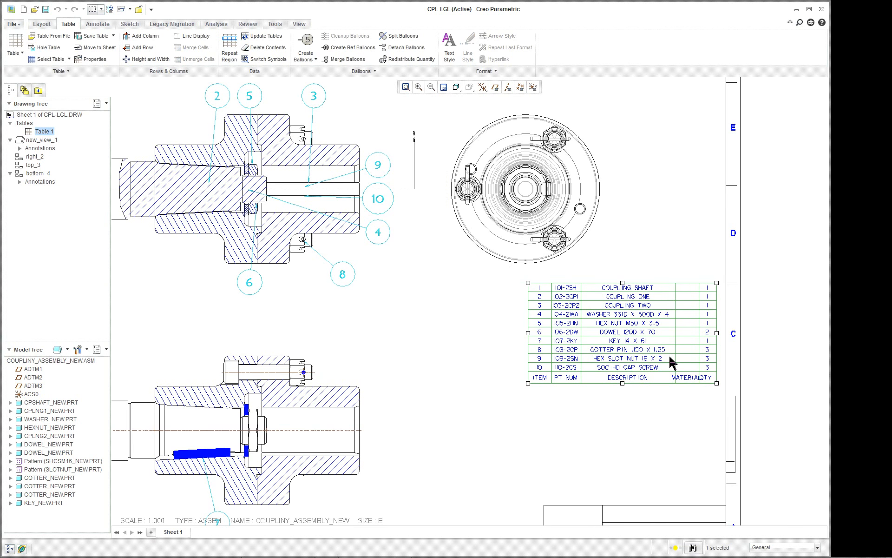
{"action": "left_click_drag", "start_coordinate": [529, 284], "coordinate": [534, 399]}
{"action": "left_click", "coordinate": [418, 338]}
Review the drawing sheet for the balloons, section labels and BOM table with their new text styles.
{"action": "scroll", "coordinate": [433, 333], "scroll_direction": "down", "scroll_amount": 3}
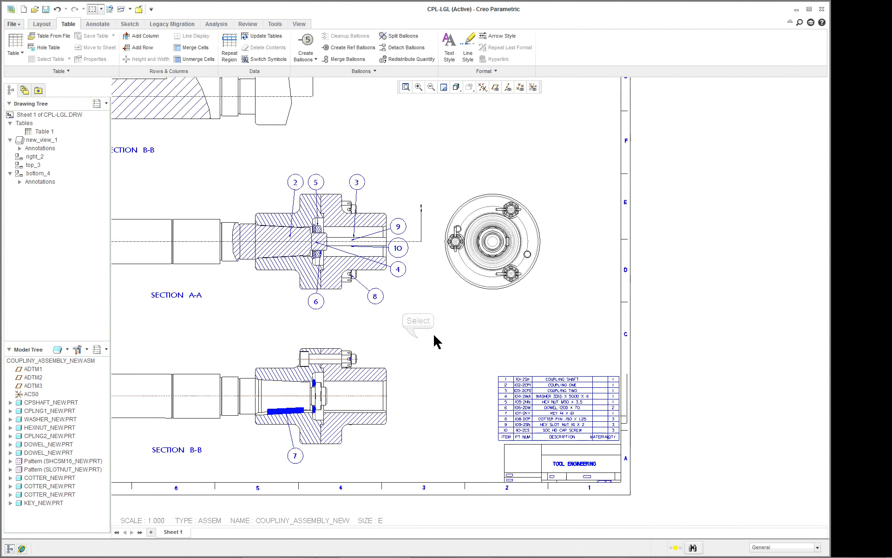
{"action": "scroll", "coordinate": [179, 307], "scroll_direction": "up", "scroll_amount": 3}
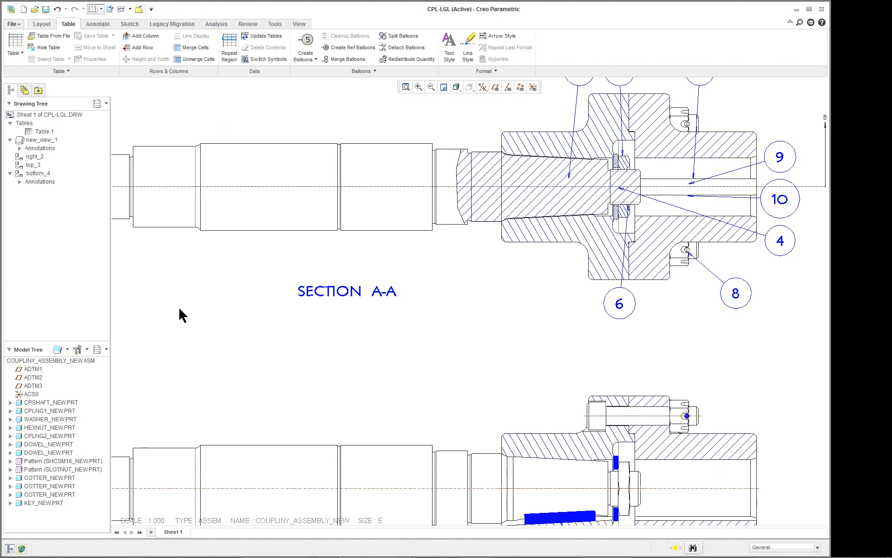
{"action": "scroll", "coordinate": [197, 312], "scroll_direction": "down", "scroll_amount": 2}
{"action": "scroll", "coordinate": [198, 313], "scroll_direction": "down", "scroll_amount": 1}
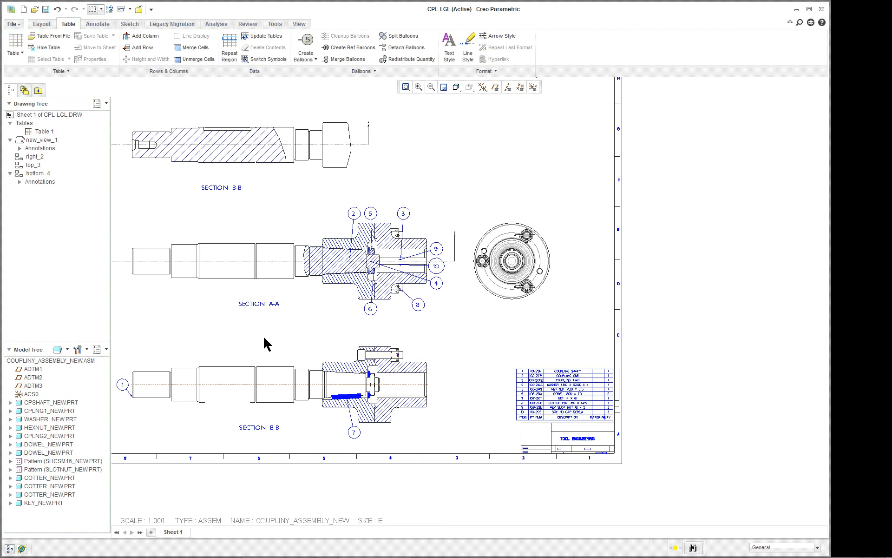
{"action": "scroll", "coordinate": [230, 331], "scroll_direction": "up", "scroll_amount": 1}
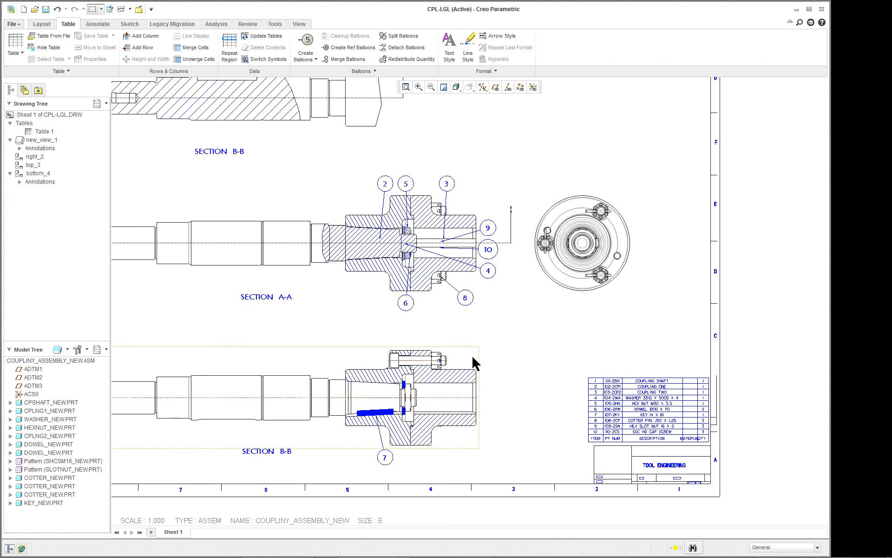
{"action": "scroll", "coordinate": [472, 355], "scroll_direction": "down", "scroll_amount": 2}
{"action": "scroll", "coordinate": [413, 116], "scroll_direction": "up", "scroll_amount": 1}
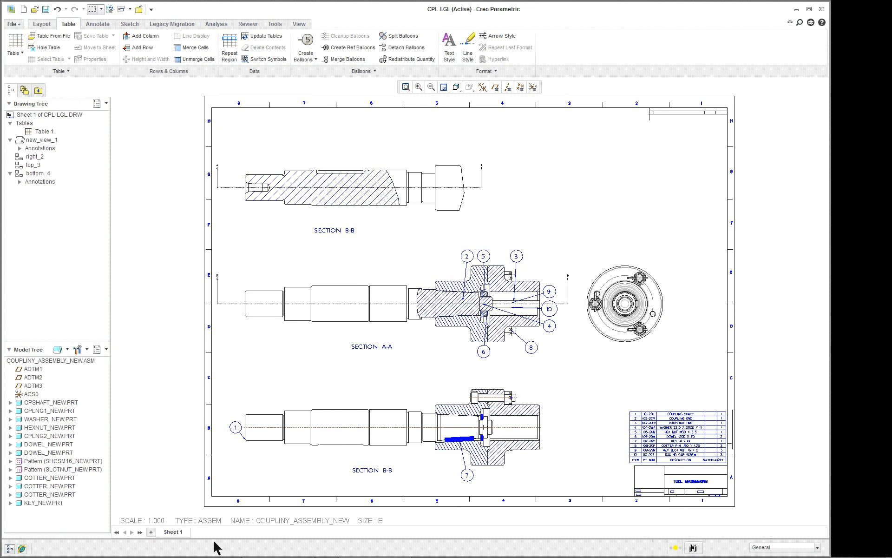
Add a second sheet to the drawing and place a general view of the assembly near its middle.
{"action": "left_click", "coordinate": [150, 531]}
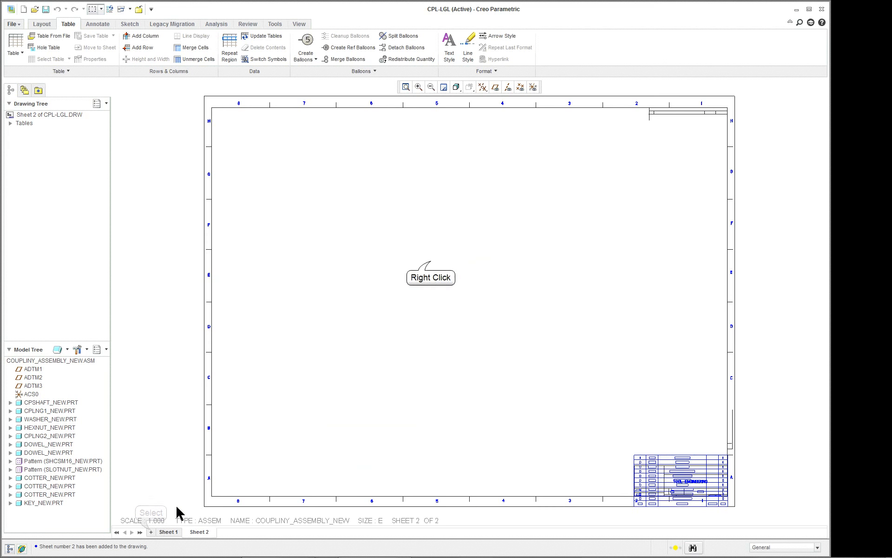
{"action": "right_click", "coordinate": [431, 263]}
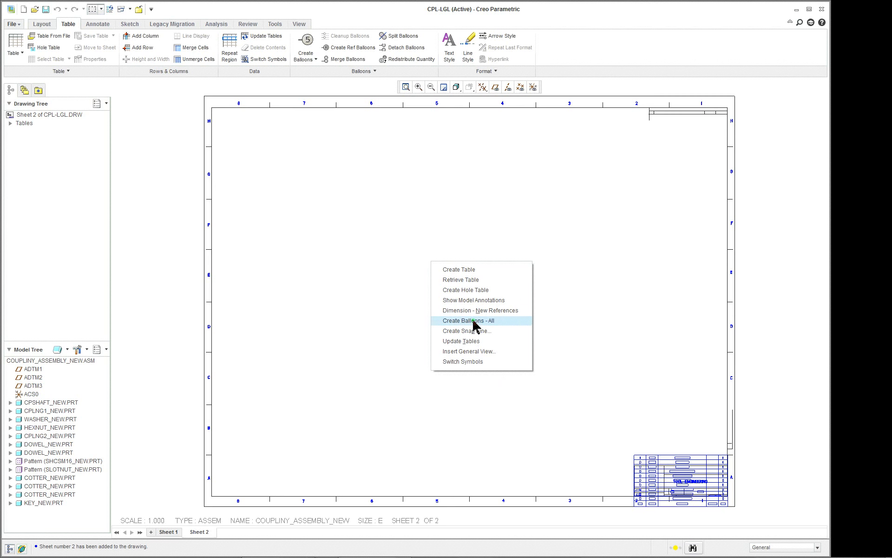
{"action": "left_click", "coordinate": [470, 352]}
{"action": "left_click", "coordinate": [433, 313]}
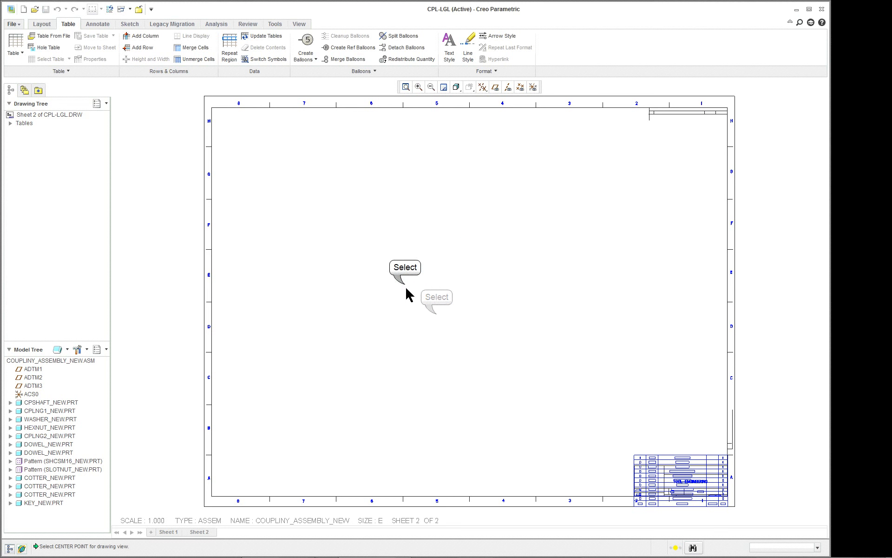
{"action": "left_click", "coordinate": [406, 293]}
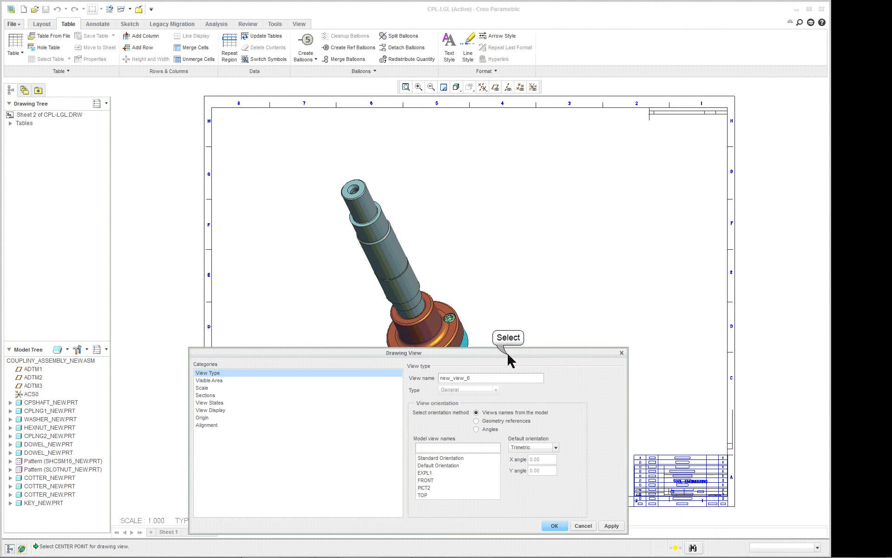
Explode the components of the new general view using the Default assembly explode state.
{"action": "mouse_move", "coordinate": [508, 358]}
{"action": "left_mouse_down"}
{"action": "mouse_move", "coordinate": [741, 255]}
{"action": "mouse_move", "coordinate": [740, 129]}
{"action": "mouse_move", "coordinate": [757, 65]}
{"action": "mouse_move", "coordinate": [742, 45]}
{"action": "left_mouse_up"}
{"action": "left_click", "coordinate": [445, 94]}
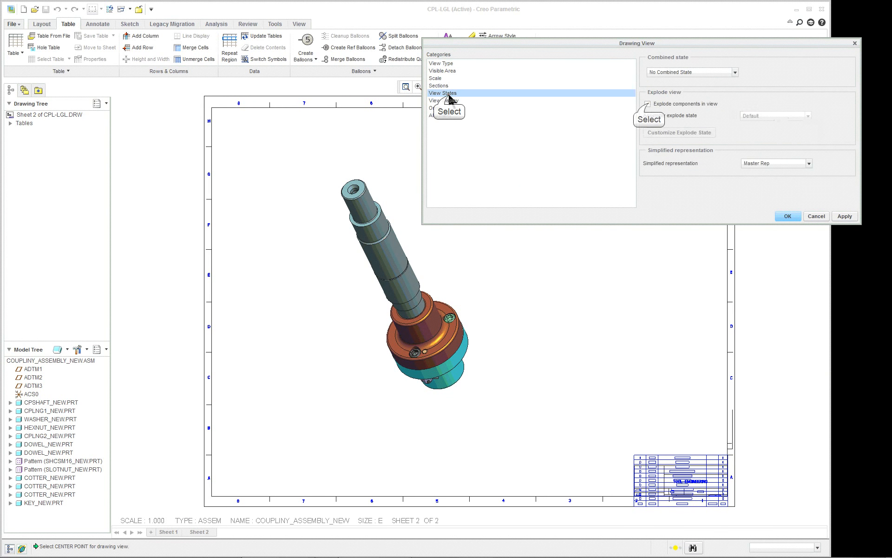
{"action": "left_click", "coordinate": [785, 116]}
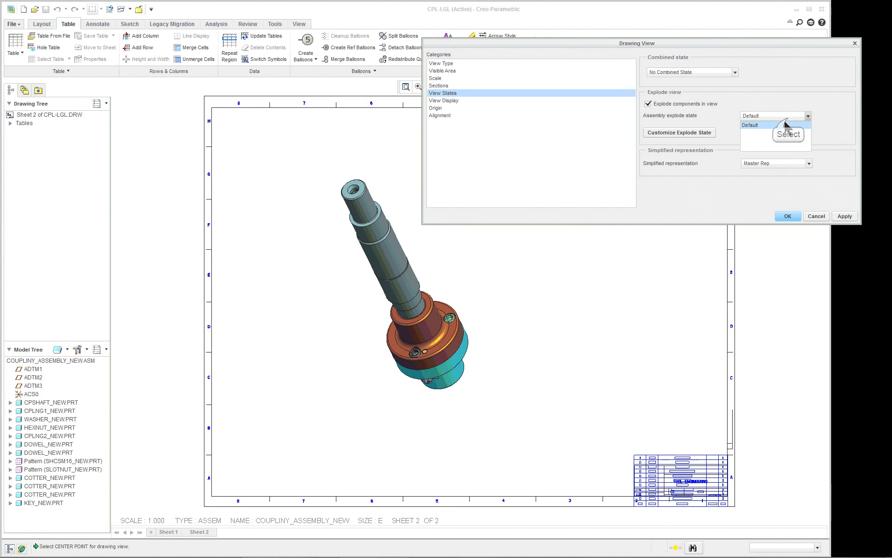
{"action": "left_click", "coordinate": [844, 217]}
{"action": "left_click", "coordinate": [845, 217]}
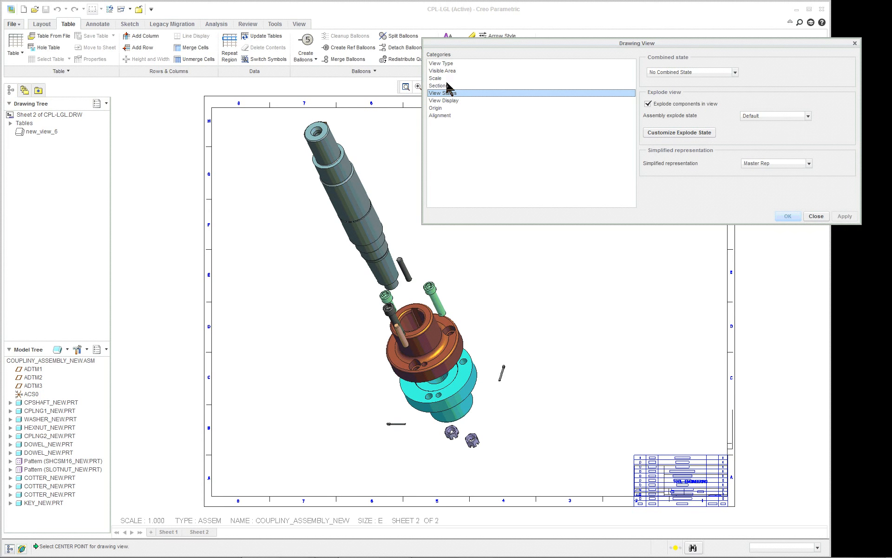
Orient the exploded view to the saved model view EXPL1 and finish its view definition.
{"action": "left_click", "coordinate": [444, 64]}
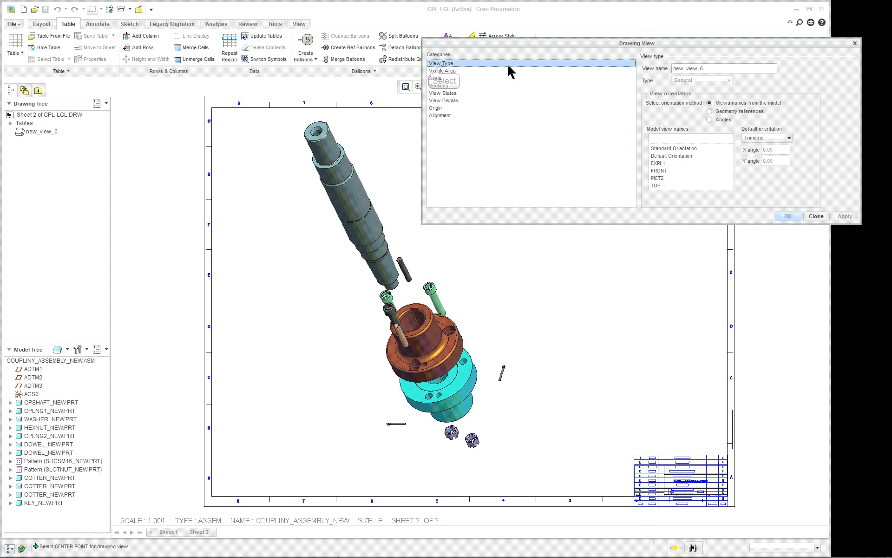
{"action": "left_click", "coordinate": [669, 163]}
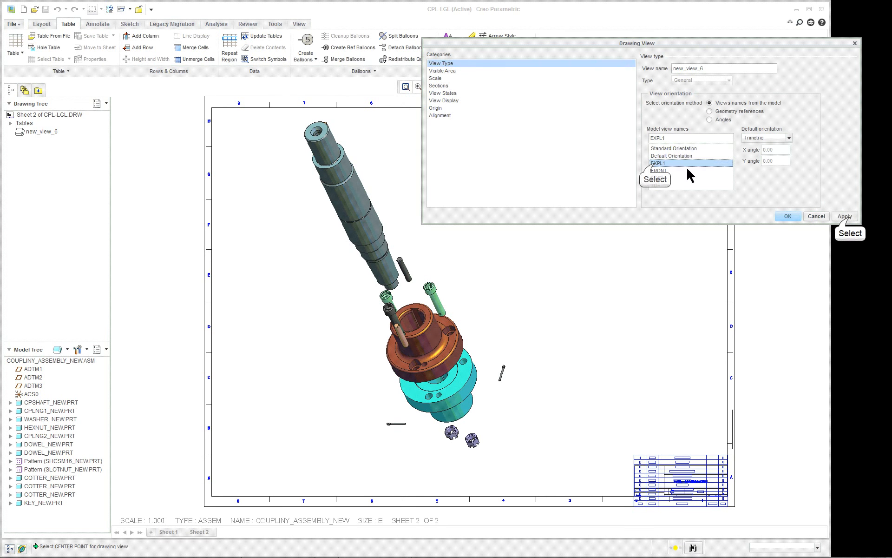
{"action": "left_click", "coordinate": [845, 217]}
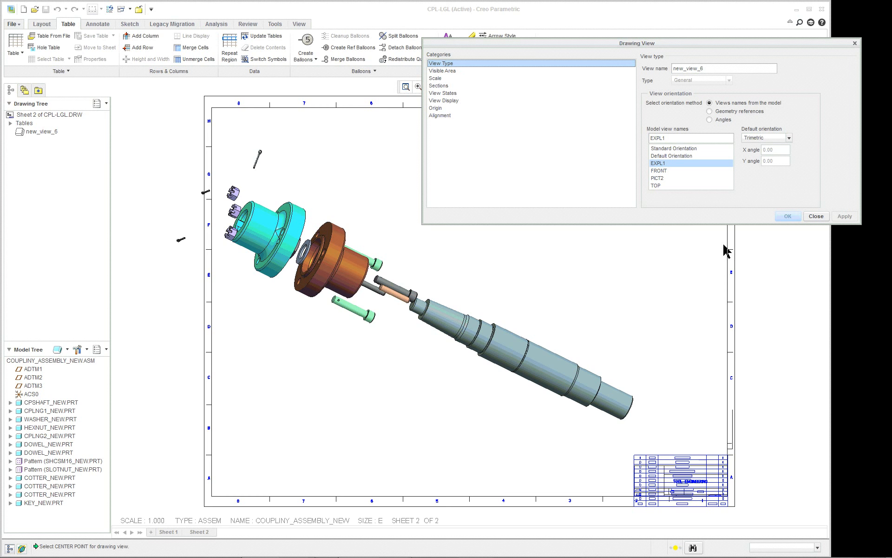
{"action": "left_click", "coordinate": [788, 218]}
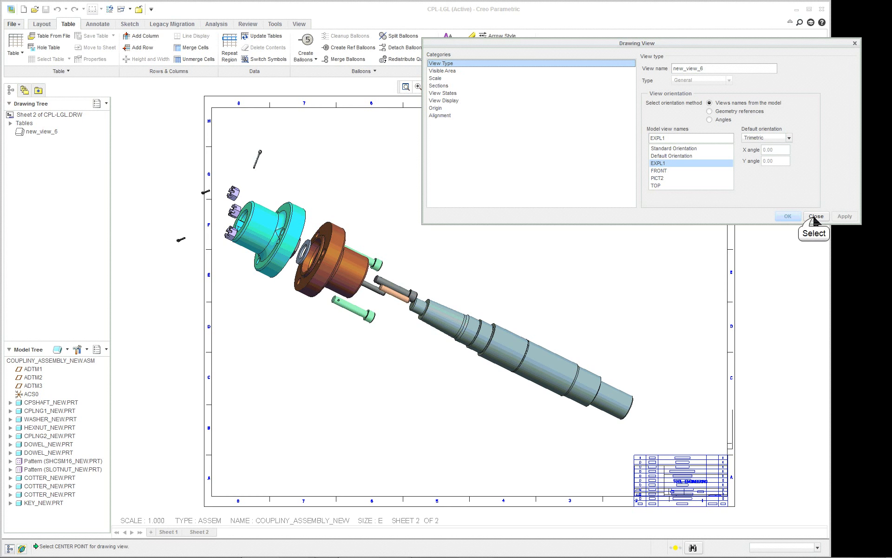
Move the exploded view to the right so that all its components lie inside the sheet border.
{"action": "left_click", "coordinate": [405, 270]}
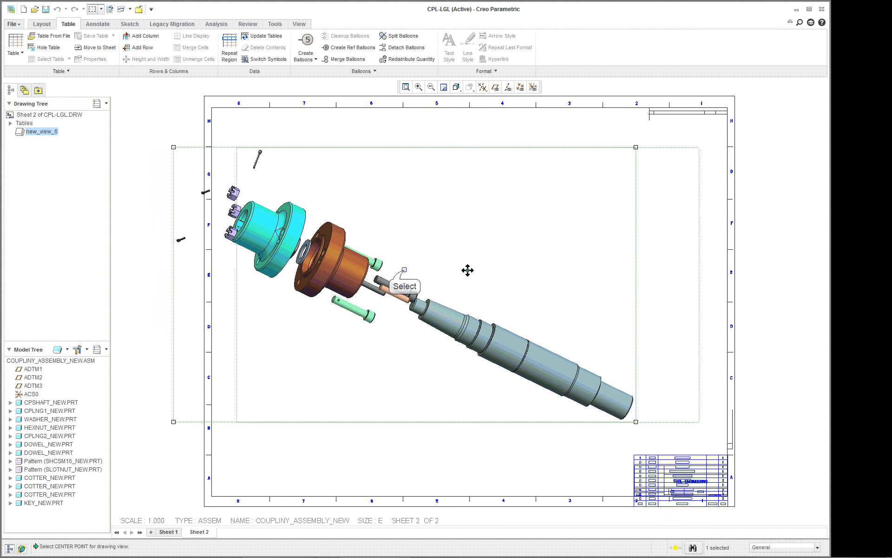
{"action": "left_click_drag", "start_coordinate": [467, 270], "coordinate": [486, 267]}
{"action": "left_click_drag", "start_coordinate": [677, 279], "coordinate": [670, 280]}
{"action": "left_click", "coordinate": [817, 442]}
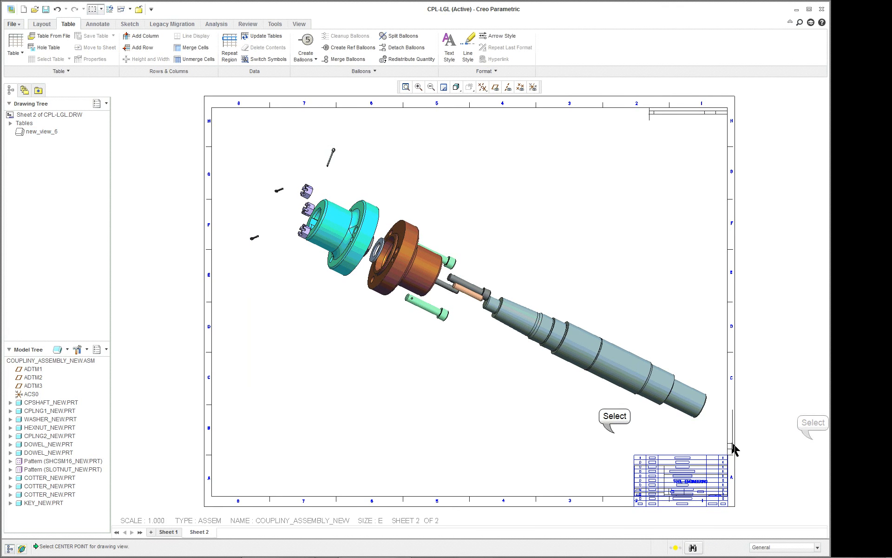
Move sheet 2's BOM table up off the title block to sit directly above it.
{"action": "left_click", "coordinate": [633, 453]}
{"action": "left_click_drag", "start_coordinate": [636, 458], "coordinate": [629, 409]}
{"action": "left_click", "coordinate": [603, 413]}
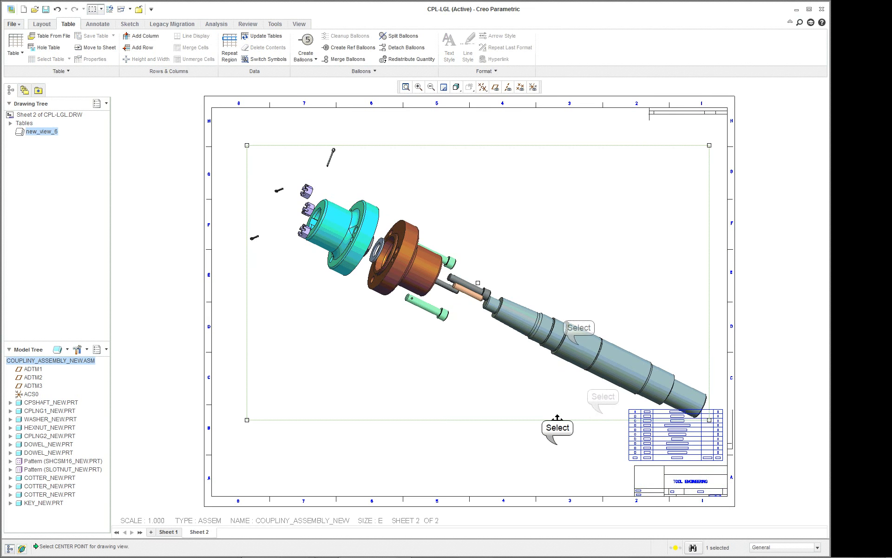
Move the exploded view up and to the left, clear of the BOM table.
{"action": "left_click", "coordinate": [557, 445]}
{"action": "left_click", "coordinate": [581, 309]}
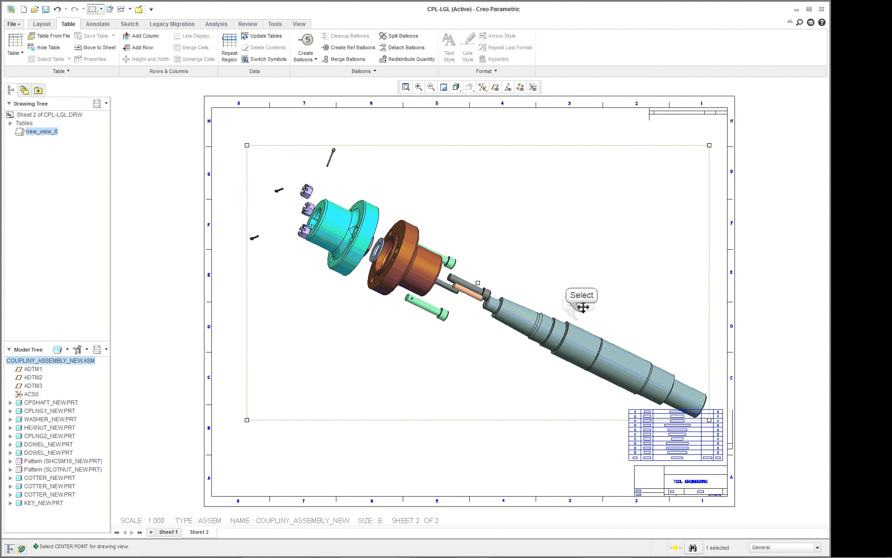
{"action": "left_click_drag", "start_coordinate": [580, 309], "coordinate": [555, 280]}
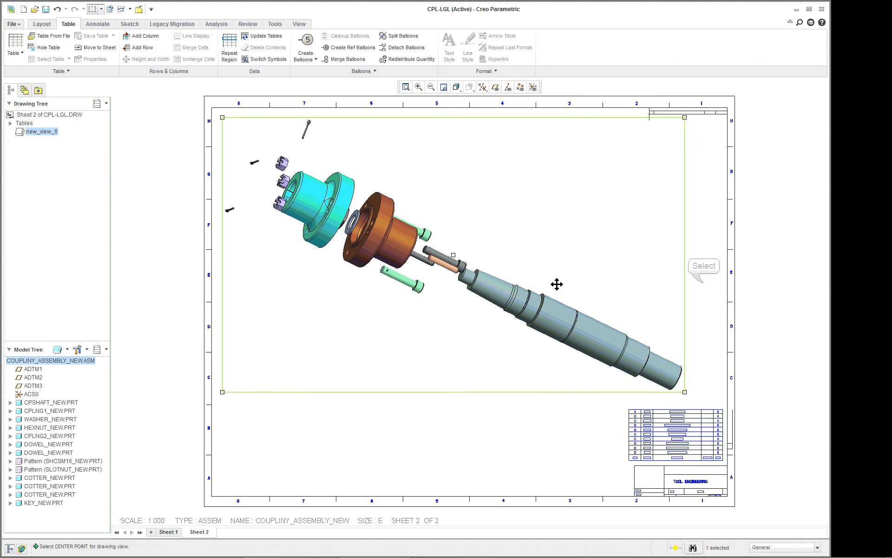
{"action": "left_click", "coordinate": [702, 284]}
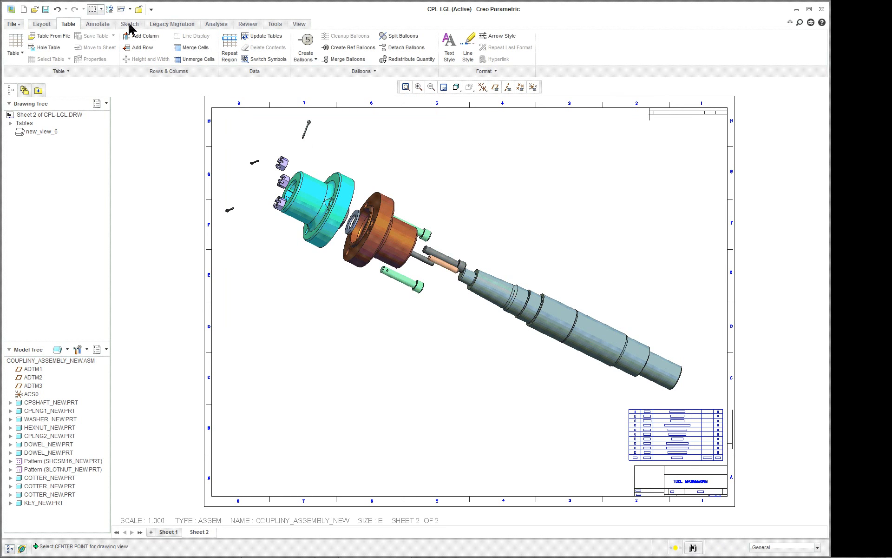
Create all BOM balloons for the exploded view from sheet 2's BOM table region.
{"action": "left_click", "coordinate": [307, 45]}
{"action": "left_click", "coordinate": [326, 83]}
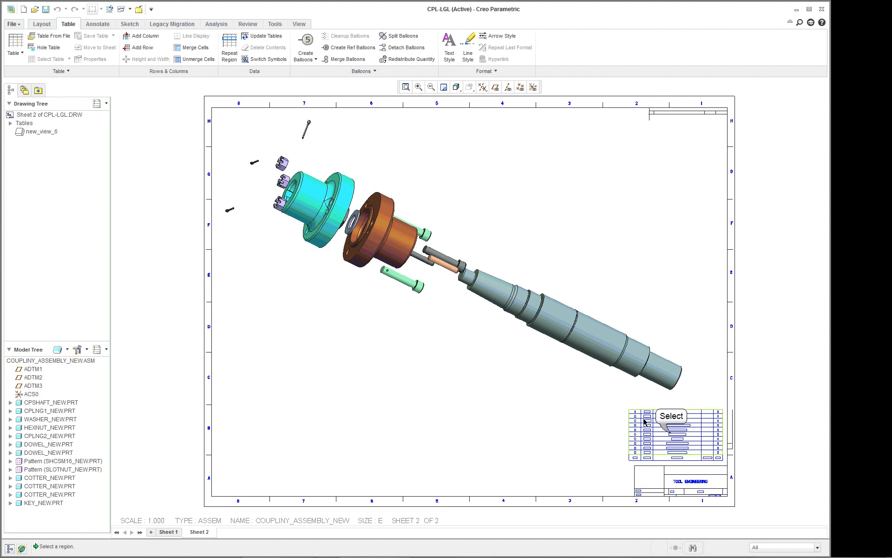
{"action": "left_click", "coordinate": [673, 437]}
Set the text height of the exploded view's BOM balloons to 0.3.
{"action": "scroll", "coordinate": [505, 417], "scroll_direction": "down", "scroll_amount": 2}
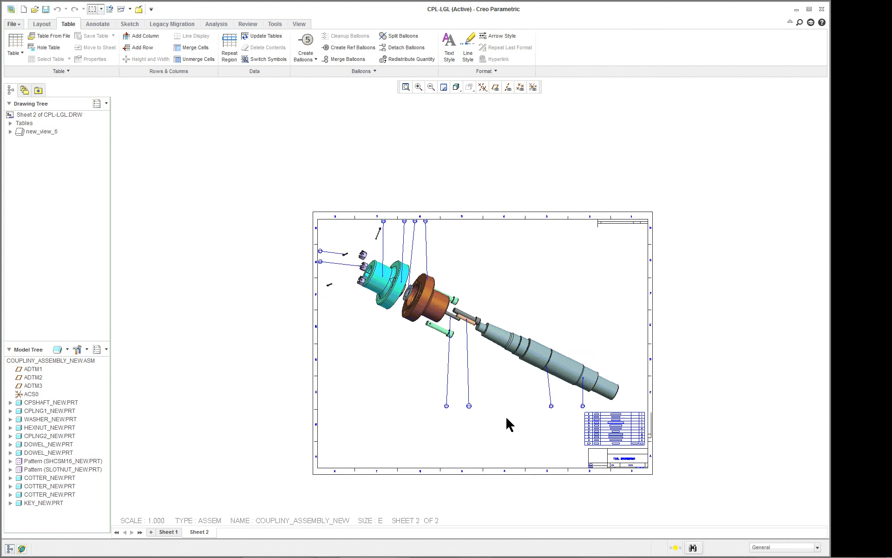
{"action": "scroll", "coordinate": [505, 407], "scroll_direction": "up", "scroll_amount": 1}
{"action": "scroll", "coordinate": [501, 397], "scroll_direction": "down", "scroll_amount": 2}
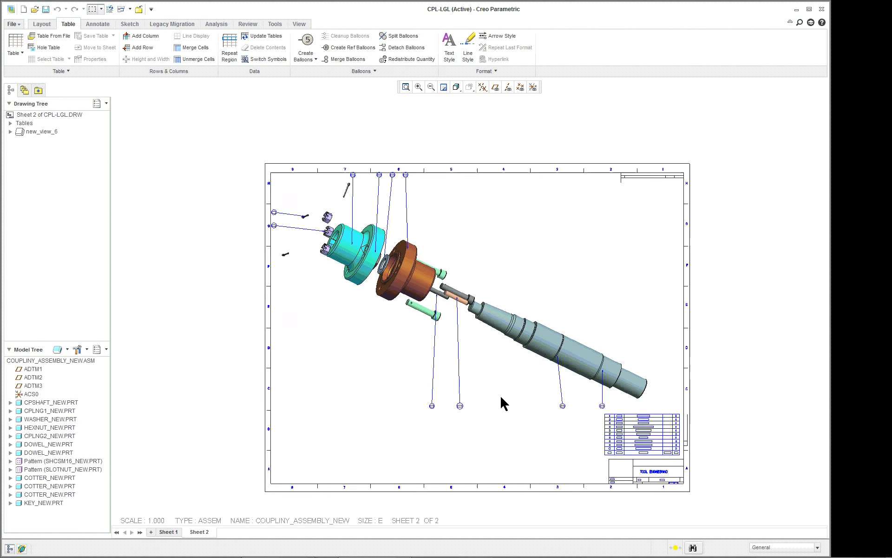
{"action": "mouse_move", "coordinate": [334, 235]}
{"action": "left_mouse_down"}
{"action": "mouse_move", "coordinate": [592, 413]}
{"action": "mouse_move", "coordinate": [627, 412]}
{"action": "left_mouse_up"}
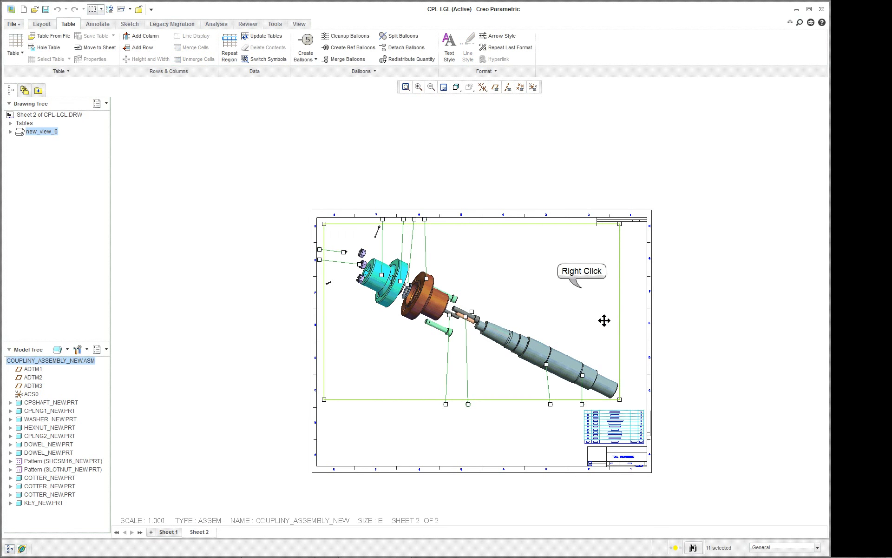
{"action": "right_click", "coordinate": [582, 289]}
{"action": "left_click", "coordinate": [606, 347]}
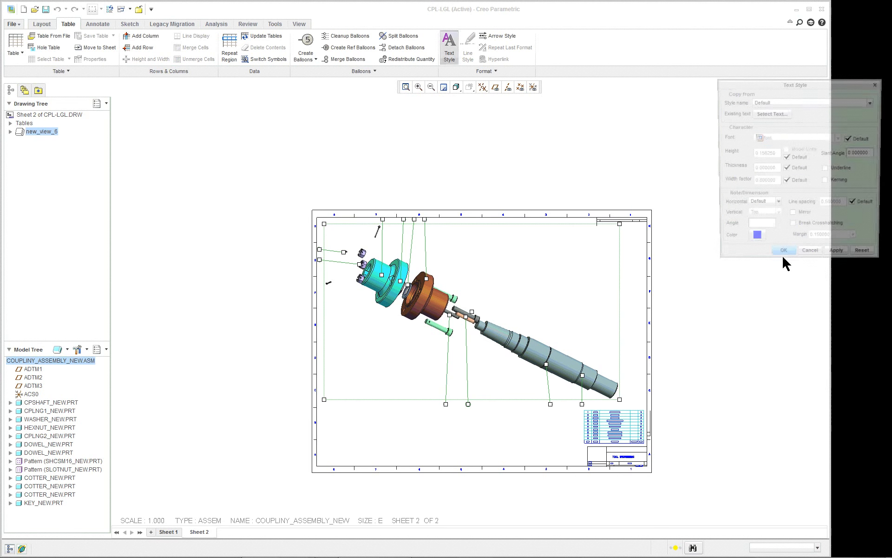
{"action": "left_click", "coordinate": [793, 157]}
{"action": "double_click", "coordinate": [769, 153]}
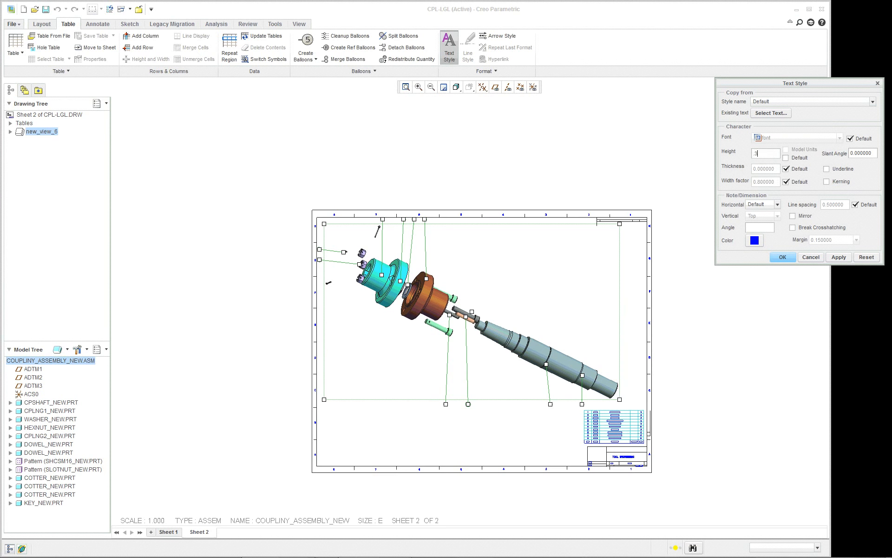
{"action": "type", "text": ".3"}
{"action": "left_click", "coordinate": [838, 257]}
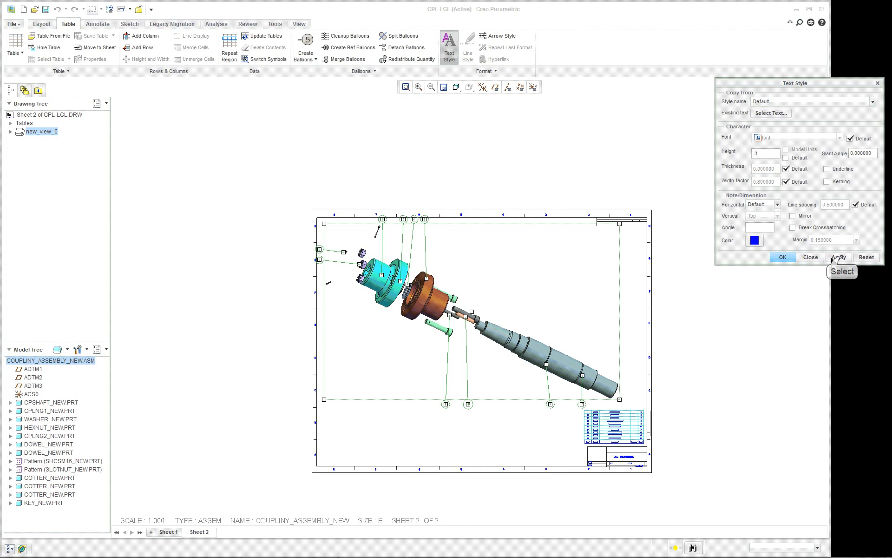
{"action": "left_click", "coordinate": [782, 257]}
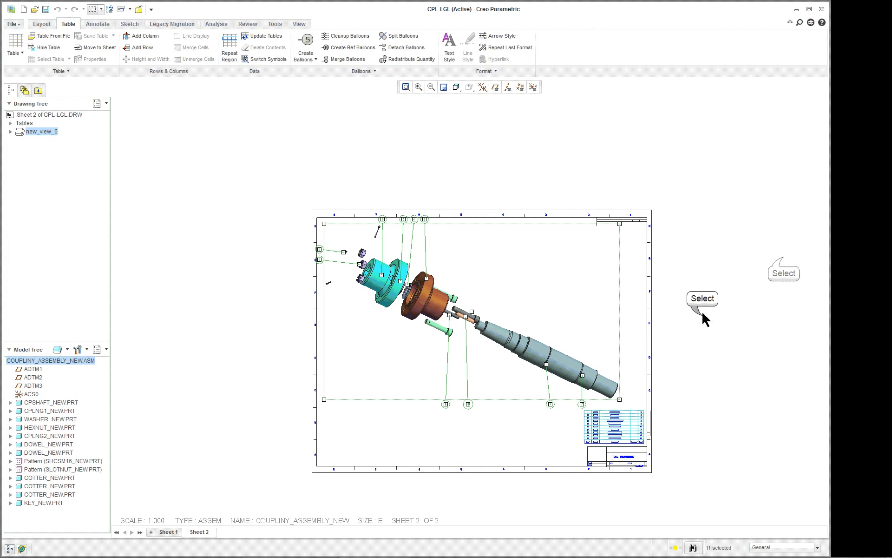
{"action": "left_click", "coordinate": [703, 315]}
Clean up the exploded view's BOM balloons with a view outline offset of 2 and minimum balloon distance of 2, and preview the layout.
{"action": "scroll", "coordinate": [475, 295], "scroll_direction": "up", "scroll_amount": 1}
{"action": "left_click", "coordinate": [434, 278]}
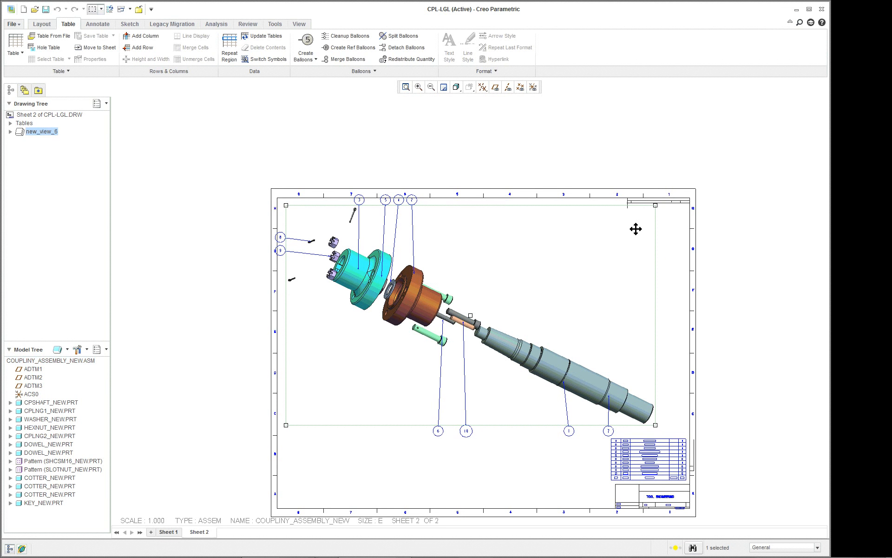
{"action": "right_click", "coordinate": [734, 240]}
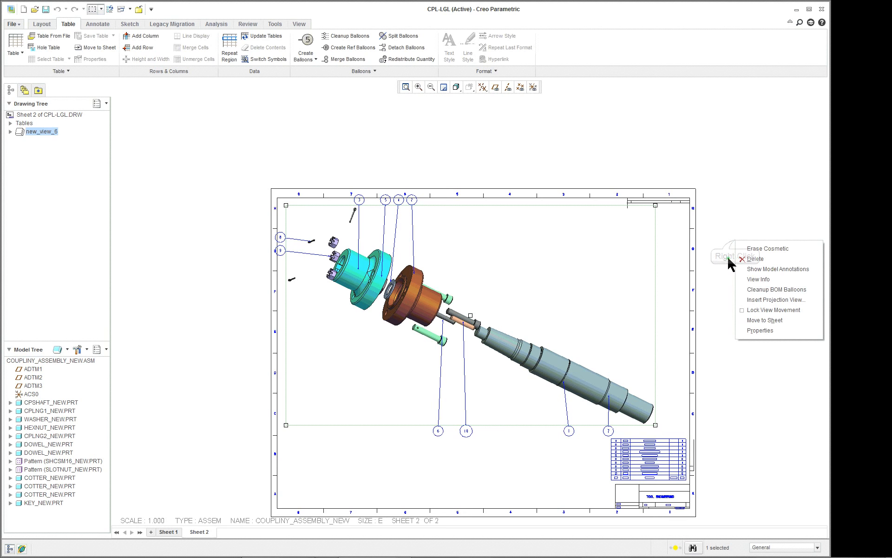
{"action": "left_click", "coordinate": [751, 290]}
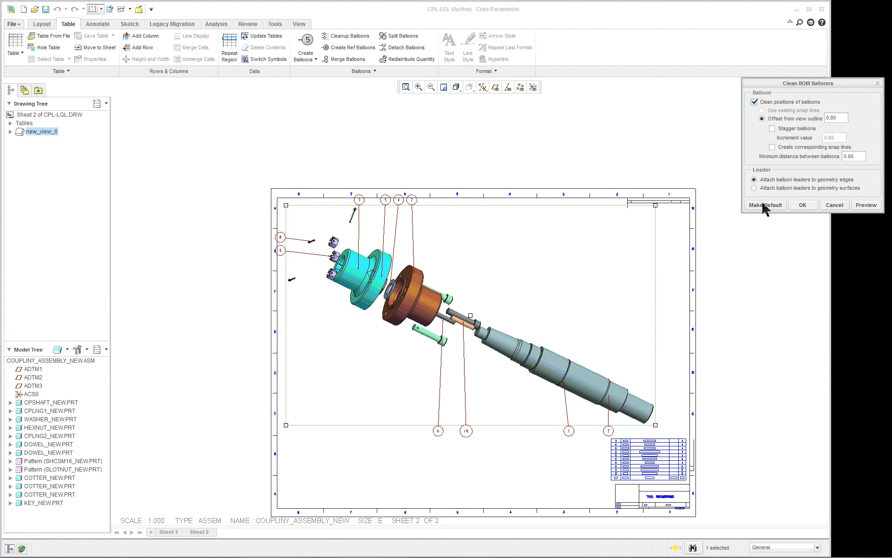
{"action": "double_click", "coordinate": [842, 118]}
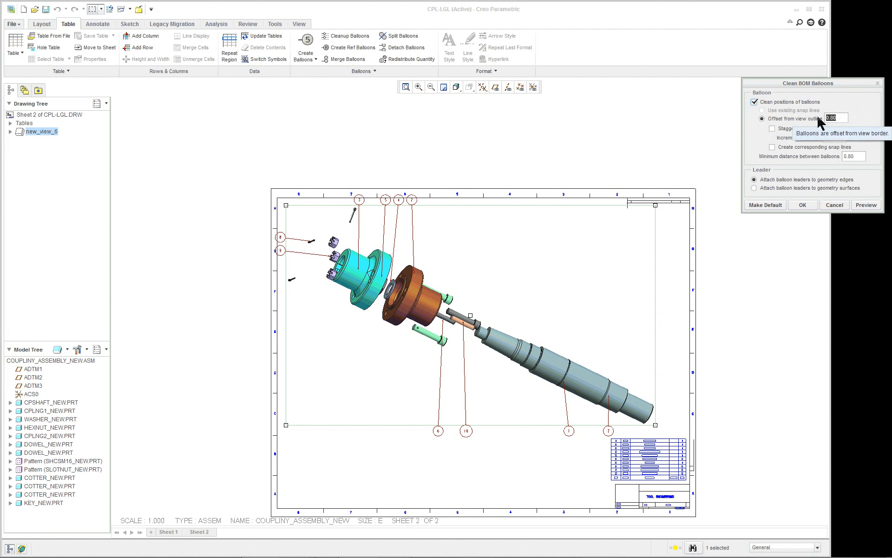
{"action": "type", "text": "2"}
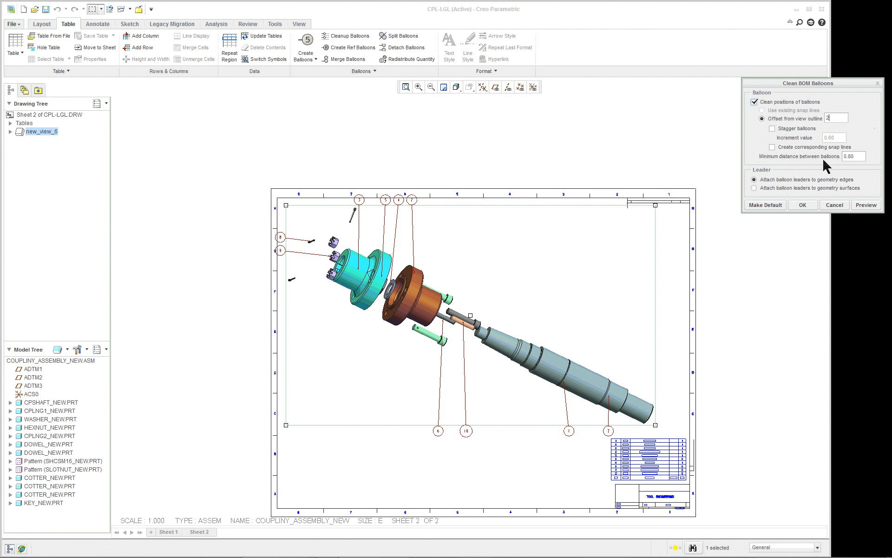
{"action": "double_click", "coordinate": [843, 156]}
{"action": "left_click", "coordinate": [861, 205]}
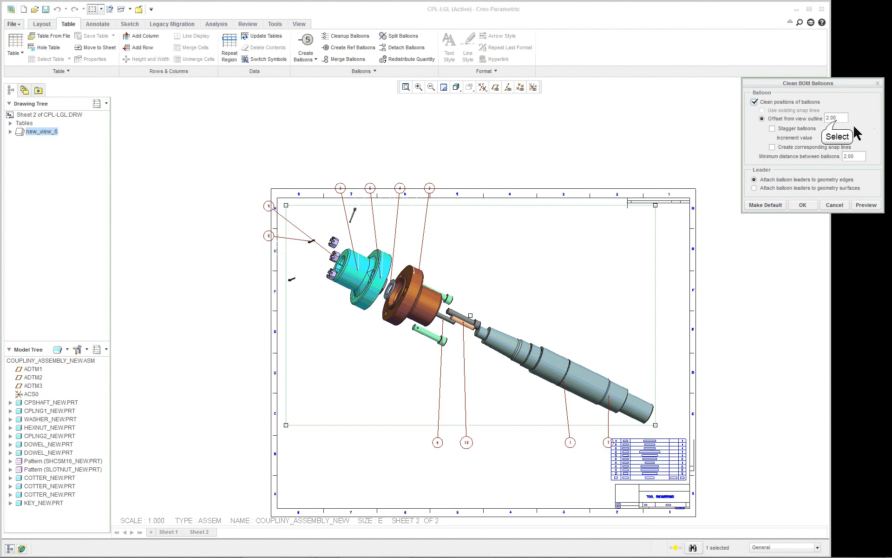
Reduce the balloons' offset from the view outline to 0.2 and accept the balloon cleanup.
{"action": "double_click", "coordinate": [836, 119]}
{"action": "double_click", "coordinate": [835, 119]}
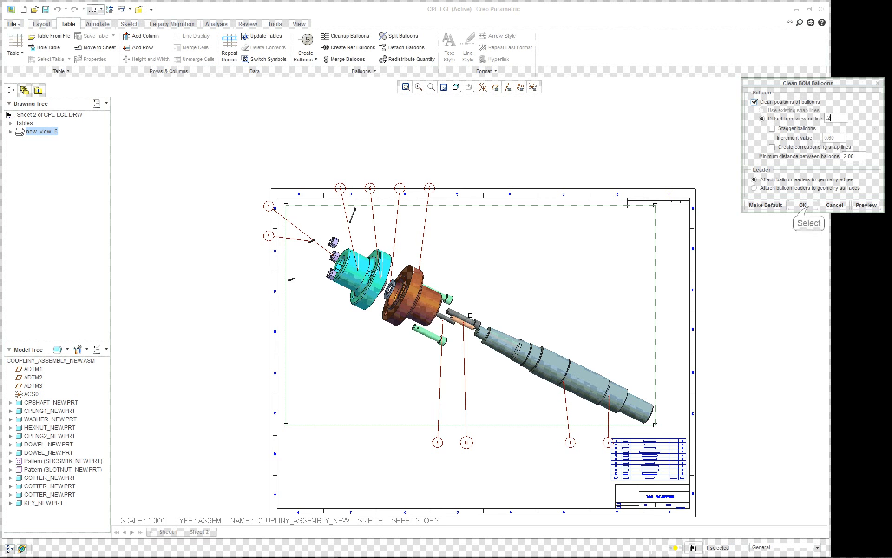
{"action": "left_click", "coordinate": [803, 205]}
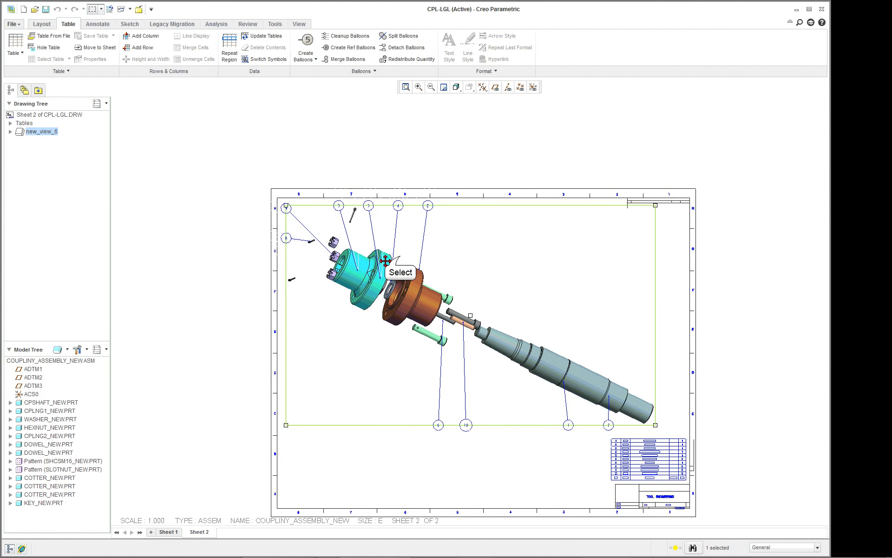
Shift the exploded view with its balloons slightly down and to the right within the sheet border.
{"action": "left_click_drag", "start_coordinate": [400, 256], "coordinate": [407, 264]}
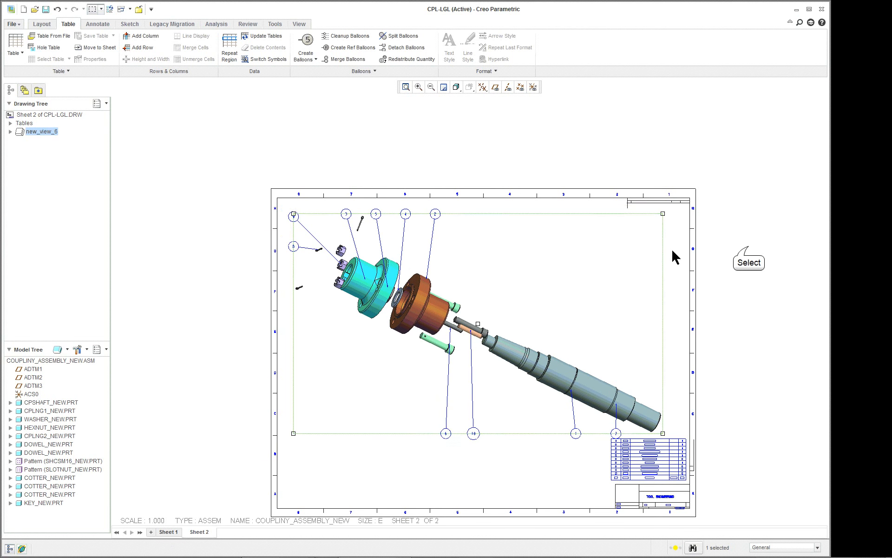
{"action": "left_click", "coordinate": [747, 246]}
{"action": "scroll", "coordinate": [392, 294], "scroll_direction": "up", "scroll_amount": 5}
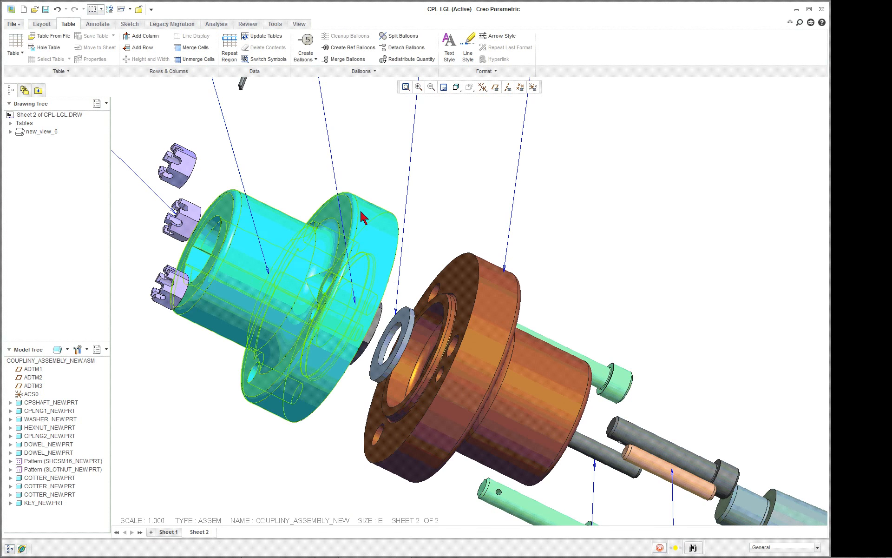
{"action": "scroll", "coordinate": [325, 241], "scroll_direction": "down", "scroll_amount": 10}
{"action": "scroll", "coordinate": [371, 208], "scroll_direction": "up", "scroll_amount": 5}
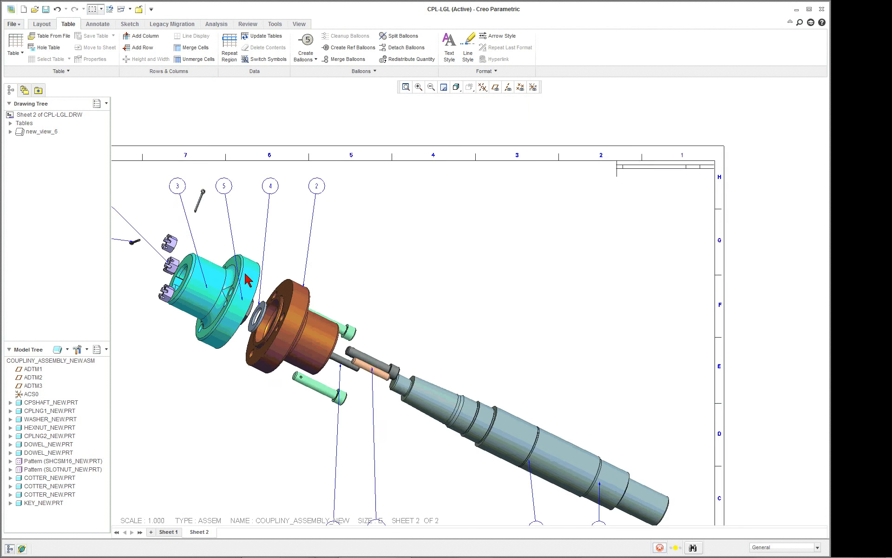
{"action": "scroll", "coordinate": [191, 309], "scroll_direction": "up", "scroll_amount": 10}
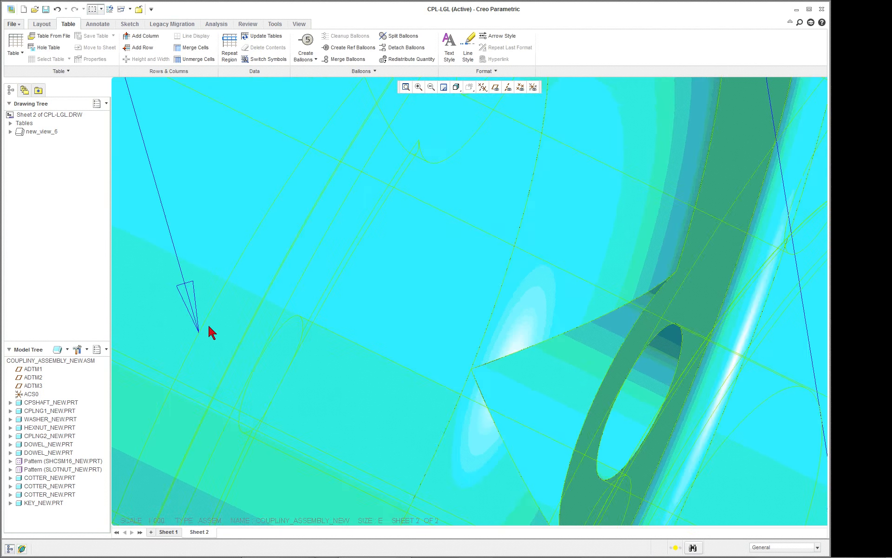
{"action": "scroll", "coordinate": [205, 324], "scroll_direction": "down", "scroll_amount": 10}
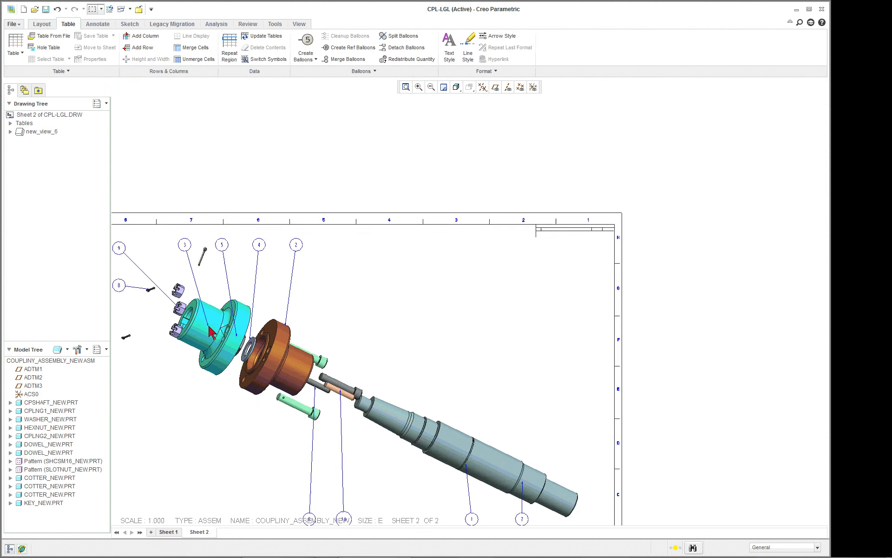
{"action": "left_click", "coordinate": [406, 87]}
{"action": "left_click", "coordinate": [562, 209]}
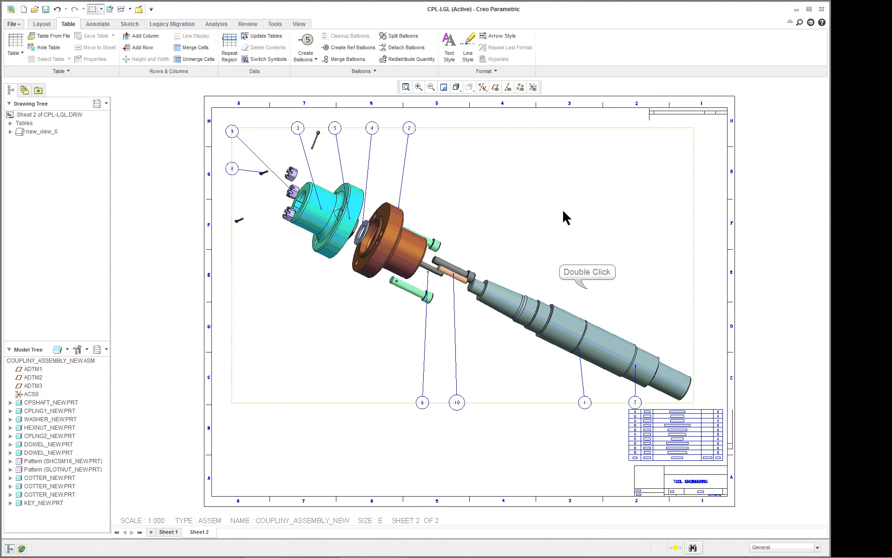
Open the exploded view's view states and start customizing the positions of its explode state.
{"action": "double_click", "coordinate": [588, 289]}
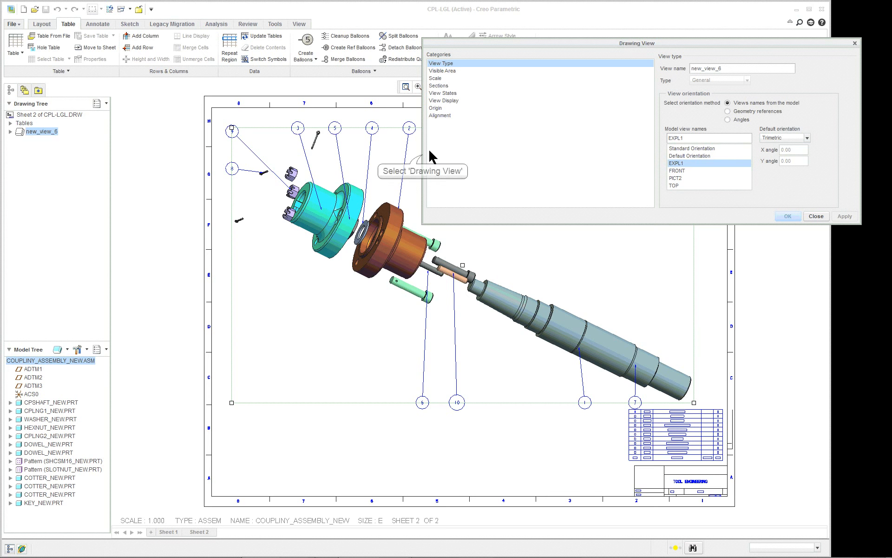
{"action": "left_click_drag", "start_coordinate": [422, 154], "coordinate": [566, 142]}
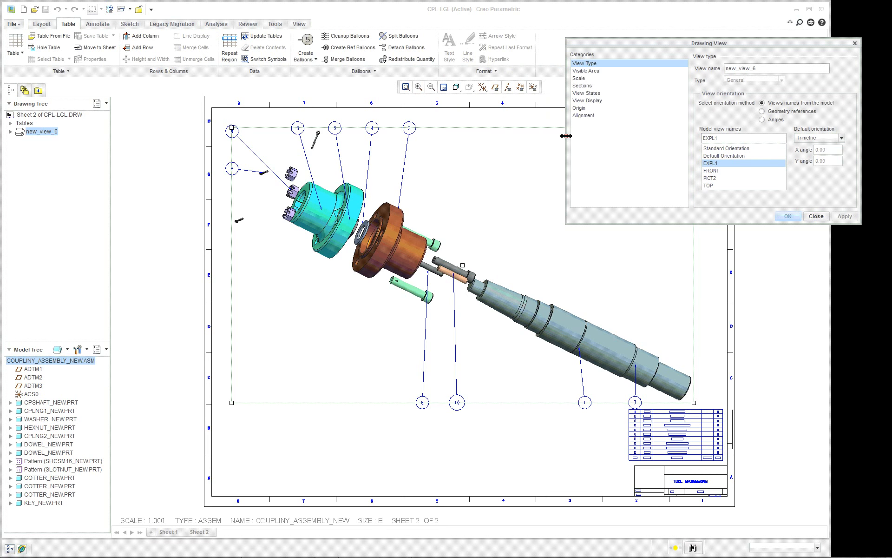
{"action": "left_click", "coordinate": [599, 94]}
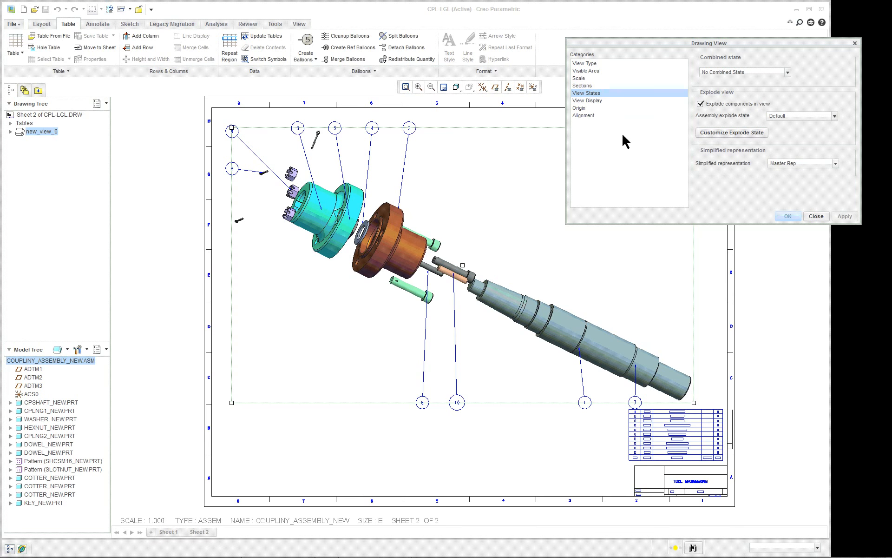
{"action": "left_click_drag", "start_coordinate": [742, 47], "coordinate": [727, 41]}
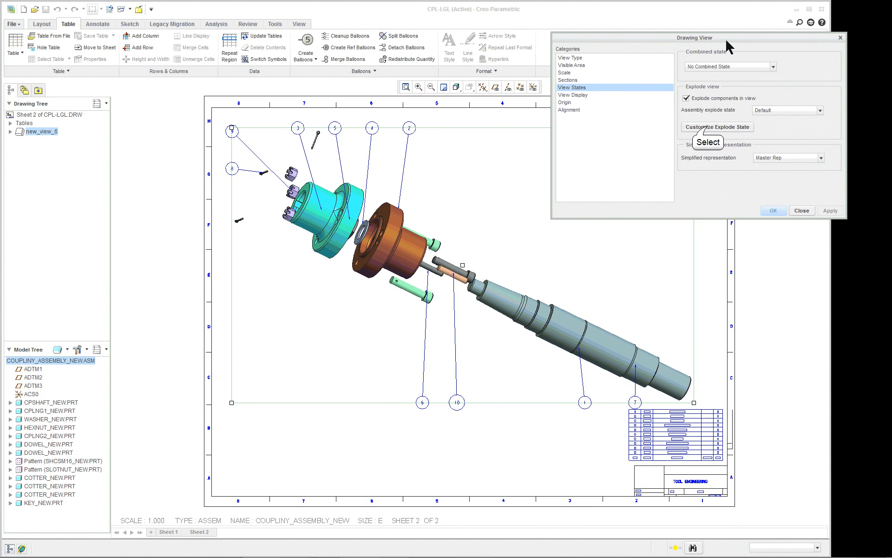
{"action": "left_click", "coordinate": [707, 127]}
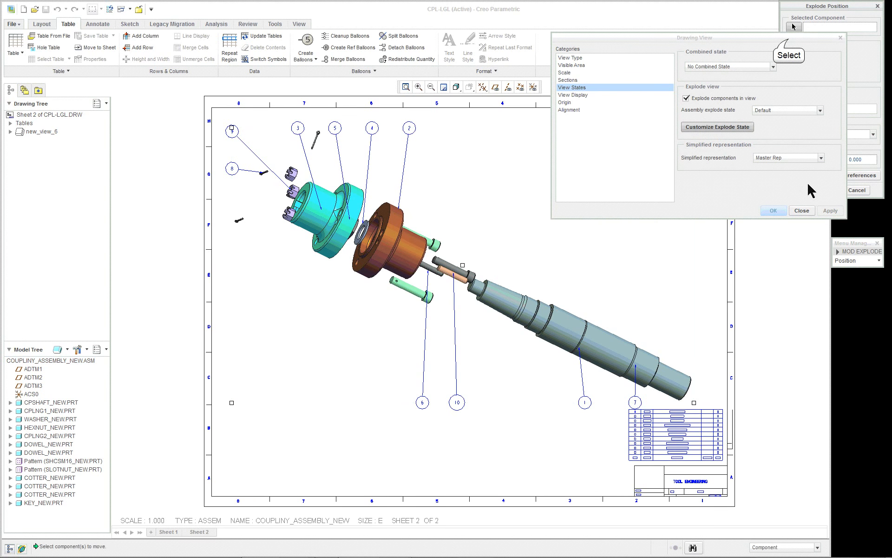
{"action": "mouse_move", "coordinate": [793, 38]}
{"action": "left_mouse_down"}
{"action": "mouse_move", "coordinate": [846, 413]}
{"action": "mouse_move", "coordinate": [805, 448]}
{"action": "mouse_move", "coordinate": [800, 433]}
{"action": "left_mouse_up"}
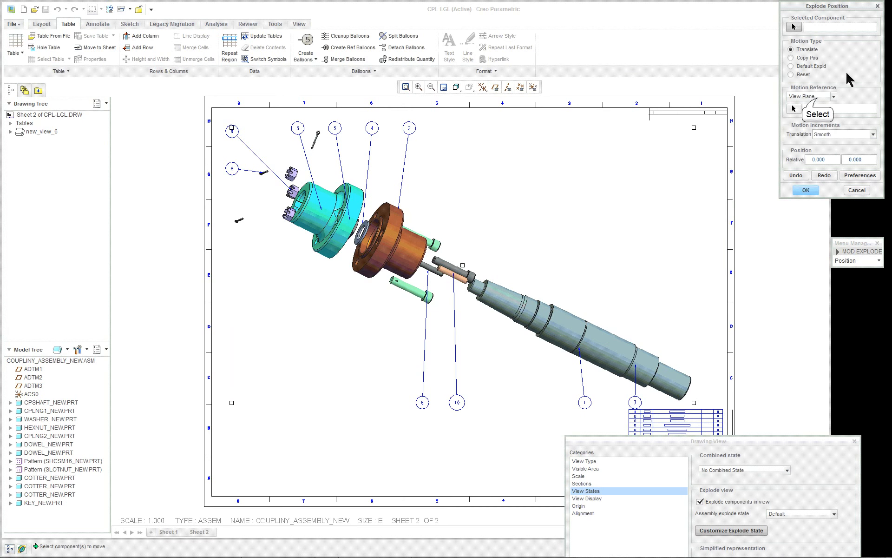
Turn on axis display and set the explode motion reference to Entity/Edge along a straight edge of the CPLNG2_NEW coupling half.
{"action": "left_click", "coordinate": [818, 97]}
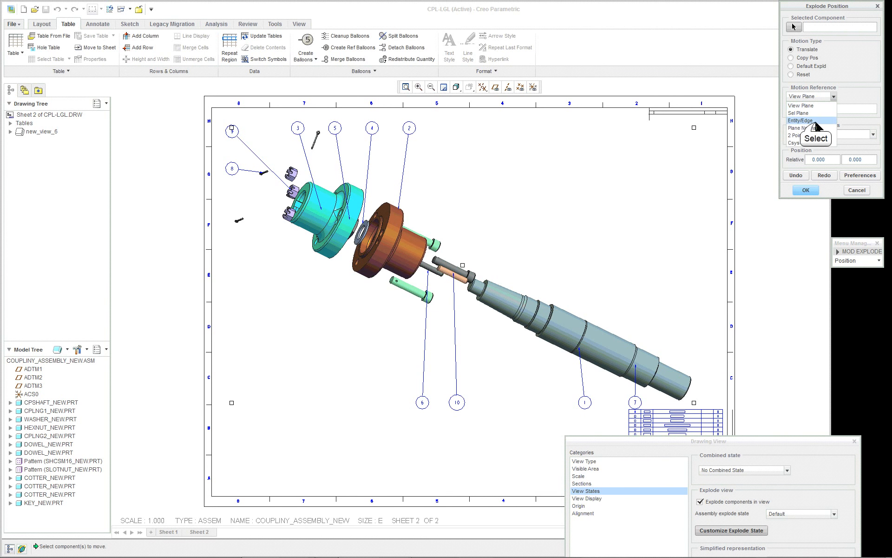
{"action": "left_click", "coordinate": [814, 122]}
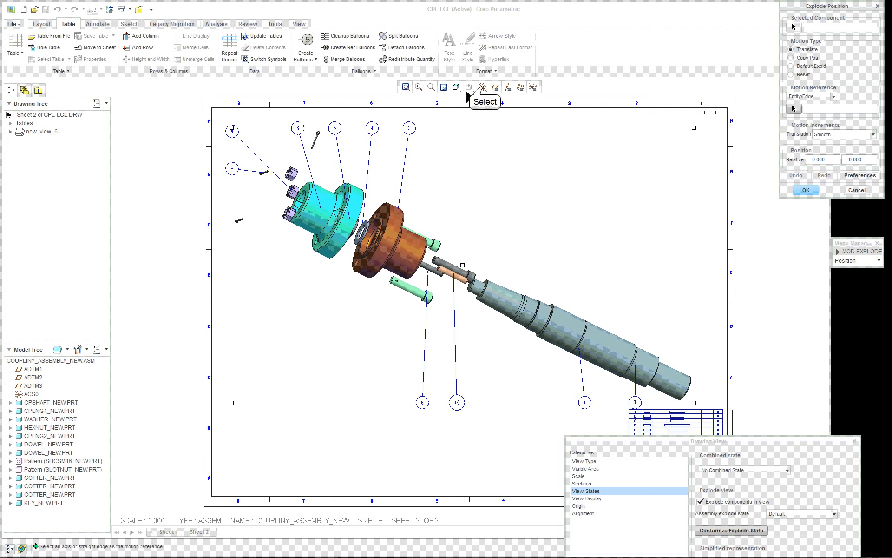
{"action": "left_click", "coordinate": [483, 87]}
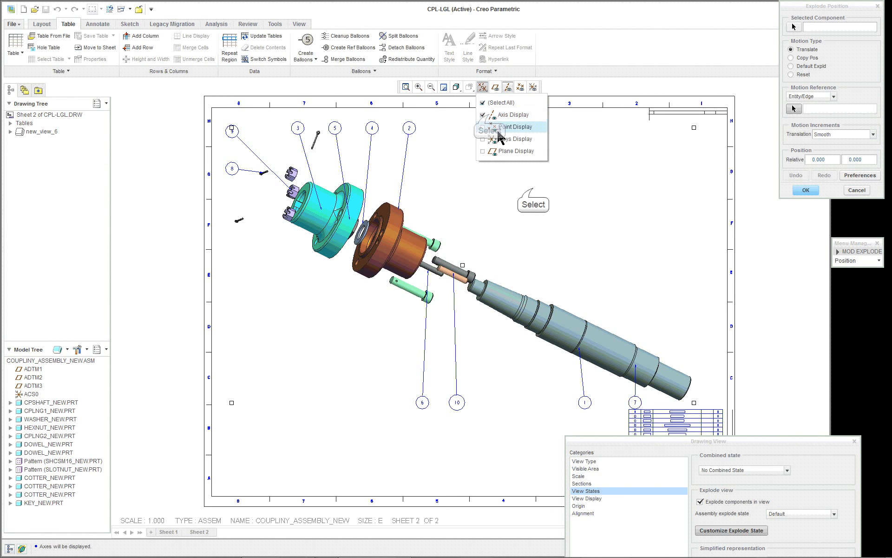
{"action": "left_click", "coordinate": [533, 191]}
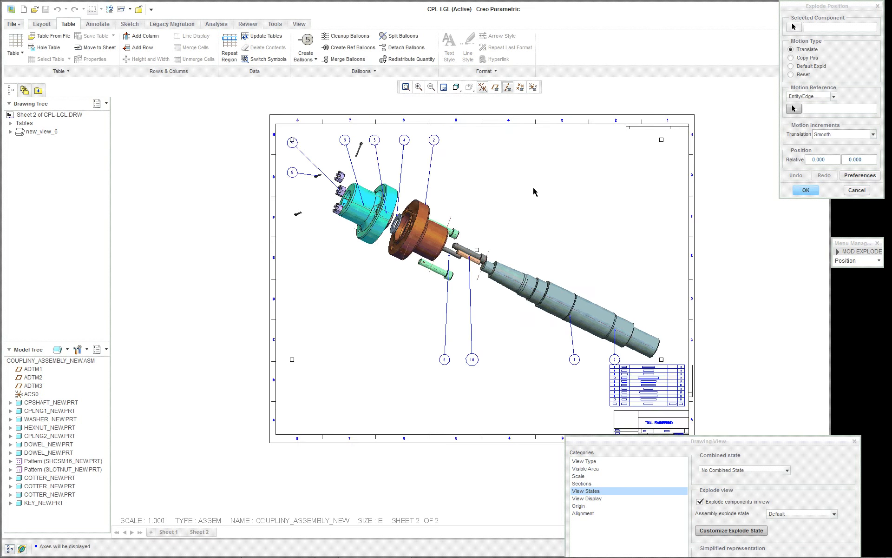
{"action": "scroll", "coordinate": [533, 191], "scroll_direction": "down", "scroll_amount": 2}
{"action": "scroll", "coordinate": [533, 192], "scroll_direction": "down", "scroll_amount": 1}
{"action": "scroll", "coordinate": [534, 191], "scroll_direction": "up", "scroll_amount": 2}
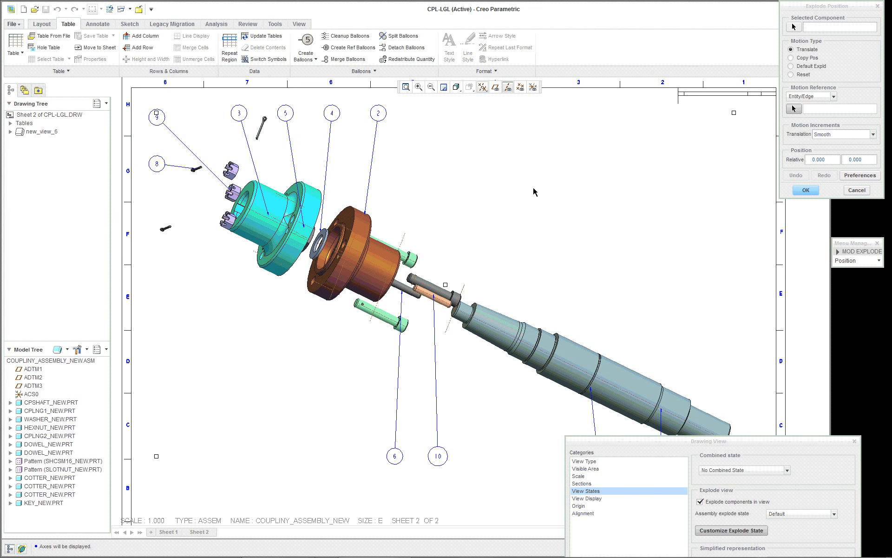
{"action": "left_click", "coordinate": [261, 217]}
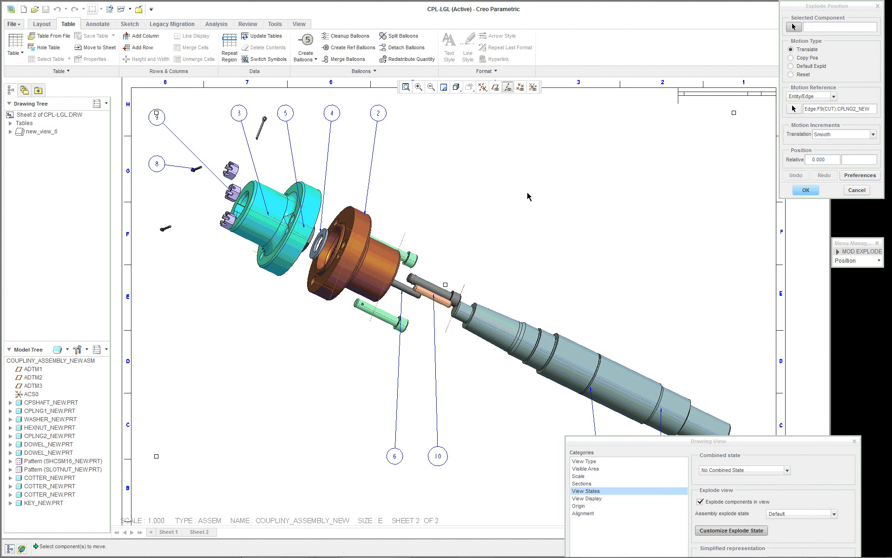
Translate the shaft CPSHAFT_NEW about 1.25 along the reference edge, away from the coupling halves.
{"action": "scroll", "coordinate": [419, 206], "scroll_direction": "up", "scroll_amount": 2}
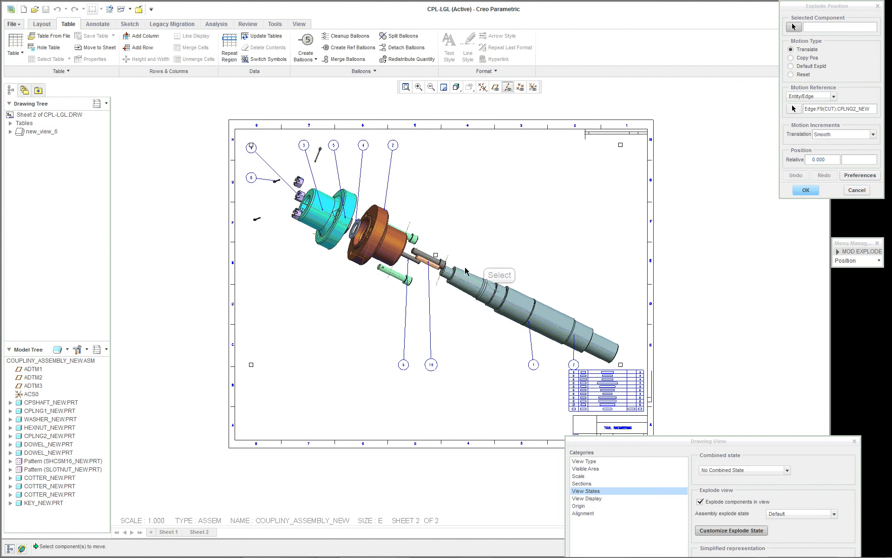
{"action": "left_click", "coordinate": [506, 294]}
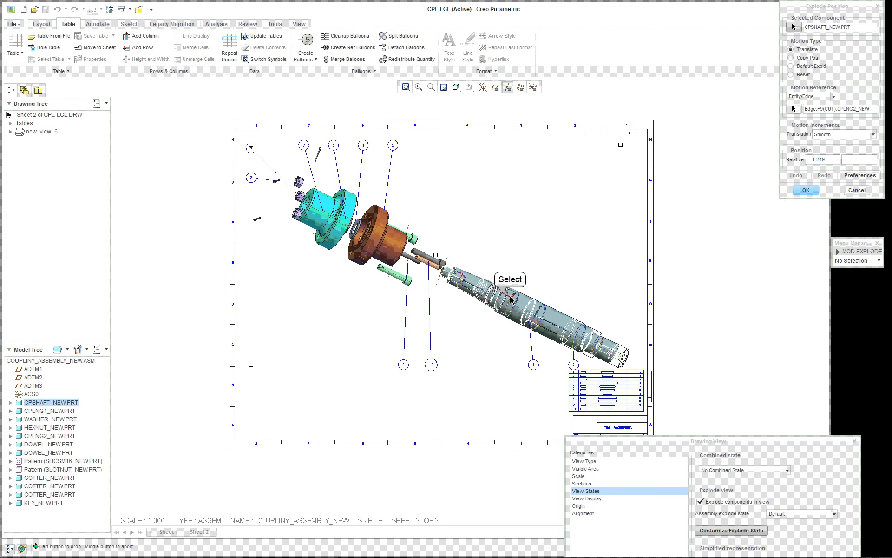
{"action": "left_click", "coordinate": [508, 296]}
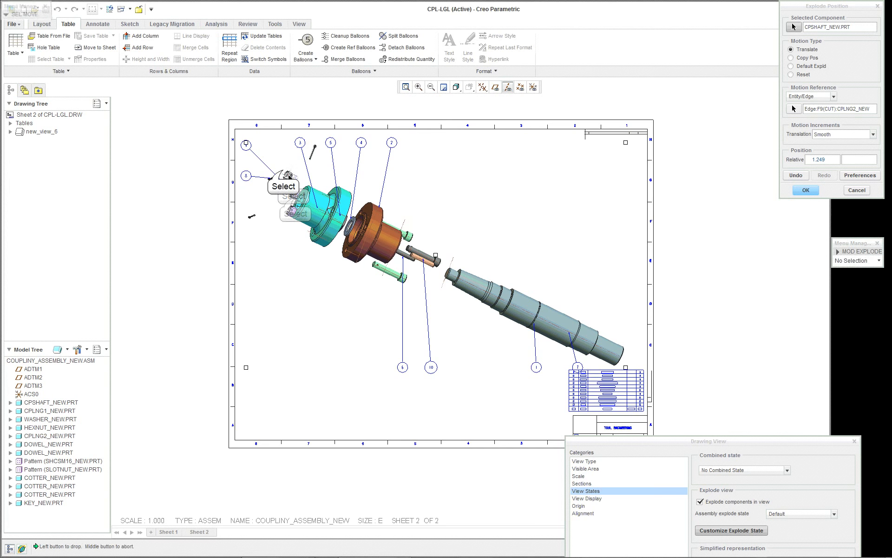
Translate the three slotted nuts outward along the reference edge, and move the CPLNG2_NEW coupling half about 1.1 after them.
{"action": "left_click", "coordinate": [294, 182]}
{"action": "left_click", "coordinate": [279, 199]}
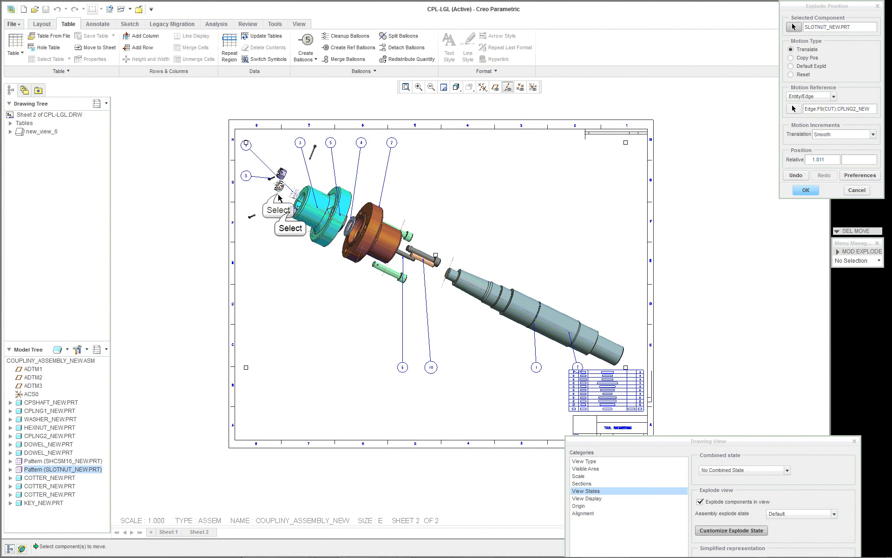
{"action": "left_click", "coordinate": [299, 208]}
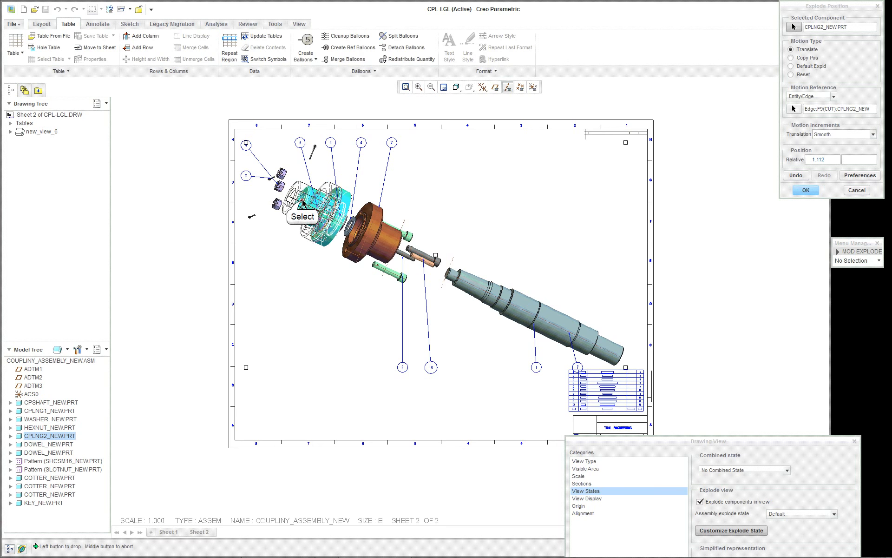
{"action": "left_click", "coordinate": [281, 193]}
Translate the upper SHCSM16_NEW screw about 2.02 along the reference edge toward the shaft.
{"action": "scroll", "coordinate": [383, 242], "scroll_direction": "up", "scroll_amount": 5}
{"action": "scroll", "coordinate": [384, 242], "scroll_direction": "down", "scroll_amount": 5}
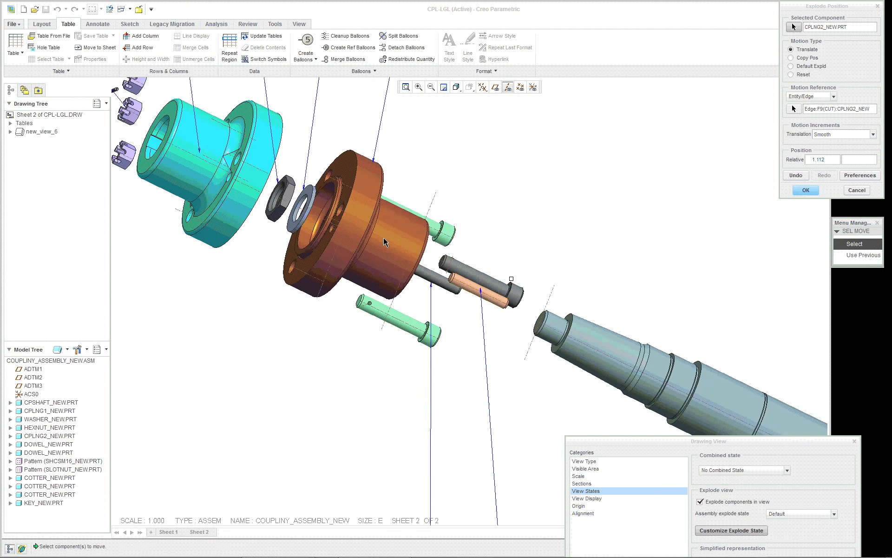
{"action": "left_click", "coordinate": [420, 239]}
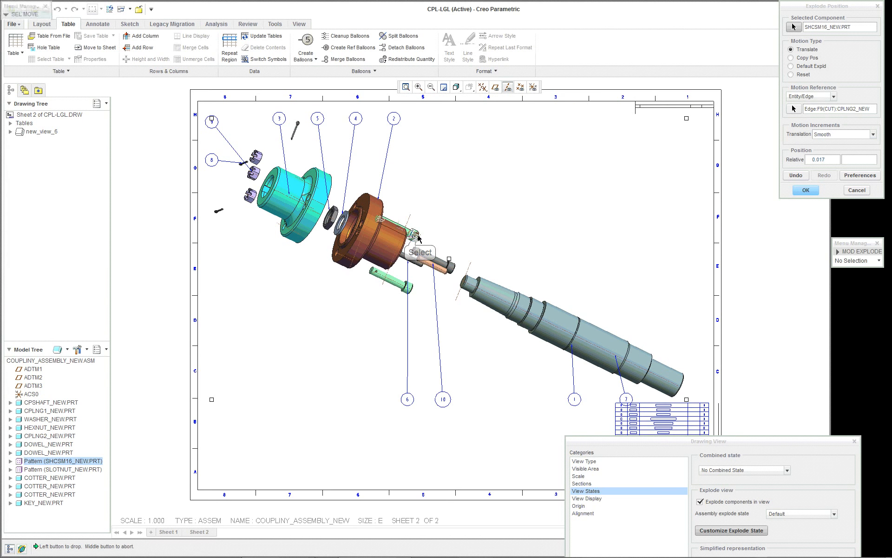
{"action": "left_click", "coordinate": [443, 246]}
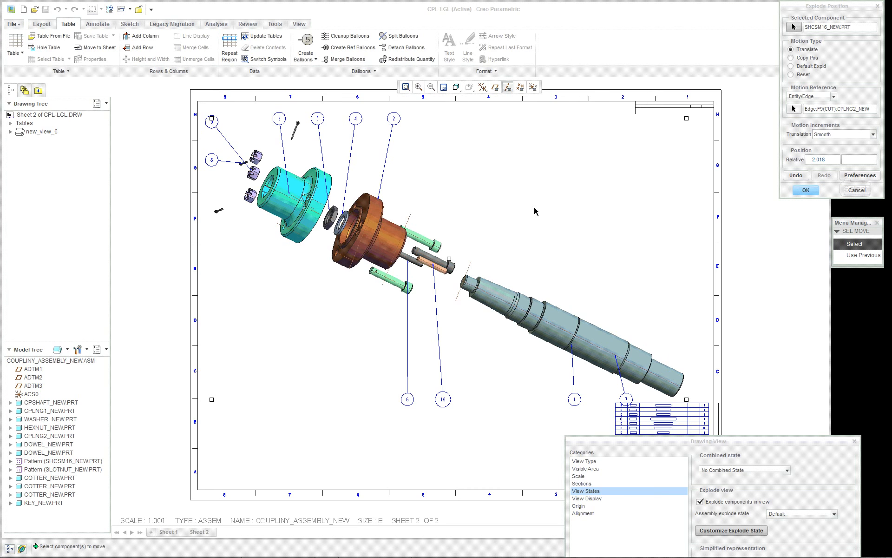
Check the explode move preferences, leave them as they are, and accept the customized explode positions.
{"action": "left_click", "coordinate": [845, 175]}
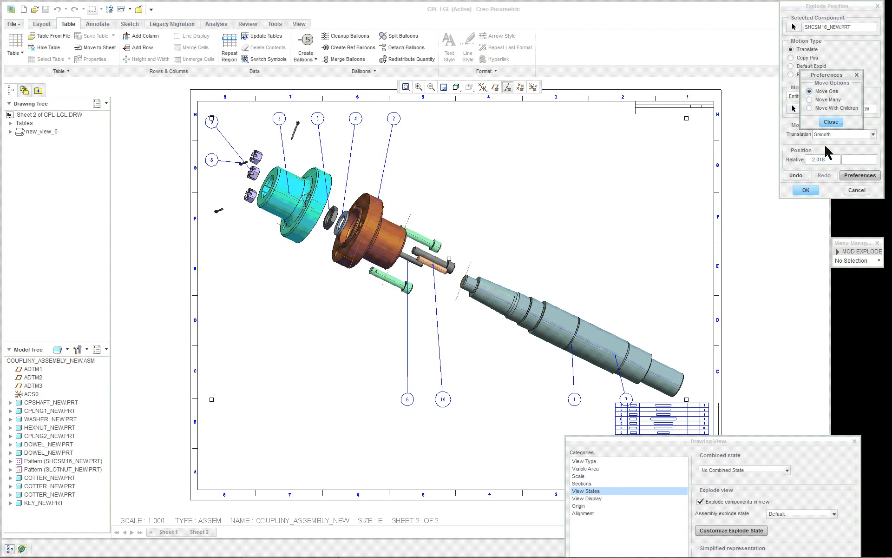
{"action": "left_click", "coordinate": [831, 121]}
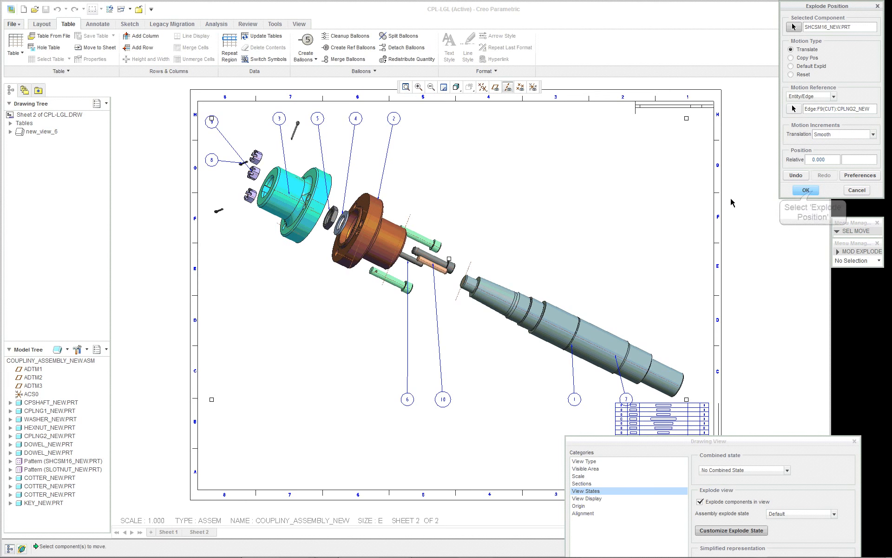
{"action": "left_click", "coordinate": [811, 192]}
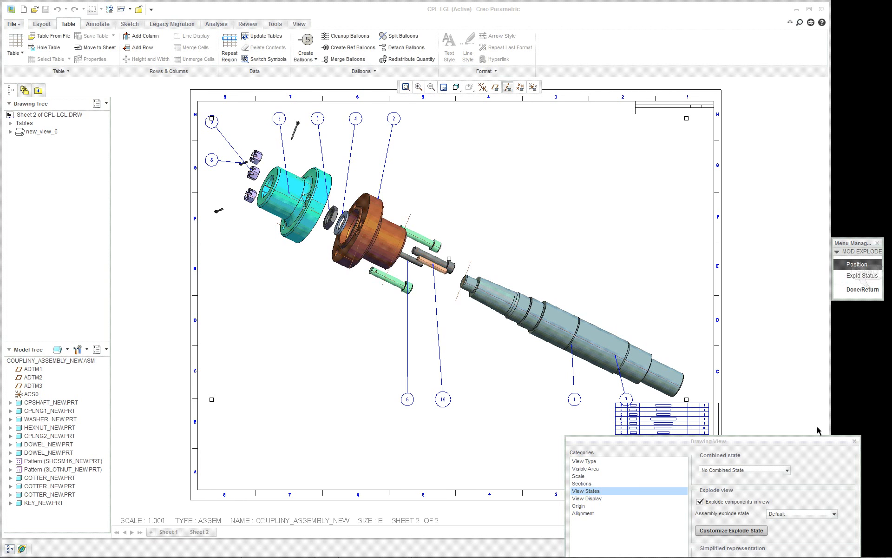
{"action": "left_click", "coordinate": [862, 289]}
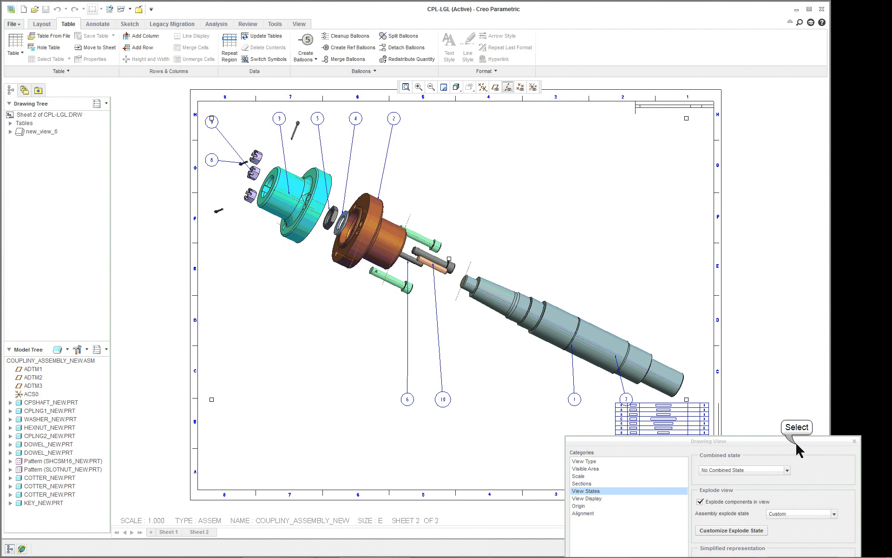
Rotate the exploded view's orientation by an angle of 5 about the Normal reference, accept the view, and hide the datum axes.
{"action": "mouse_move", "coordinate": [796, 442]}
{"action": "left_mouse_down"}
{"action": "mouse_move", "coordinate": [781, 199]}
{"action": "mouse_move", "coordinate": [786, 36]}
{"action": "mouse_move", "coordinate": [768, 52]}
{"action": "left_mouse_up"}
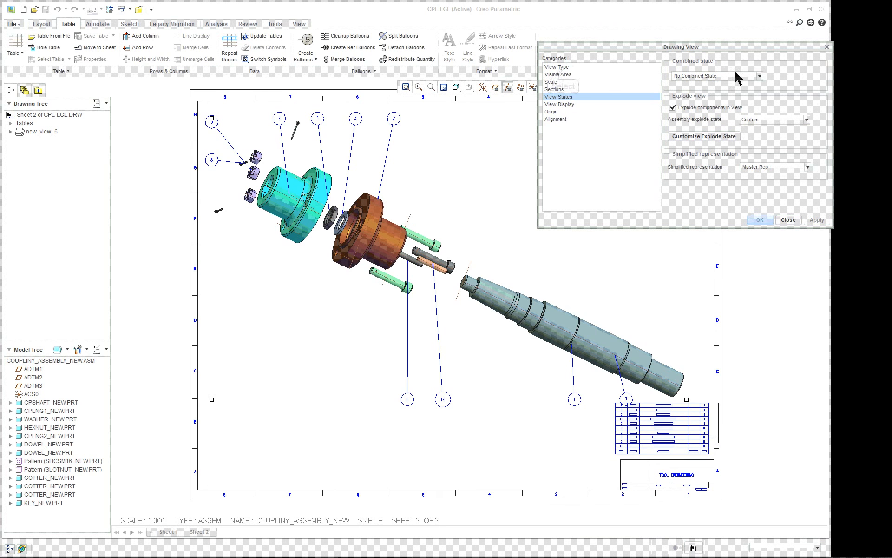
{"action": "left_click", "coordinate": [560, 68]}
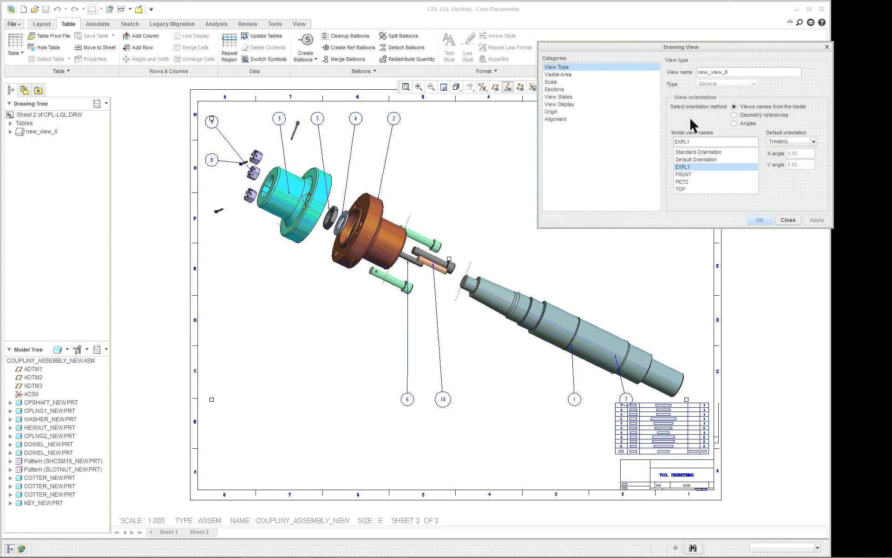
{"action": "left_click", "coordinate": [749, 124]}
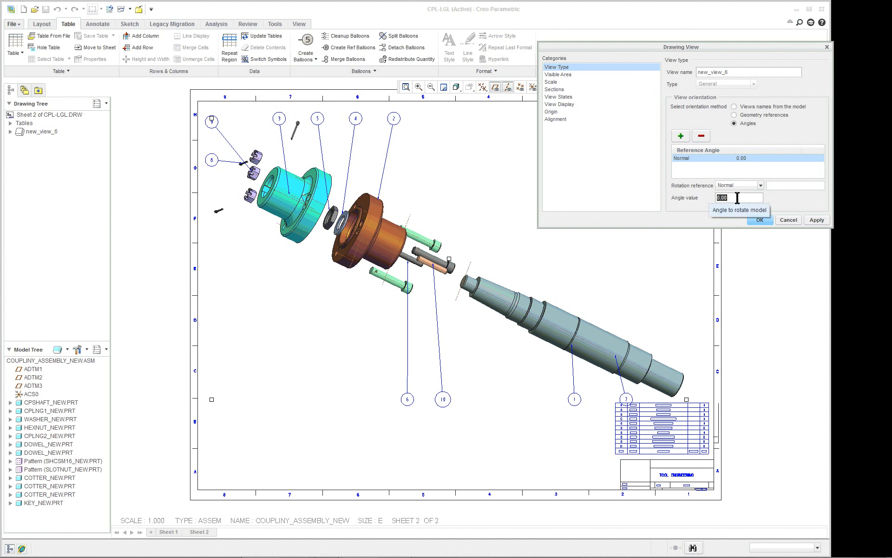
{"action": "type", "text": "5"}
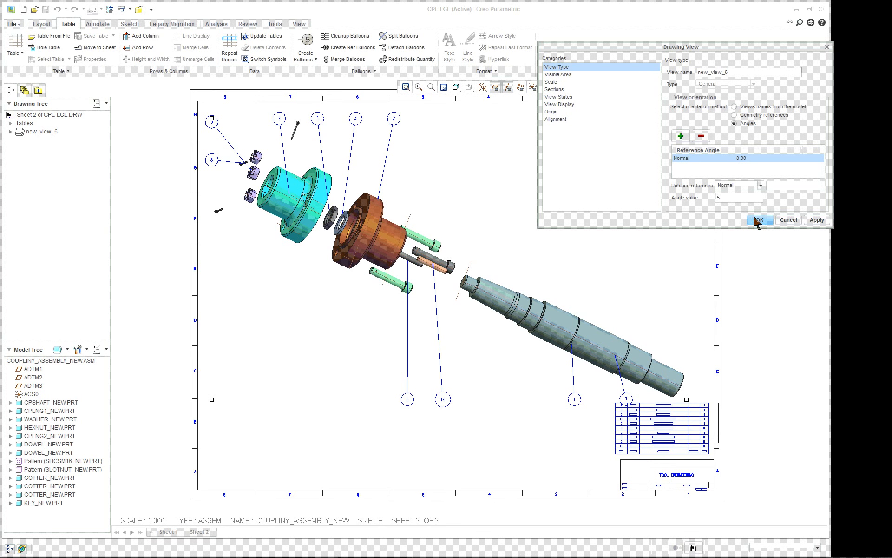
{"action": "key", "text": "Return"}
{"action": "left_click", "coordinate": [816, 220]}
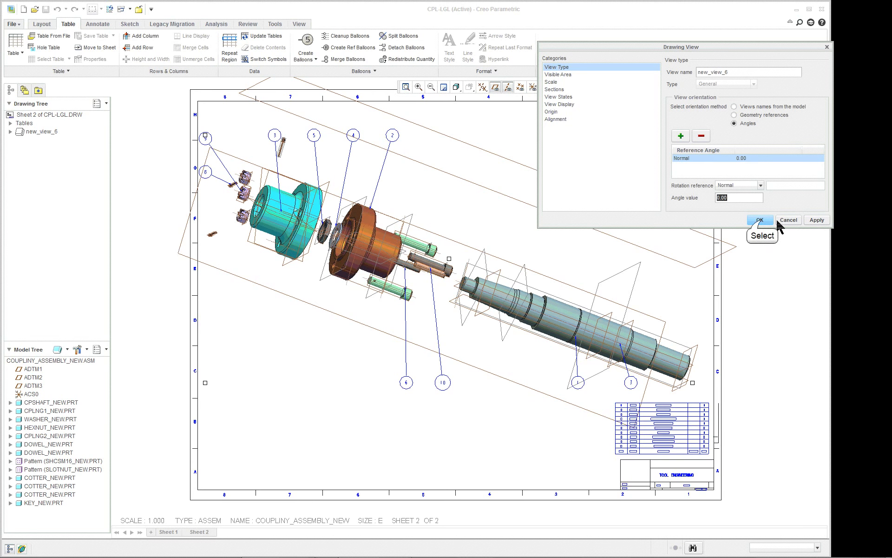
{"action": "left_click", "coordinate": [760, 220]}
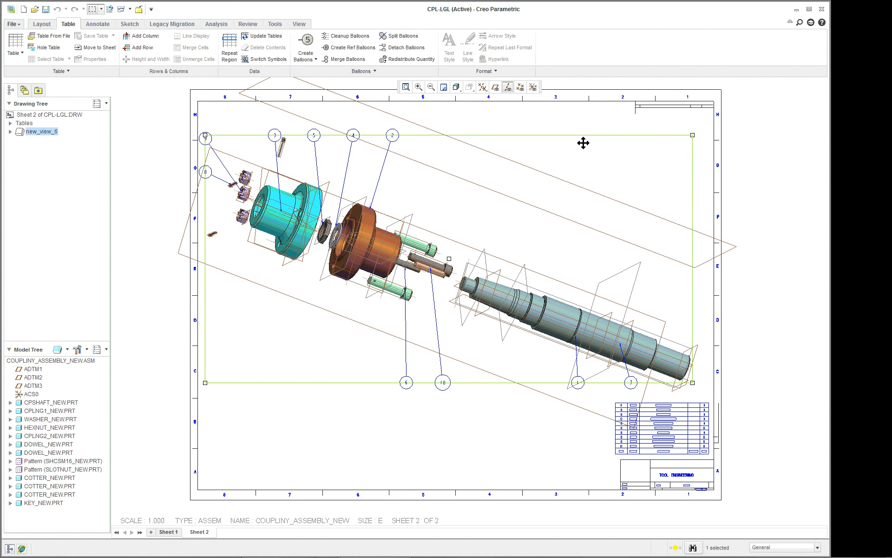
{"action": "left_click", "coordinate": [509, 87]}
{"action": "scroll", "coordinate": [579, 151], "scroll_direction": "down", "scroll_amount": 2}
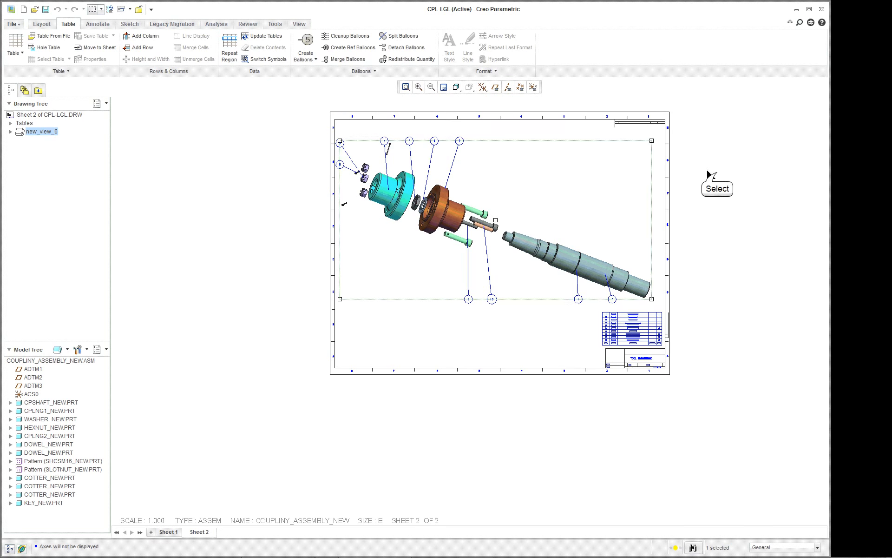
Deselect the exploded view, examine its components and balloons on Sheet 2, and switch to Sheet 1 to review the section views.
{"action": "left_click", "coordinate": [590, 186]}
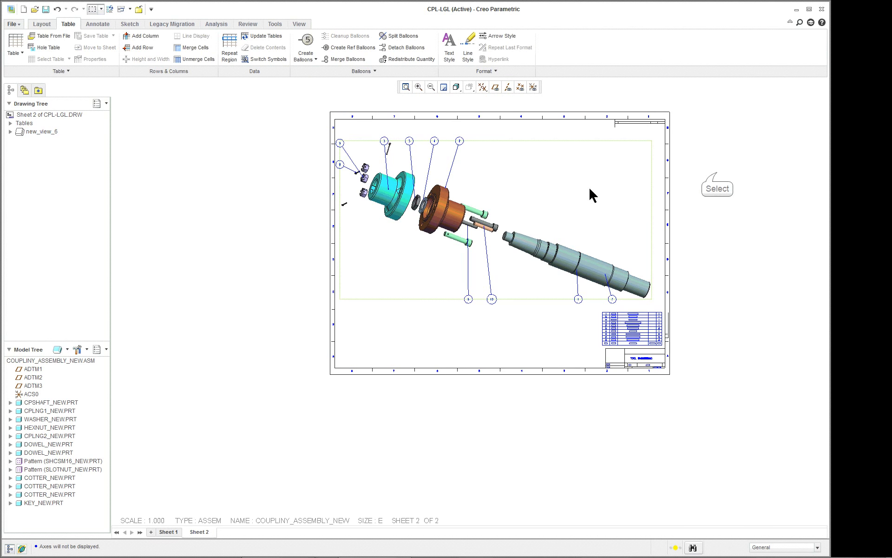
{"action": "scroll", "coordinate": [488, 200], "scroll_direction": "up", "scroll_amount": 1}
{"action": "left_click", "coordinate": [493, 187]}
{"action": "left_click_drag", "start_coordinate": [494, 185], "coordinate": [500, 182]}
{"action": "left_click", "coordinate": [673, 195]}
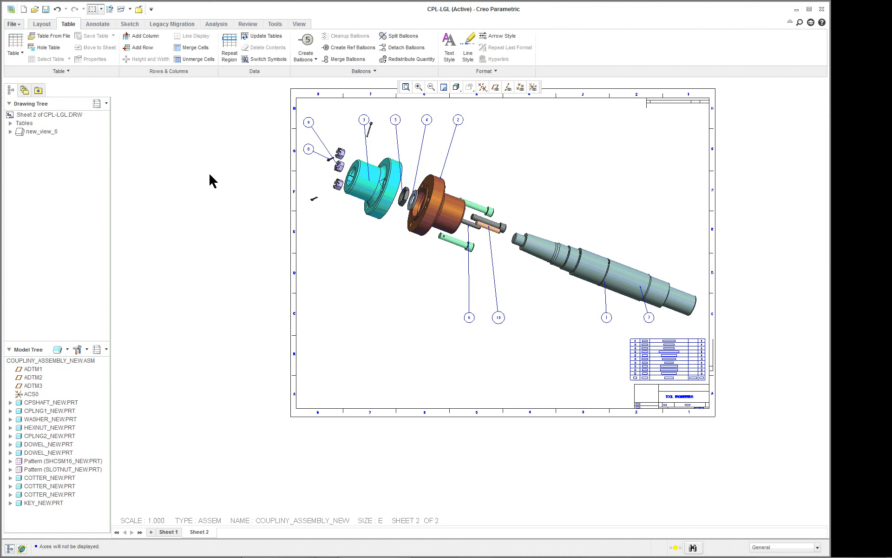
{"action": "scroll", "coordinate": [493, 178], "scroll_direction": "up", "scroll_amount": 1}
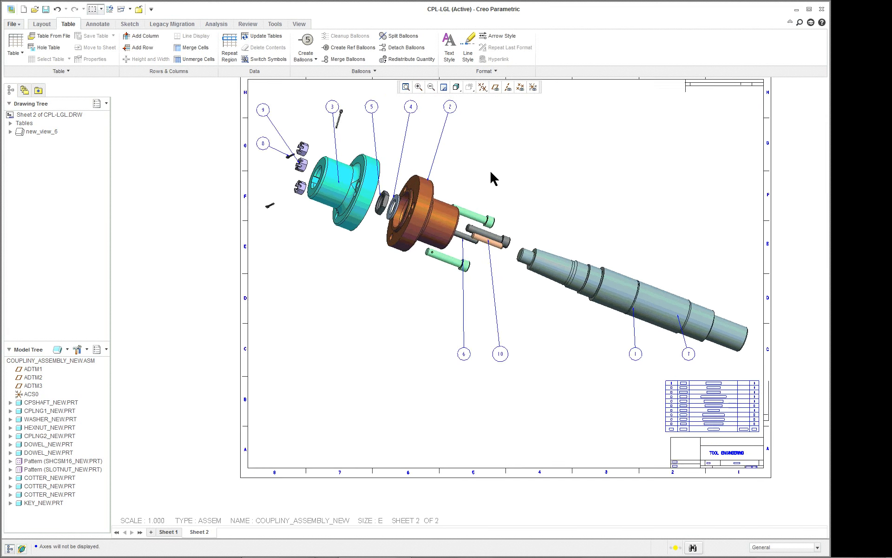
{"action": "scroll", "coordinate": [638, 196], "scroll_direction": "down", "scroll_amount": 1}
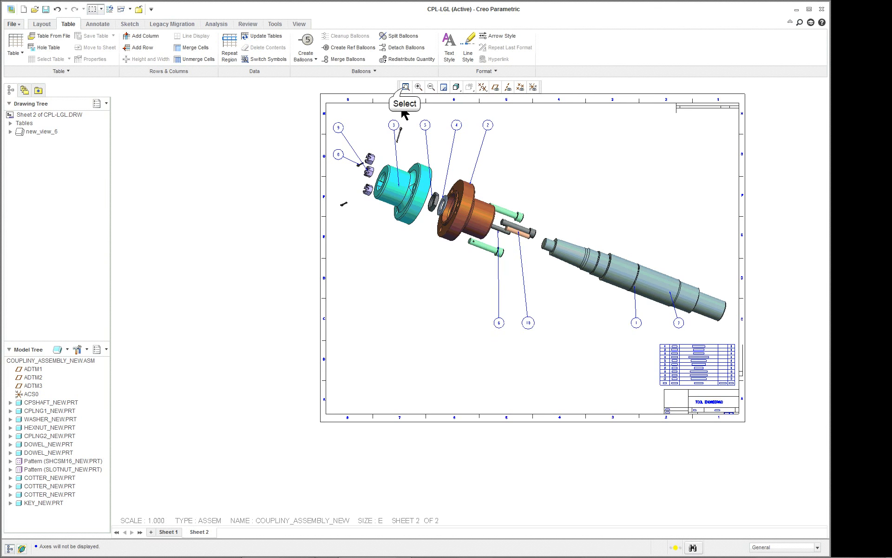
{"action": "left_click", "coordinate": [406, 87]}
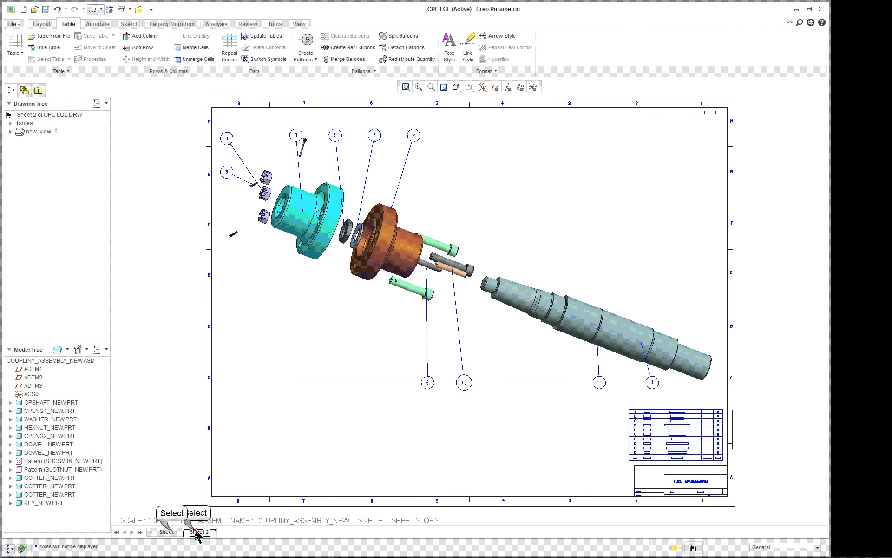
{"action": "left_click", "coordinate": [168, 532]}
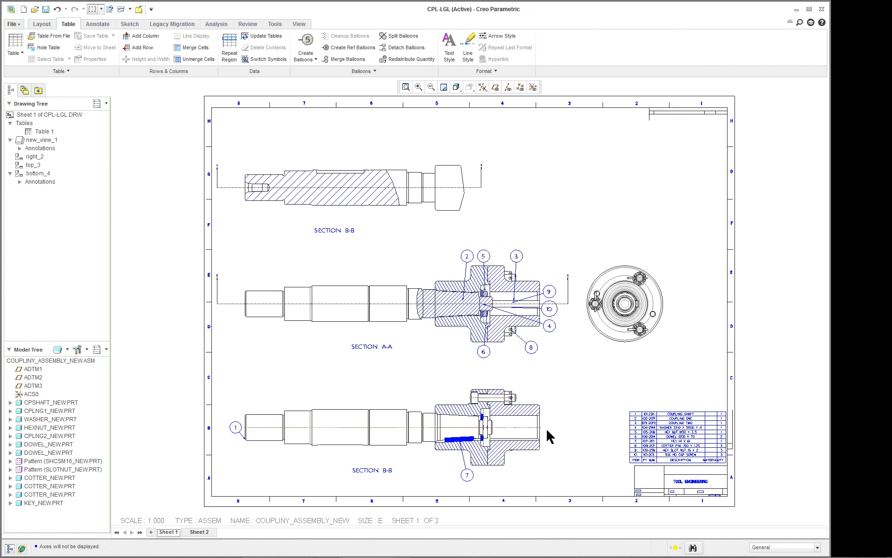